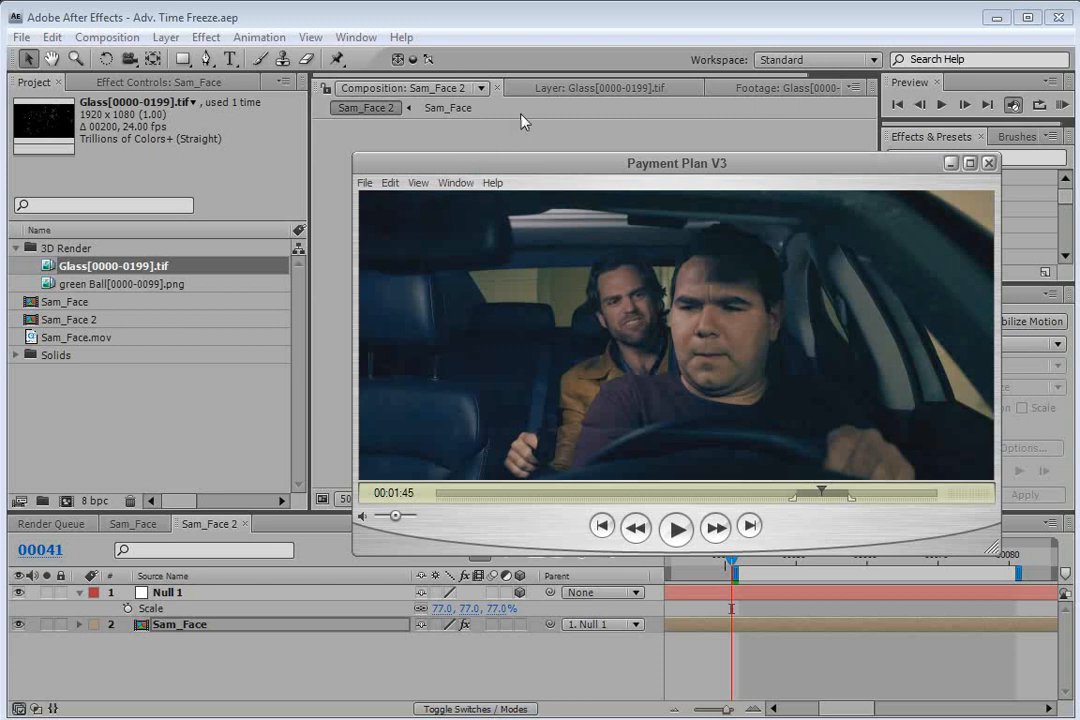
Step: Play the Payment Plan V3 clip and scrub through its shattering car window shot
click(597, 164)
click(677, 531)
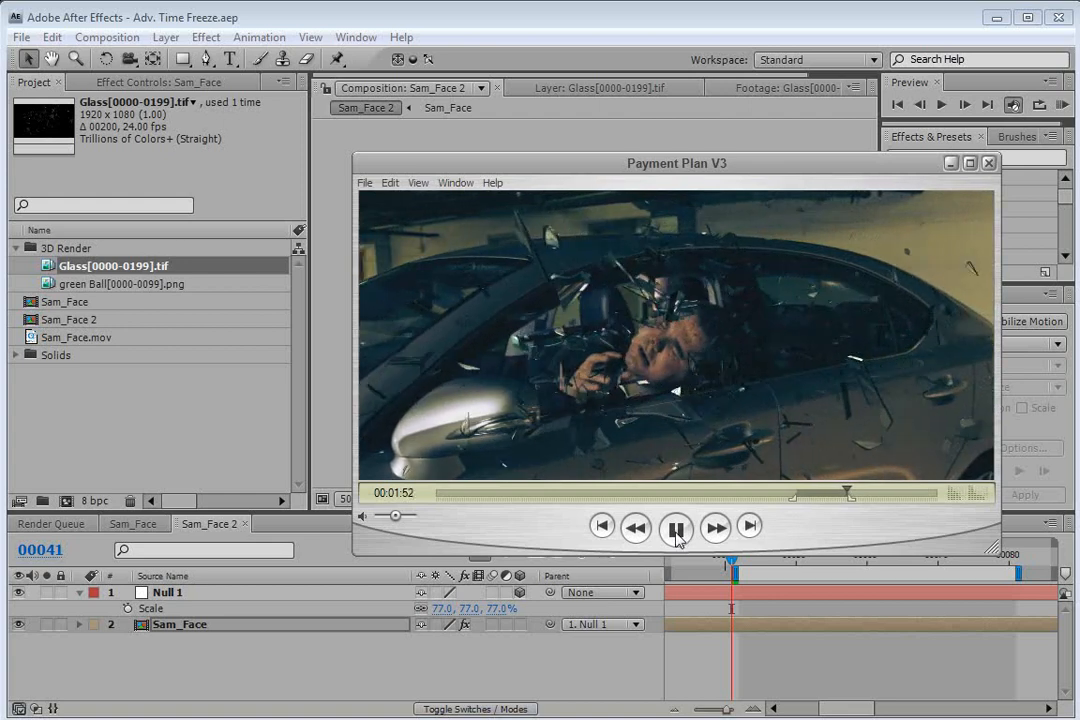
click(676, 532)
drag(828, 500, 840, 497)
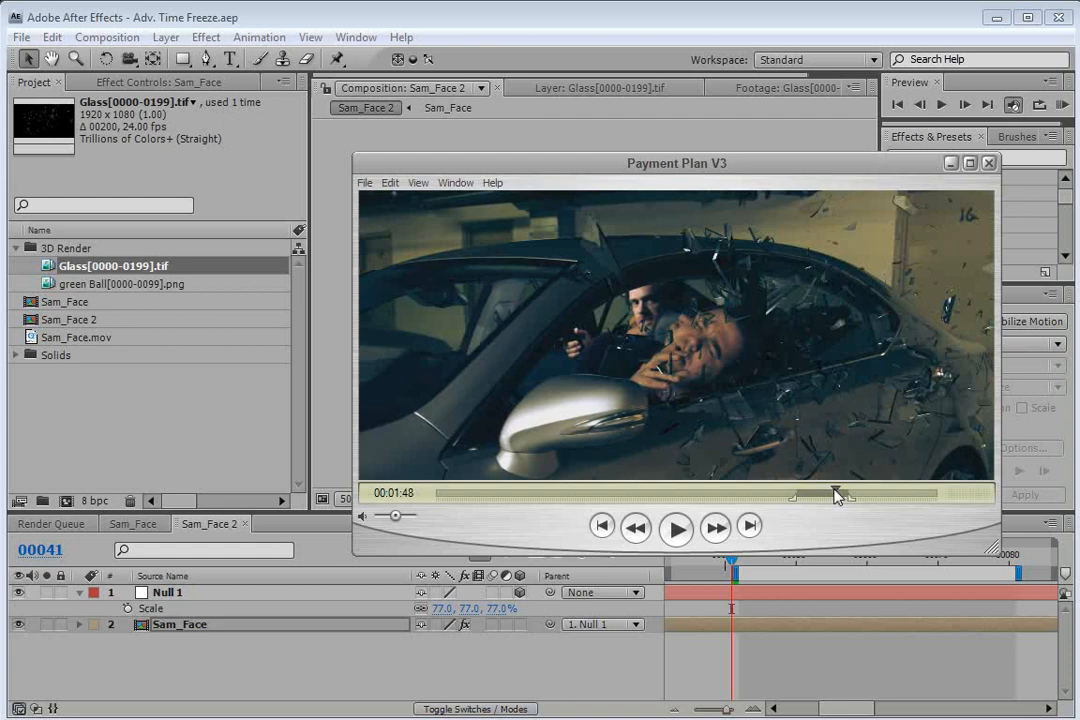
drag(838, 497, 840, 494)
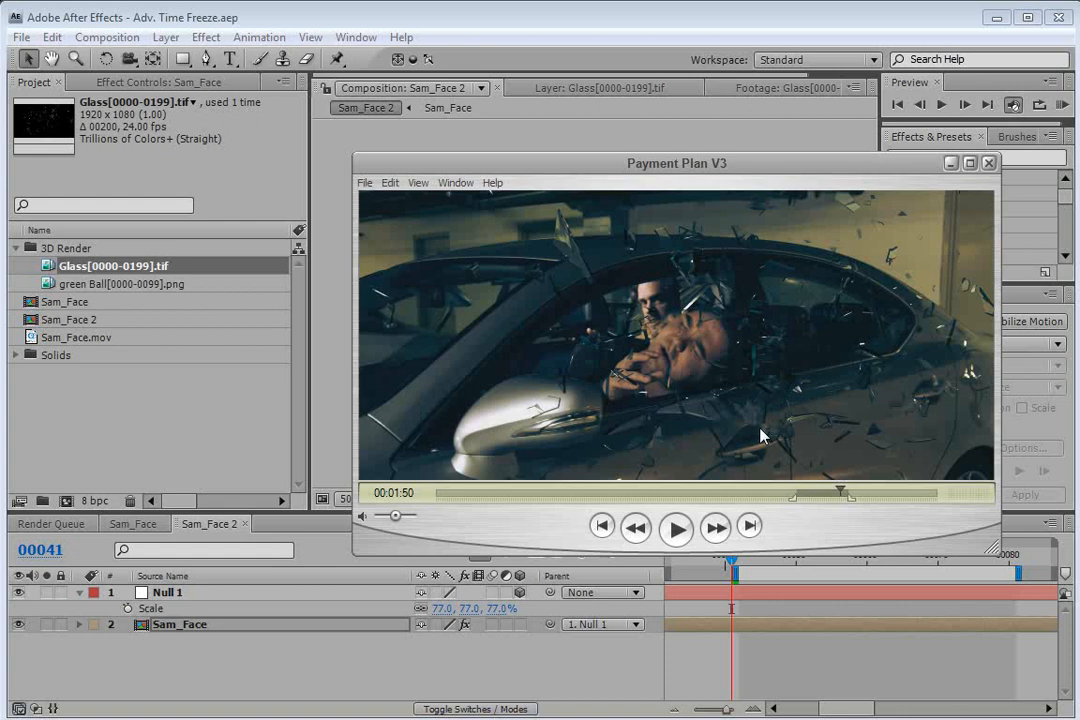
Step: Switch to Firefox and view the "Making of Payment Plan" post in the Video Copilot Blog Show section
key(alt+Tab)
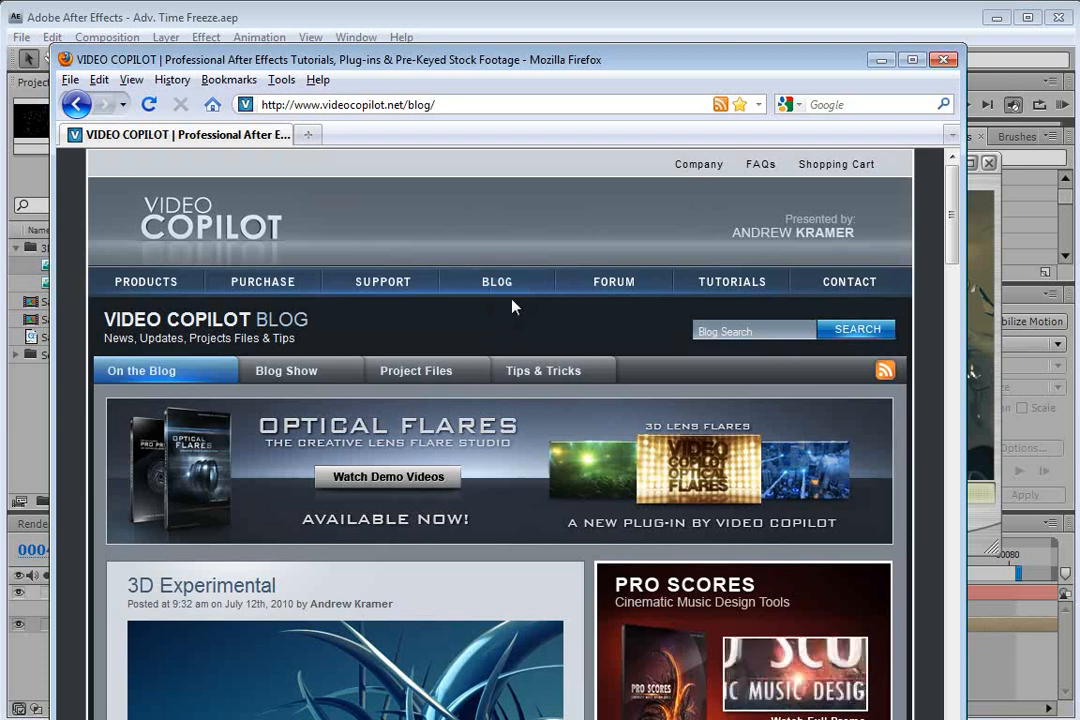
click(294, 369)
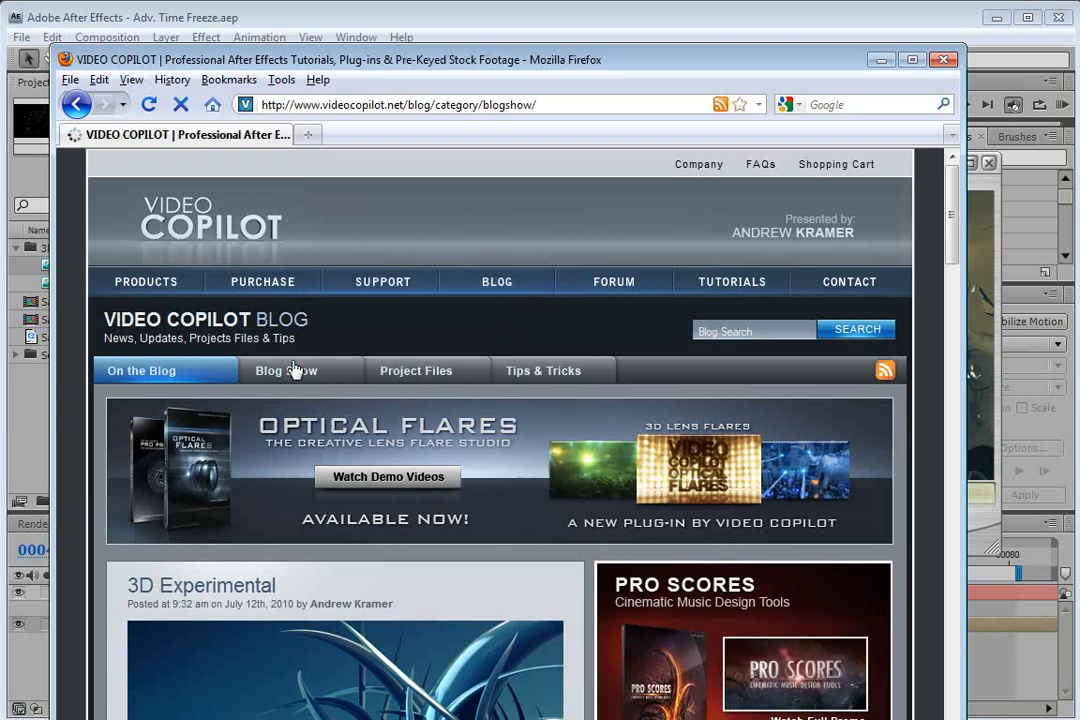
scroll(467, 486, down, 5)
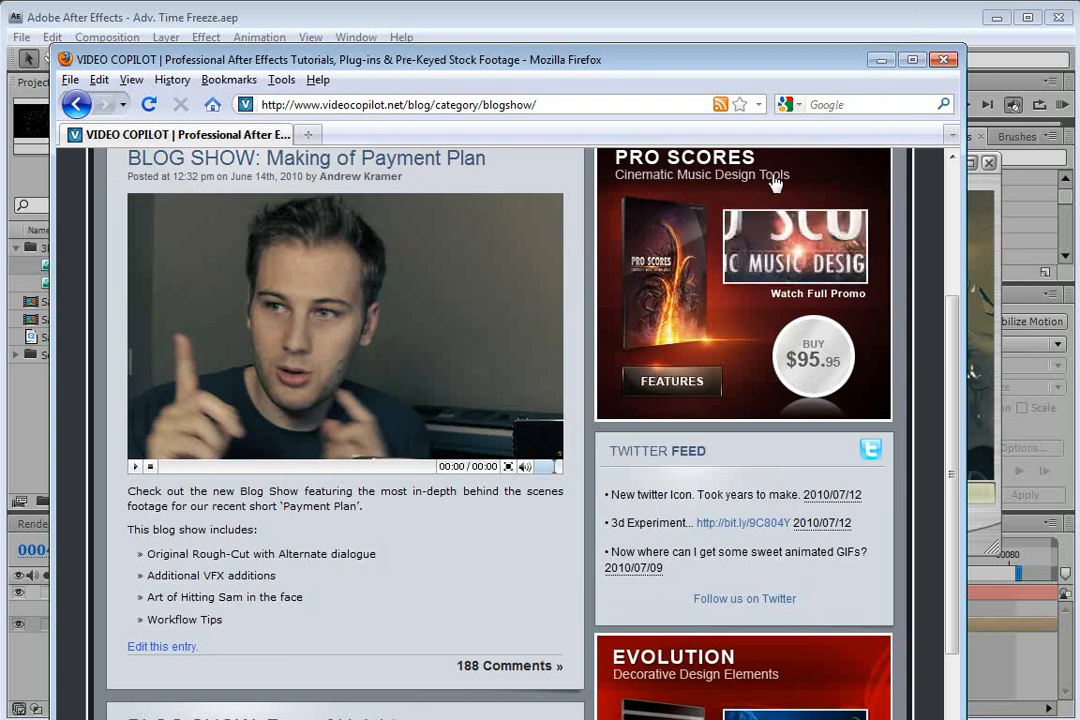
drag(948, 386, 947, 358)
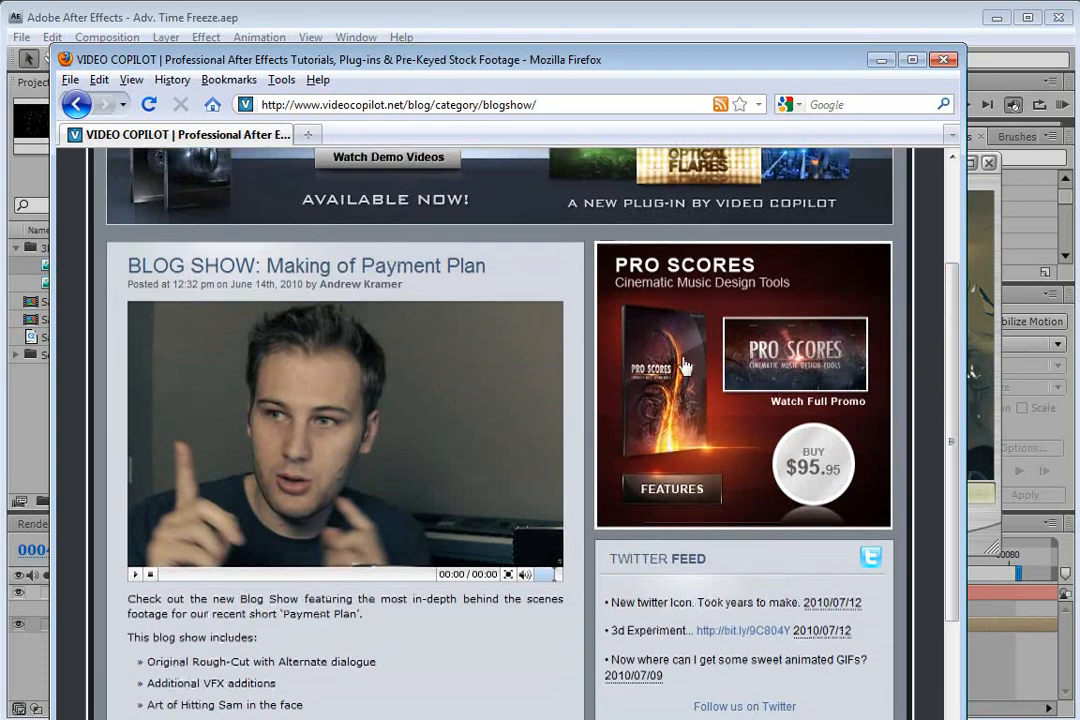
click(879, 61)
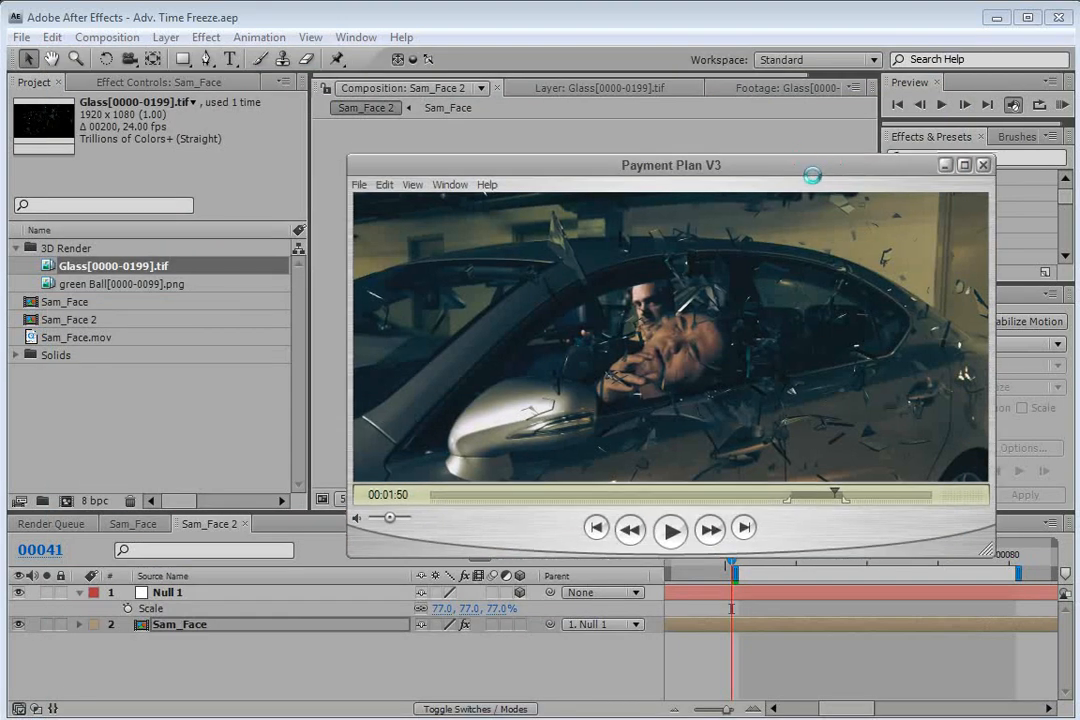
Step: Return to After Effects and create a new composition from the Sam_Face.mov footage
click(636, 22)
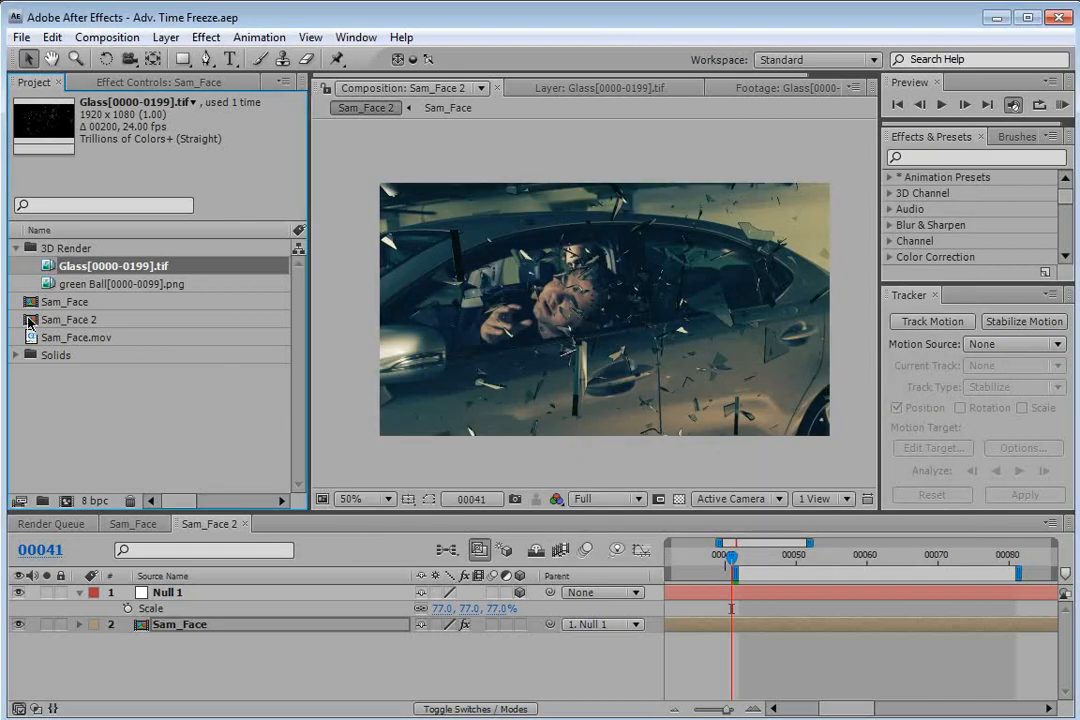
click(46, 340)
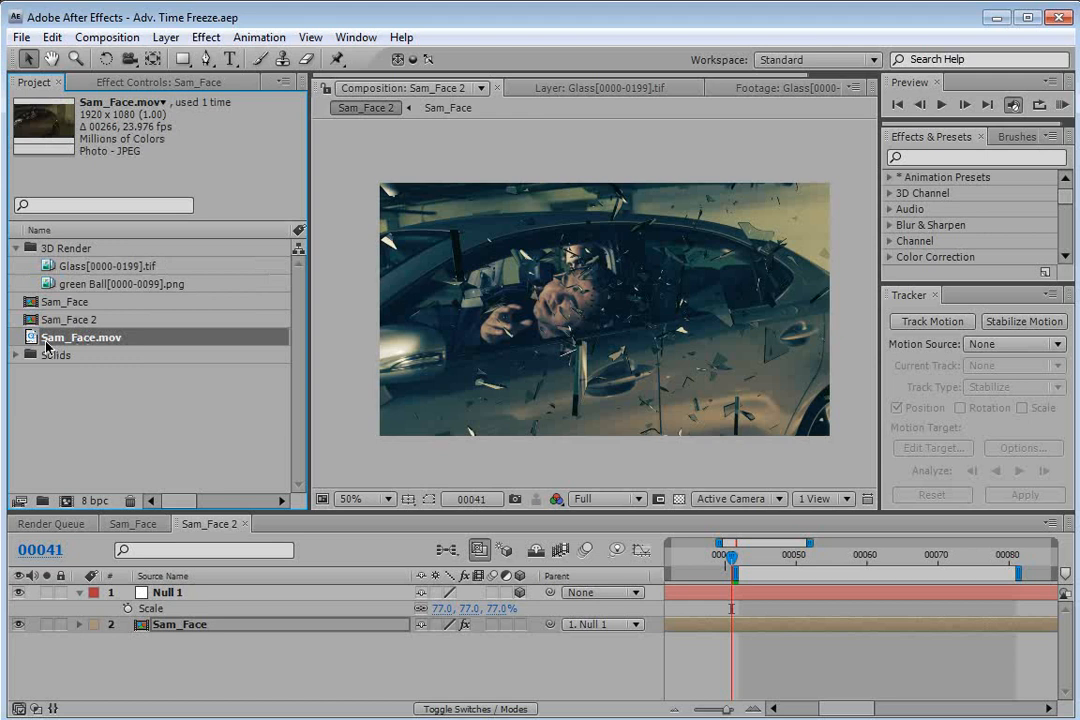
drag(46, 345, 66, 500)
scroll(574, 333, down, 2)
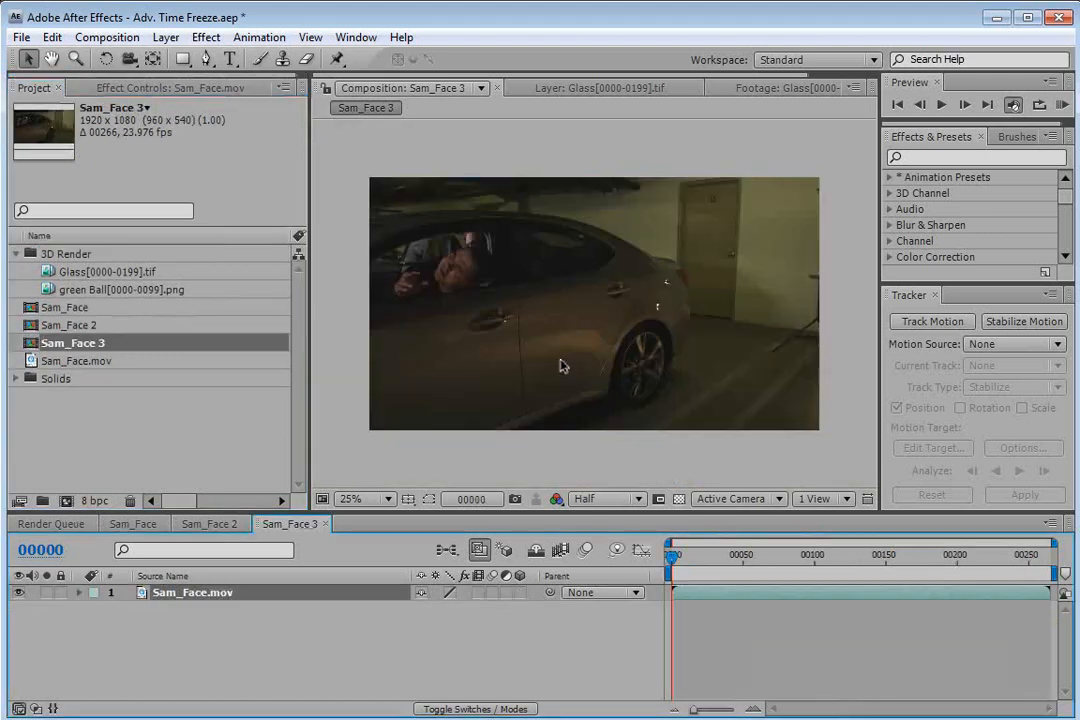
Step: Scrub through the raw car footage in the new composition to frame 00088
key(space)
drag(451, 347, 488, 355)
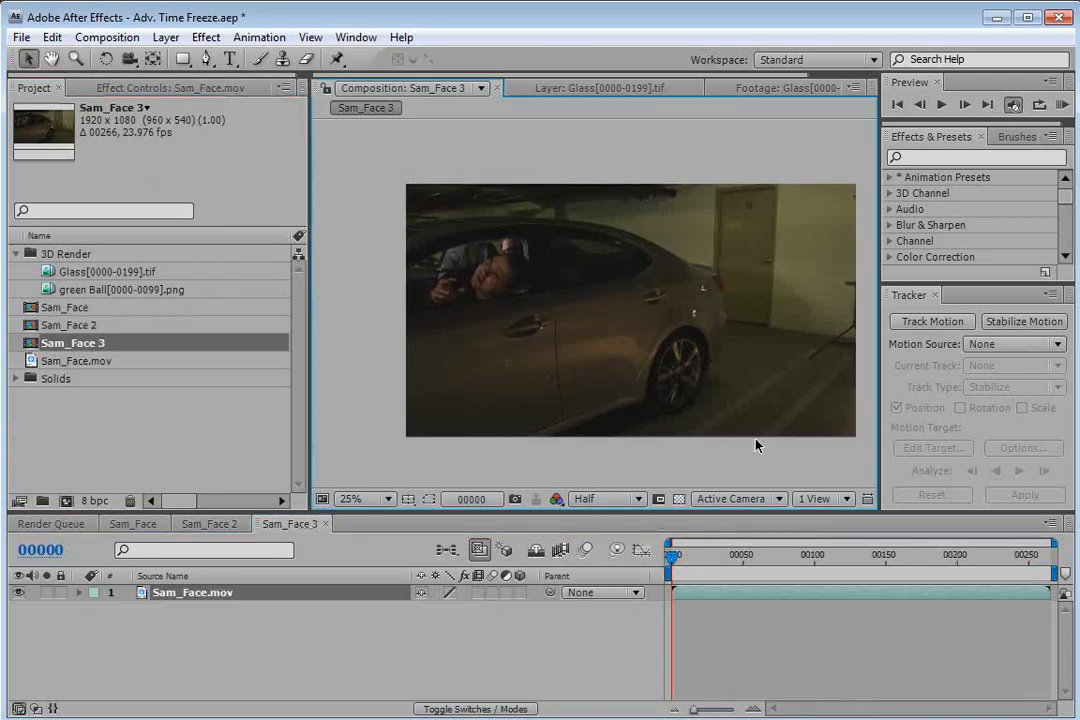
drag(716, 559, 798, 573)
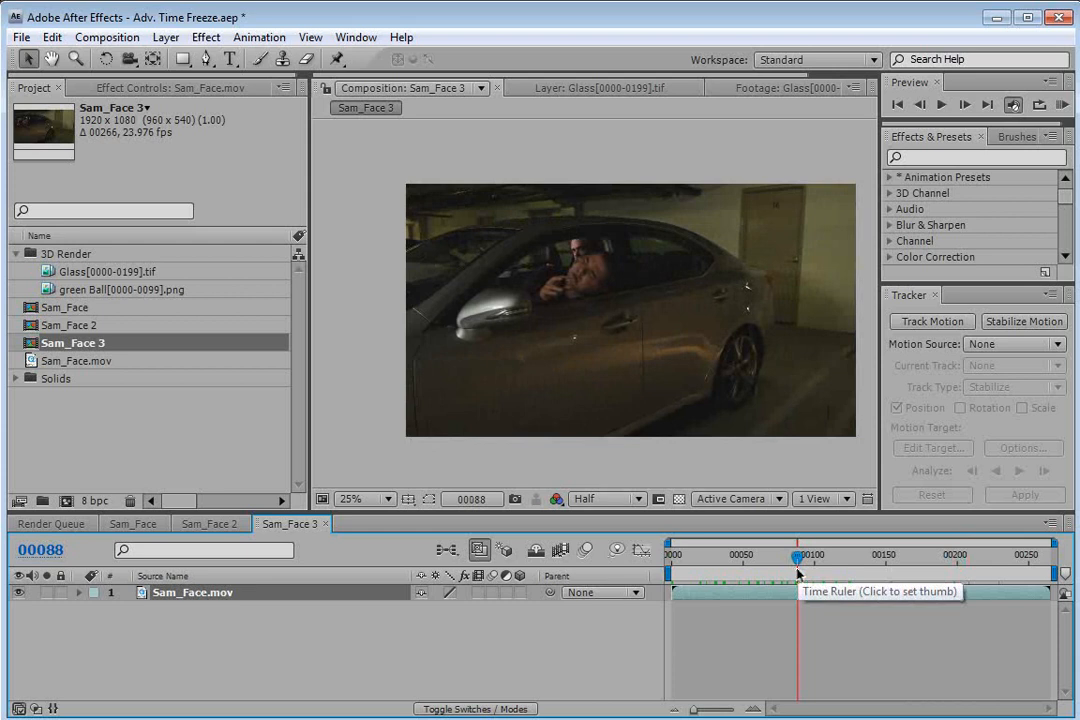
click(488, 288)
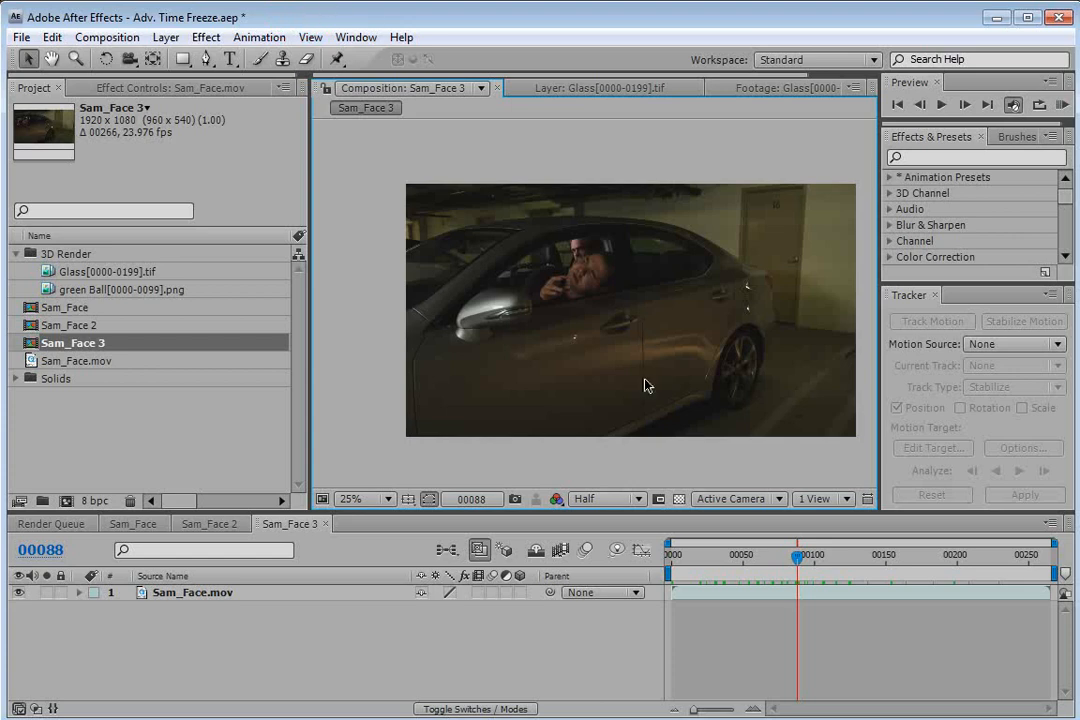
click(355, 37)
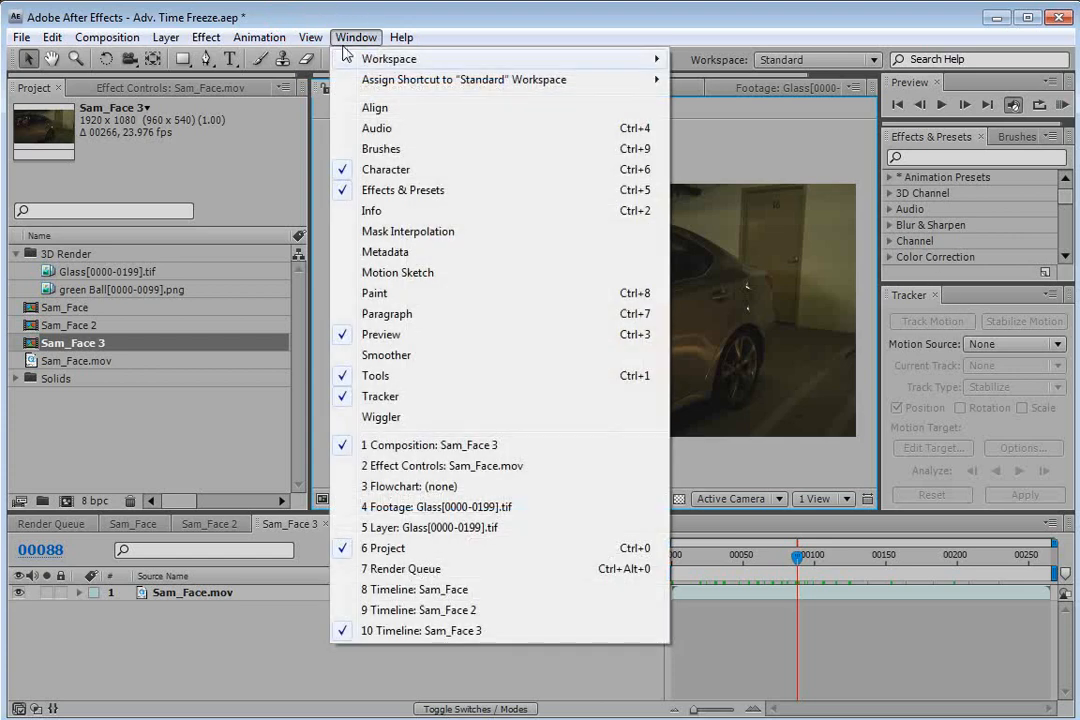
click(918, 304)
Step: Start a motion track on the Sam_Face.mov layer at frame 00000
drag(798, 560, 547, 481)
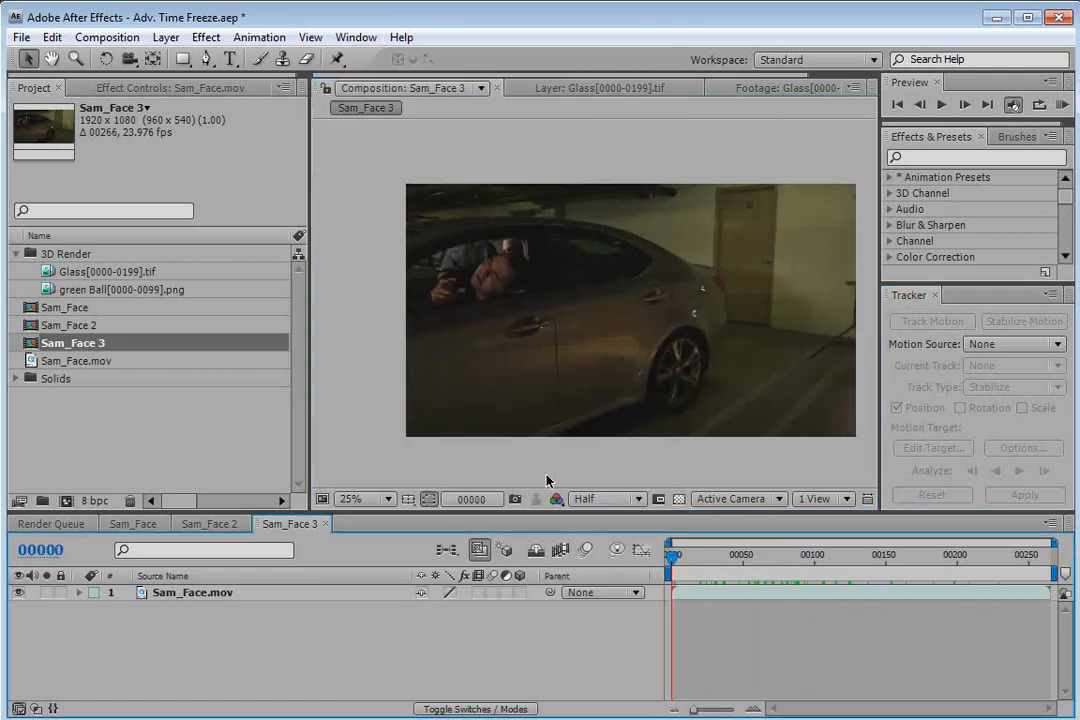
click(723, 594)
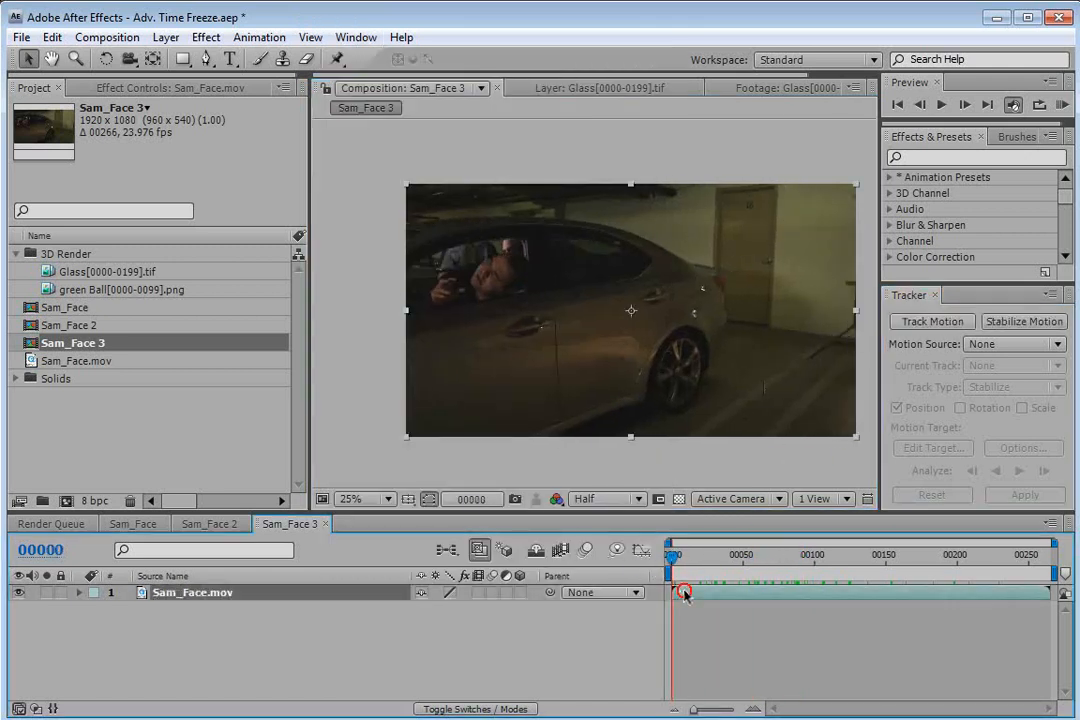
click(934, 322)
Step: Place Track Point 1 on the bright highlight at the end of the front door handle
key(h)
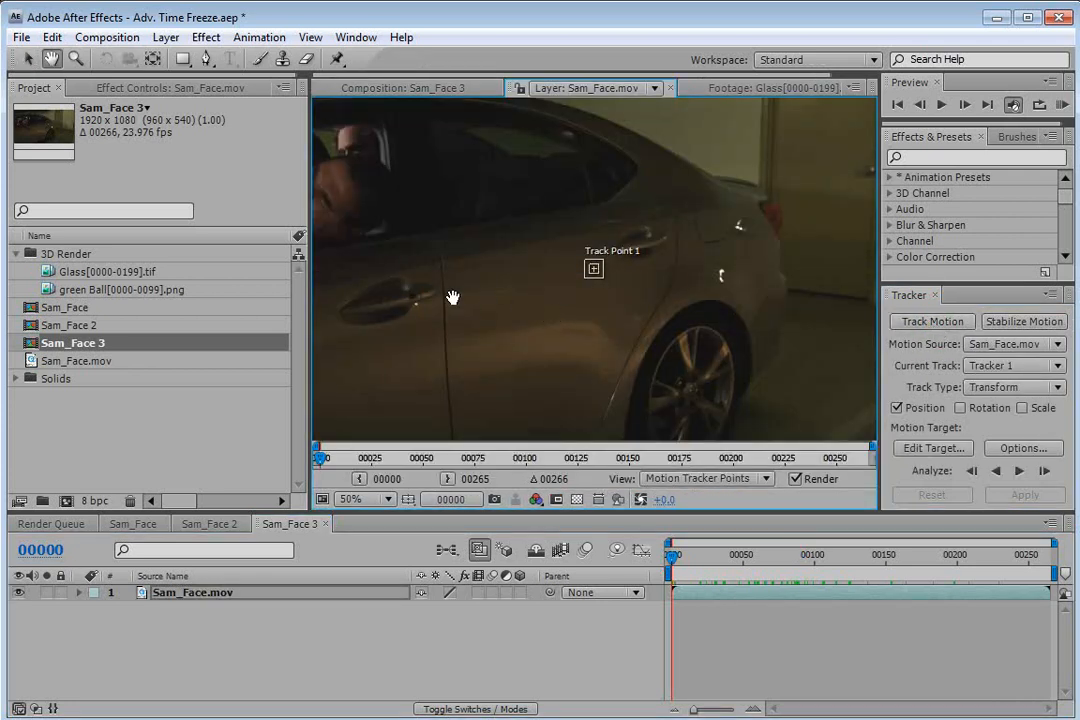
drag(486, 302, 588, 292)
scroll(588, 292, up, 1)
key(v)
drag(806, 265, 432, 322)
scroll(432, 320, up, 1)
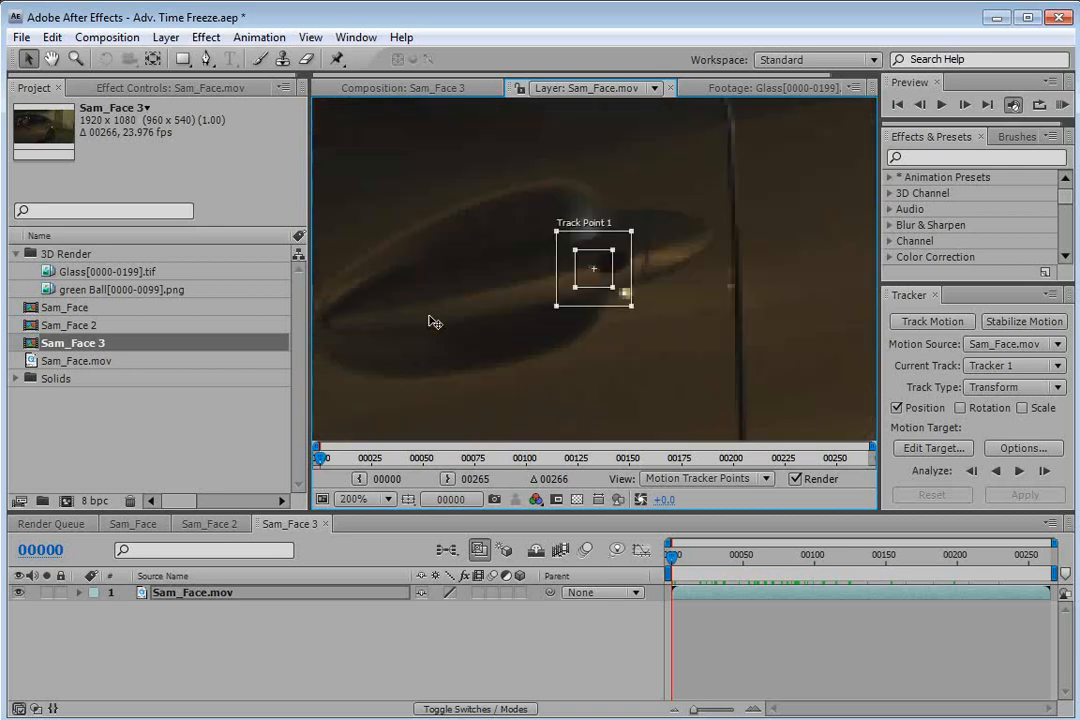
Step: Shrink Track Point 1's feature region, enlarge its search region, and analyze the track forward through the clip
drag(607, 282, 610, 280)
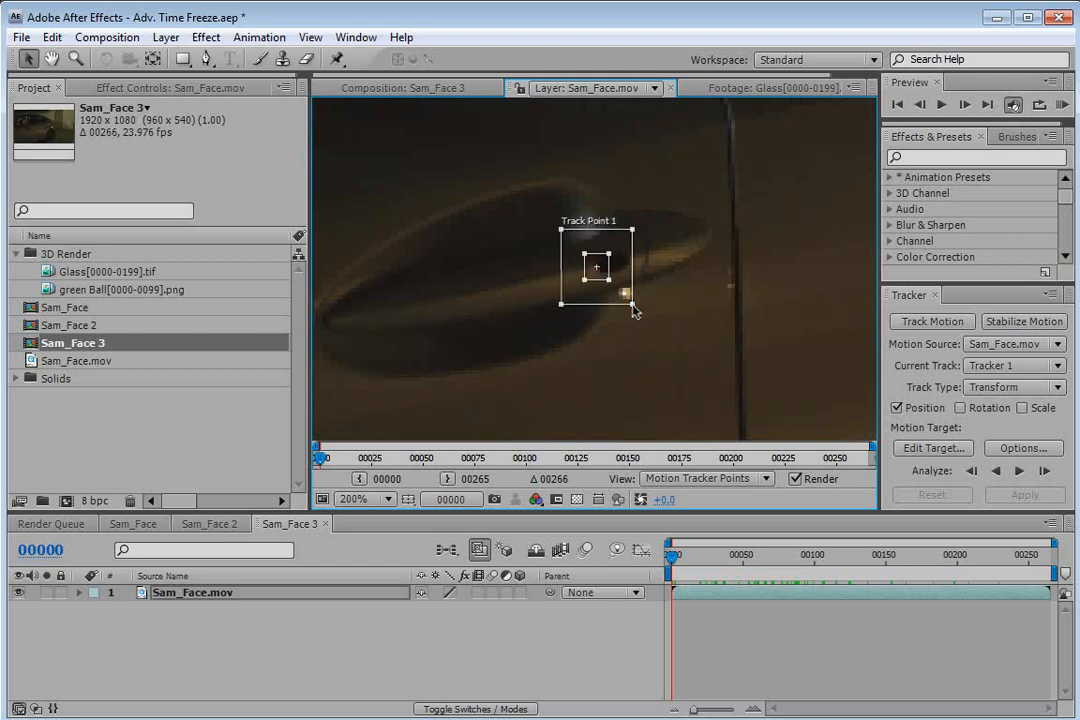
scroll(636, 308, down, 1)
scroll(630, 302, up, 1)
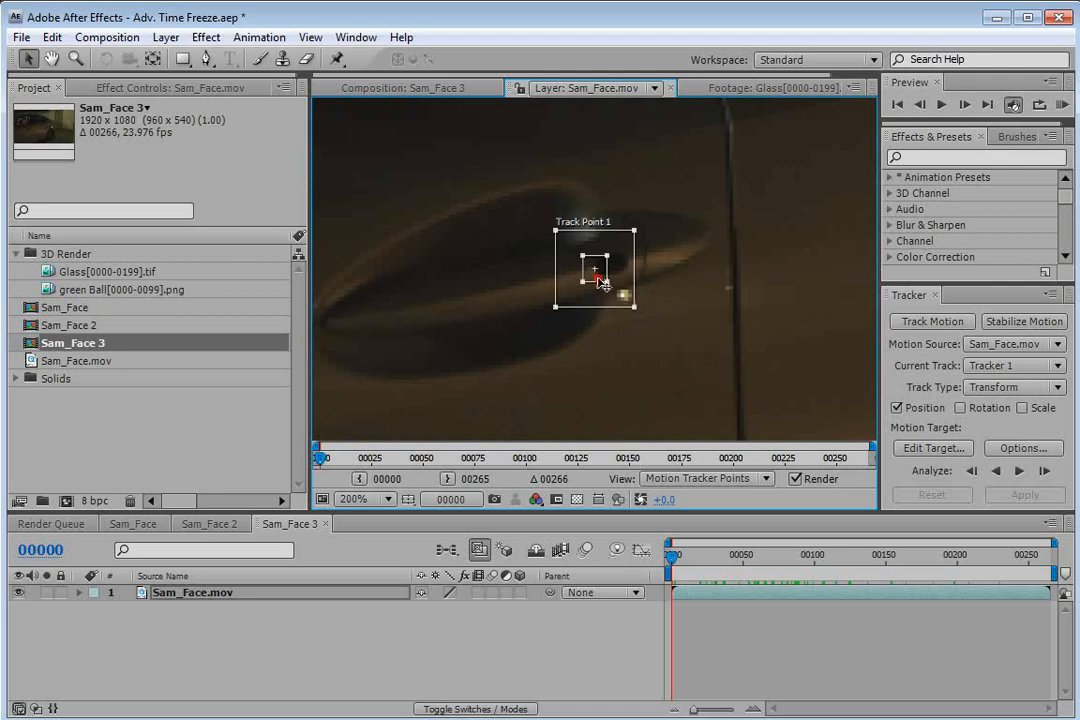
drag(636, 307, 643, 313)
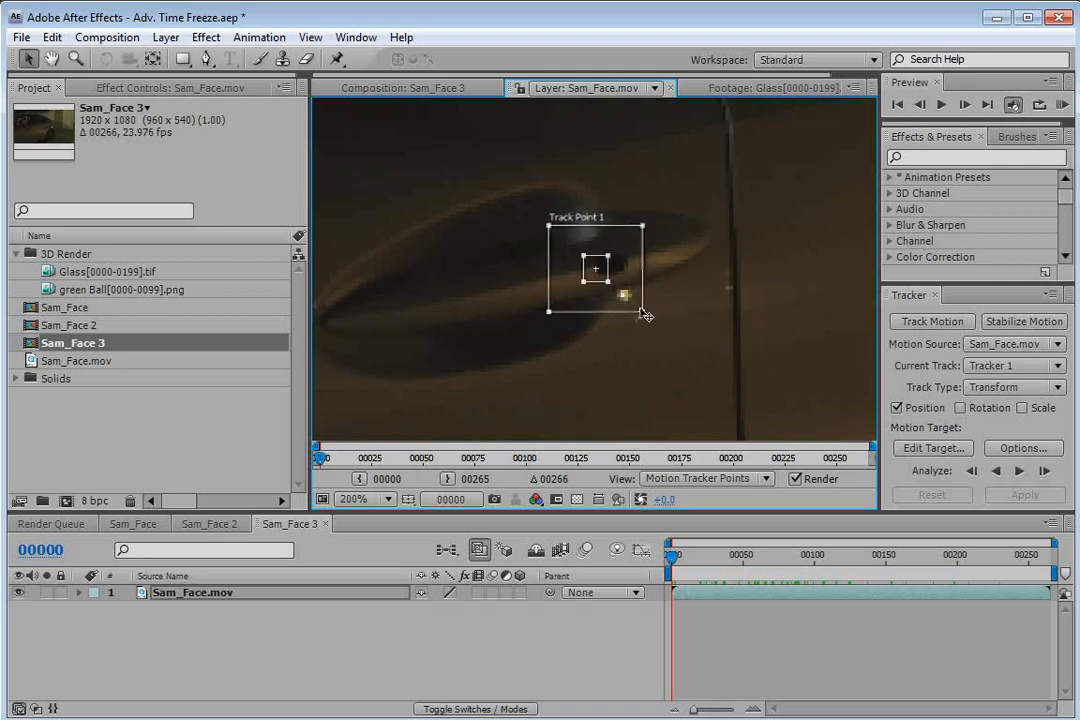
scroll(645, 313, down, 4)
scroll(628, 307, up, 1)
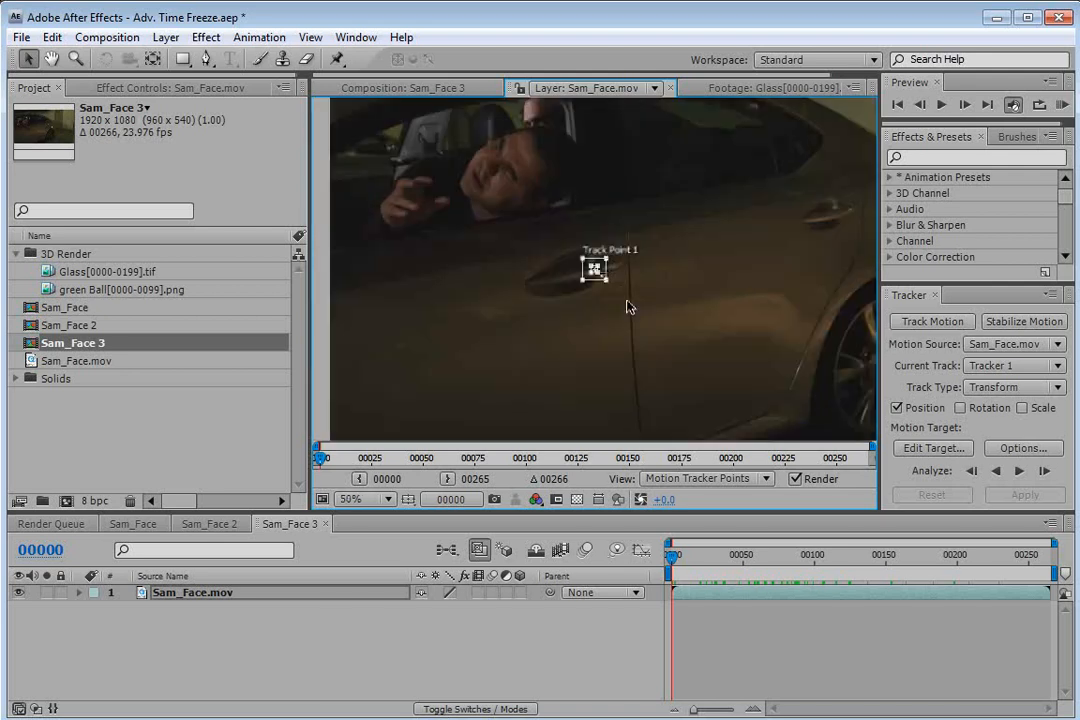
click(1020, 472)
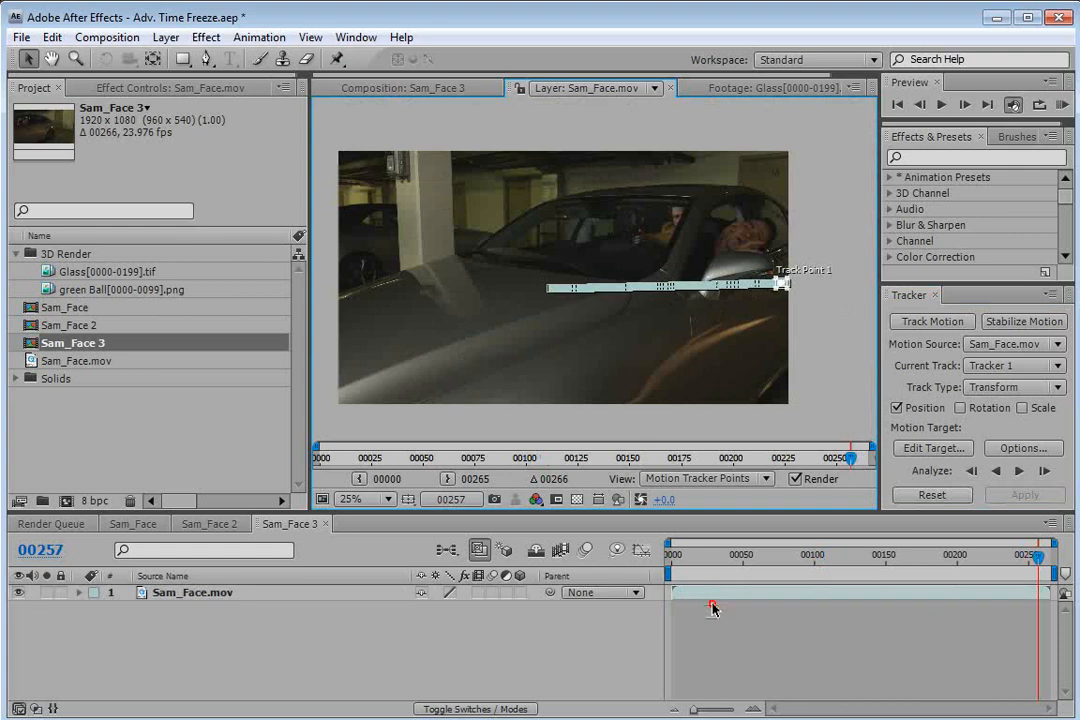
Step: Add a null object and set it as the motion target of Tracker 1
click(166, 37)
click(461, 62)
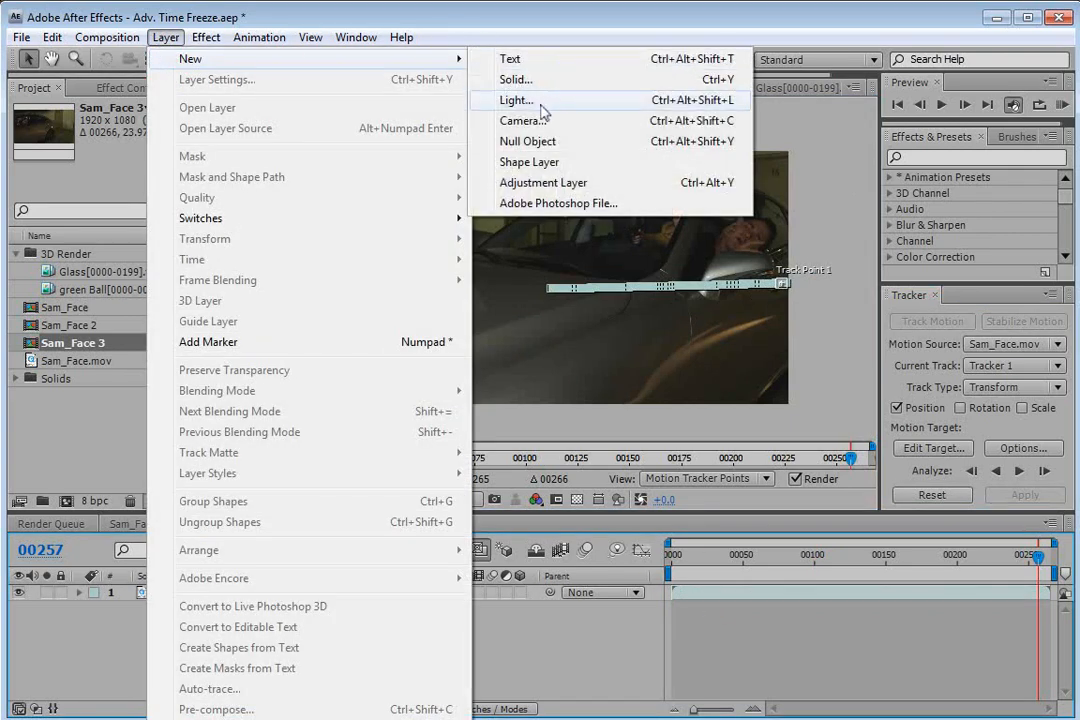
click(545, 141)
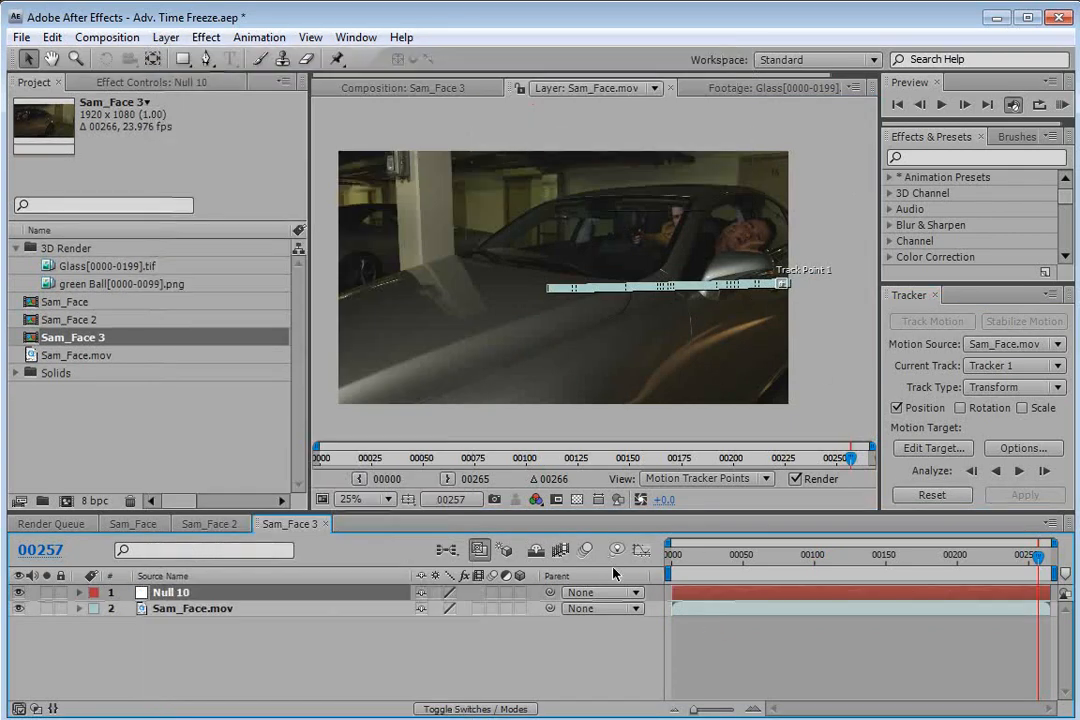
click(925, 448)
click(483, 342)
click(466, 357)
click(543, 417)
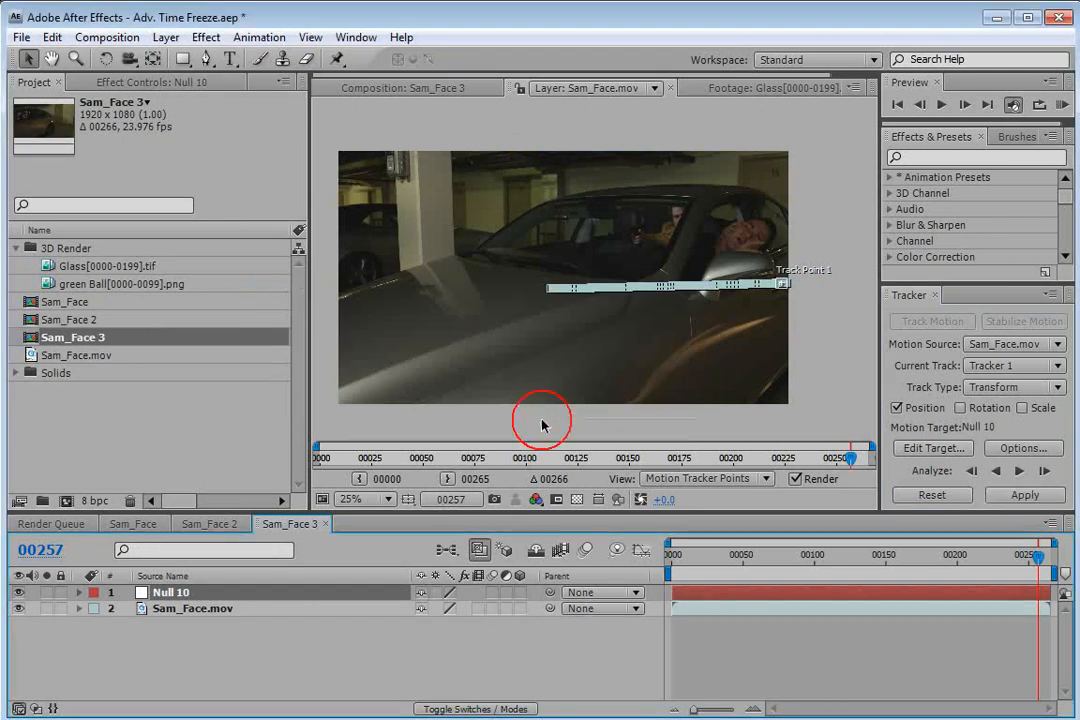
Step: Apply the tracking data to the null in both X and Y, check it by scrubbing, and return to frame 00000
click(1025, 495)
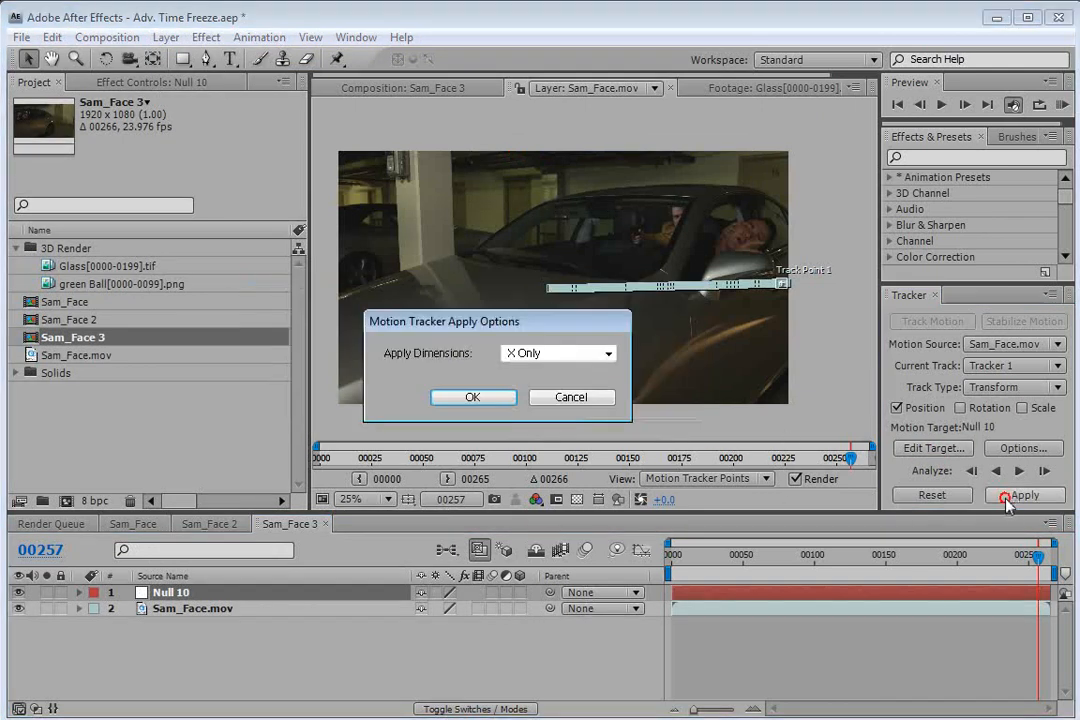
click(557, 353)
click(530, 367)
click(472, 397)
drag(1000, 556, 716, 578)
key(Home)
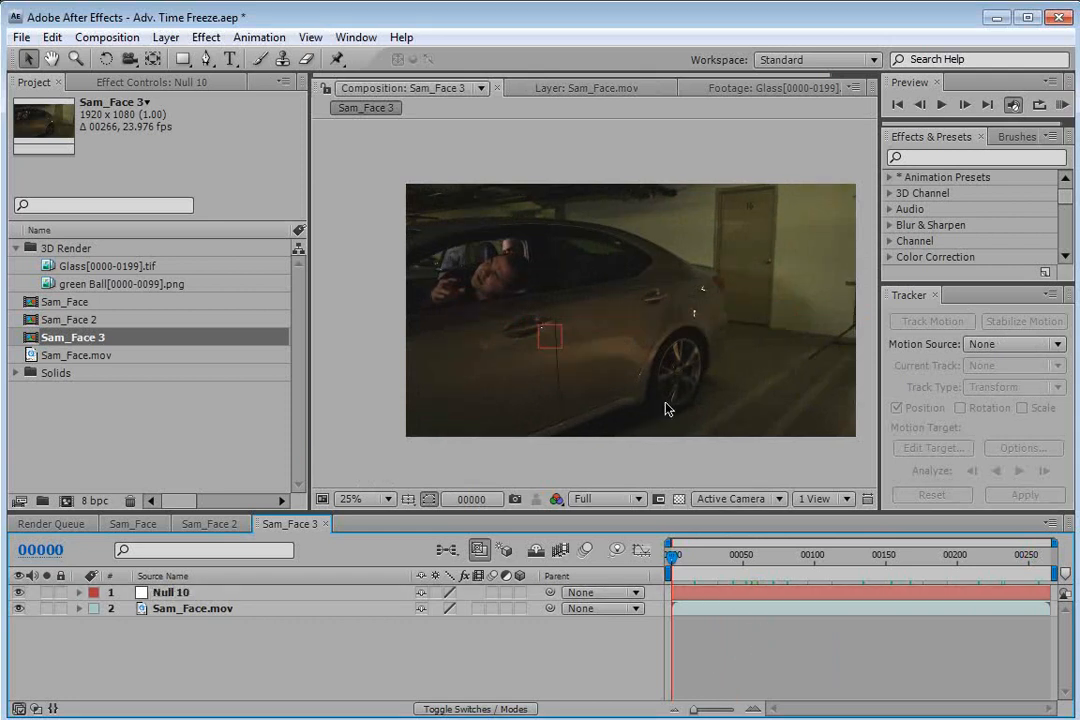
Step: Create a new camera using the 24mm preset
click(166, 37)
mouse_move(180, 58)
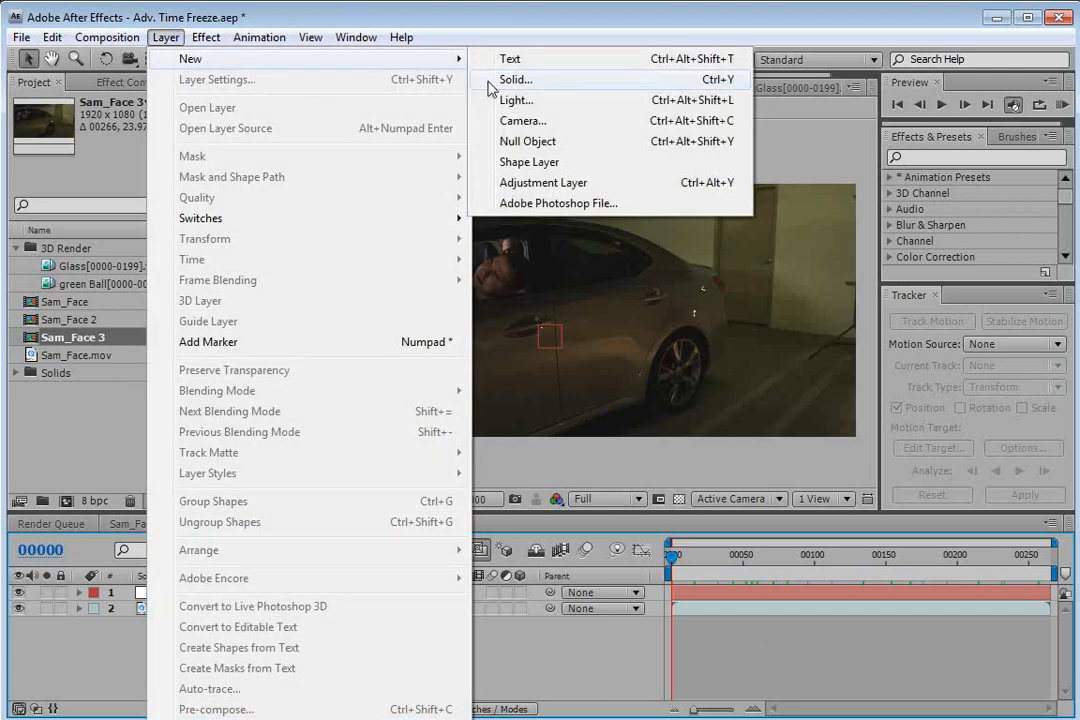
click(522, 120)
click(494, 100)
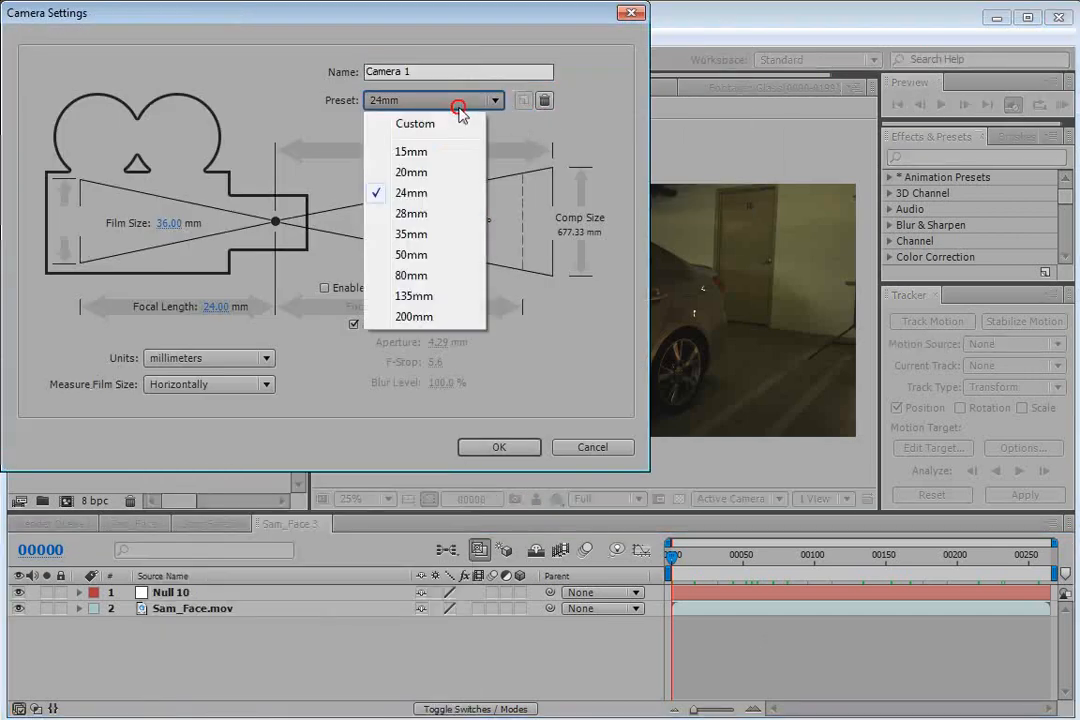
click(423, 192)
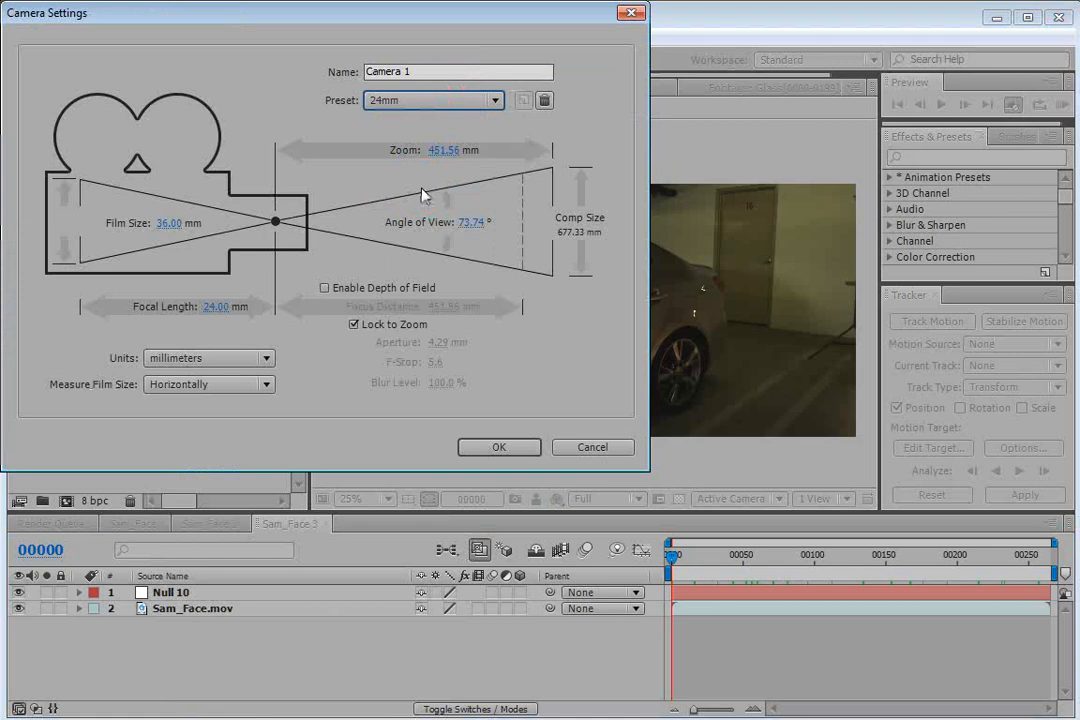
click(500, 447)
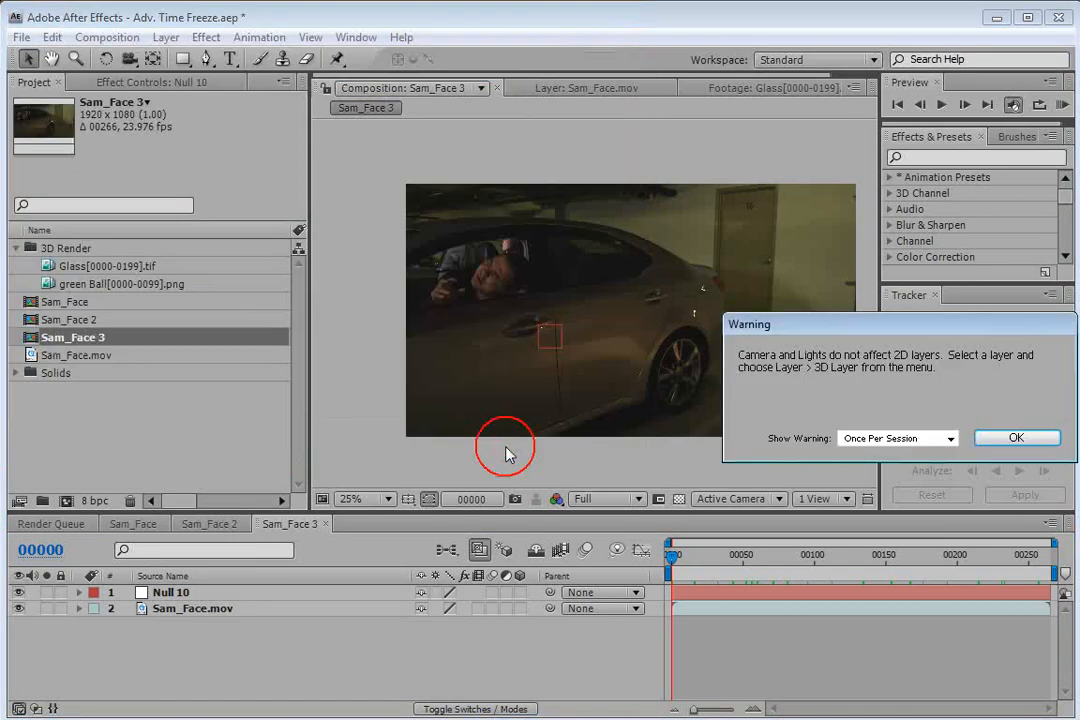
drag(815, 312, 529, 301)
click(728, 416)
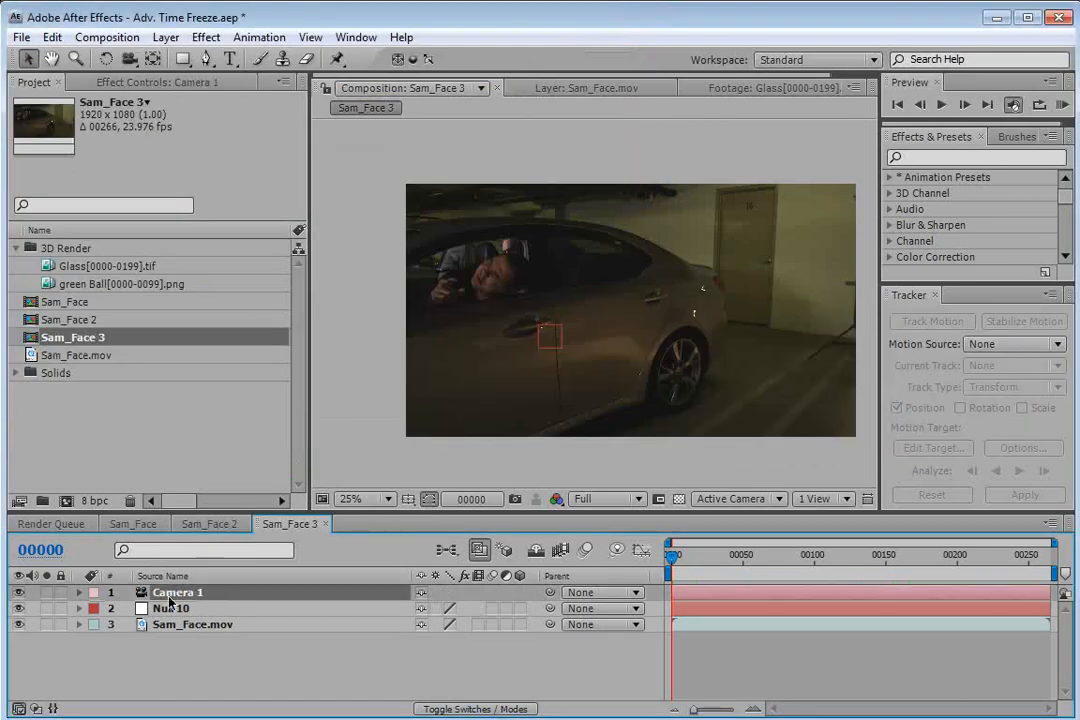
Step: Reveal Null 10's Position and Anchor Point properties and copy all of its Position keyframes
click(170, 610)
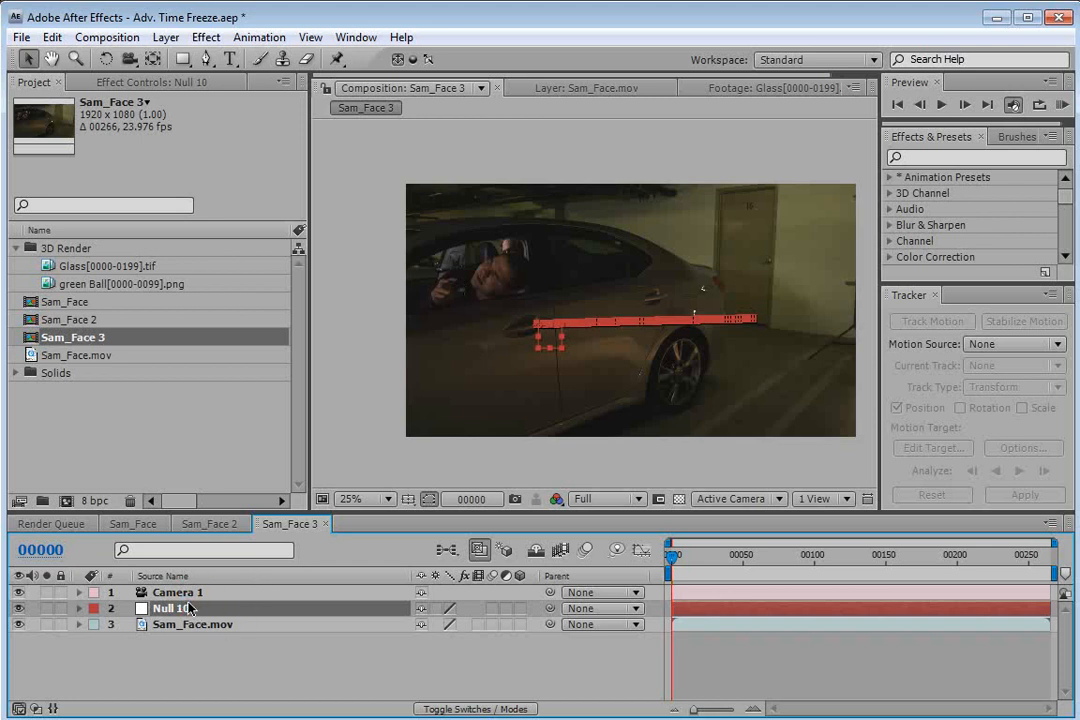
key(p)
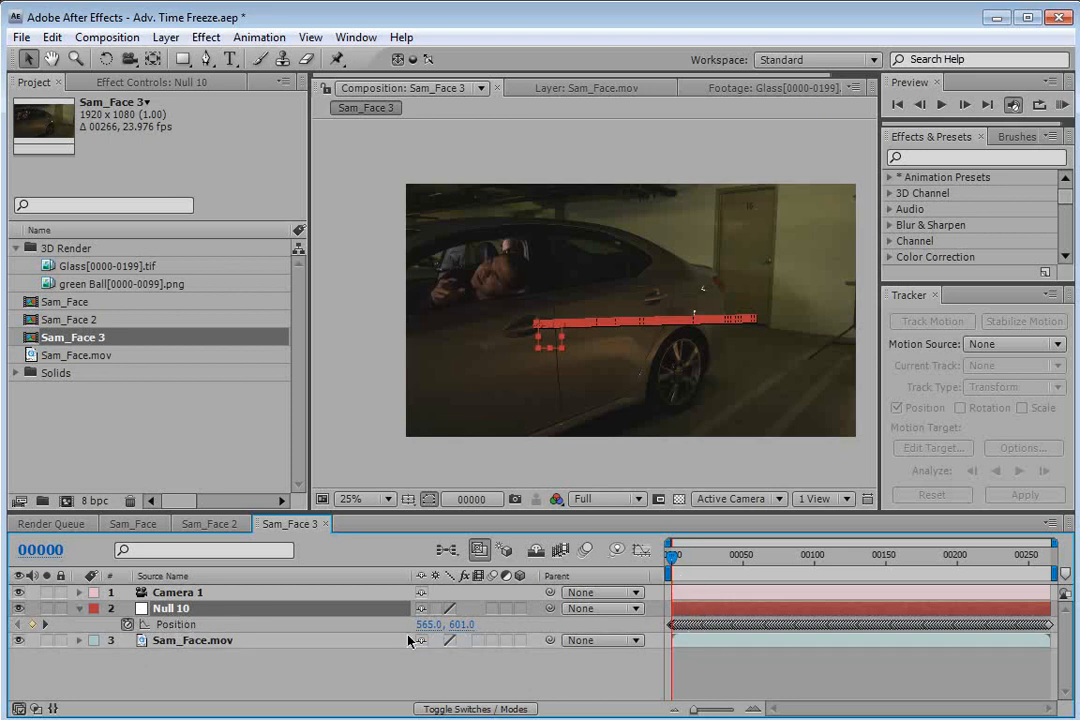
key(shift+a)
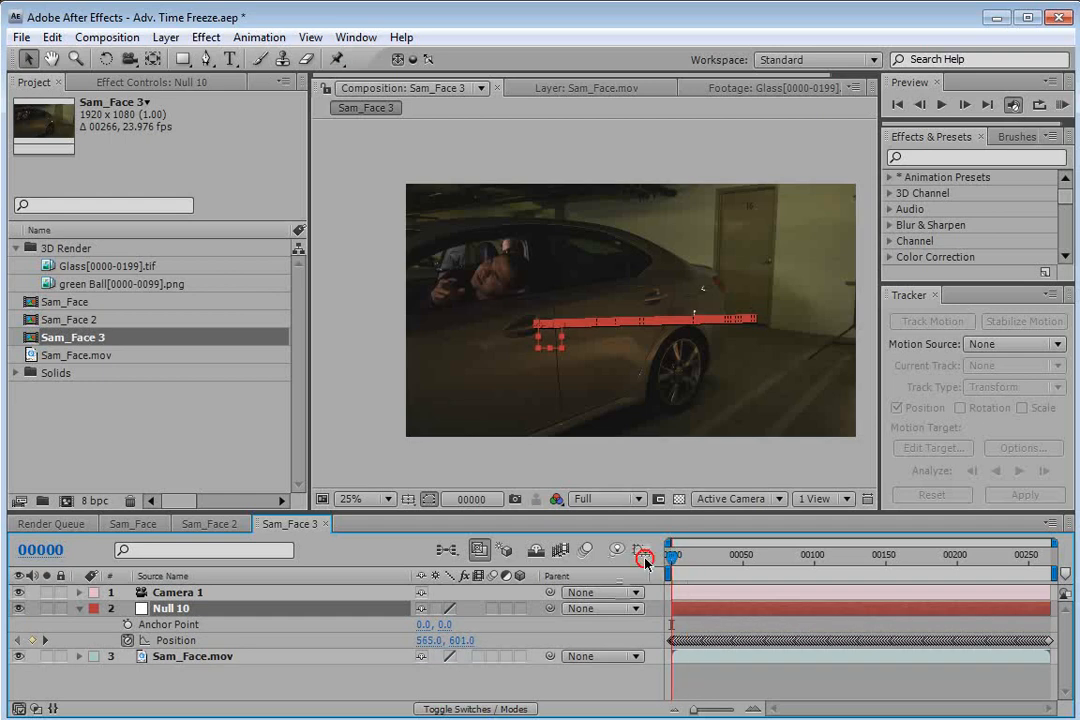
click(175, 640)
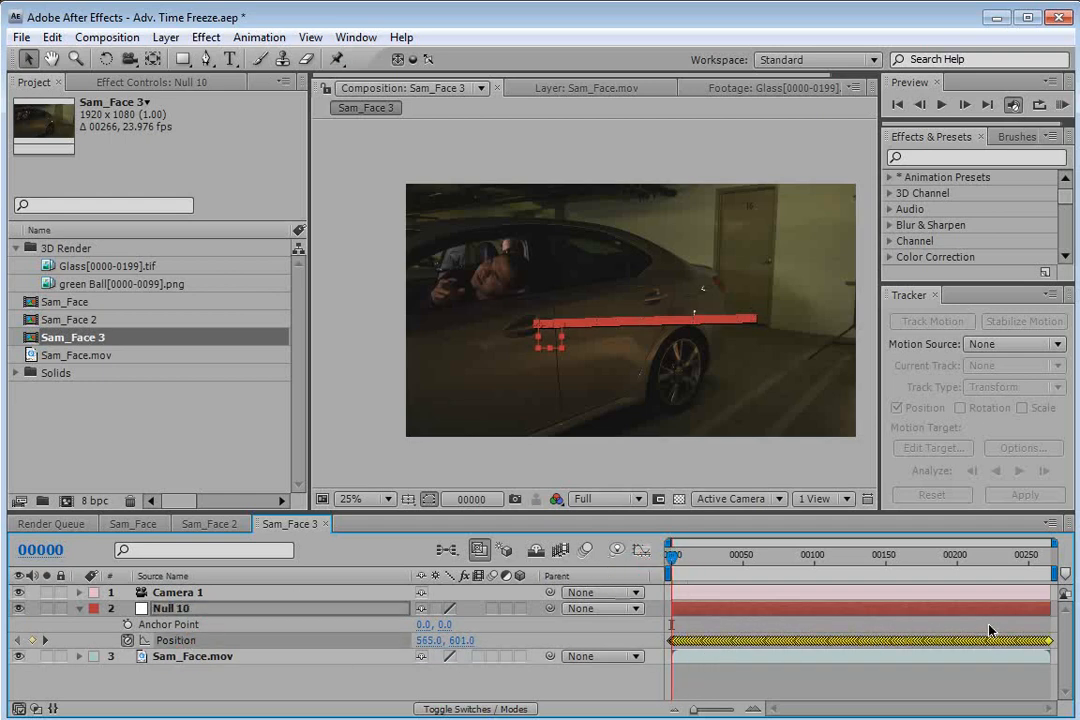
click(52, 37)
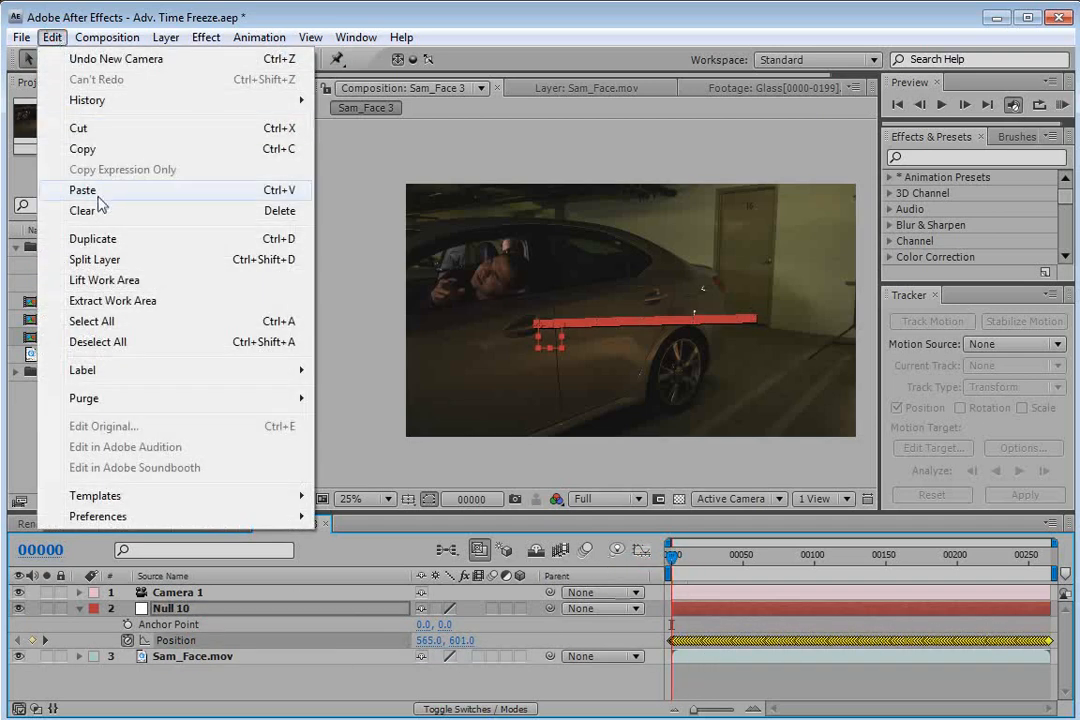
click(83, 149)
Step: Paste the copied keyframes onto Null 10's Anchor Point and remove the keyframes from its Position
click(147, 625)
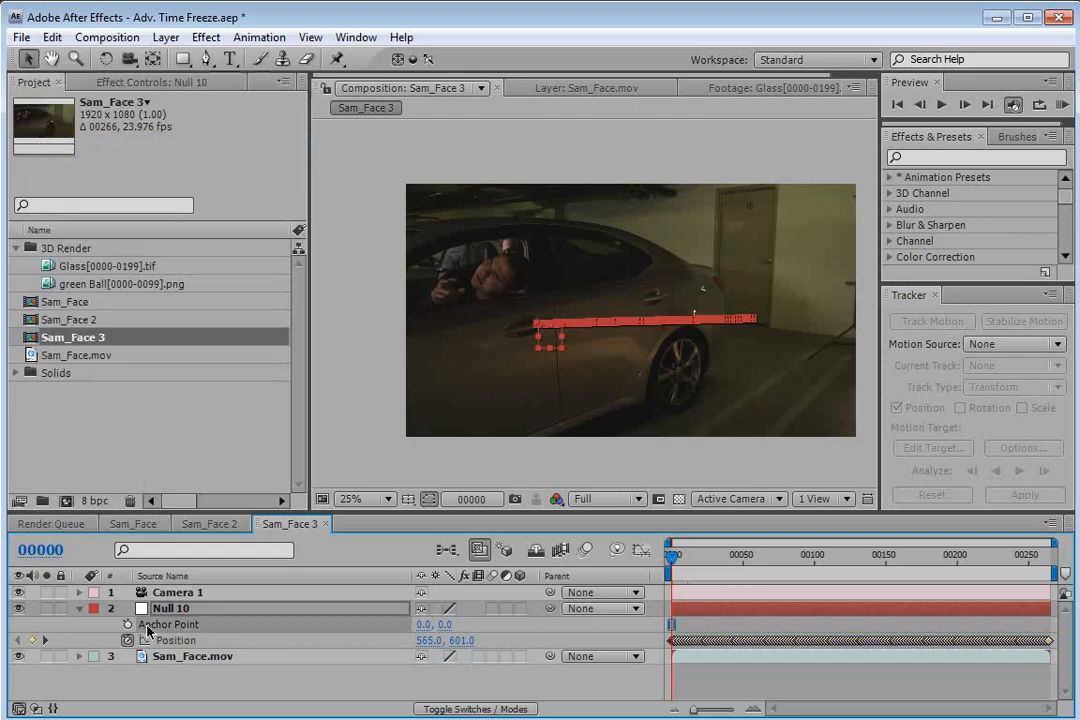
click(52, 37)
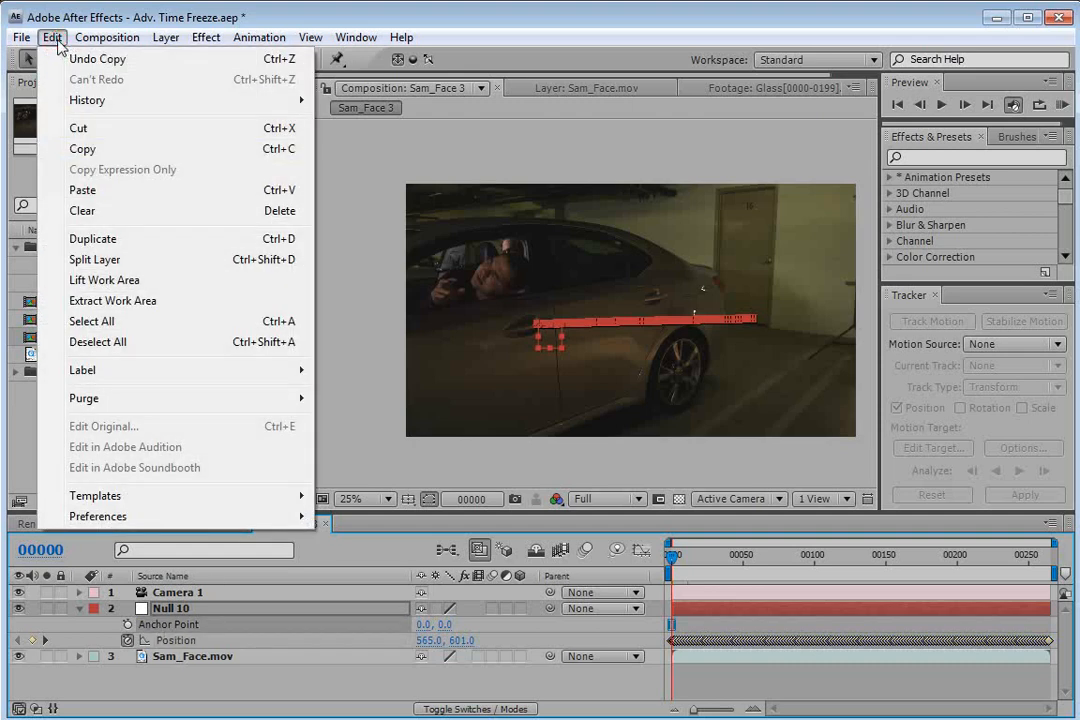
click(86, 192)
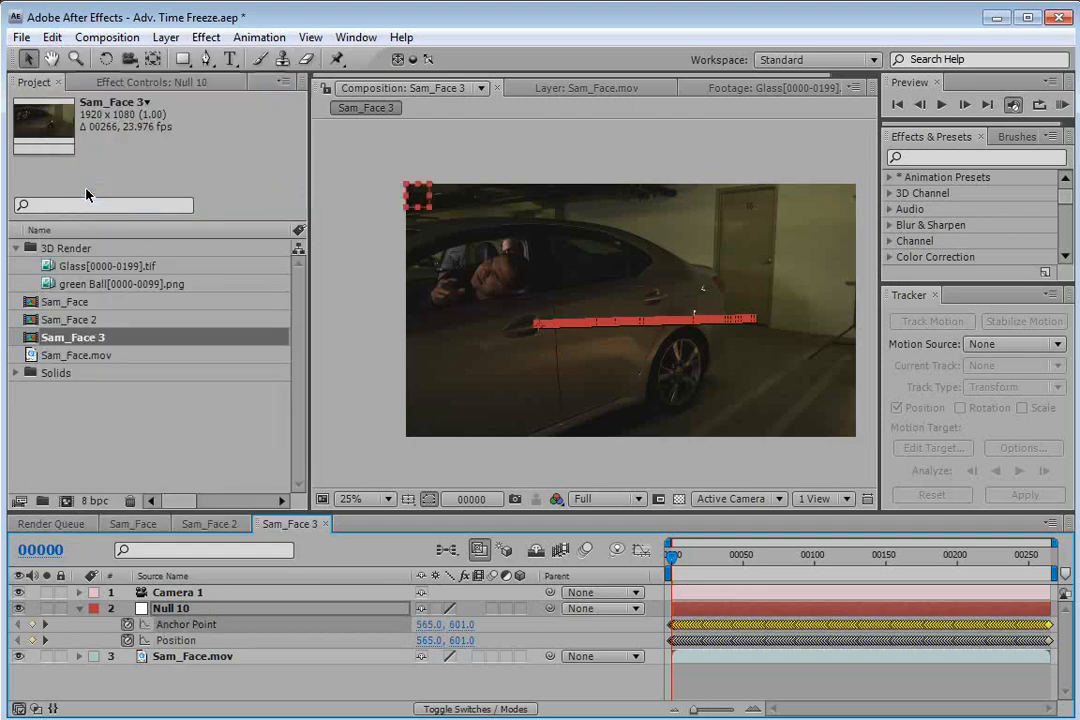
click(127, 640)
drag(680, 568, 632, 572)
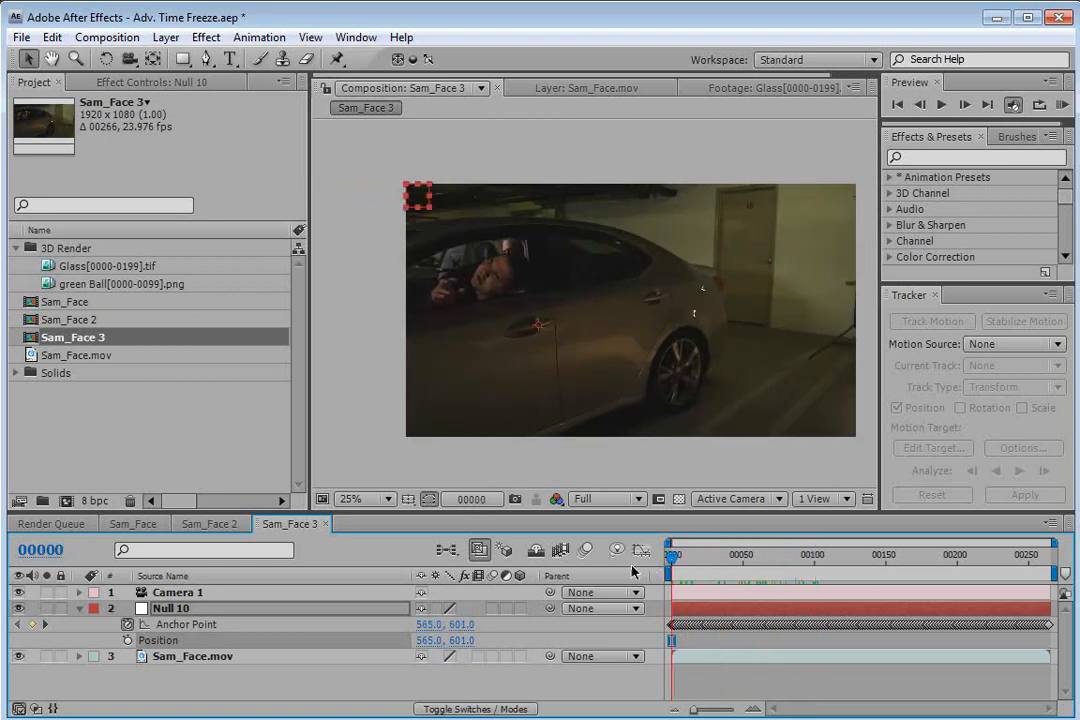
Step: Parent Camera 1 to Null 10 and scrub the timeline to check the camera movement
click(181, 593)
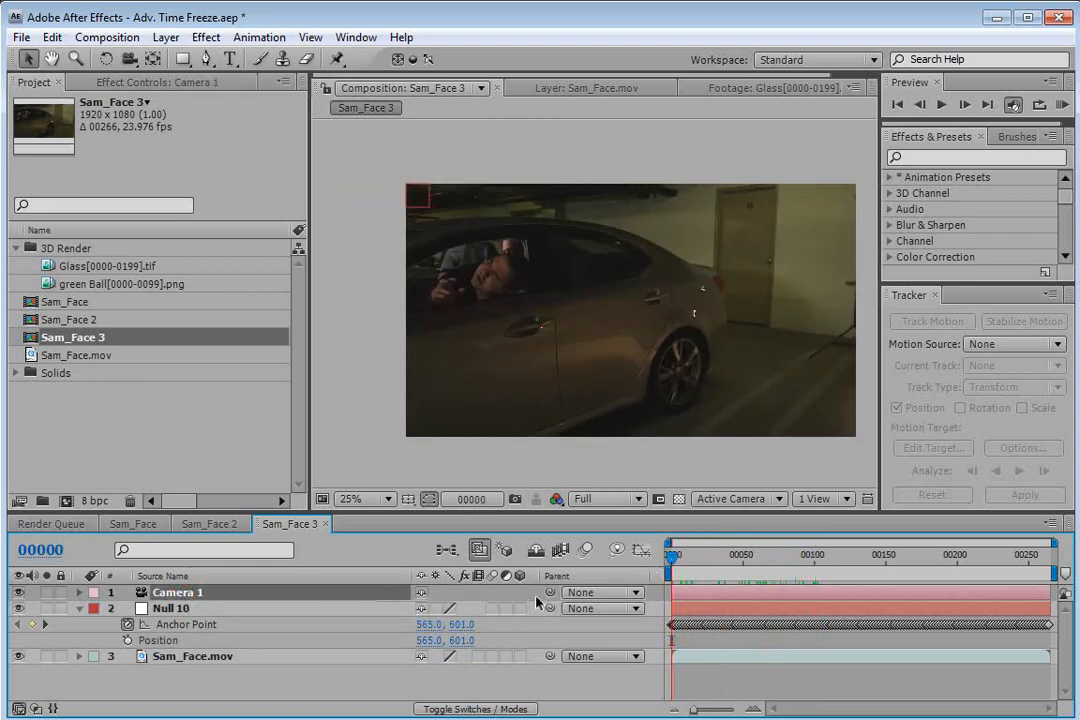
drag(549, 596, 187, 611)
drag(671, 565, 641, 574)
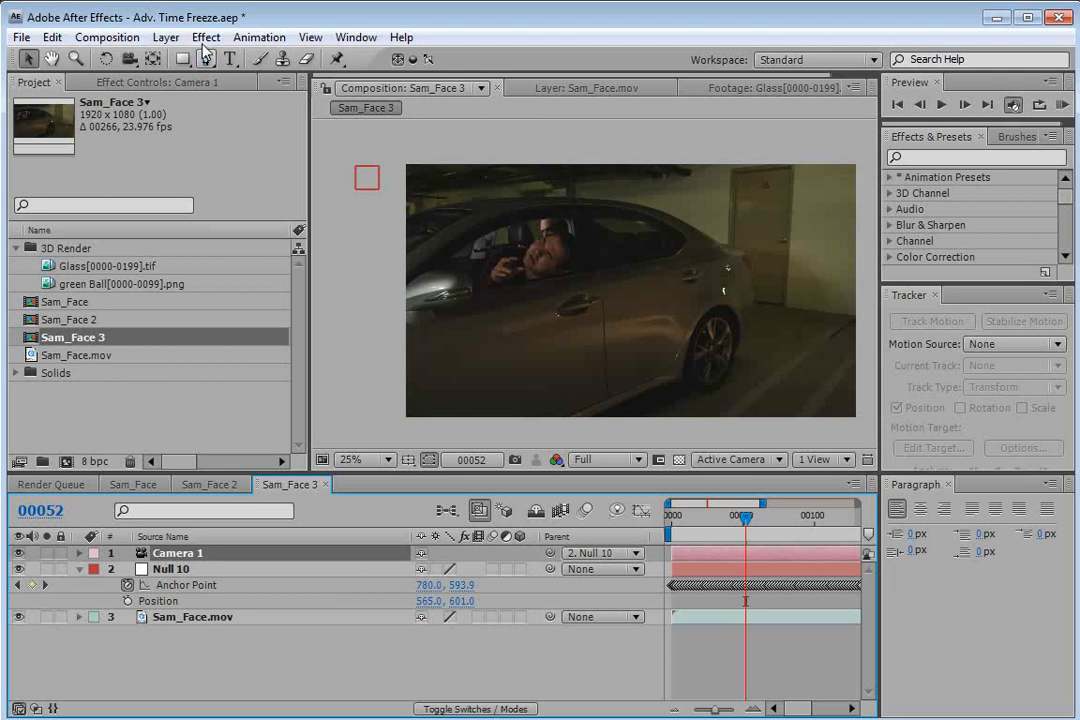
Step: Add the text "MY FACE MAN!!" beside the man's face at frame 00052 and enlarge it
click(229, 59)
click(570, 277)
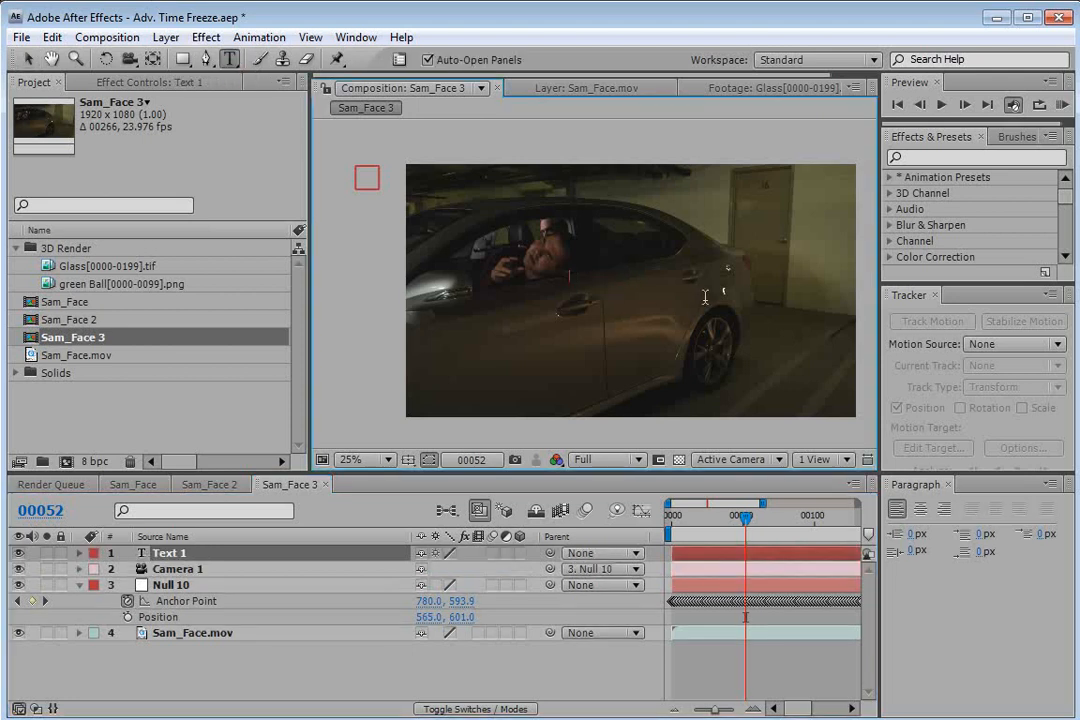
text(MY FACE MAN!!)
click(28, 58)
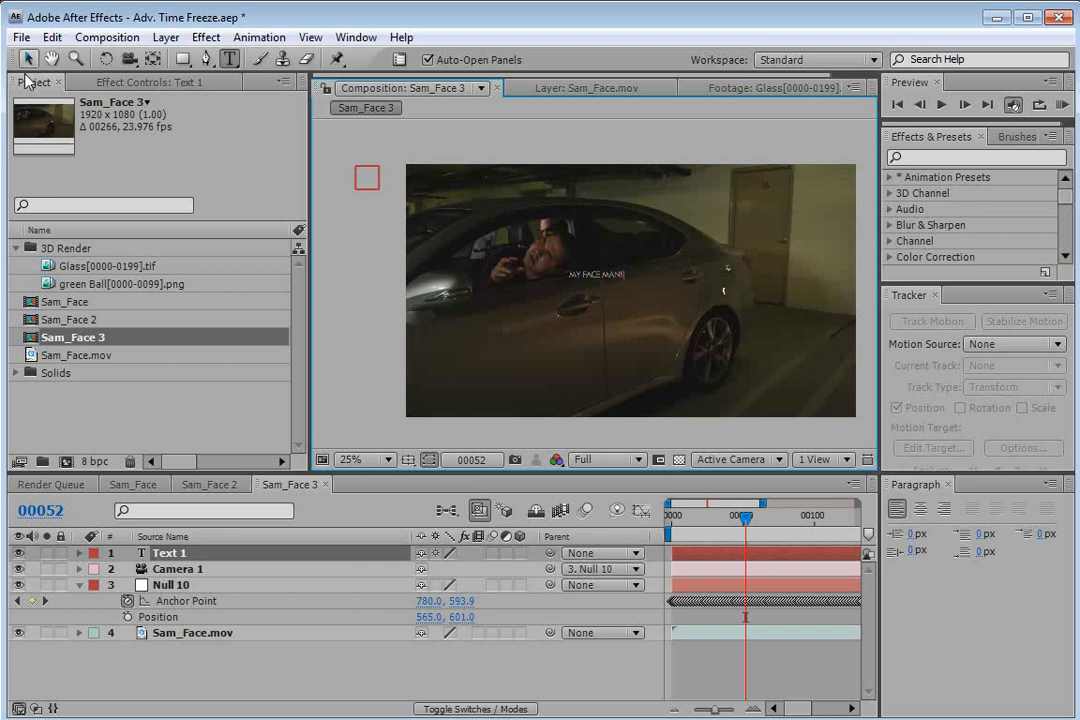
drag(627, 276, 783, 228)
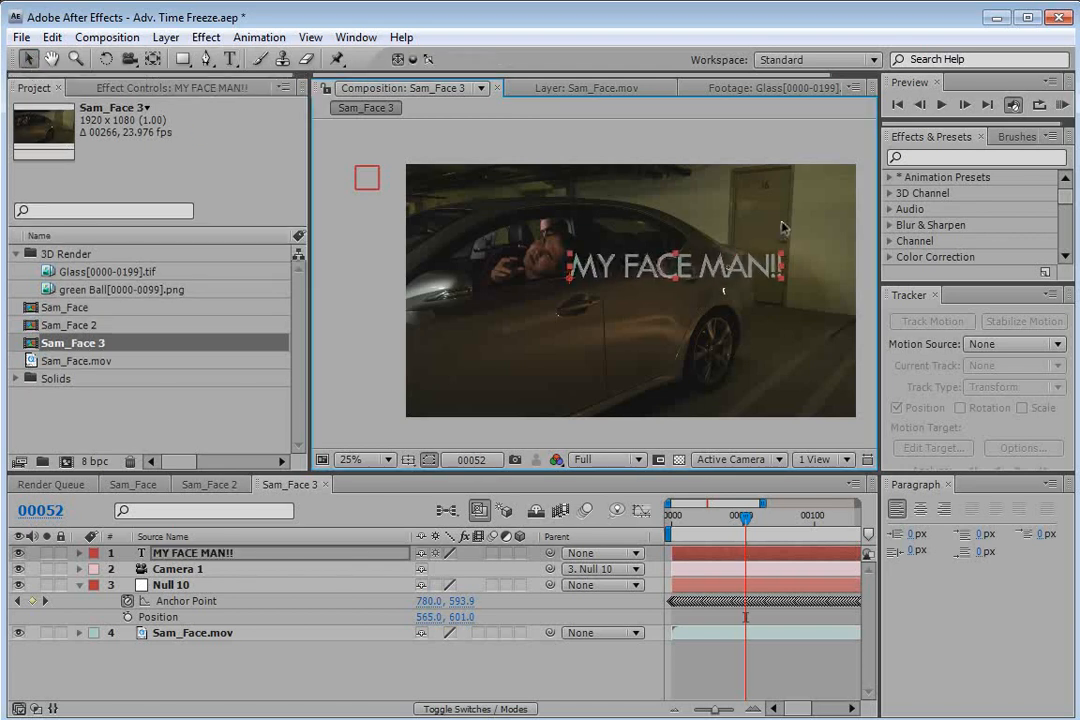
Step: Make the MY FACE MAN!! layer 3D and rotate it to follow the side of the car
click(517, 553)
drag(622, 265, 557, 272)
key(w)
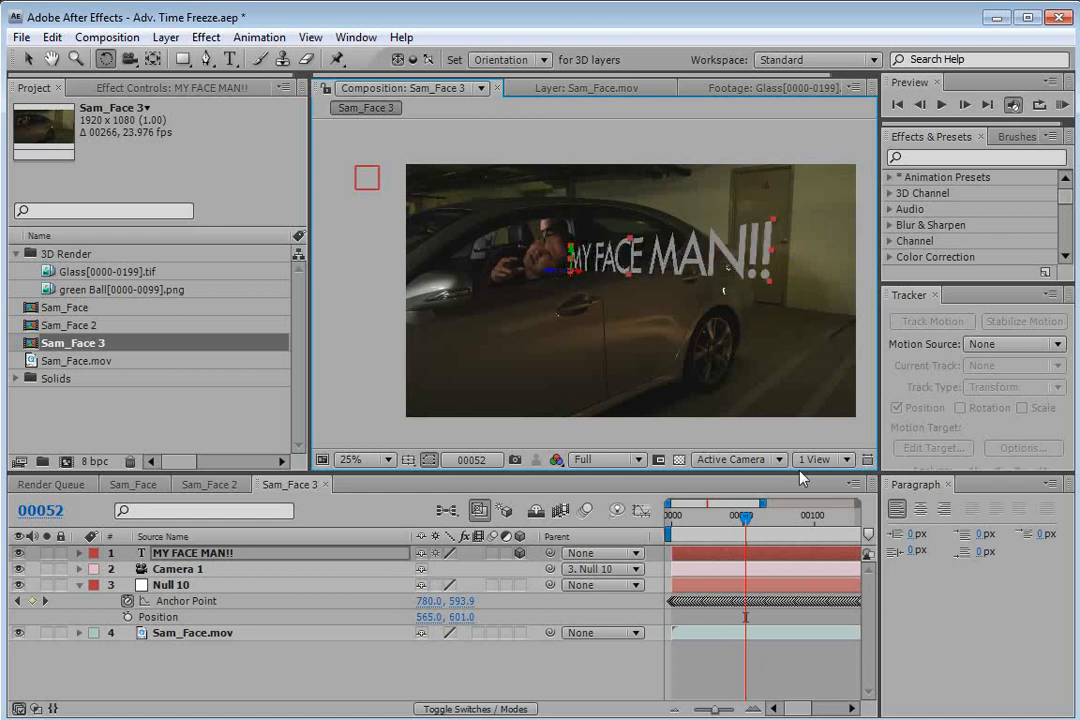
Step: At frame 00045, adjust the MY FACE MAN!! text's position beside the face and scale it down
mouse_move(752, 524)
mouse_down()
mouse_move(682, 535)
mouse_move(812, 532)
mouse_move(737, 532)
mouse_up()
key(v)
mouse_move(565, 273)
mouse_down()
mouse_move(475, 279)
mouse_move(575, 278)
mouse_up()
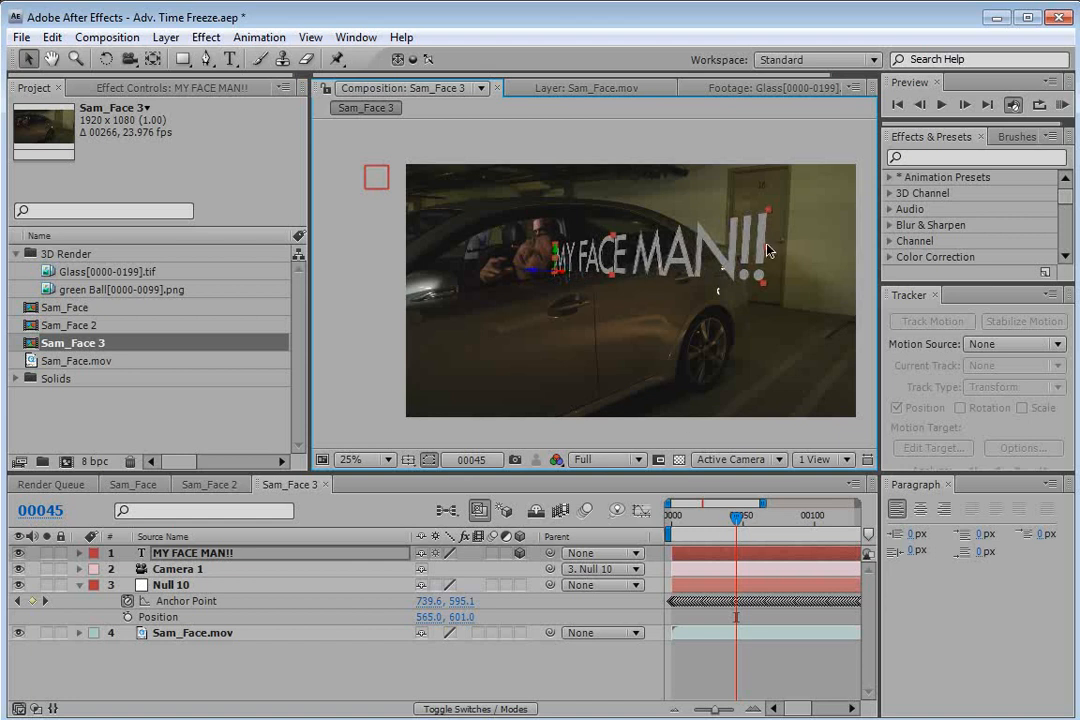
drag(768, 212, 736, 225)
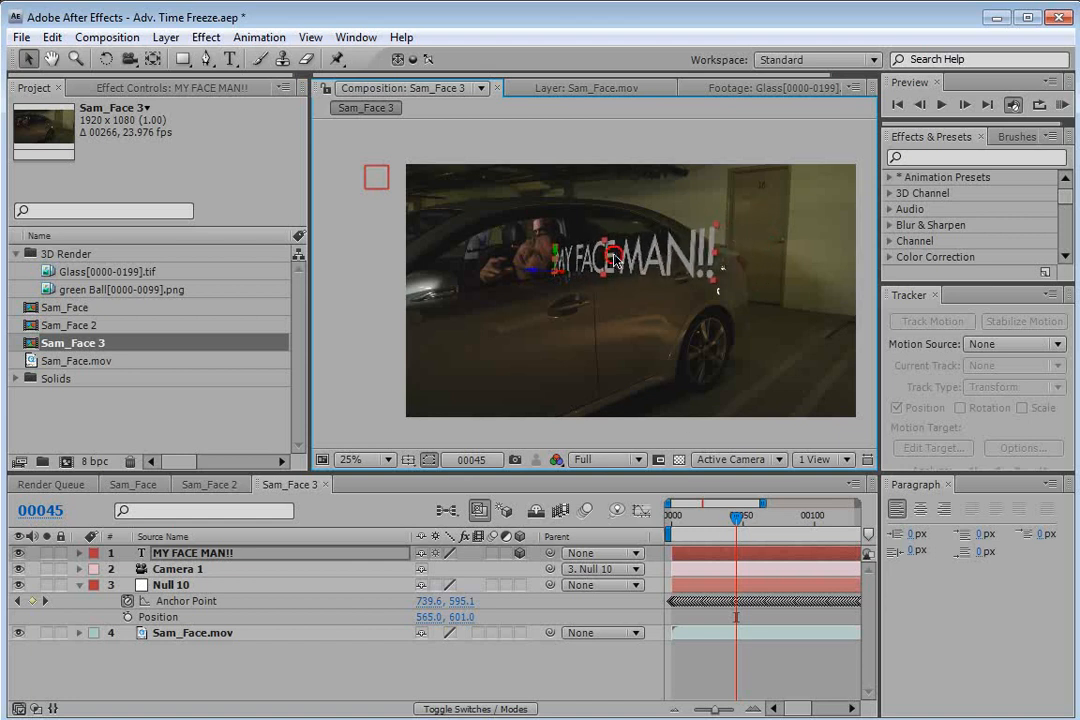
Step: Duplicate the MY FACE MAN!! text, move the copy to the rear wheel, and change its wording to "RIMS!!"
key(ctrl+d)
drag(580, 277, 755, 350)
double_click(755, 350)
text(RIMS)
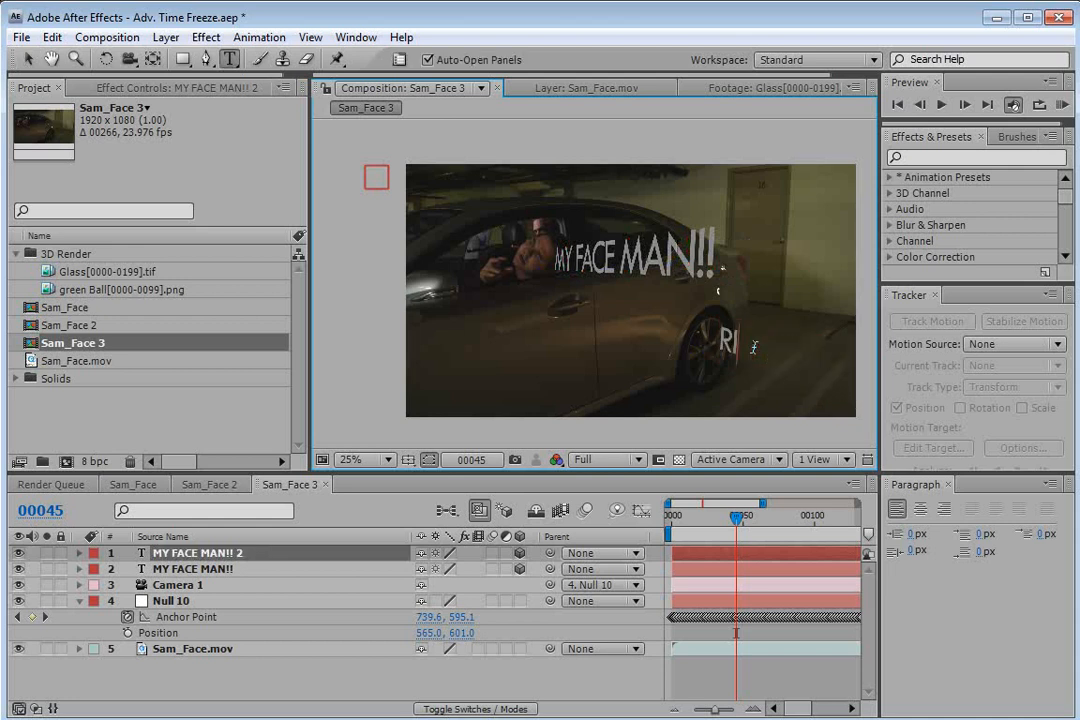
text(!!)
click(27, 67)
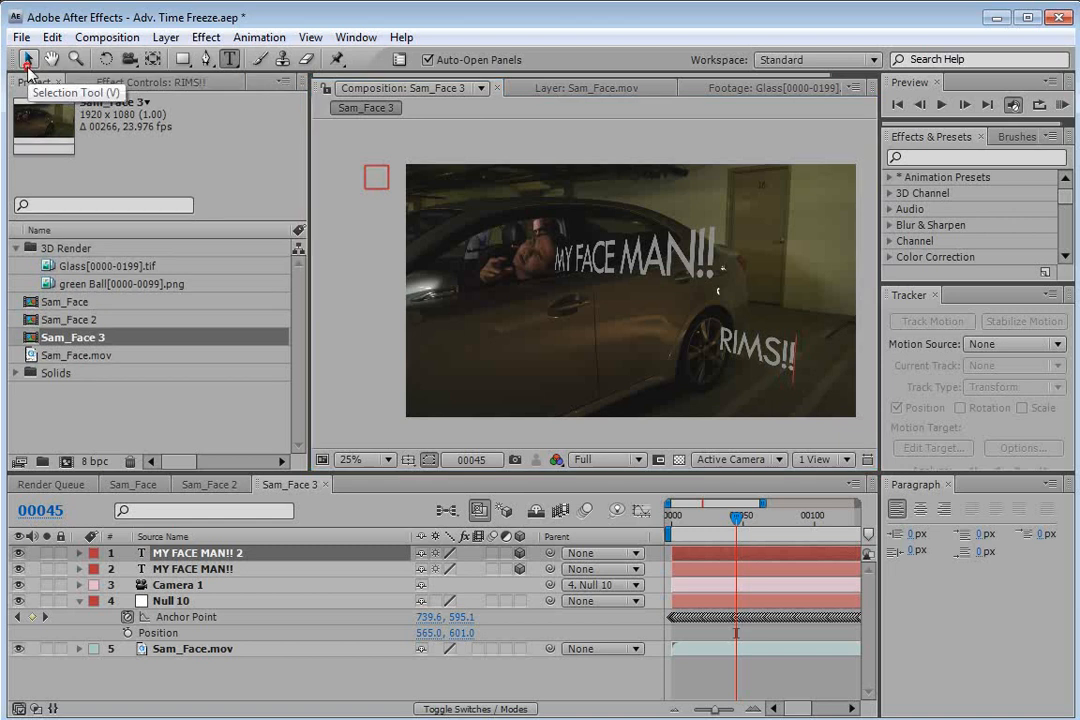
Step: Reposition the RIMS!! text in 3D so it sticks to the rear wheel, scrubbing between frames to check
drag(735, 510, 818, 417)
drag(815, 371, 783, 361)
drag(816, 518, 717, 527)
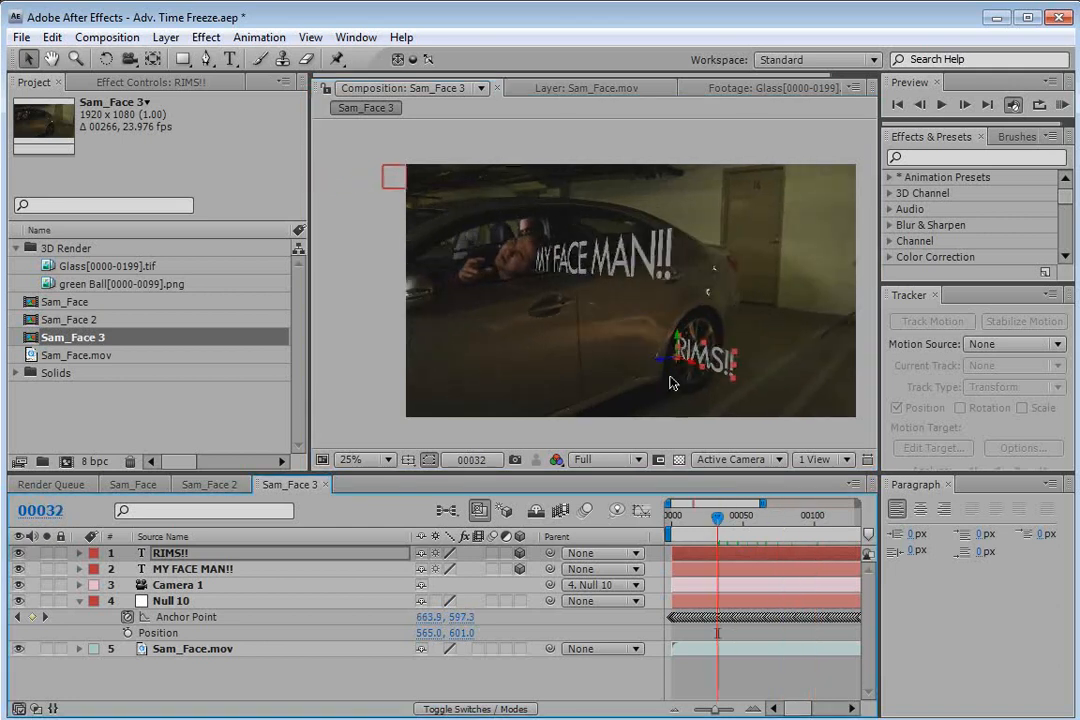
drag(684, 366, 736, 370)
drag(730, 530, 669, 540)
key(w)
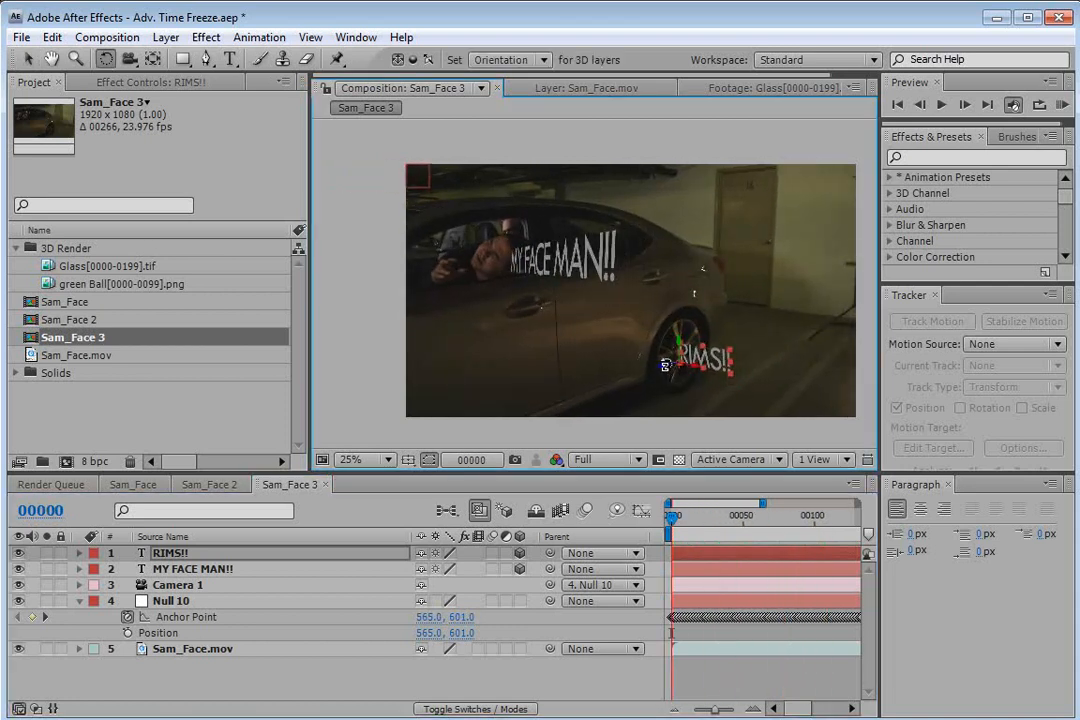
key(v)
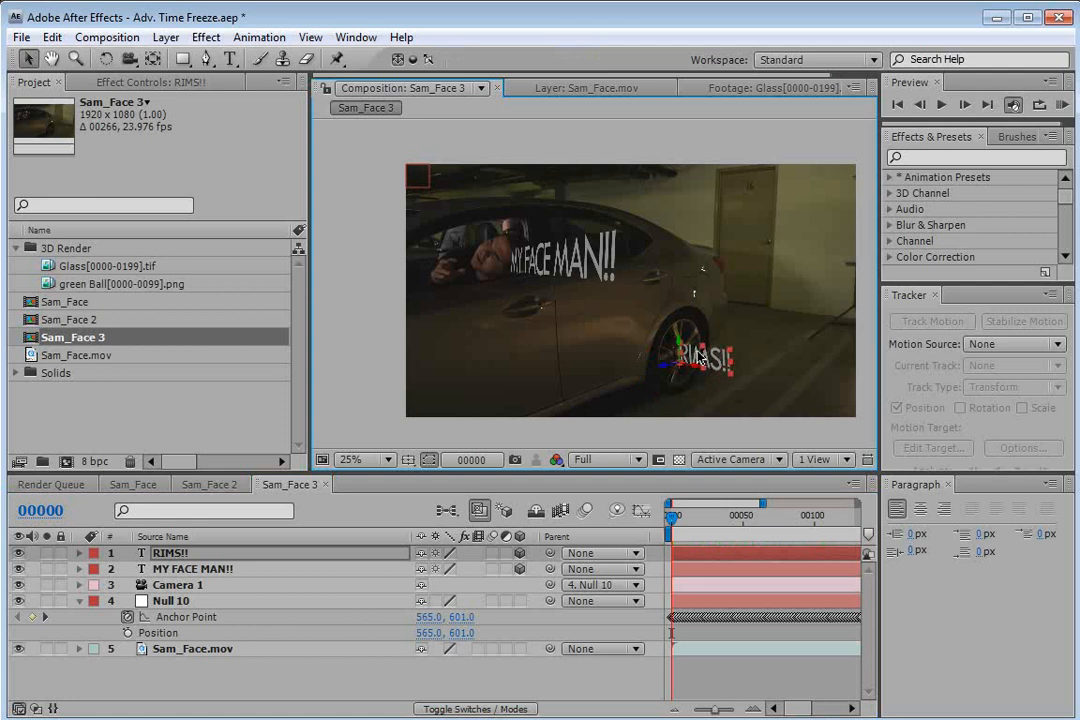
Step: Set the composition preview resolution to Half and scrub to frame 00086 to check the tracked text
click(600, 465)
click(600, 467)
middle_drag(602, 314, 586, 316)
drag(702, 517, 794, 522)
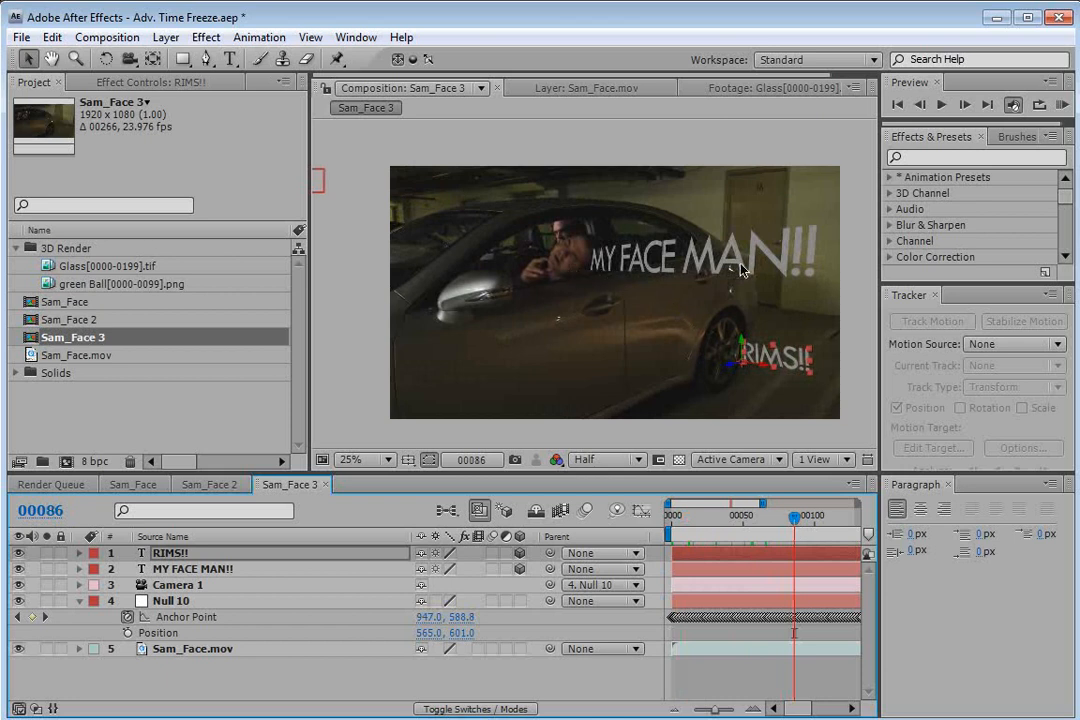
Step: Delete the RIMS!! and MY FACE MAN!! text layers from the Sam_Face 3 composition
click(166, 572)
shift+click(162, 555)
key(Delete)
Step: Open the Sam_Face composition, make the RIMS and MY FACE MAN!! layers visible, and inspect the frame up close
click(129, 484)
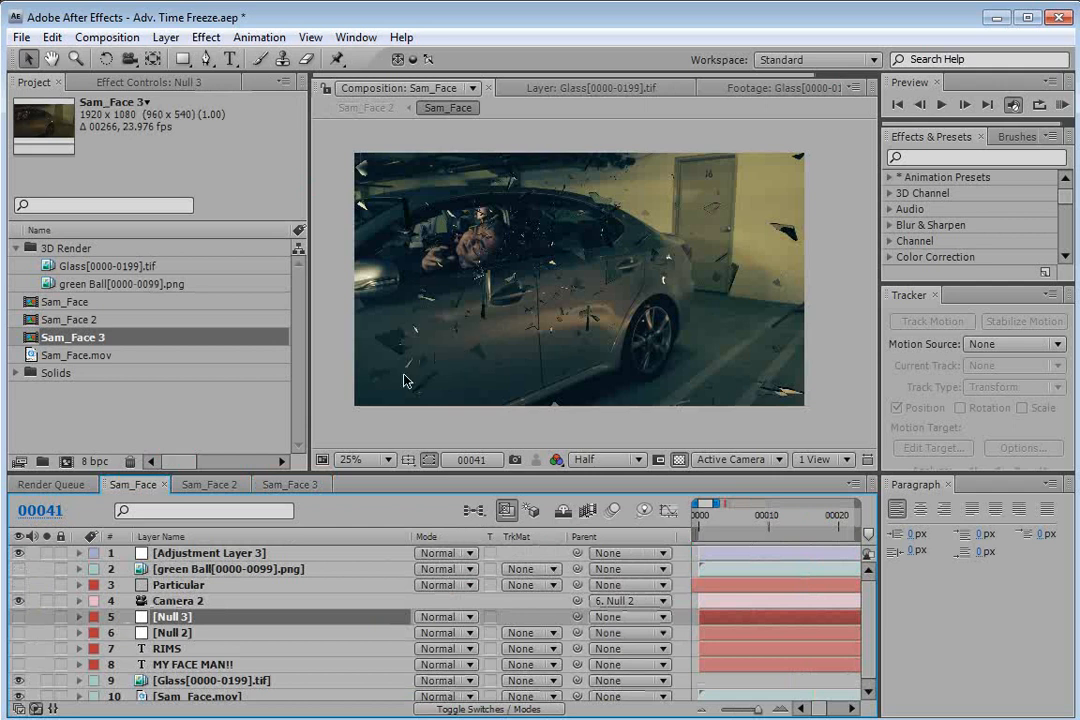
drag(18, 664, 18, 648)
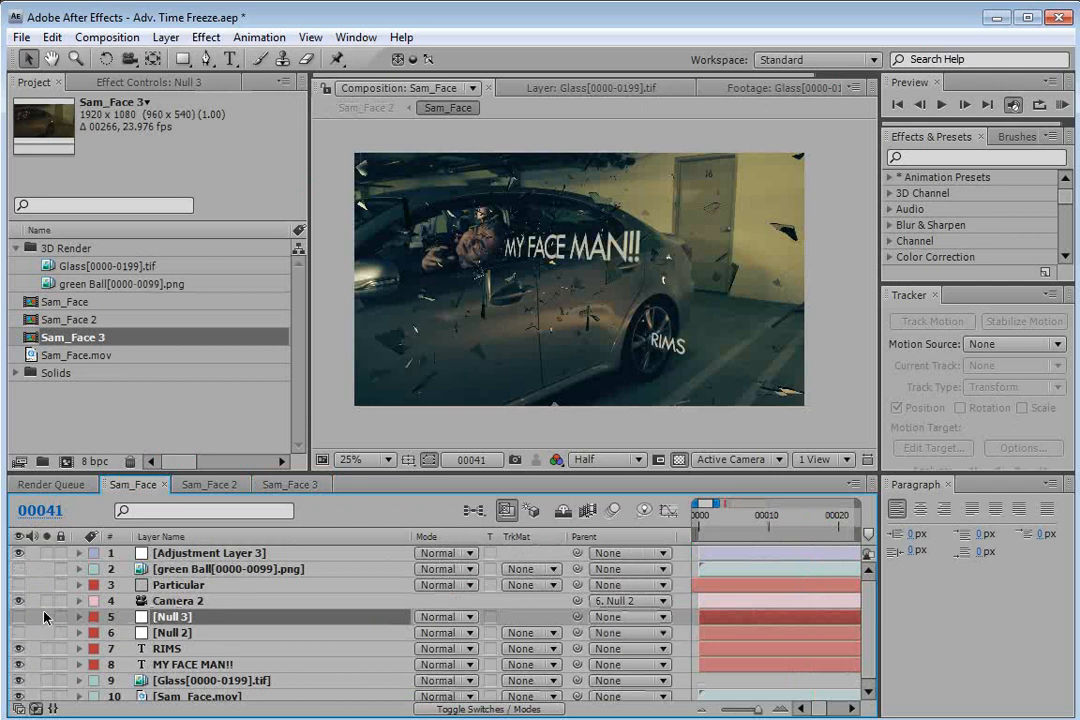
alt+scroll(770, 545, down, 4)
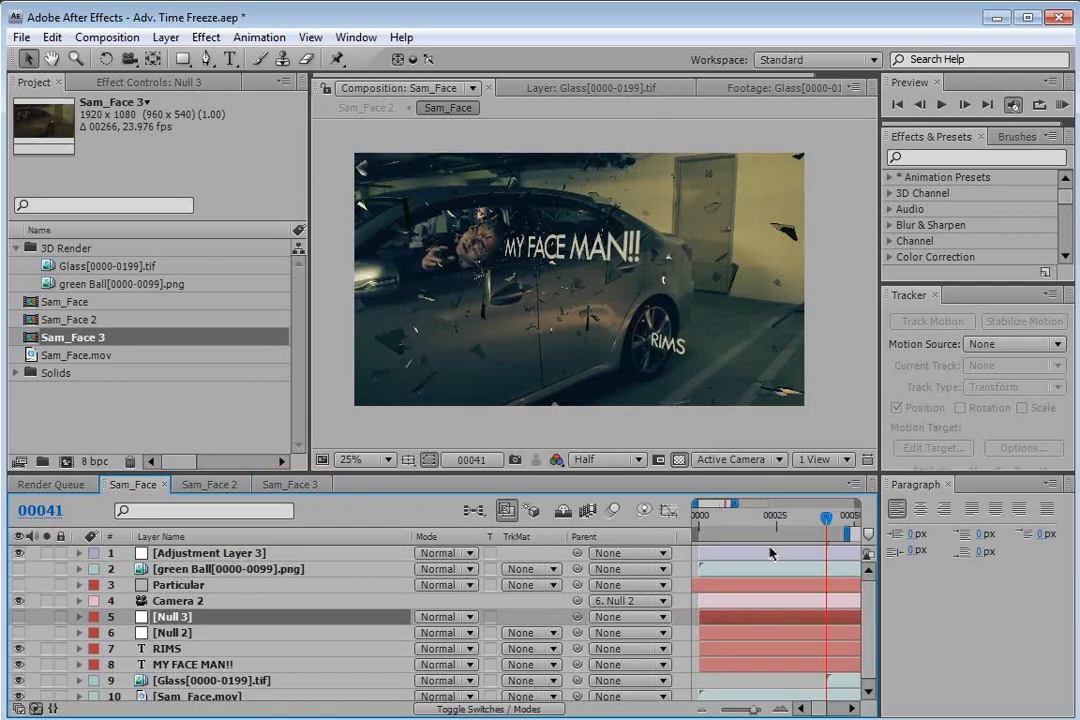
scroll(480, 297, up, 2)
key(space)
drag(497, 299, 617, 329)
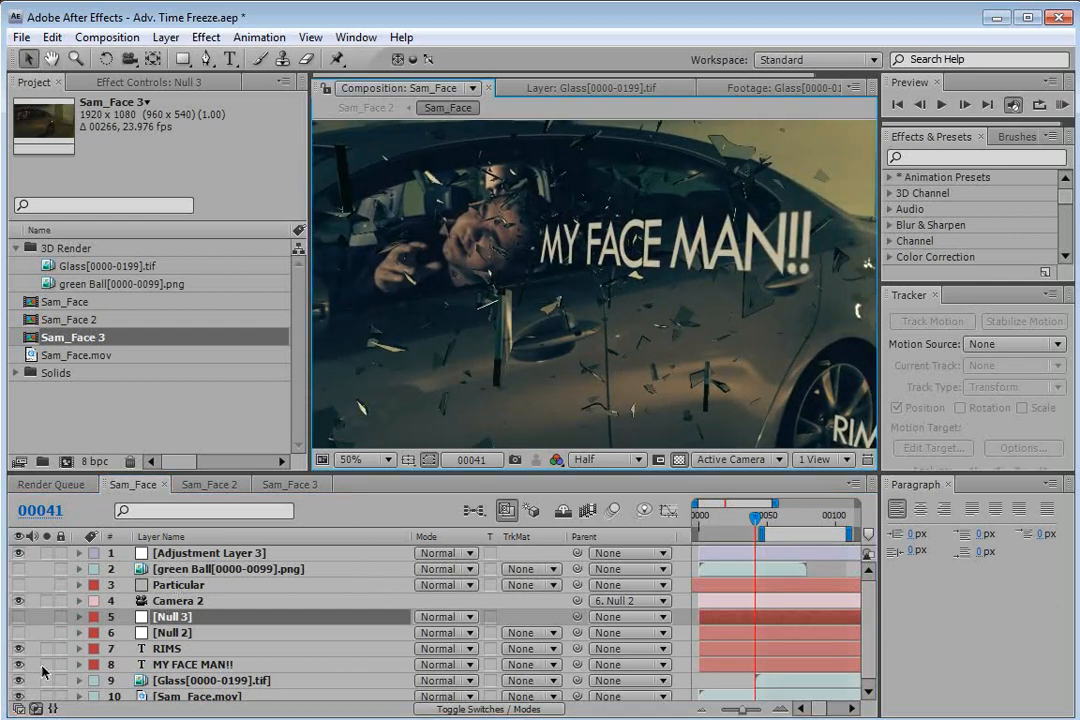
Step: View the green Ball layer on its own, then return to the Sam_Face composition at 25% magnification
double_click(96, 569)
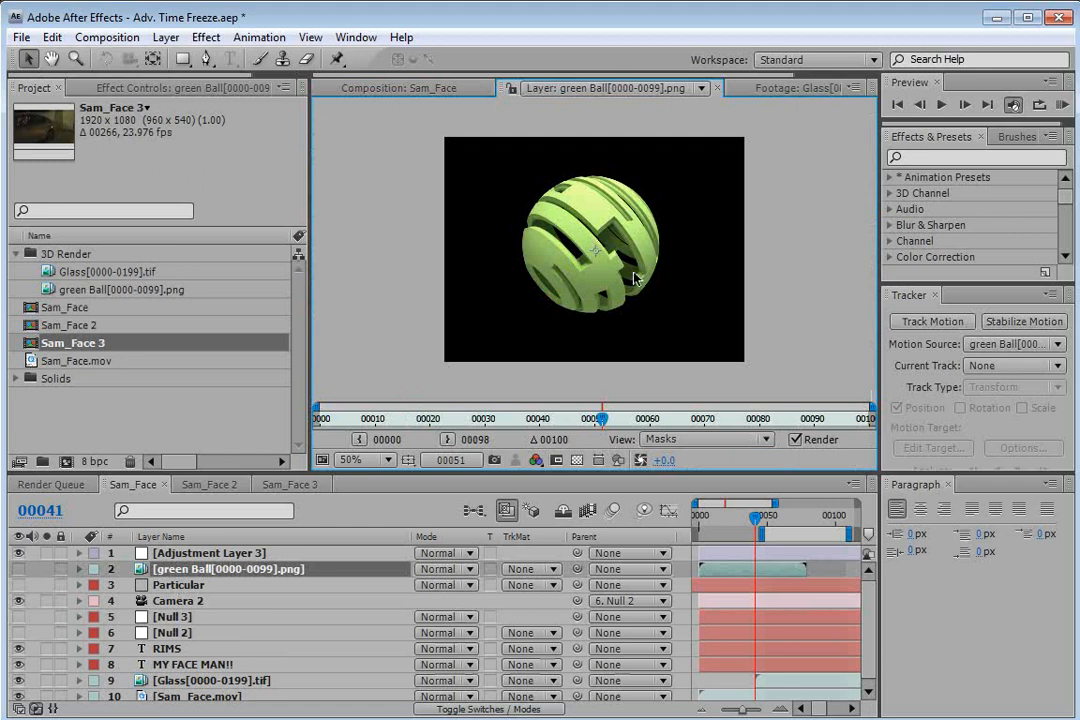
click(400, 88)
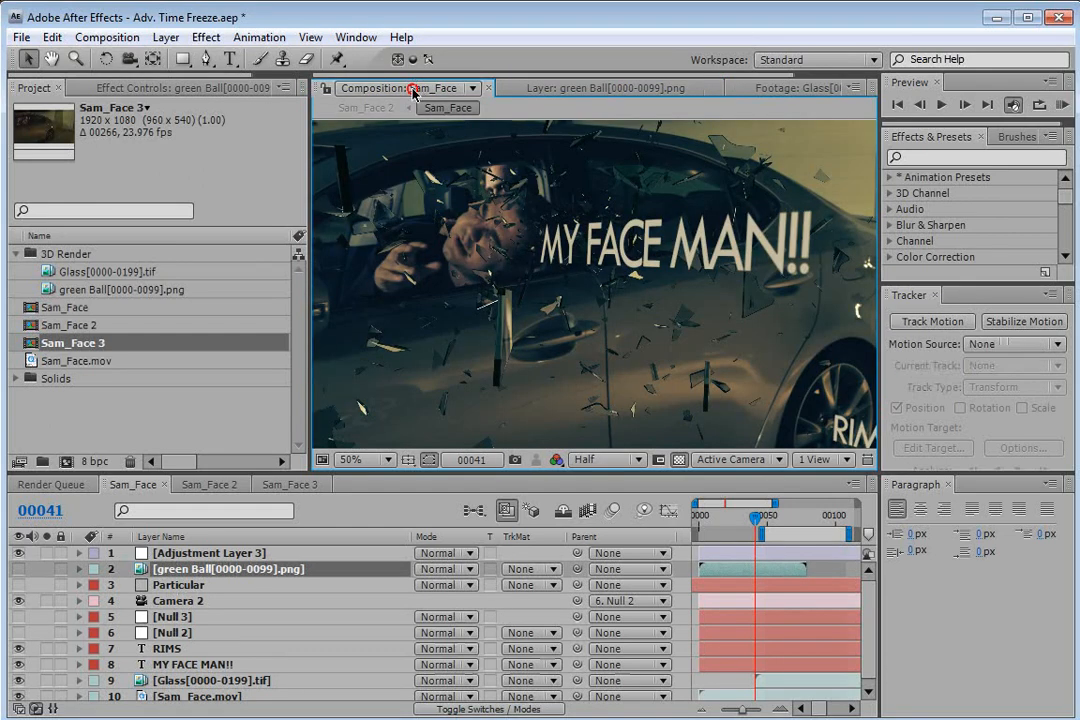
key(comma)
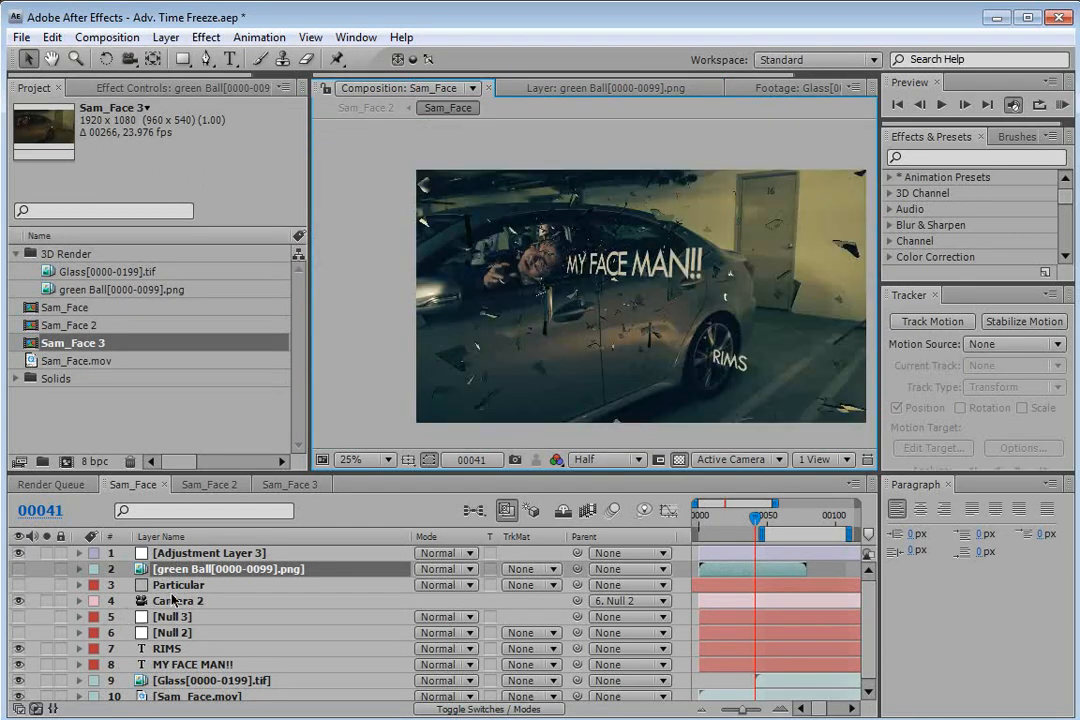
Step: Show the Particular layer over Sam_Face.mov, hide the glass and both text layers, and check frames 00057 and 00081
click(175, 585)
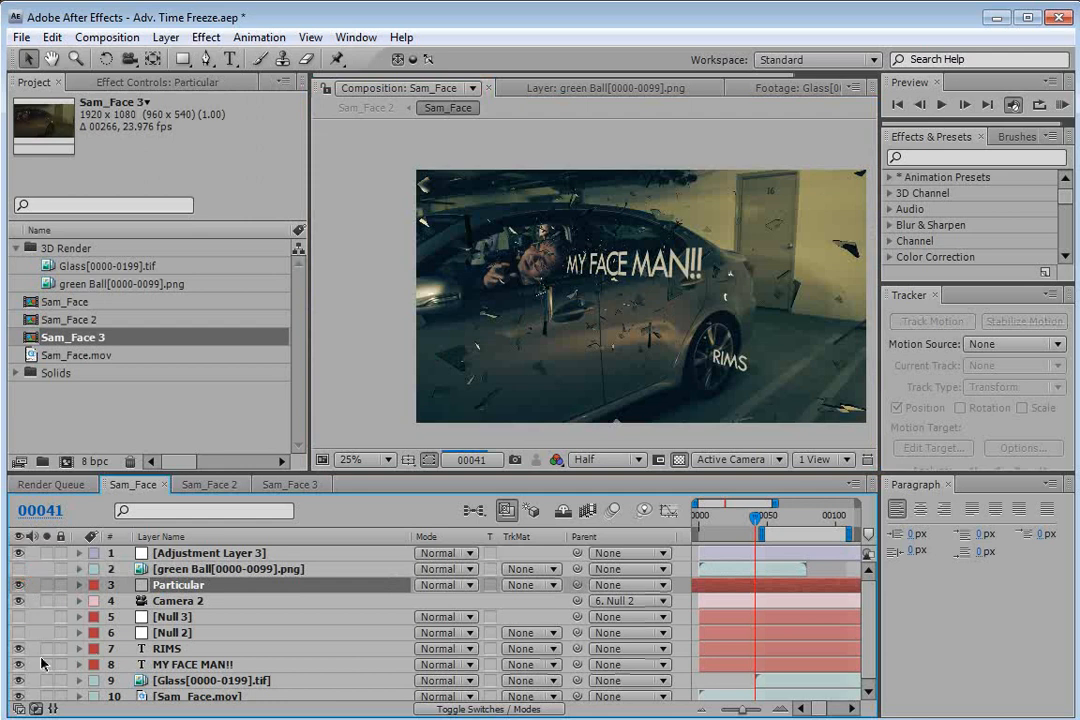
click(18, 681)
click(19, 696)
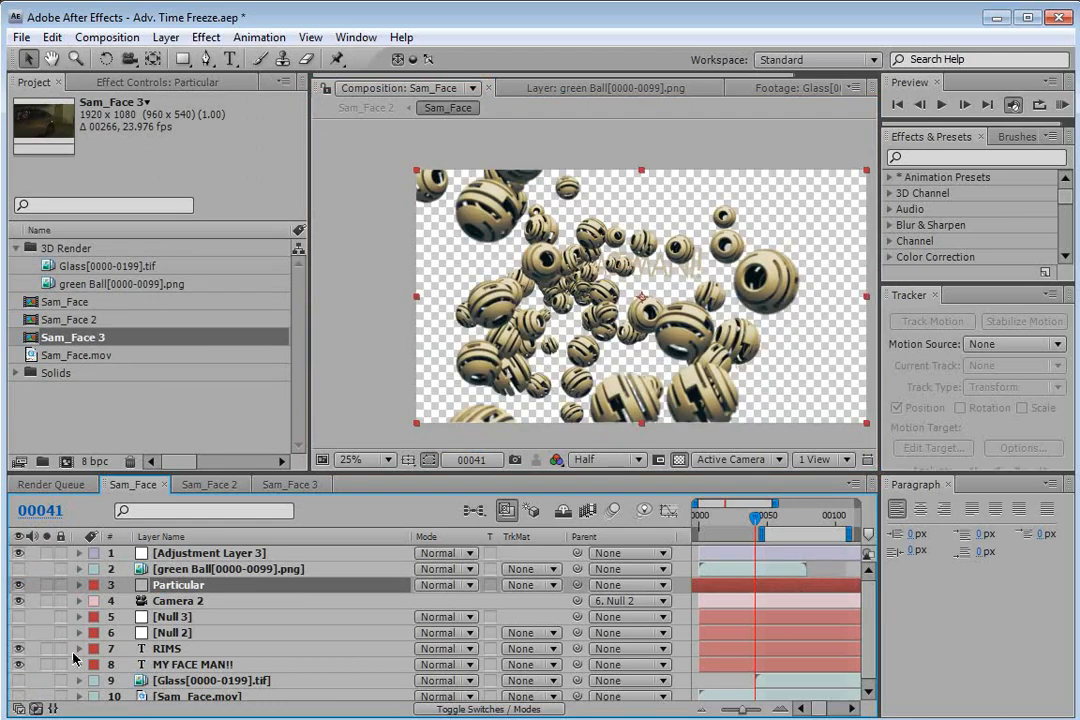
scroll(75, 657, down, 1)
click(18, 691)
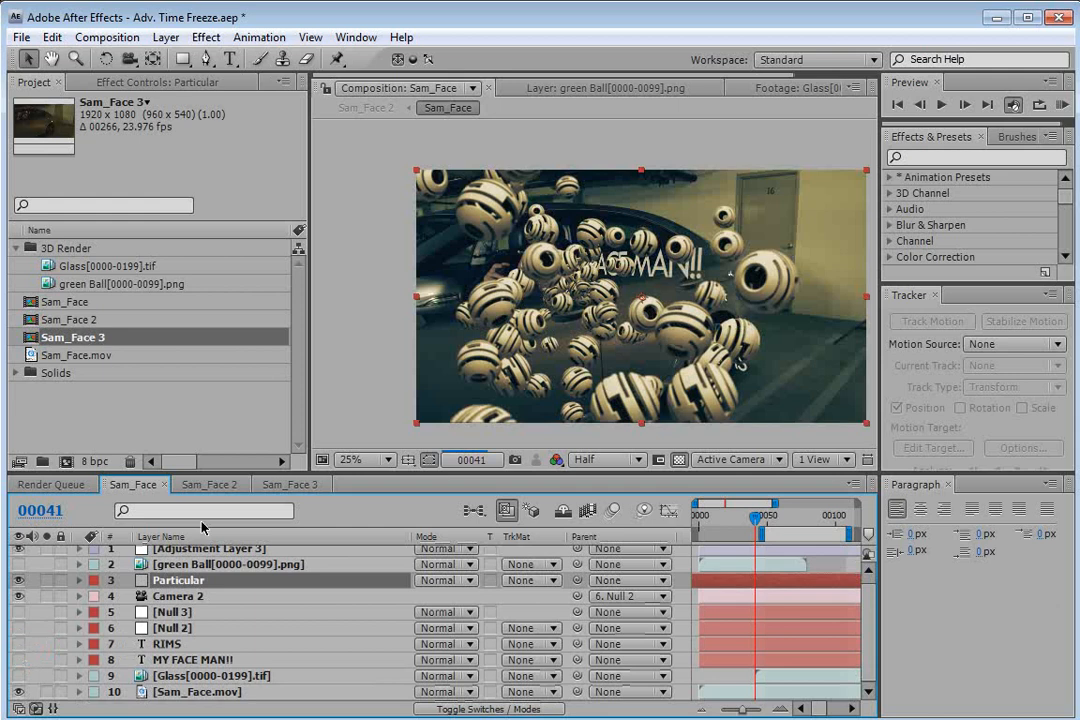
click(777, 517)
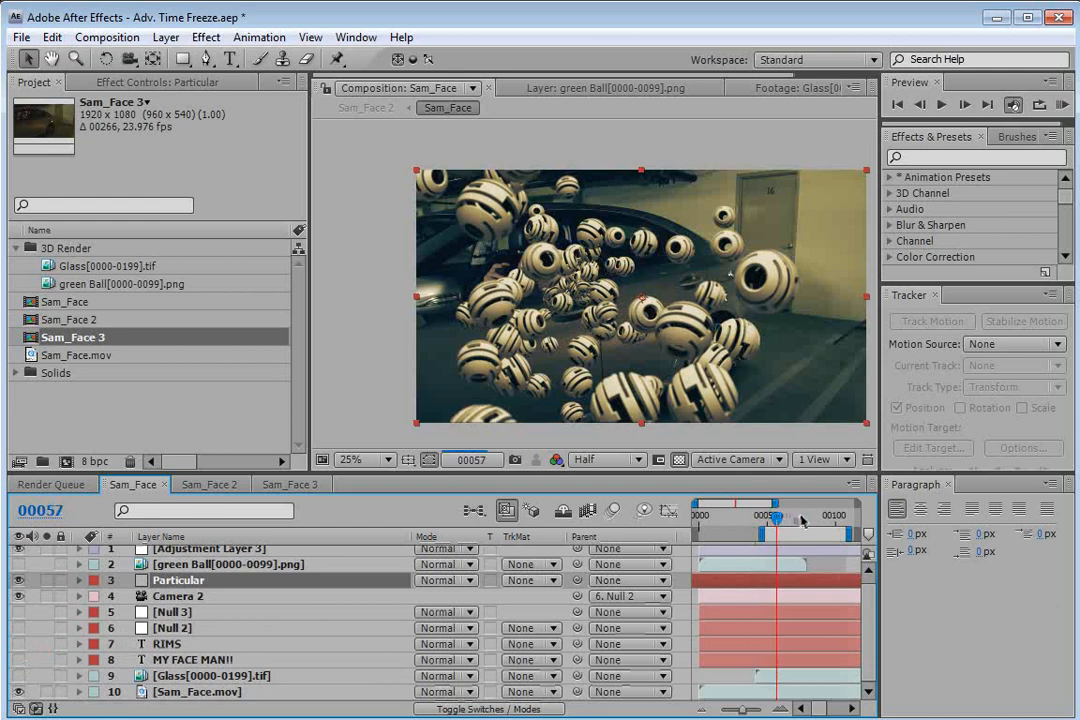
click(809, 517)
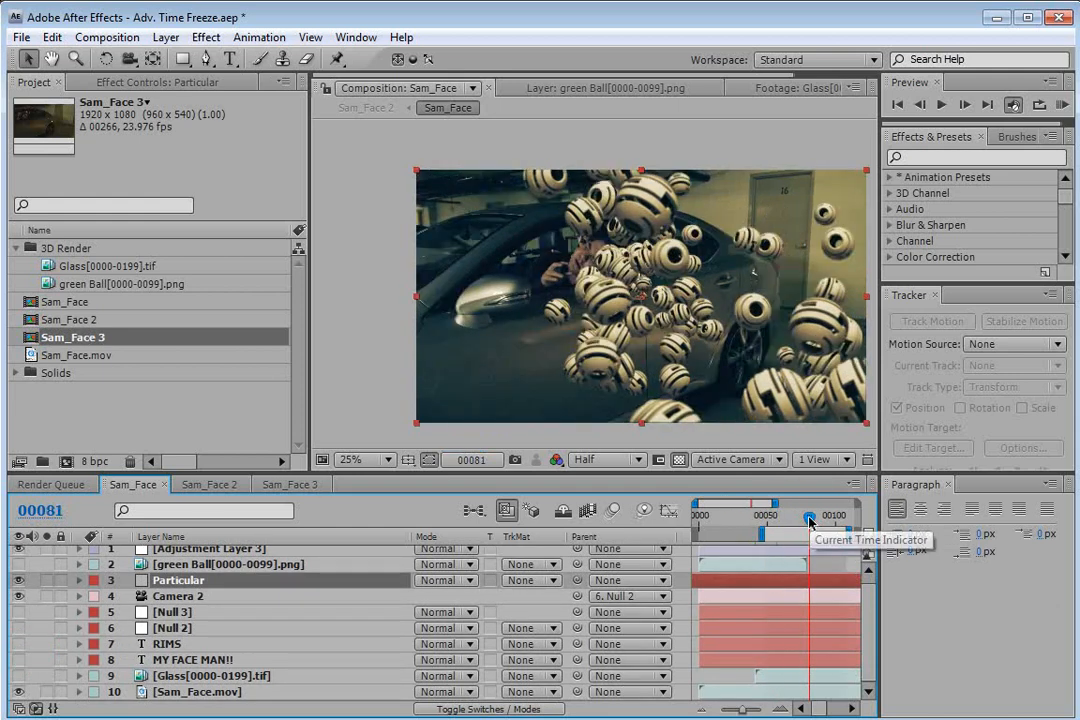
Step: Examine Camera 2's depth of field settings, preview the particle balls full-size at 50% and 25%, and collapse the camera properties
click(177, 600)
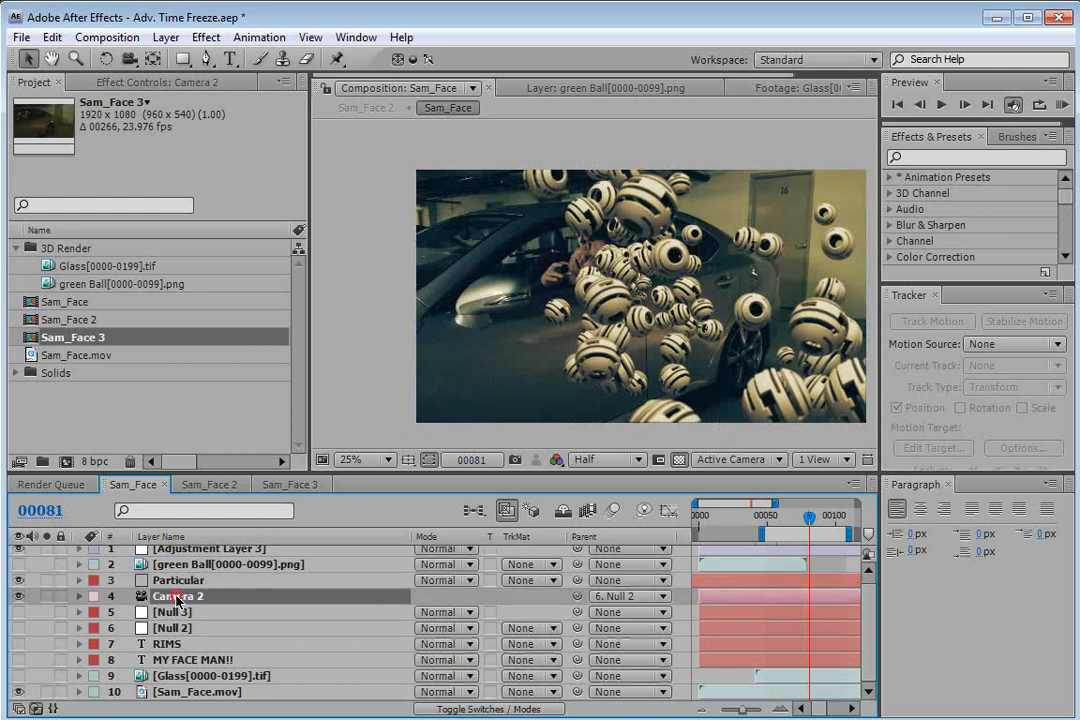
key(a)
key(a)
scroll(690, 332, up, 2)
key(space)
drag(698, 326, 532, 277)
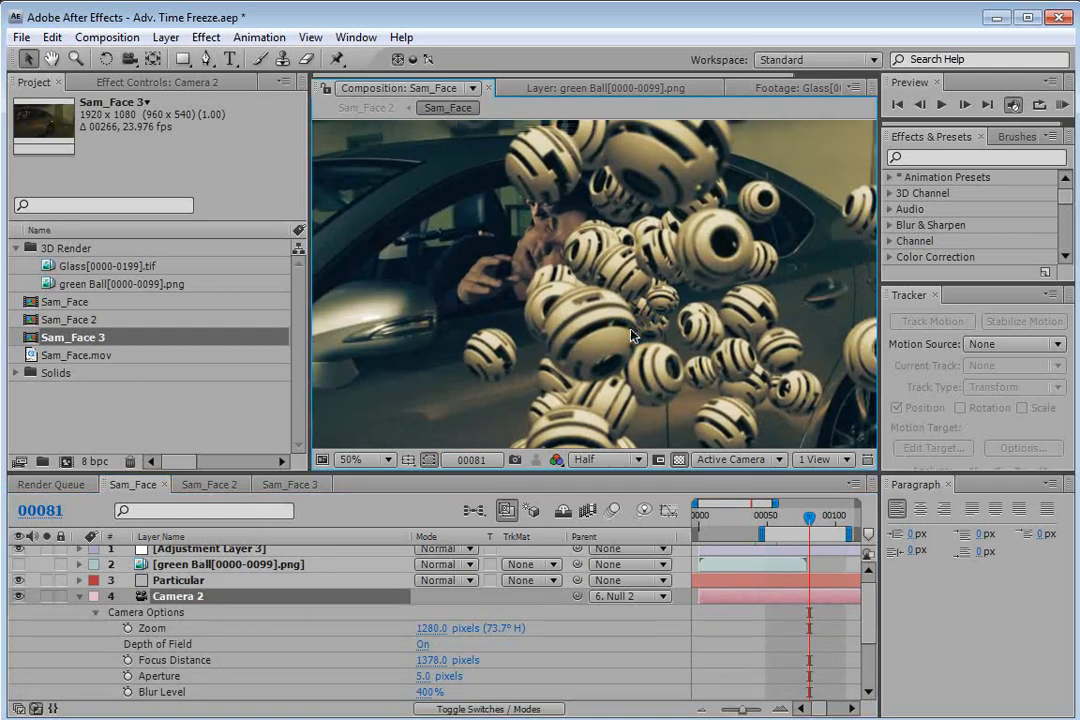
key(grave)
key(KP_0)
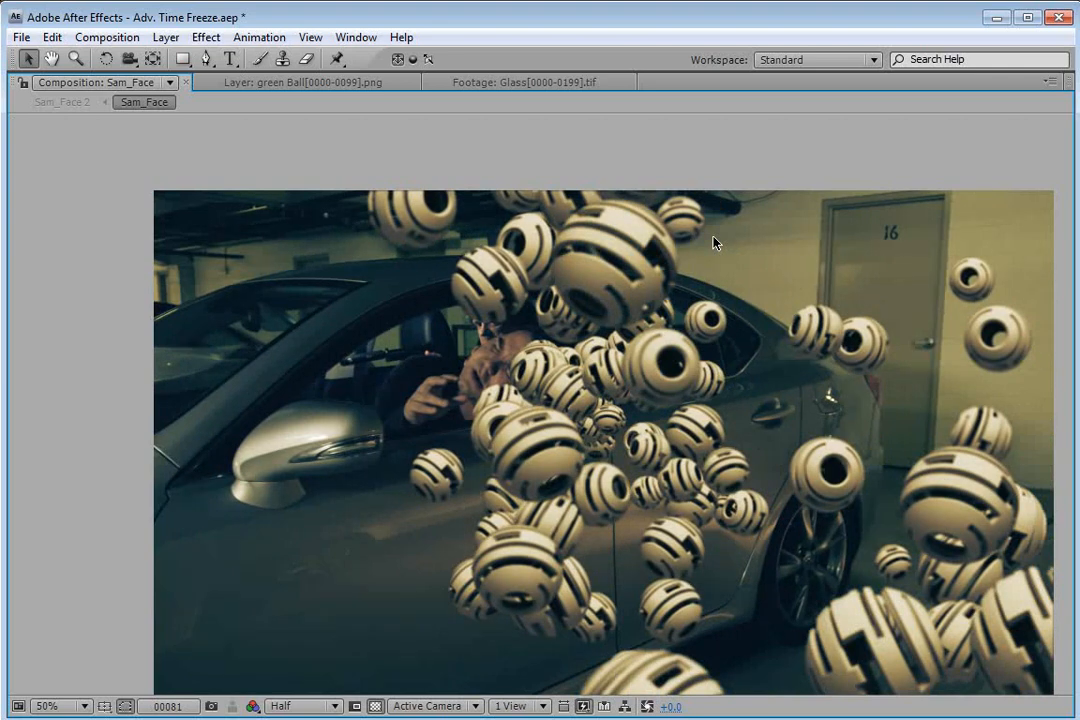
key(comma)
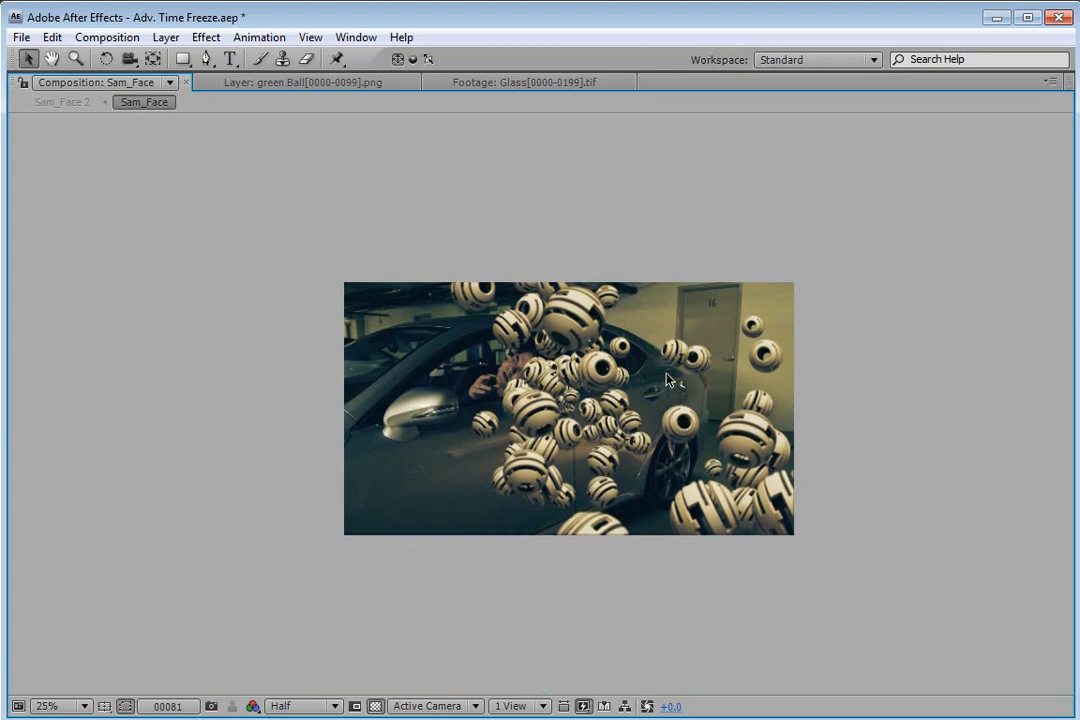
key(grave)
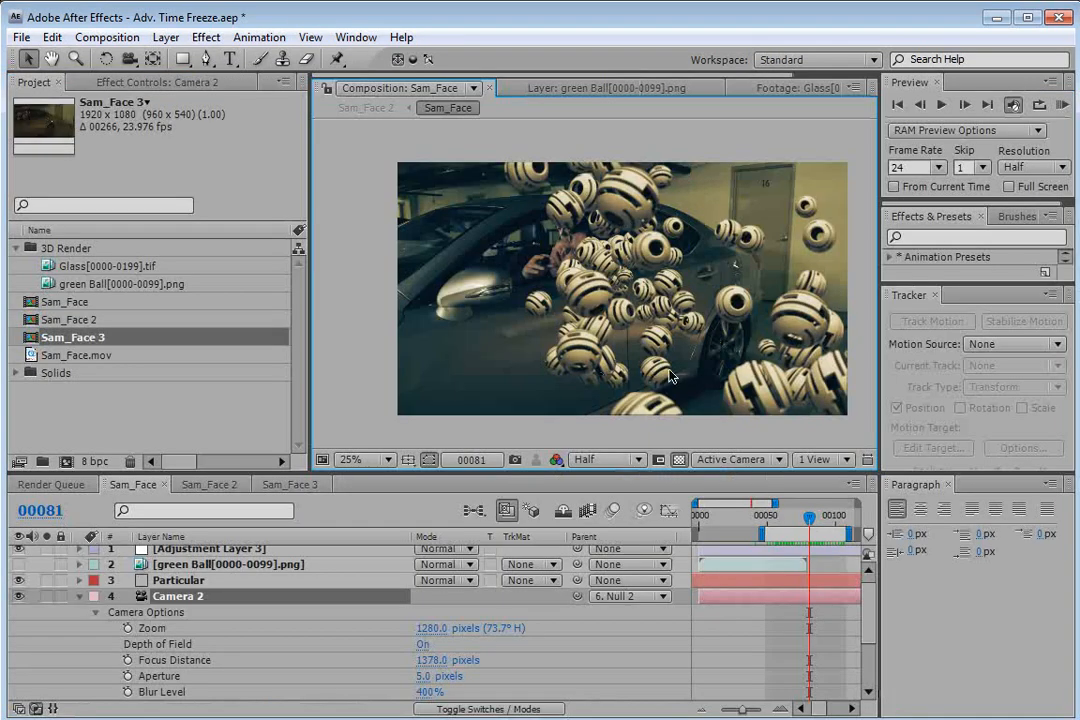
click(79, 596)
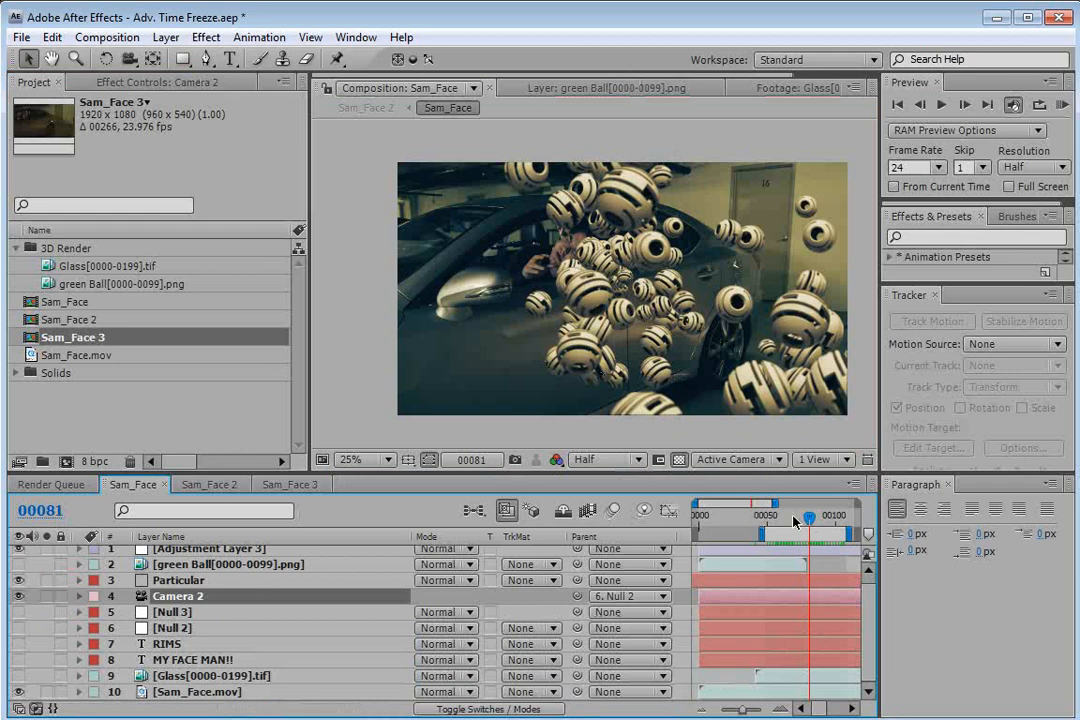
Step: Close the Paragraph panel, open the Sam_Face 3 composition and go to frame 00075
click(950, 484)
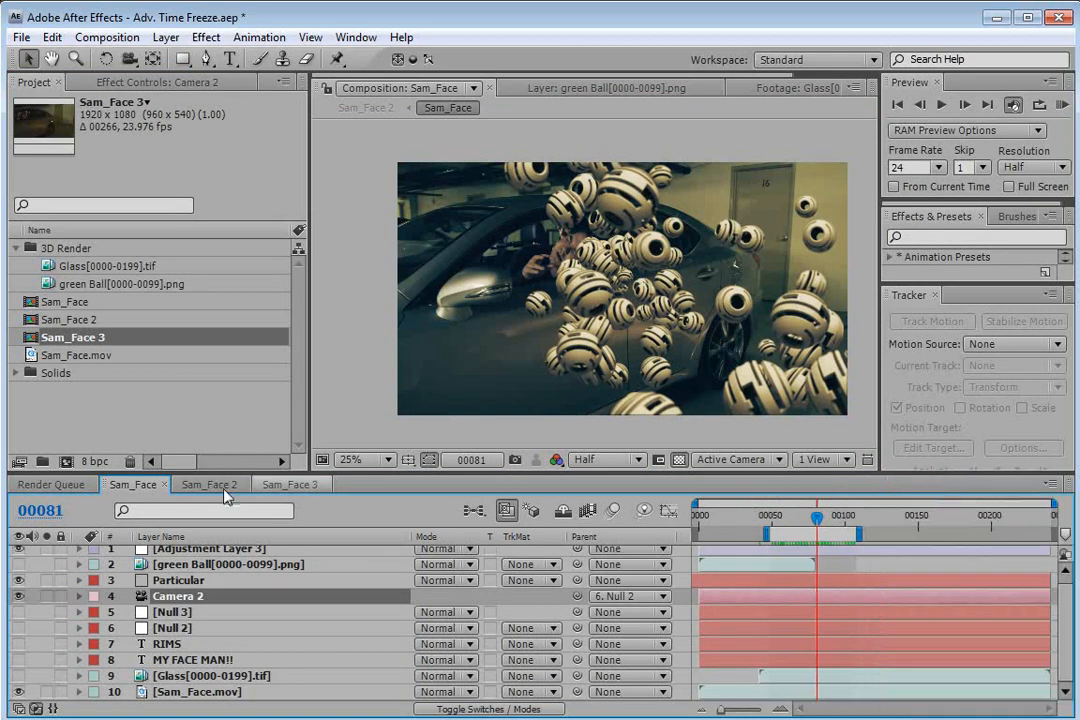
click(290, 484)
drag(686, 516, 779, 528)
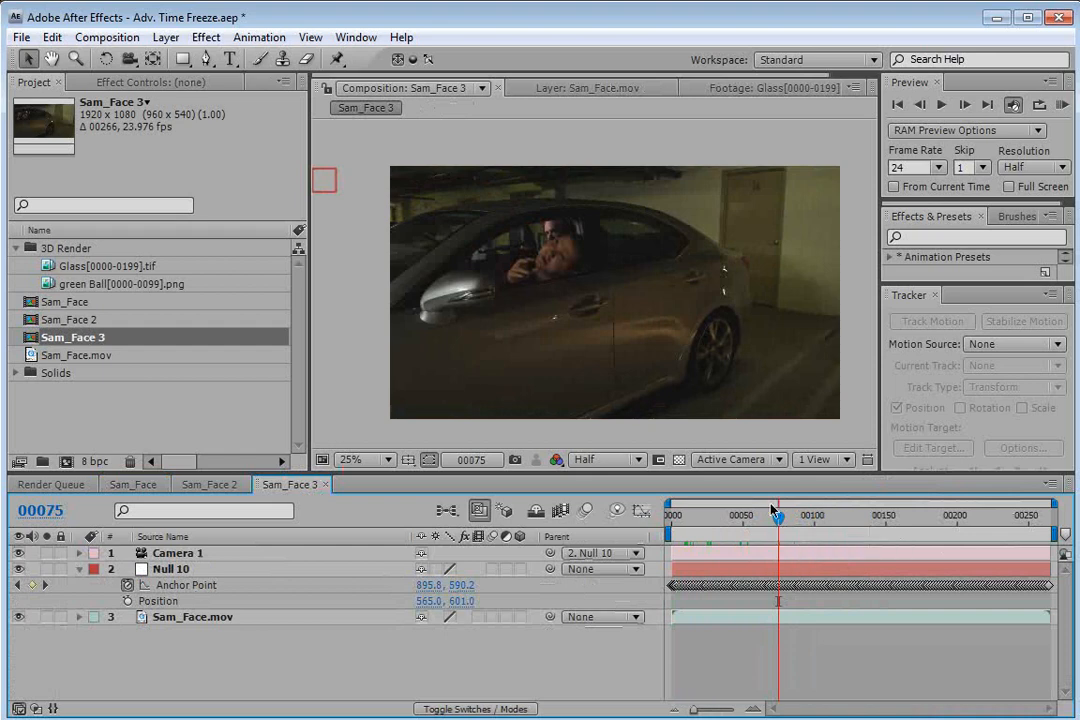
Step: Add a null object, make it 3D, and move it to the rear end of the car's front door handle
click(178, 38)
mouse_move(158, 57)
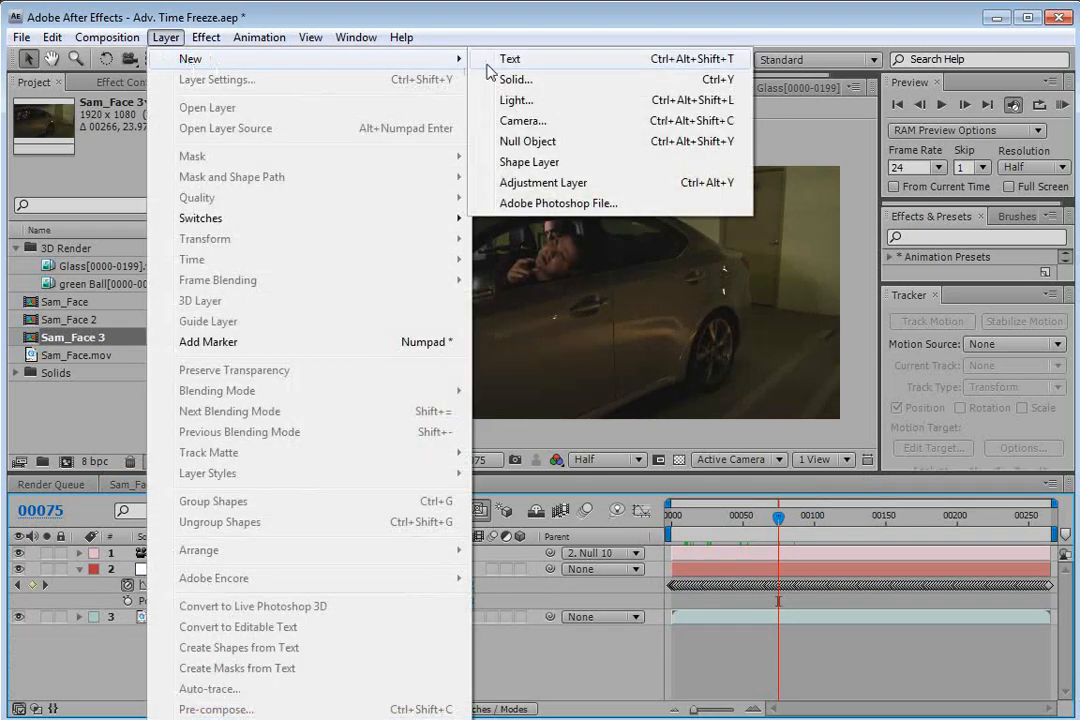
click(530, 142)
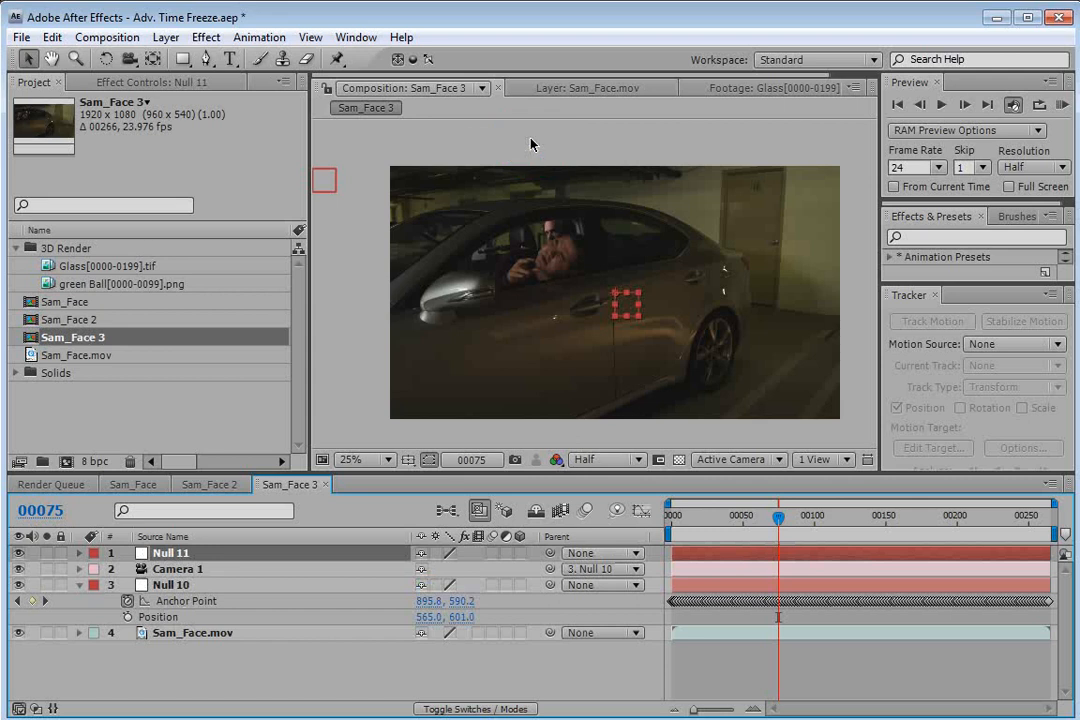
click(519, 553)
scroll(440, 290, up, 2)
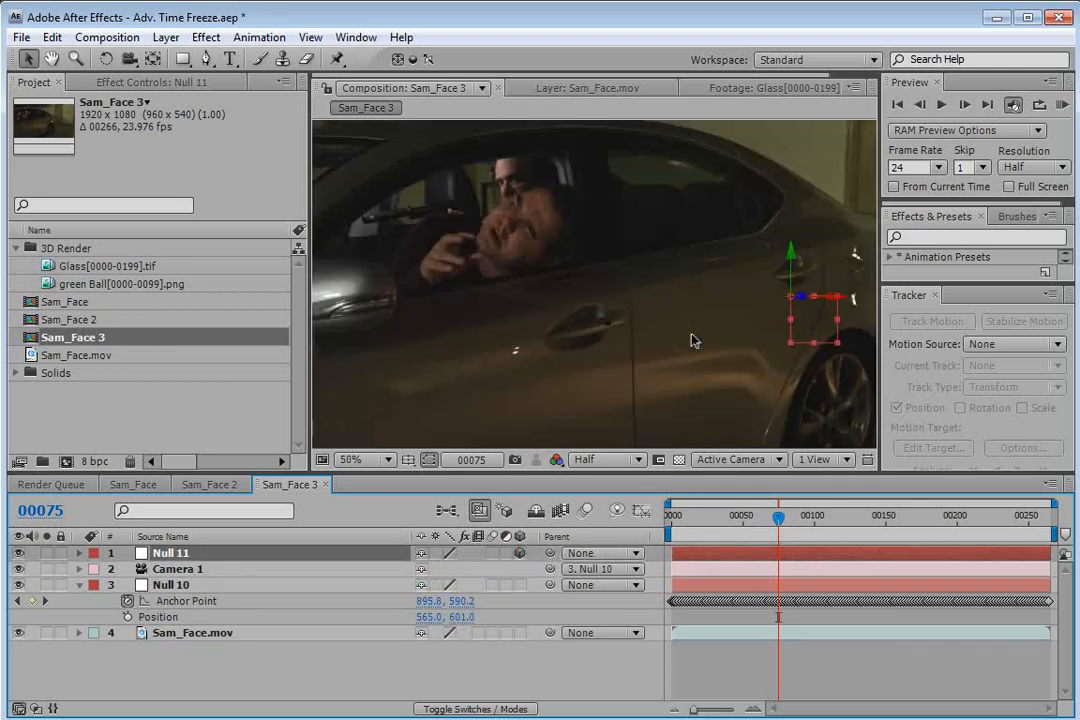
drag(801, 322, 629, 352)
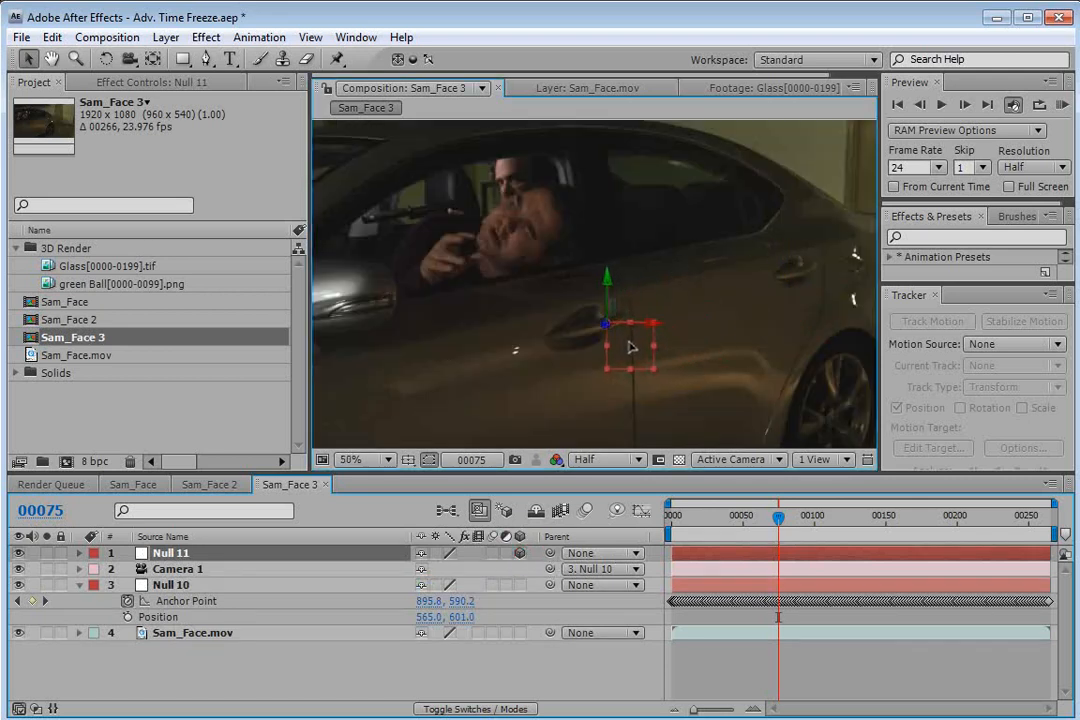
scroll(652, 374, up, 2)
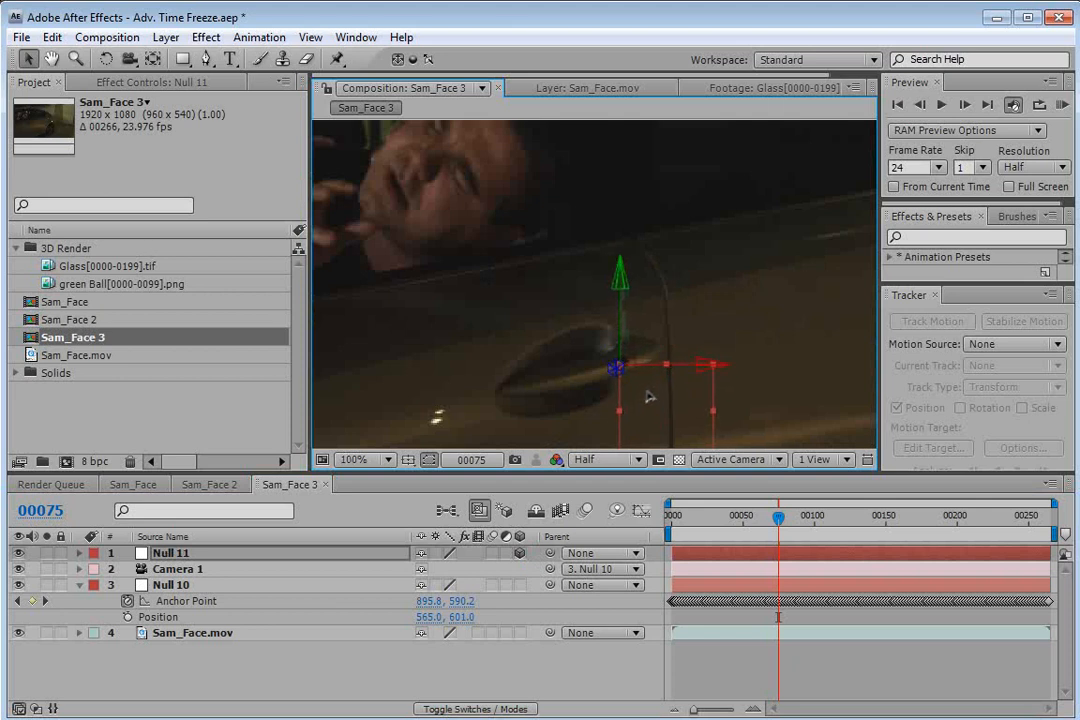
Step: Rename the new null layer Ref and return the composition view to 25% magnification
click(196, 556)
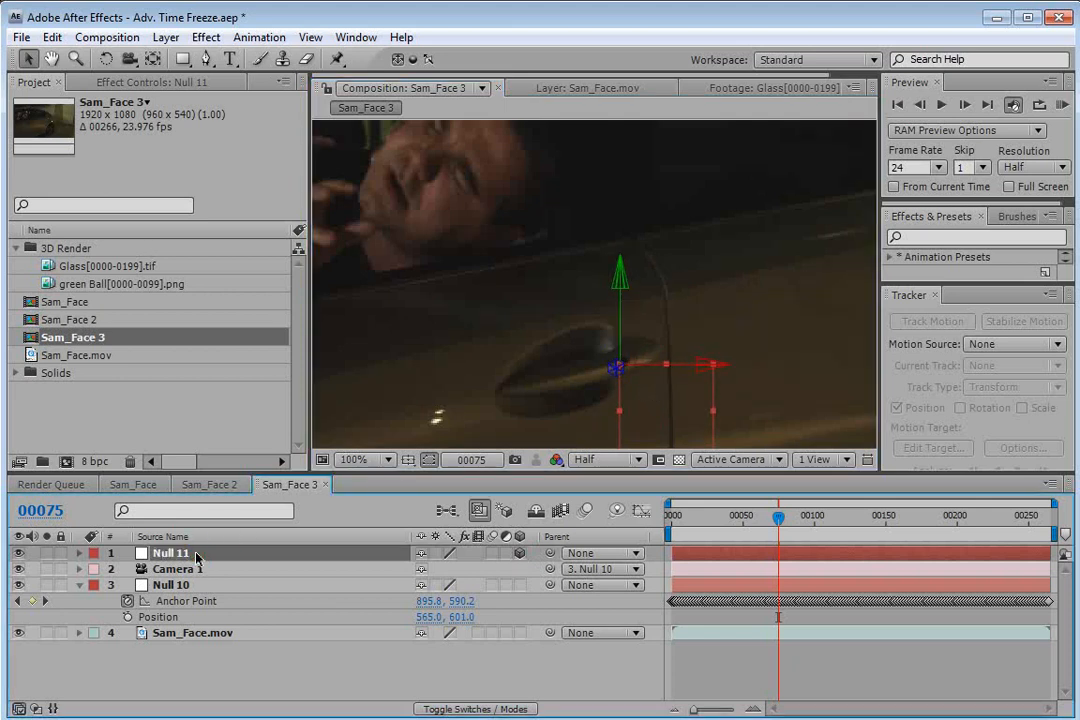
key(Return)
text(Ref)
key(Return)
scroll(529, 378, down, 2)
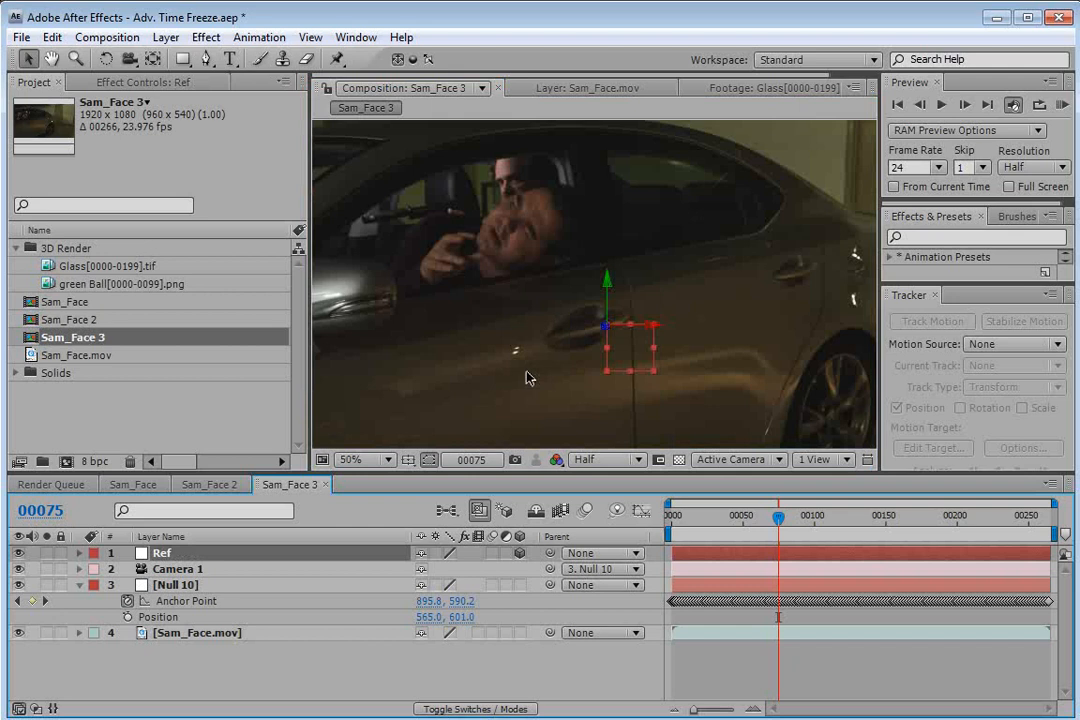
scroll(529, 378, down, 2)
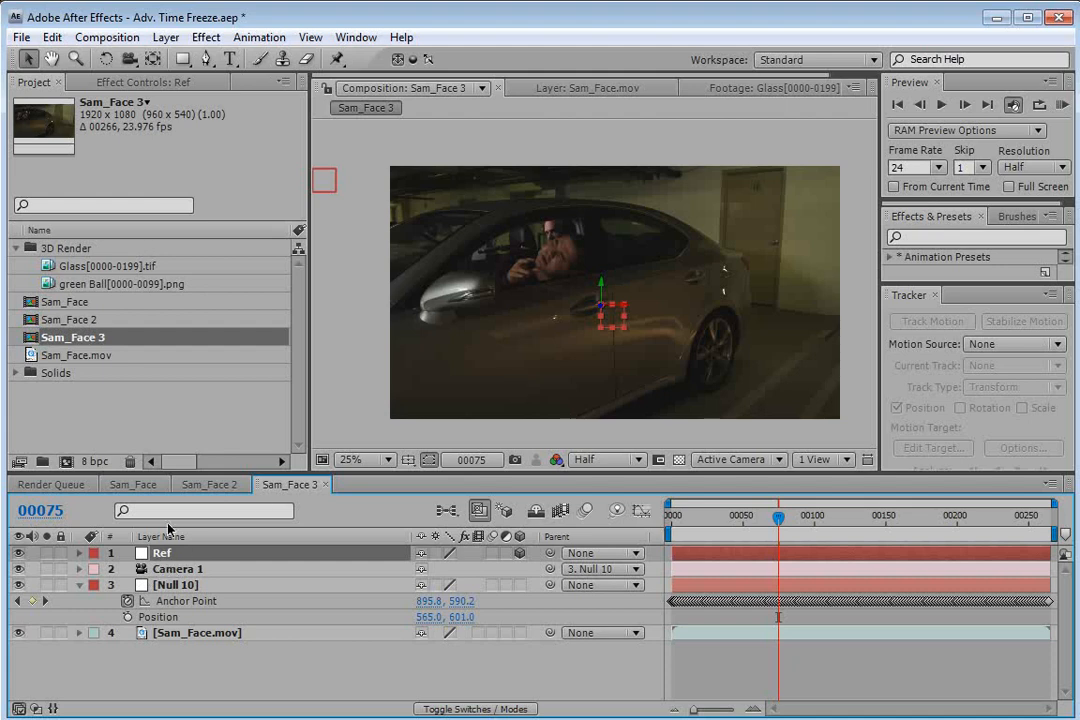
Step: Run the AE3D_Export.jsx script from the SCRIPTS folder
click(20, 37)
mouse_move(60, 612)
click(425, 617)
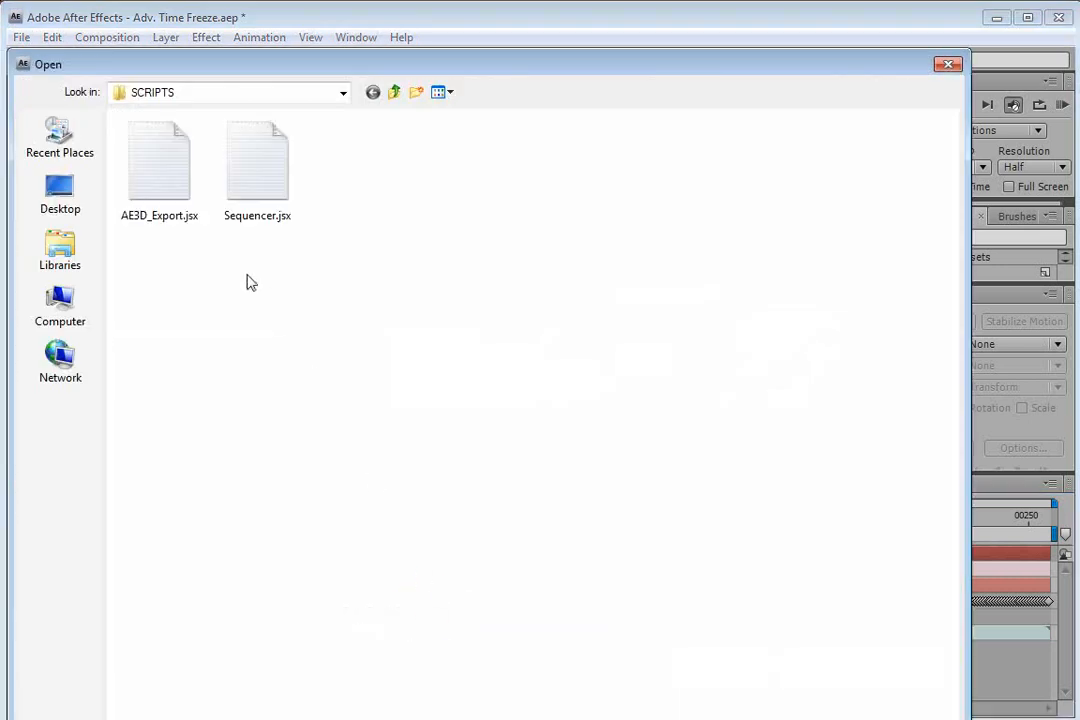
click(162, 172)
double_click(167, 184)
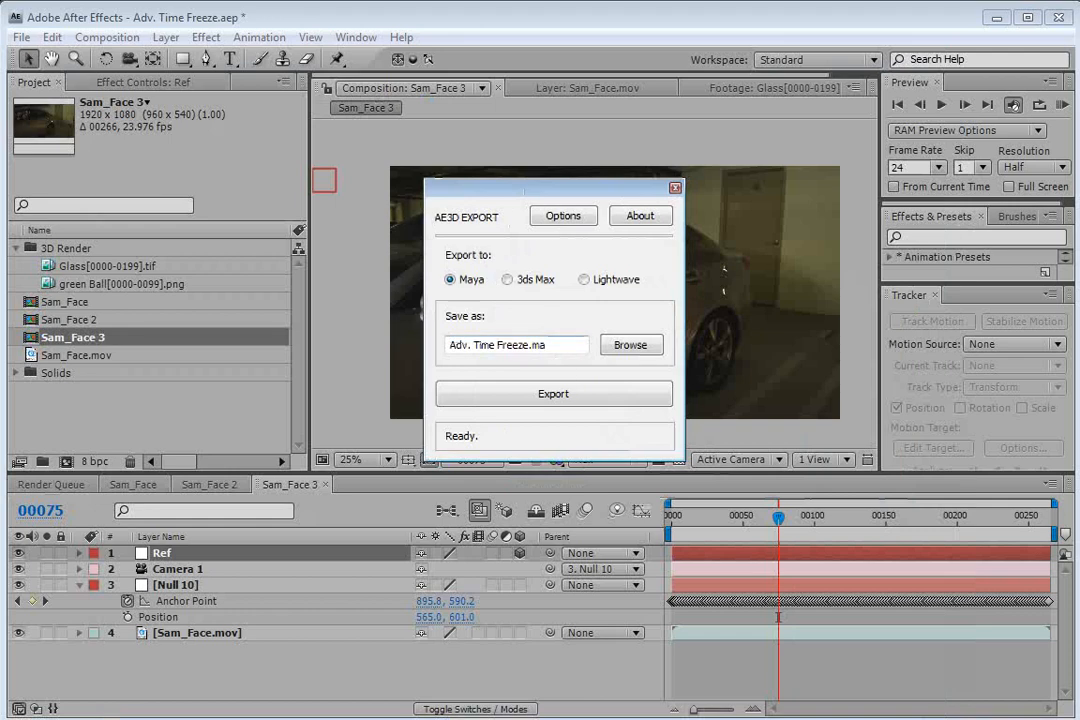
Step: Switch to Firefox and read the AE Enhancers forum topic on the AE3D EXPORT script
key(alt+Tab)
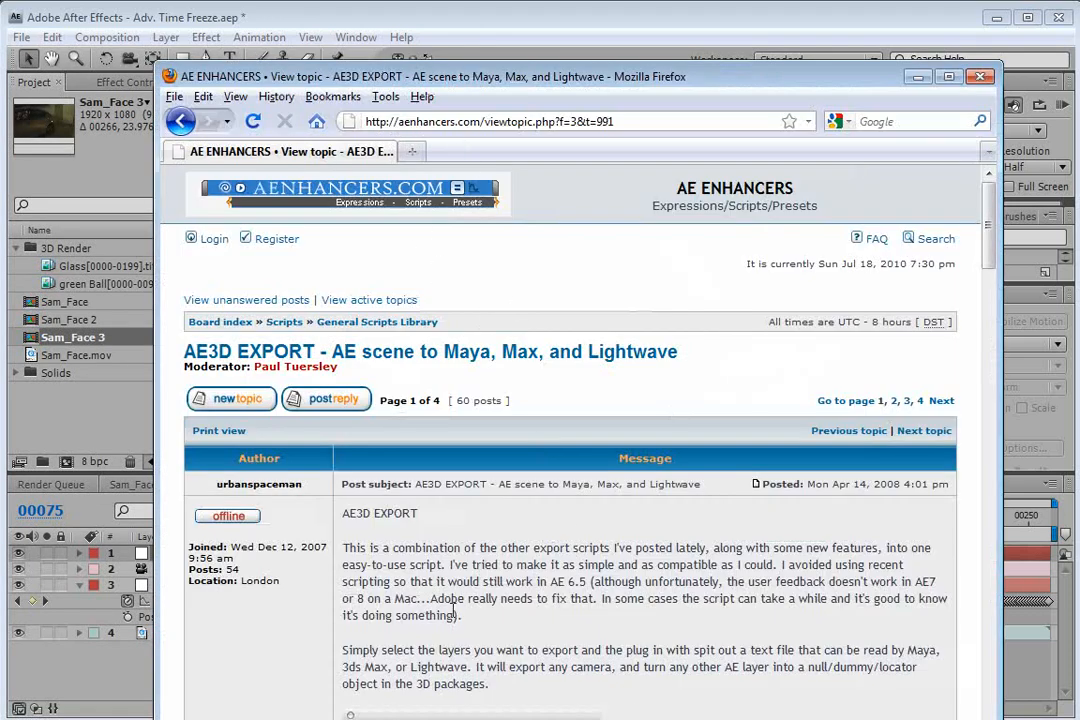
drag(436, 78, 426, 41)
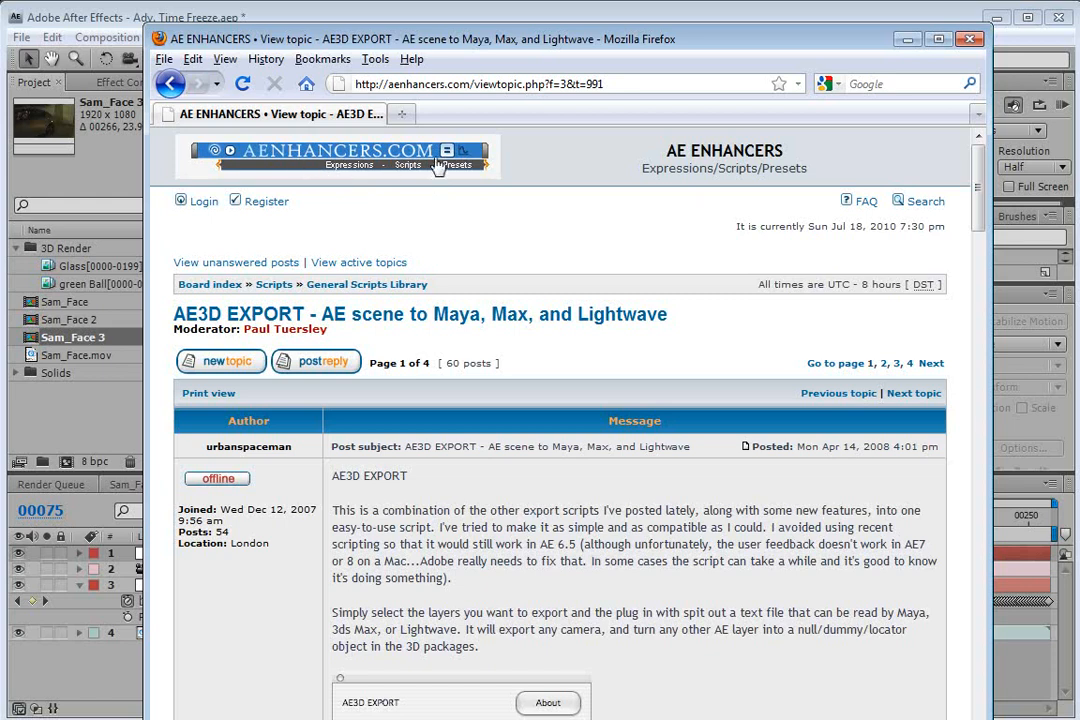
drag(473, 510, 472, 561)
click(655, 580)
scroll(663, 588, down, 2)
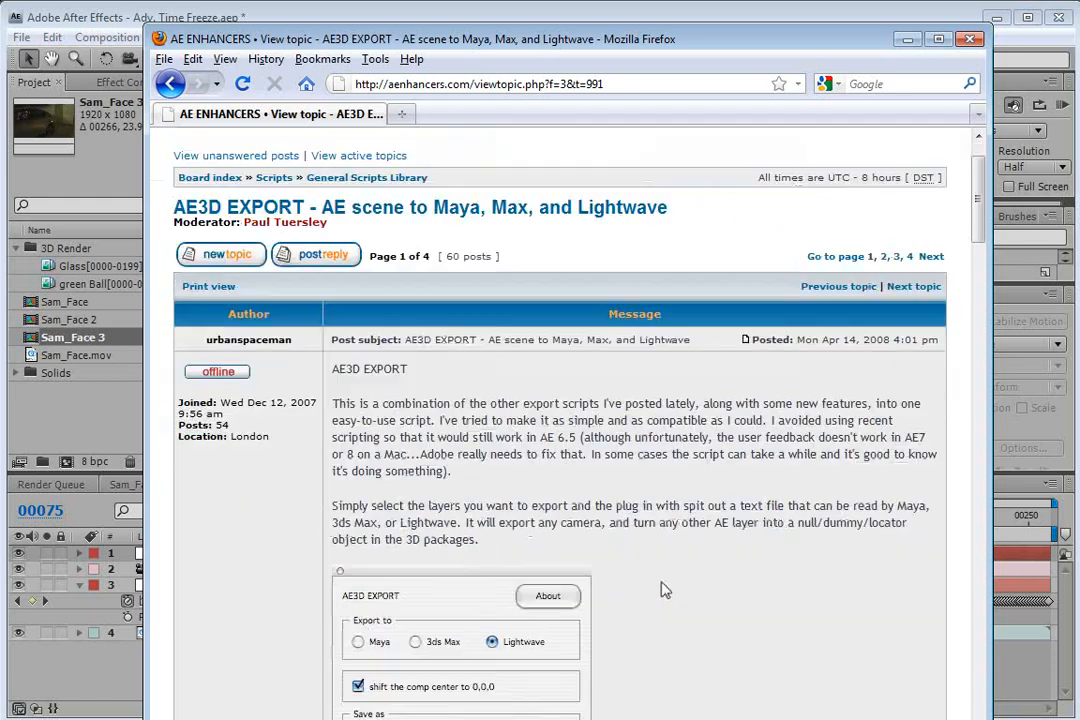
scroll(668, 450, down, 8)
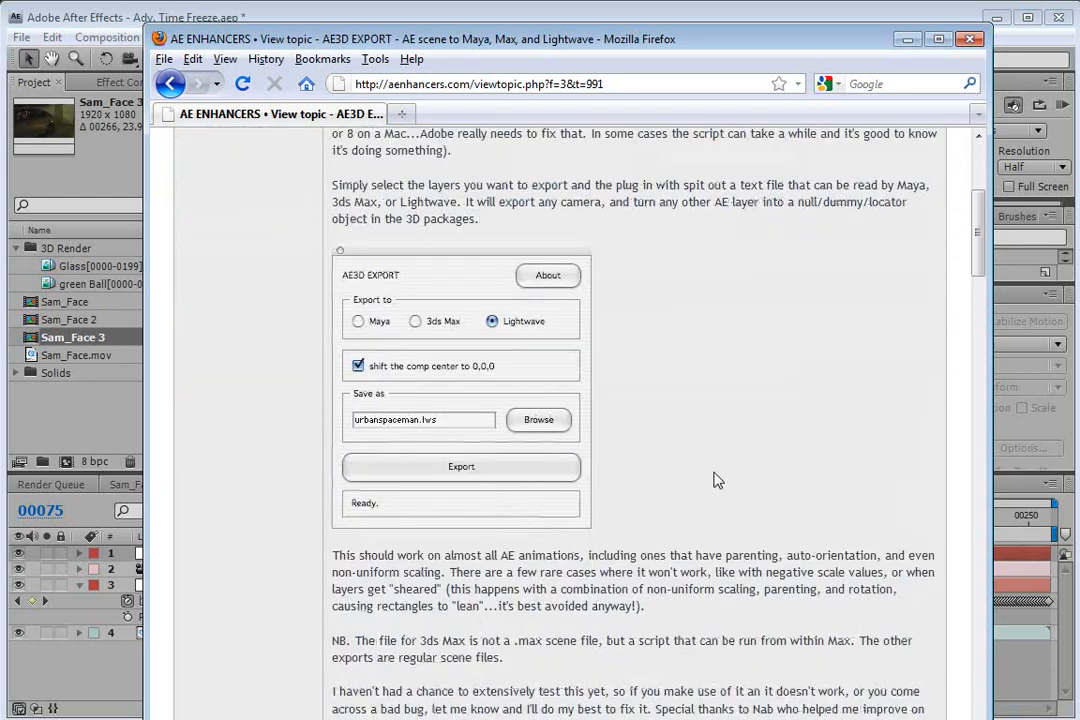
scroll(710, 452, up, 10)
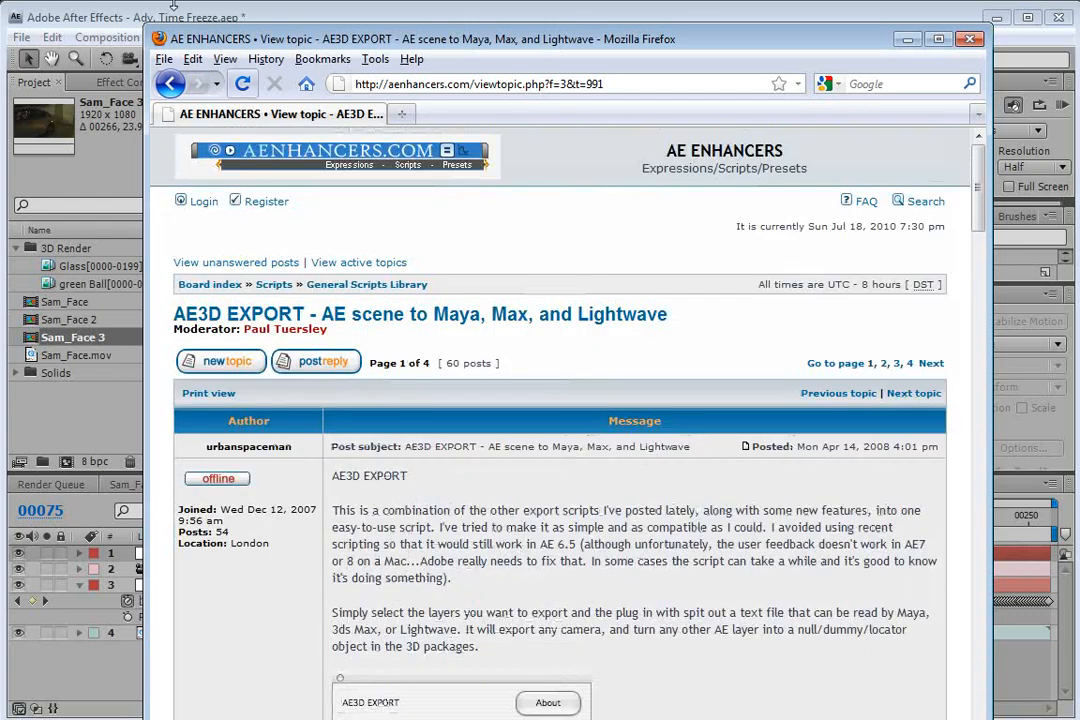
scroll(560, 630, down, 4)
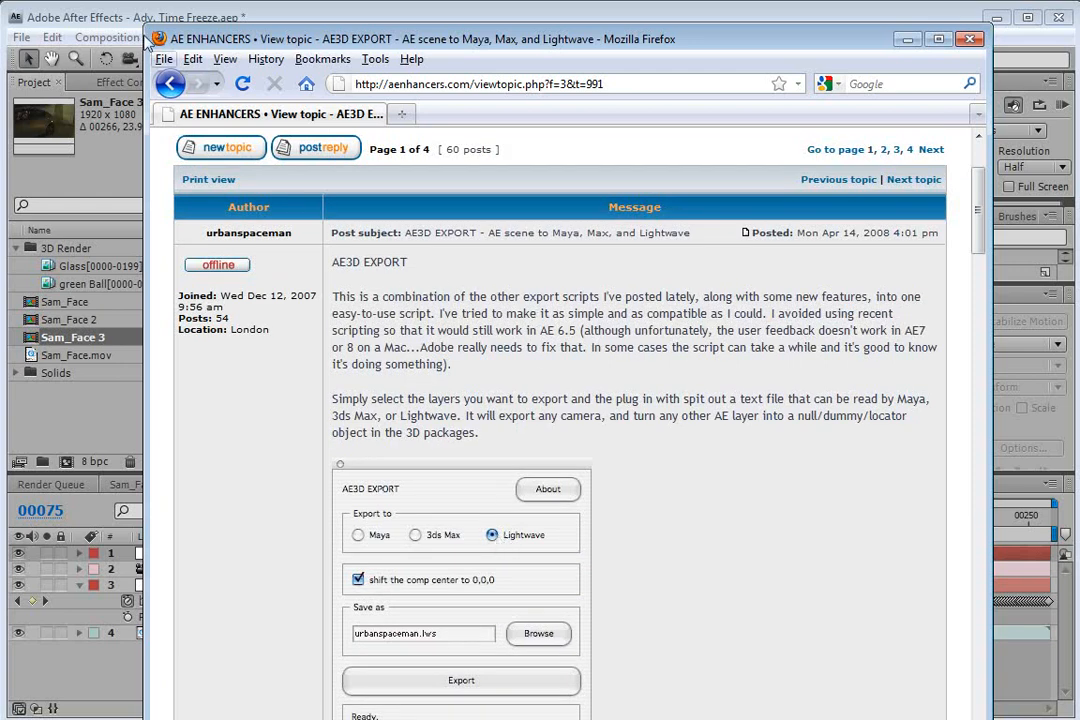
Step: Return to After Effects and check the Allow Scripts to Write Files and Access Network setting in the General preferences
click(80, 28)
drag(506, 195, 910, 212)
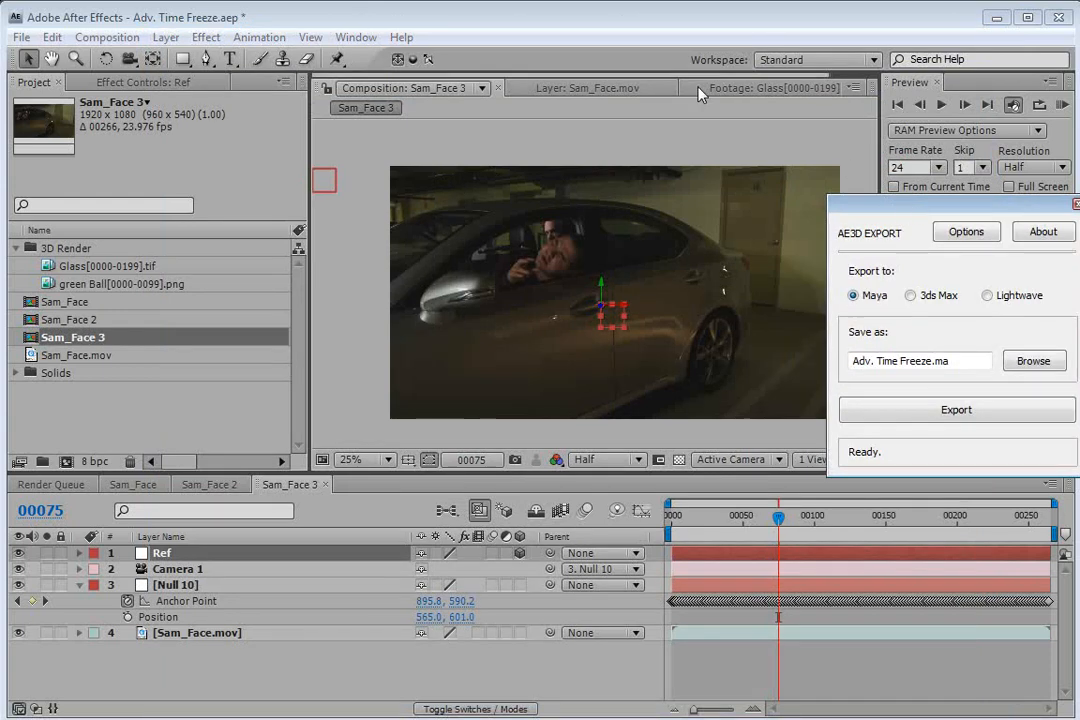
click(72, 38)
mouse_move(54, 38)
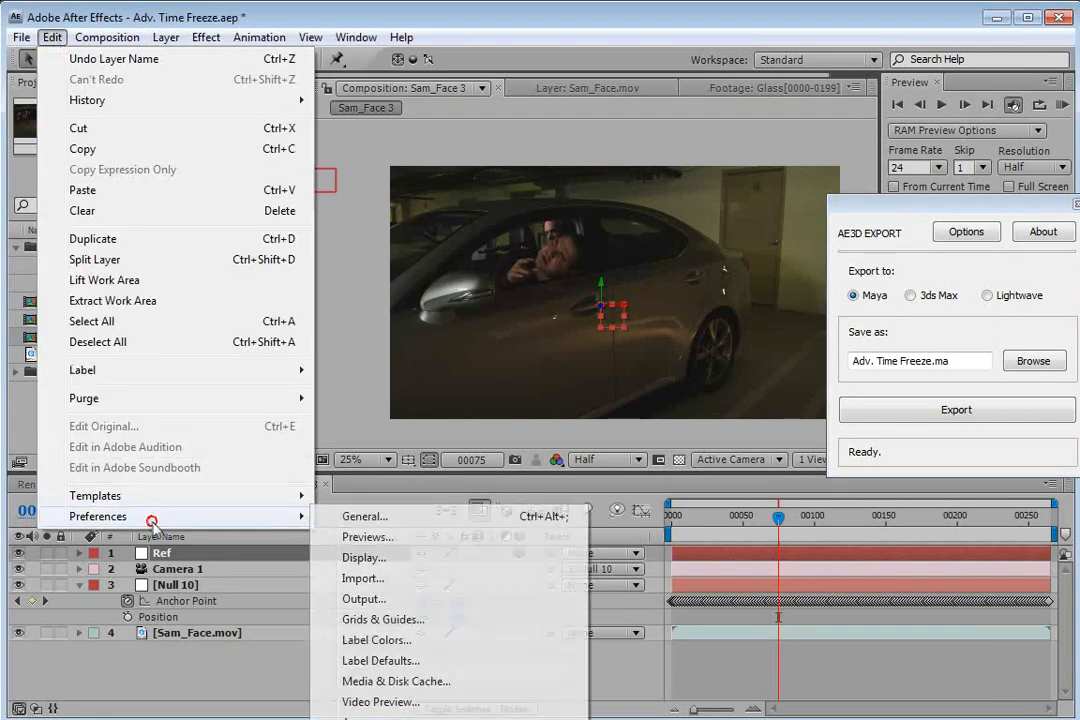
click(366, 515)
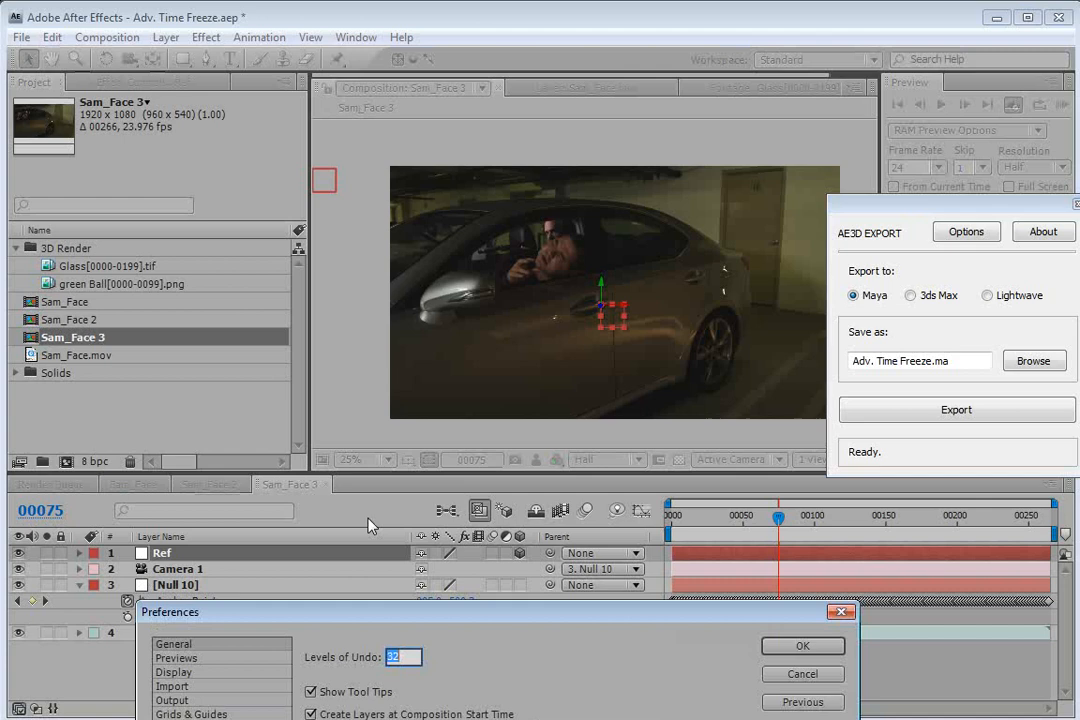
drag(354, 617, 368, 137)
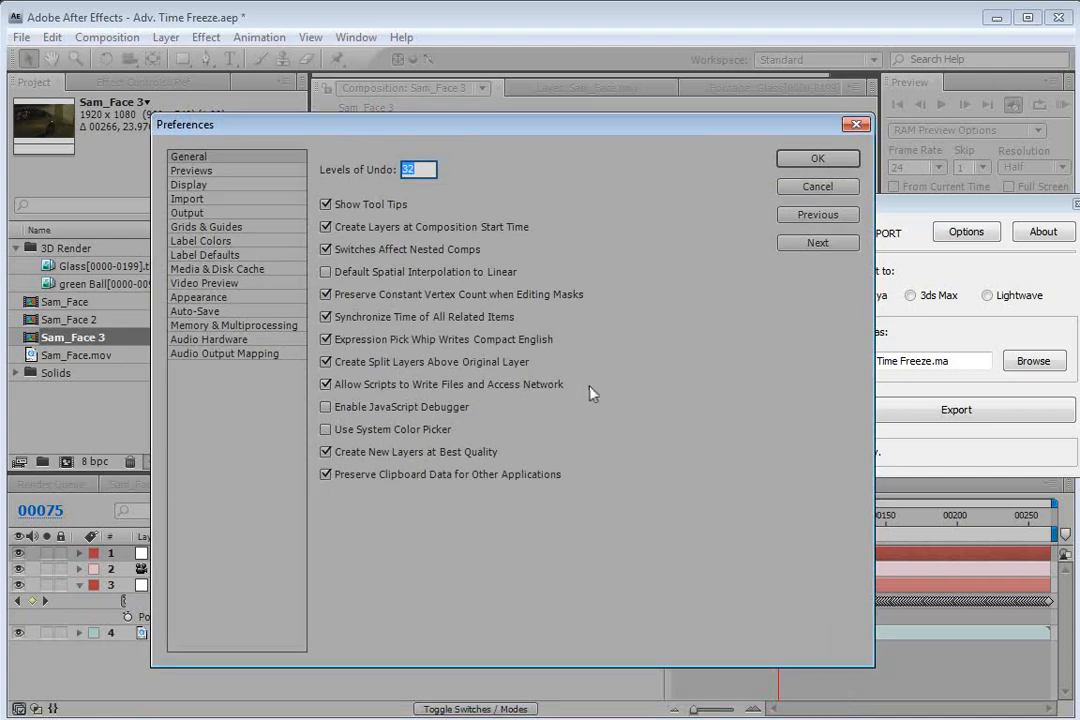
click(815, 160)
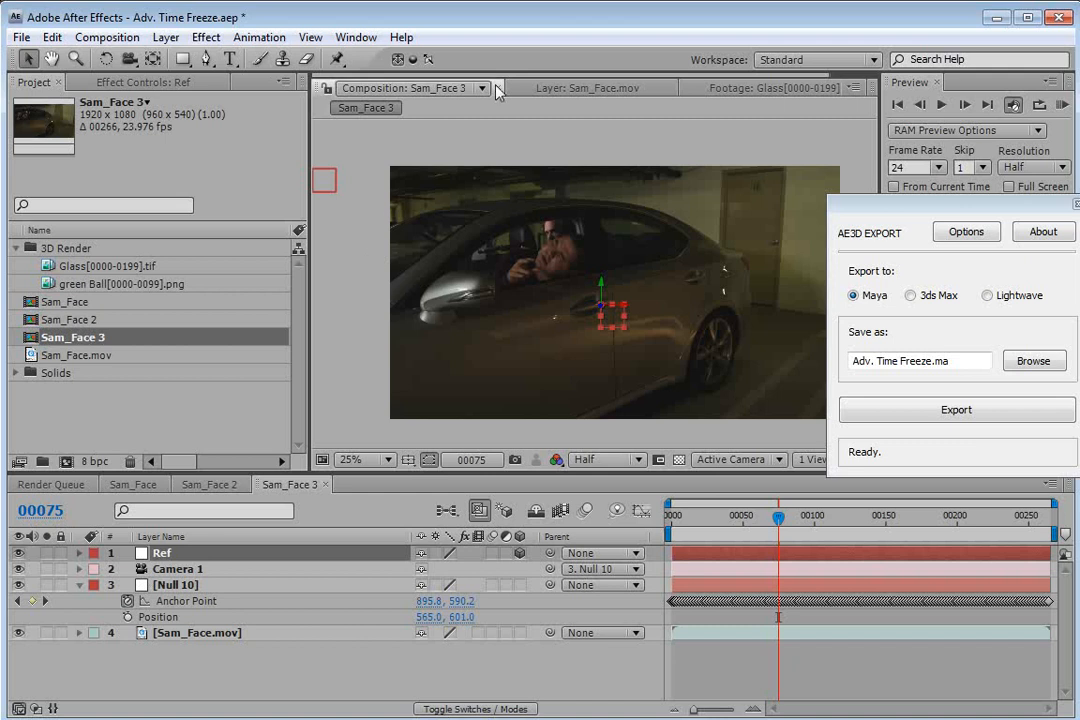
Step: Move the AE3D export dialog clear of the edge and select the Ref and Camera 1 layers for export
drag(872, 214, 848, 178)
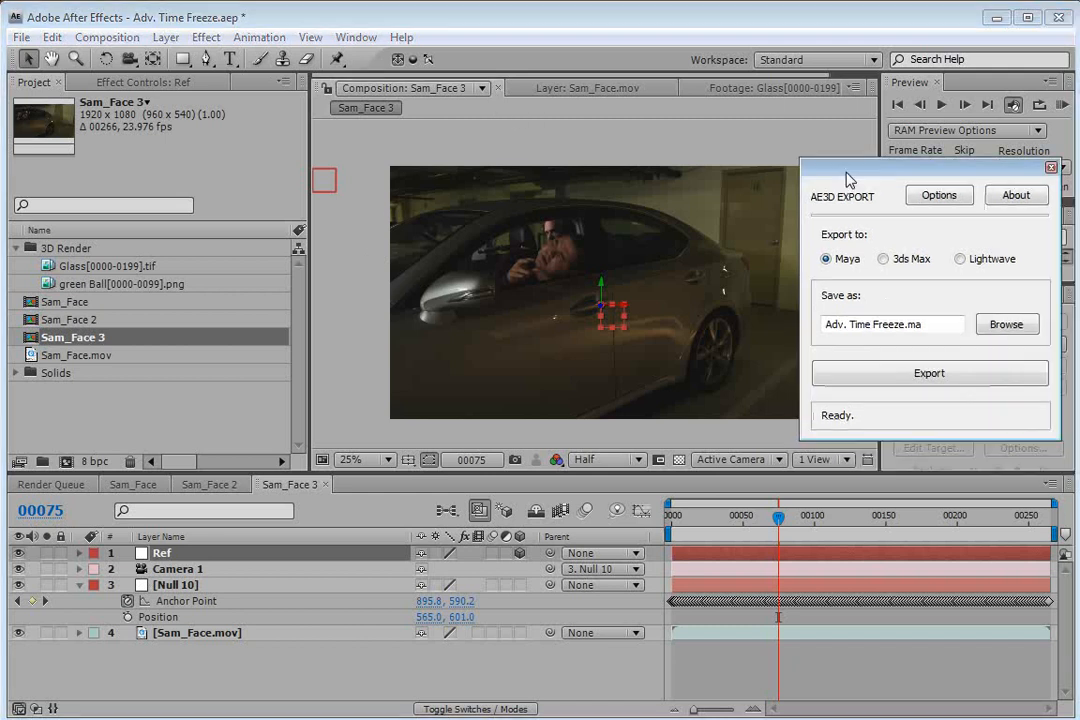
click(210, 693)
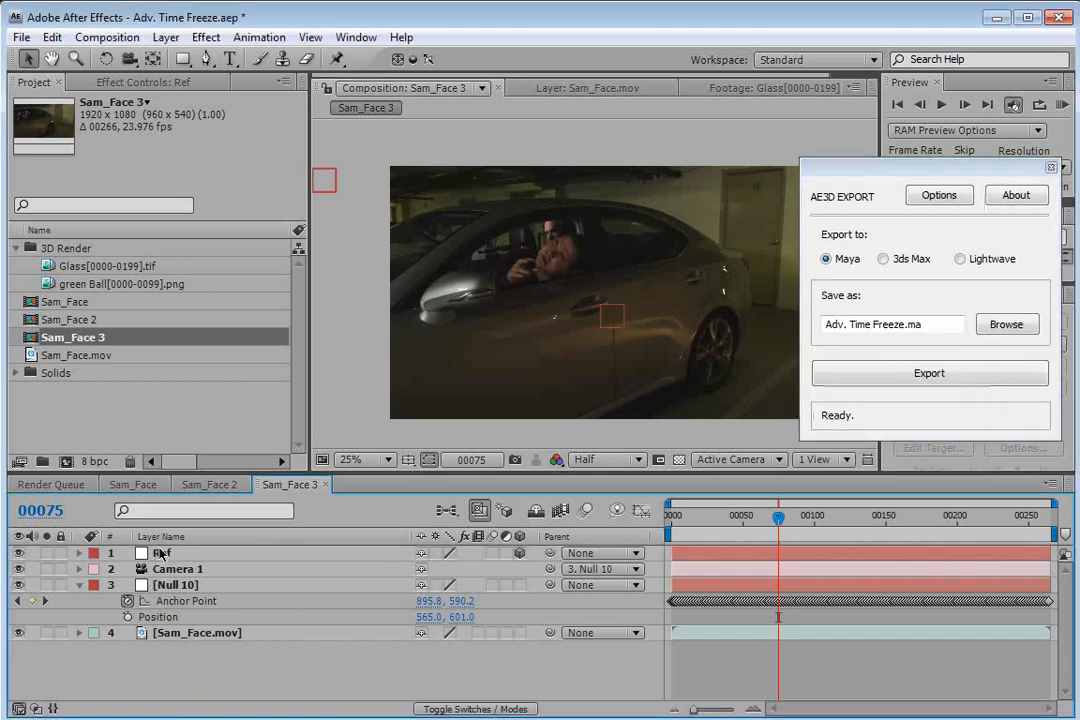
click(160, 553)
shift+click(173, 568)
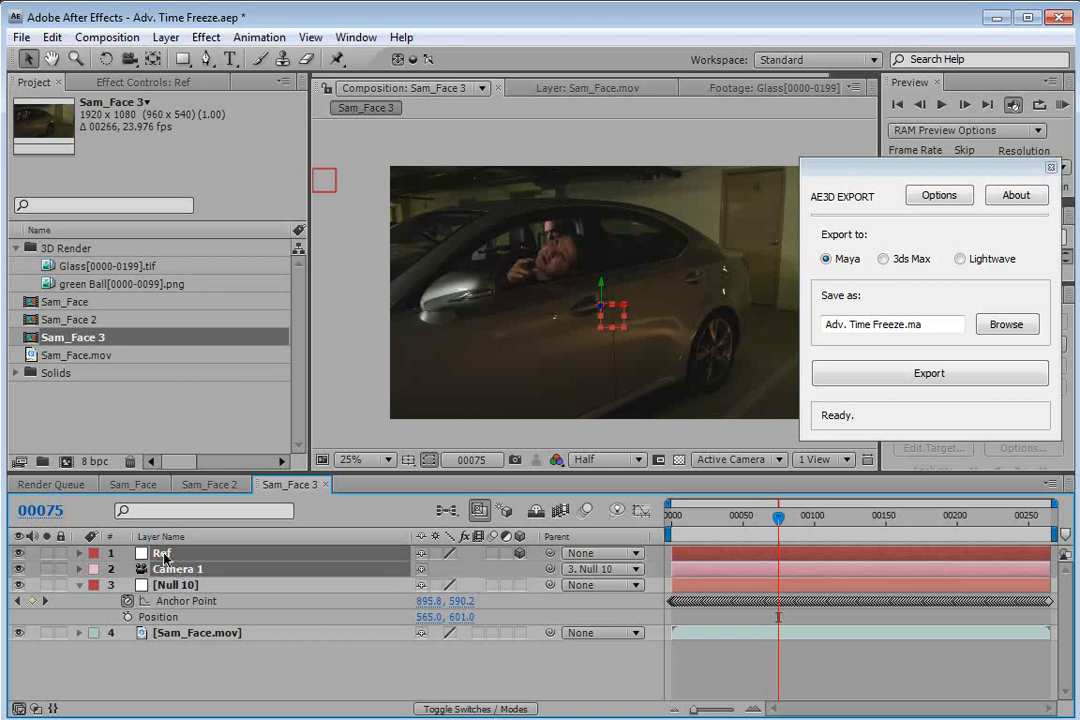
Step: Export the selected layers to 3ds Max as Adv. Time FreezeB.ms at a 1:10 world scale, and save the project
click(884, 260)
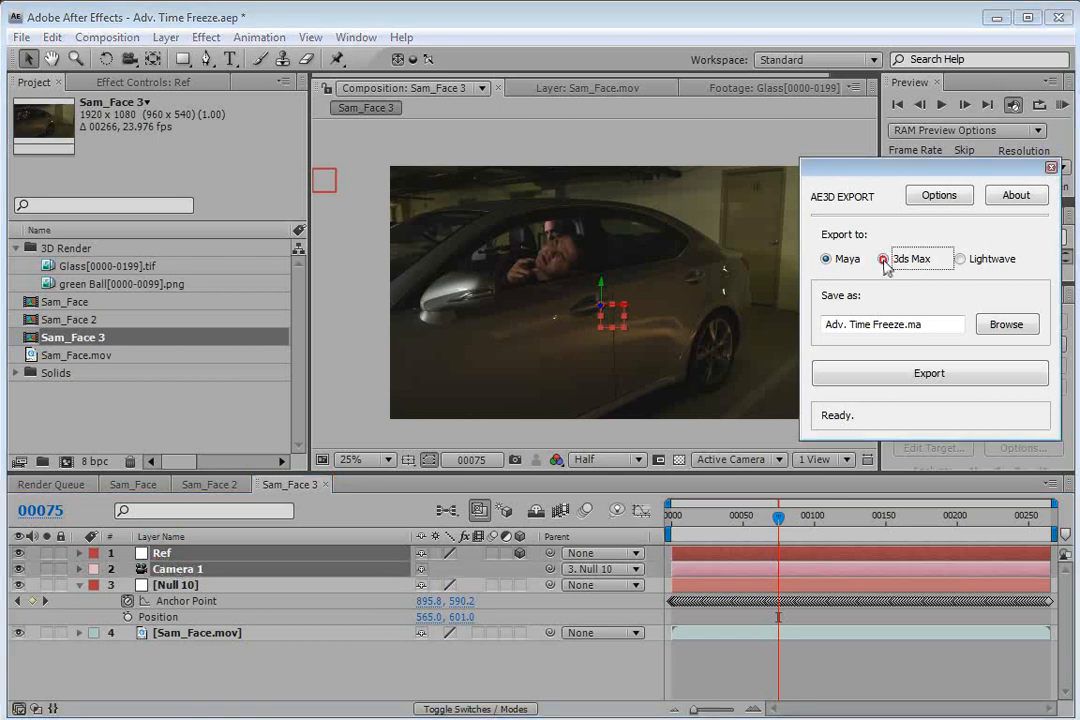
click(906, 324)
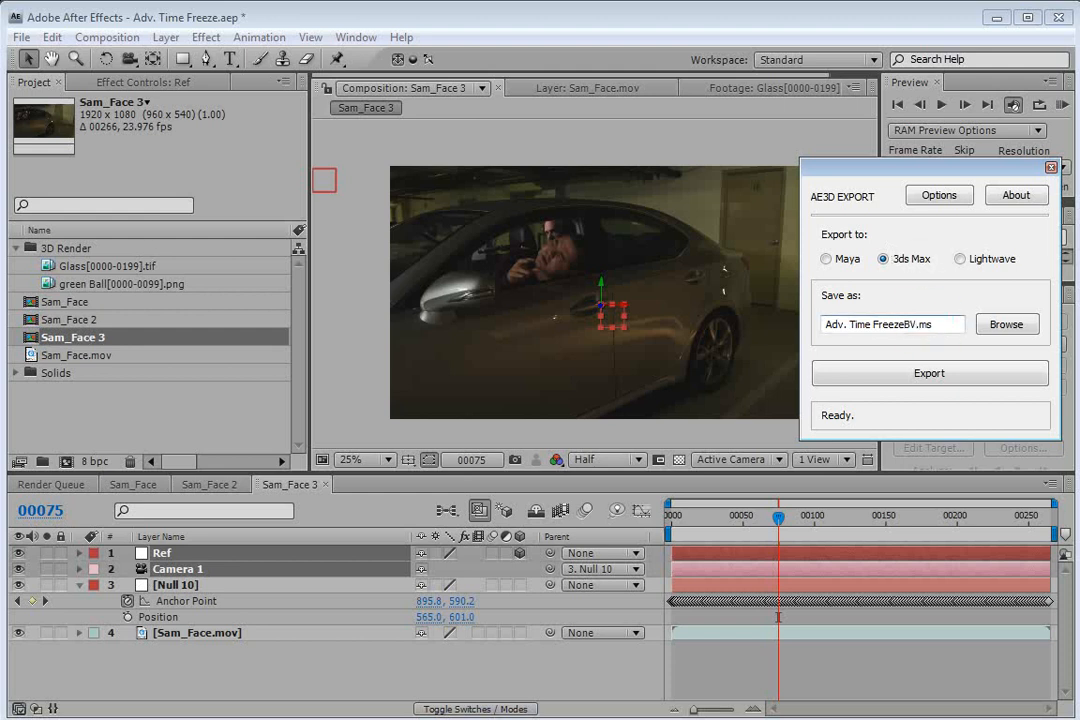
click(938, 196)
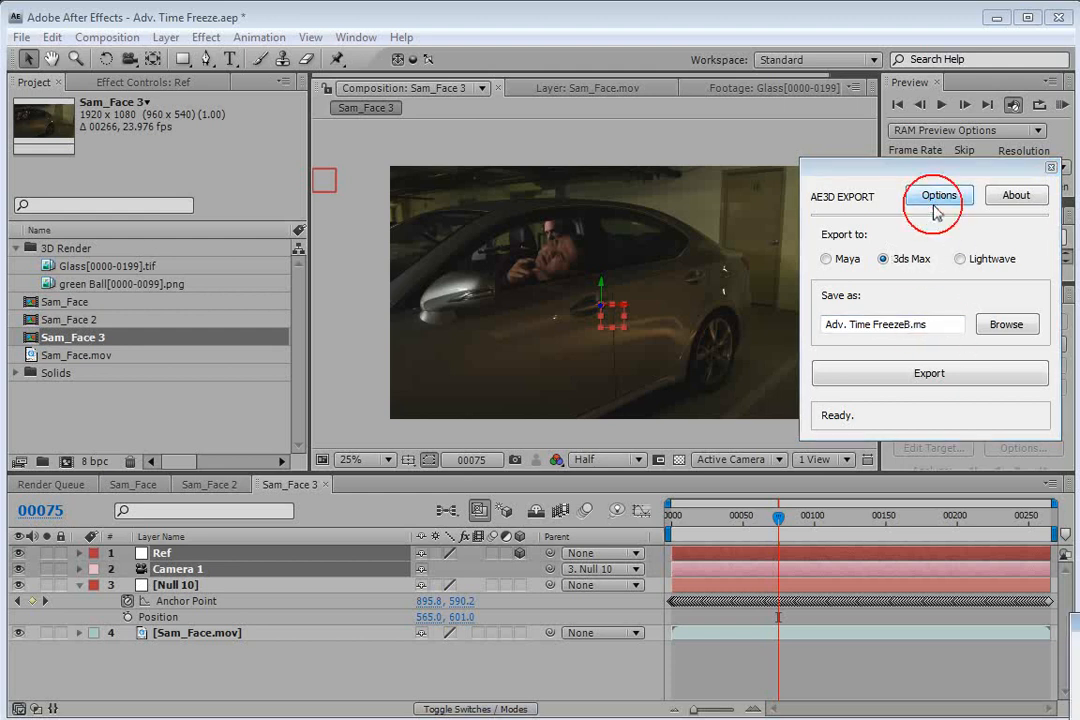
drag(568, 413, 645, 414)
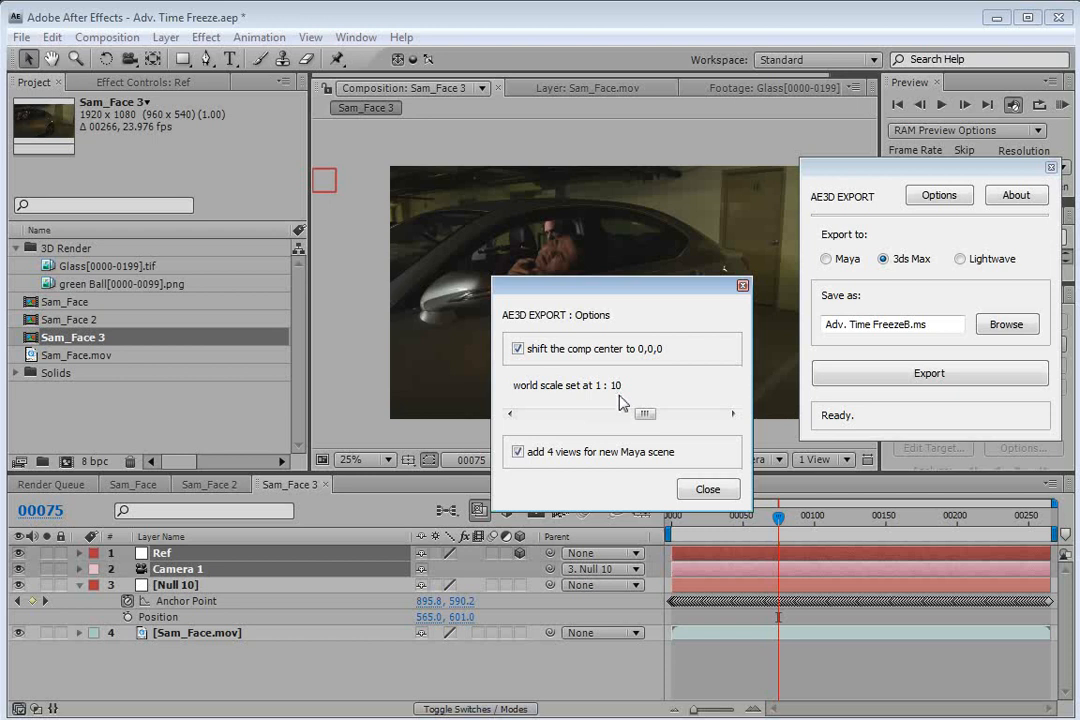
click(708, 489)
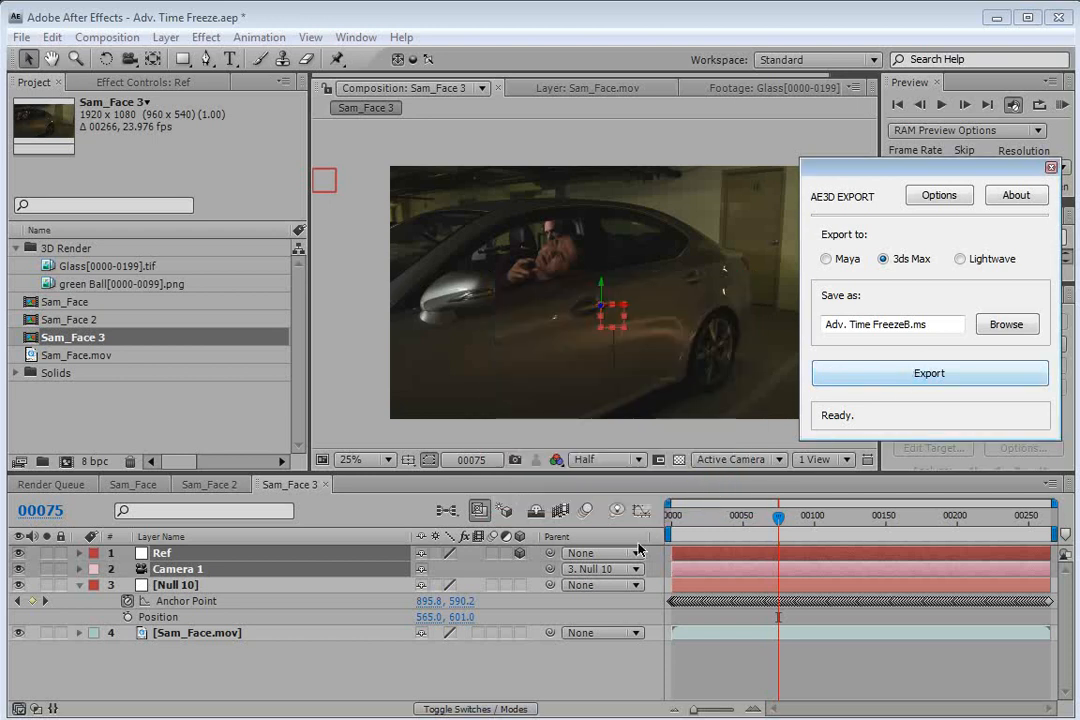
click(928, 372)
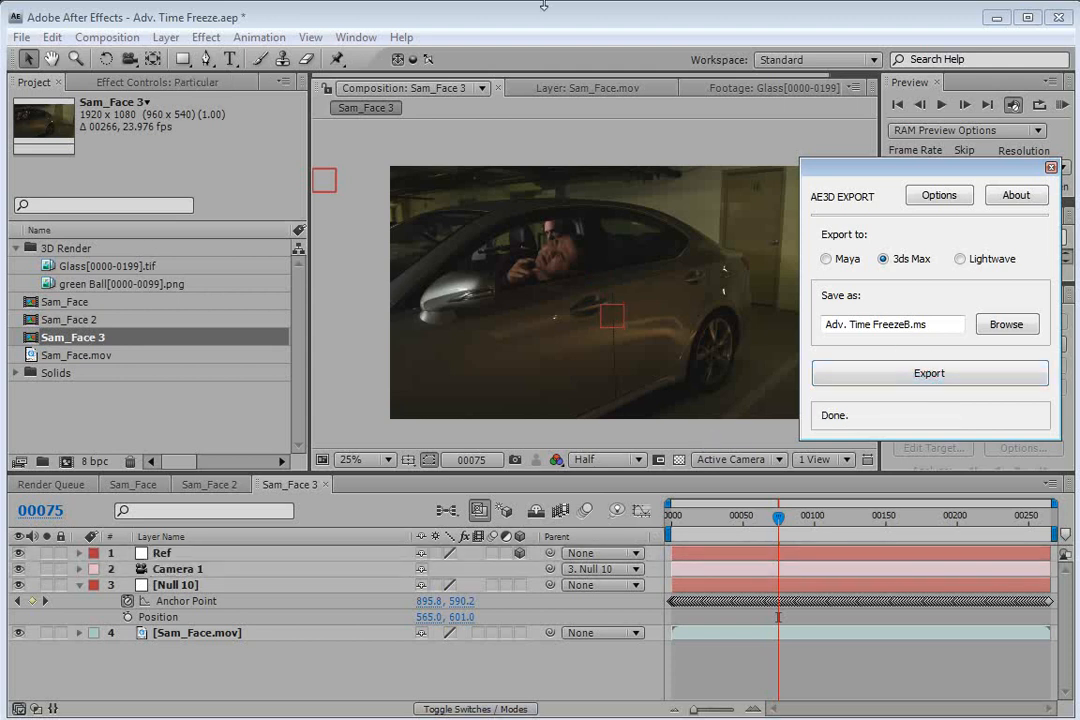
key(ctrl+s)
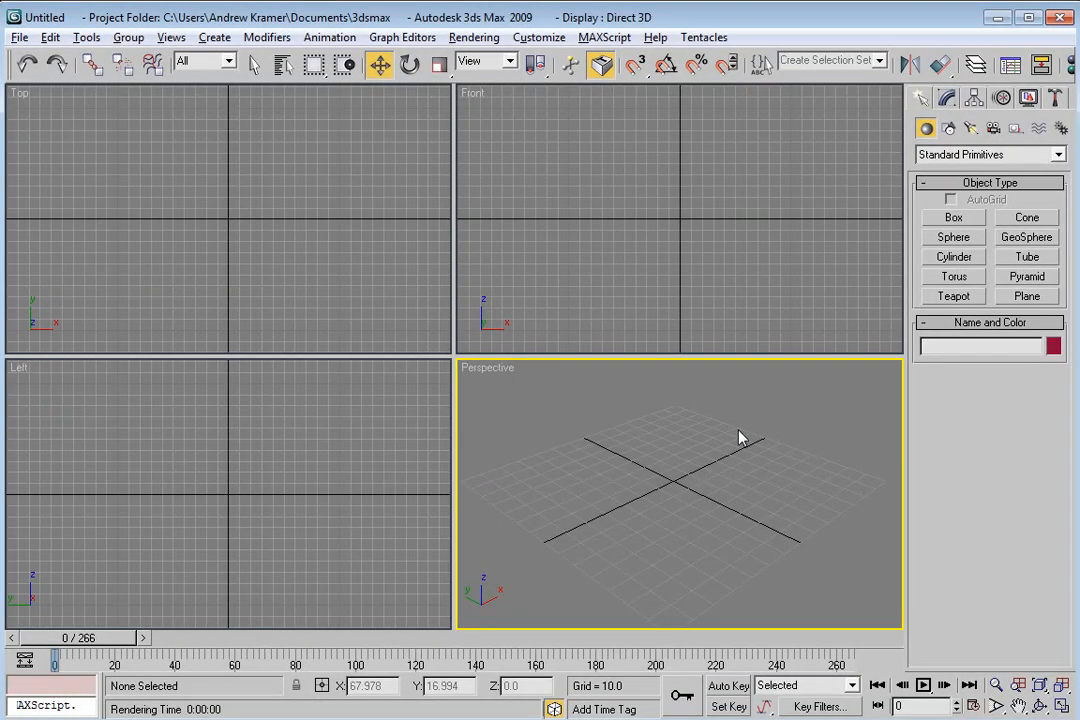
Step: Load the exported camera script into the empty 3ds Max scene through the Perspective viewport
key(alt+Tab)
drag(790, 598, 652, 420)
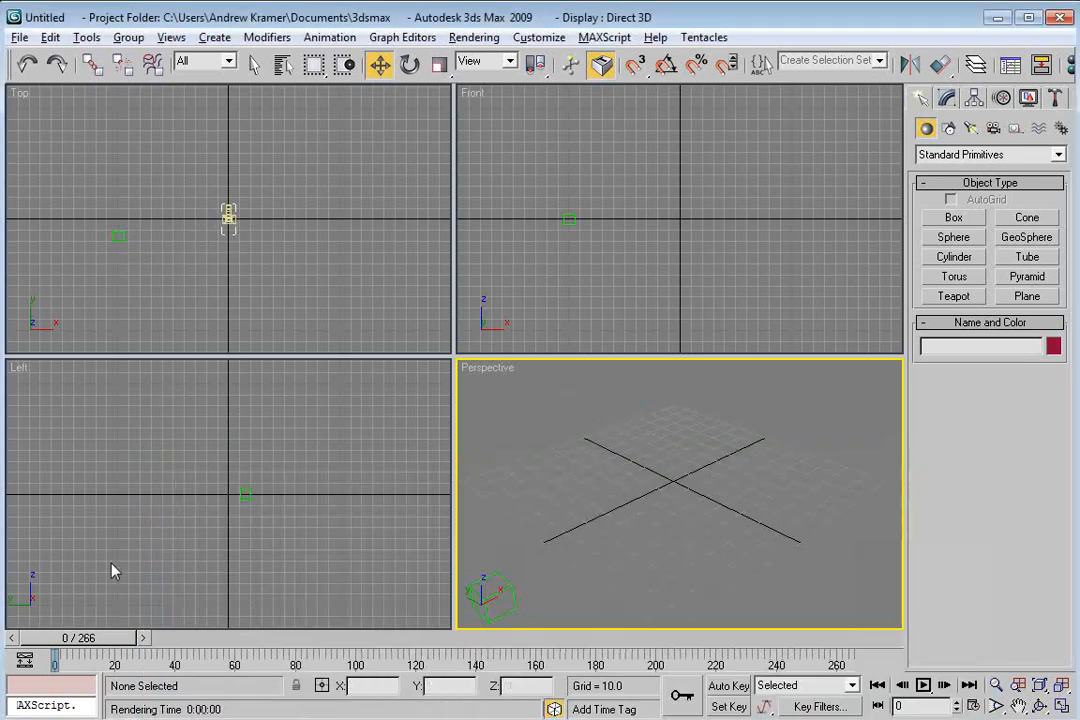
scroll(639, 492, down, 9)
scroll(666, 558, up, 2)
middle_drag(691, 427, 687, 465)
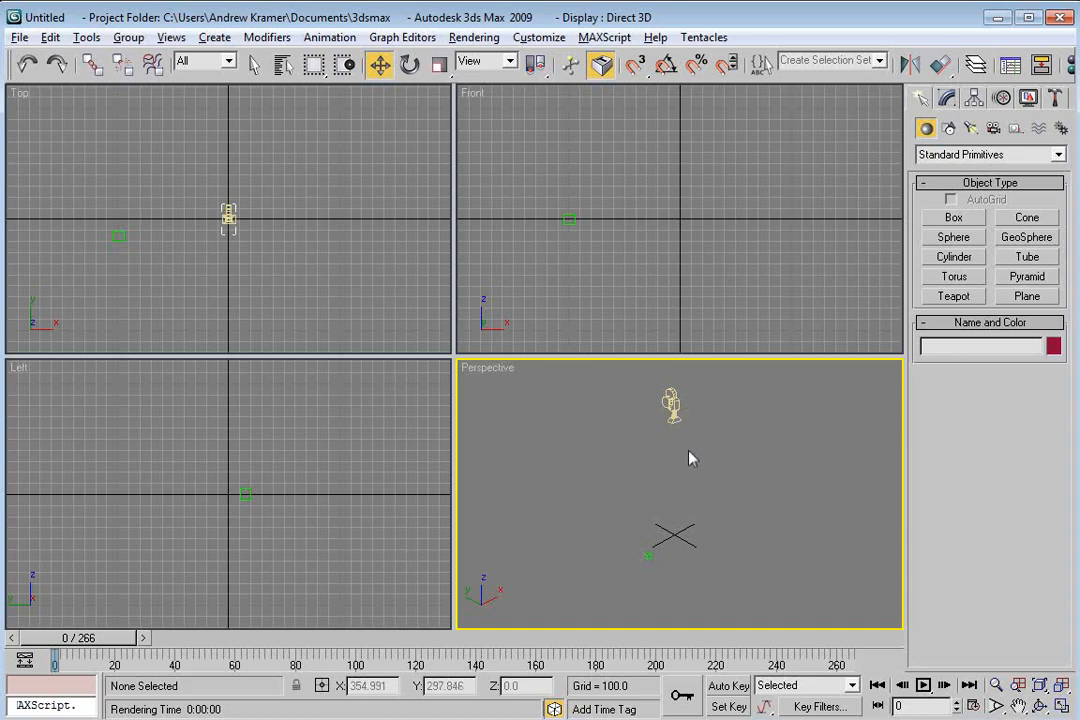
Step: Create a Dummy helper at the centre of the grid, larger than the imported reference null
click(1015, 129)
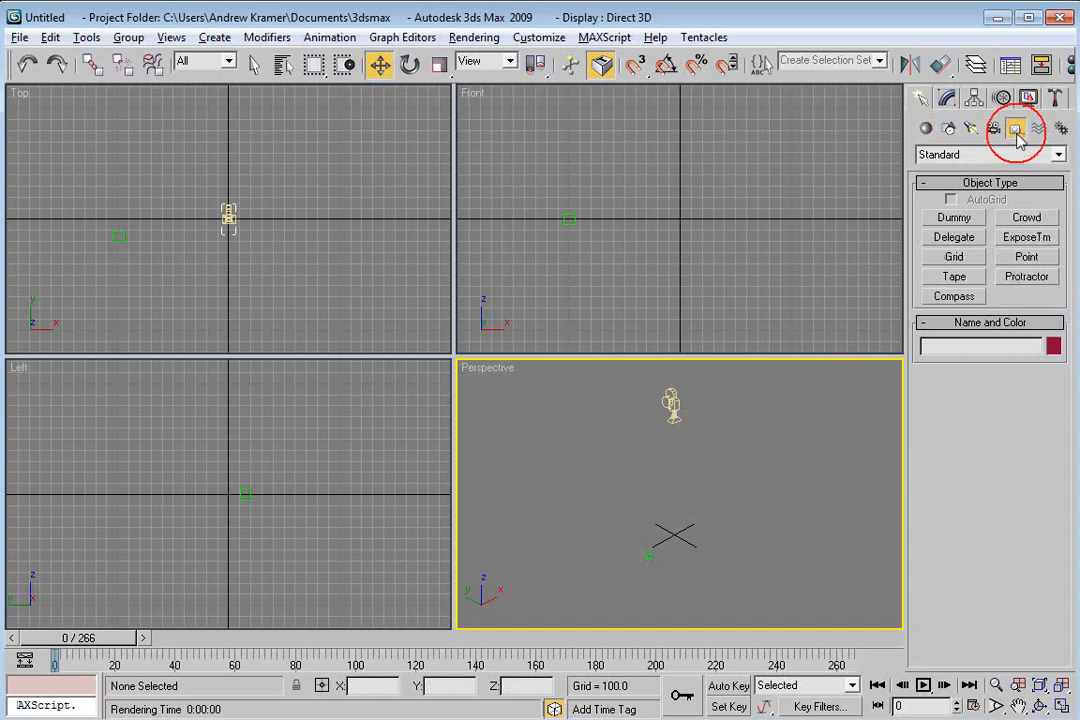
click(955, 217)
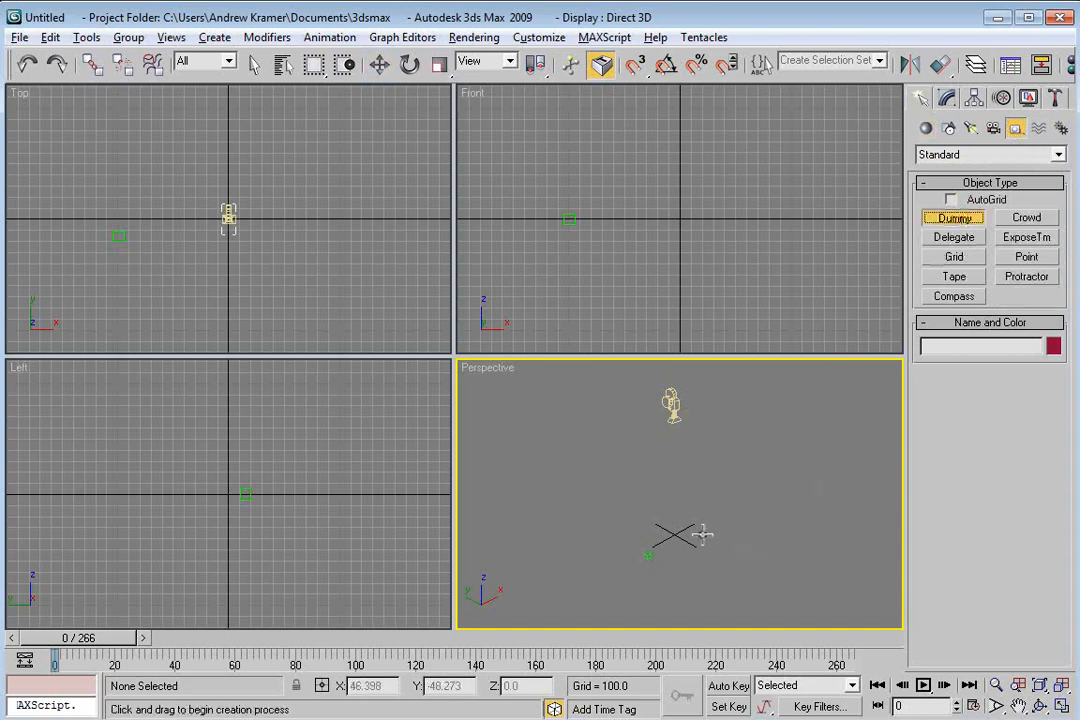
scroll(672, 483, up, 3)
scroll(672, 483, up, 4)
drag(655, 488, 695, 540)
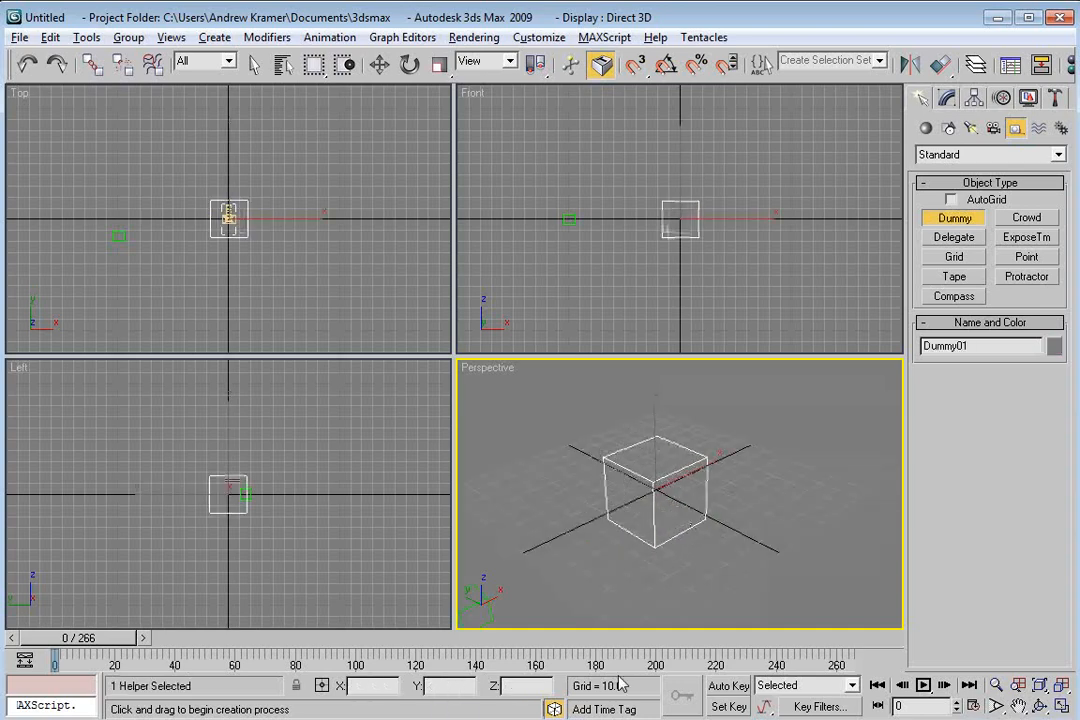
Step: Set the dummy's X and Y position to 0 so it sits at the world origin
key(w)
drag(384, 686, 218, 686)
text(0)
key(Tab)
text(0)
key(Tab)
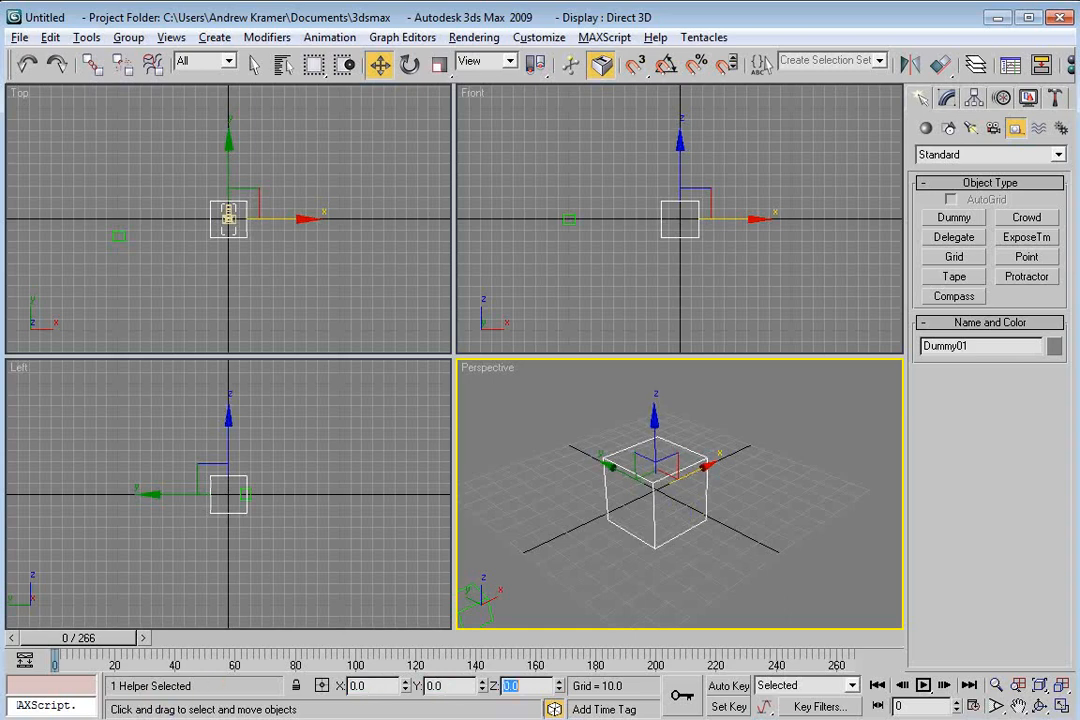
Step: Select the imported Camera1 and the small reference null and link both to the dummy as their parent
scroll(656, 530, down, 6)
click(675, 370)
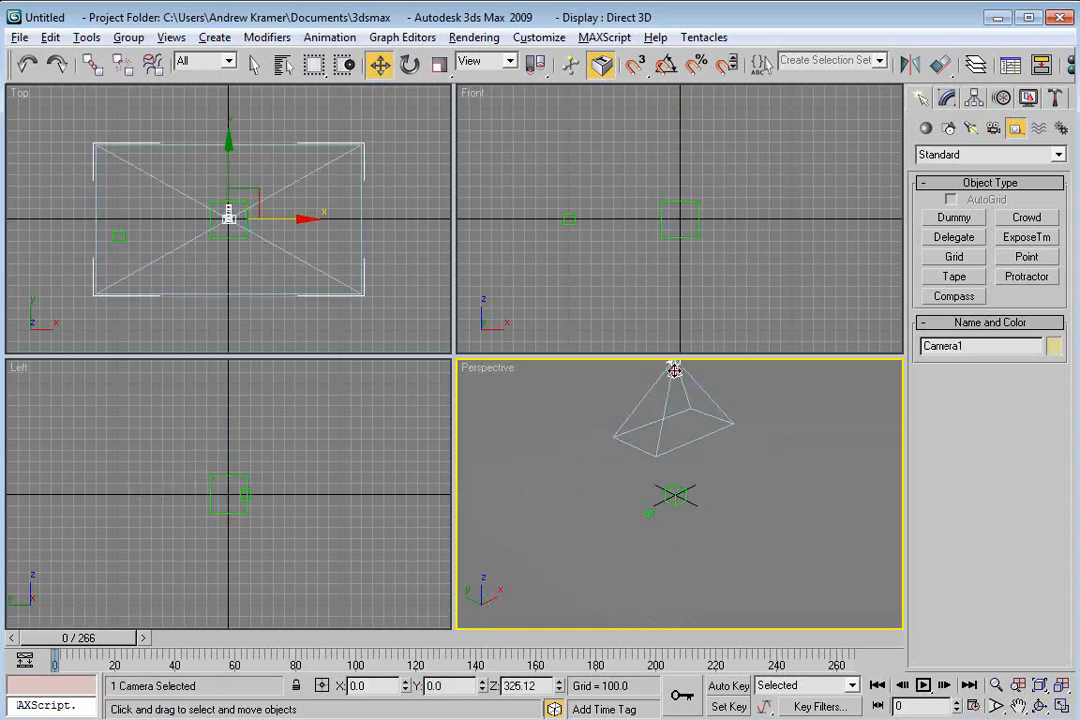
ctrl+click(646, 515)
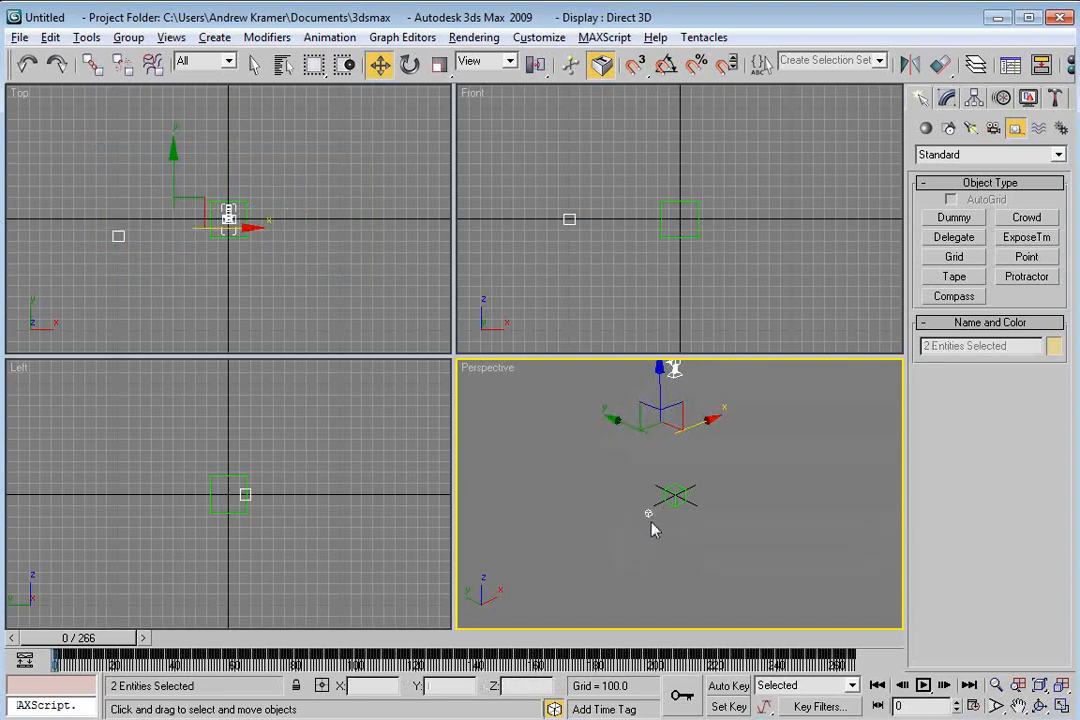
click(91, 73)
scroll(690, 240, down, 3)
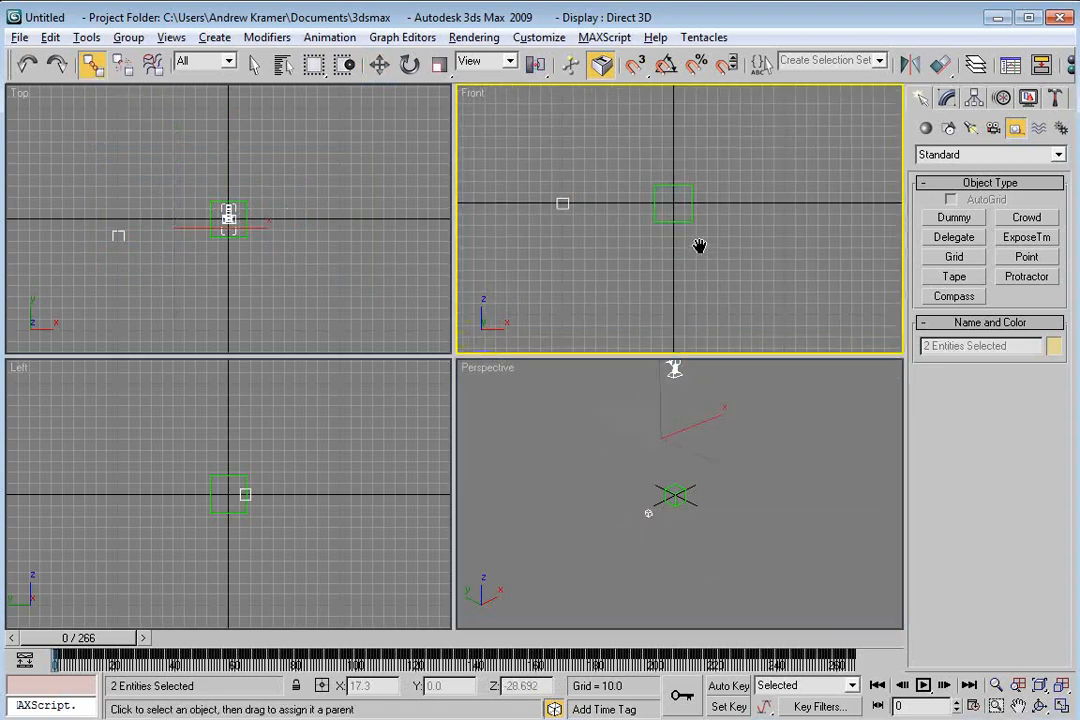
drag(578, 205, 655, 213)
Step: Select the dummy, turn on Angle Snap, rotate it 90 degrees about X, and deselect it
right_click(653, 214)
click(672, 232)
right_click(667, 204)
click(684, 235)
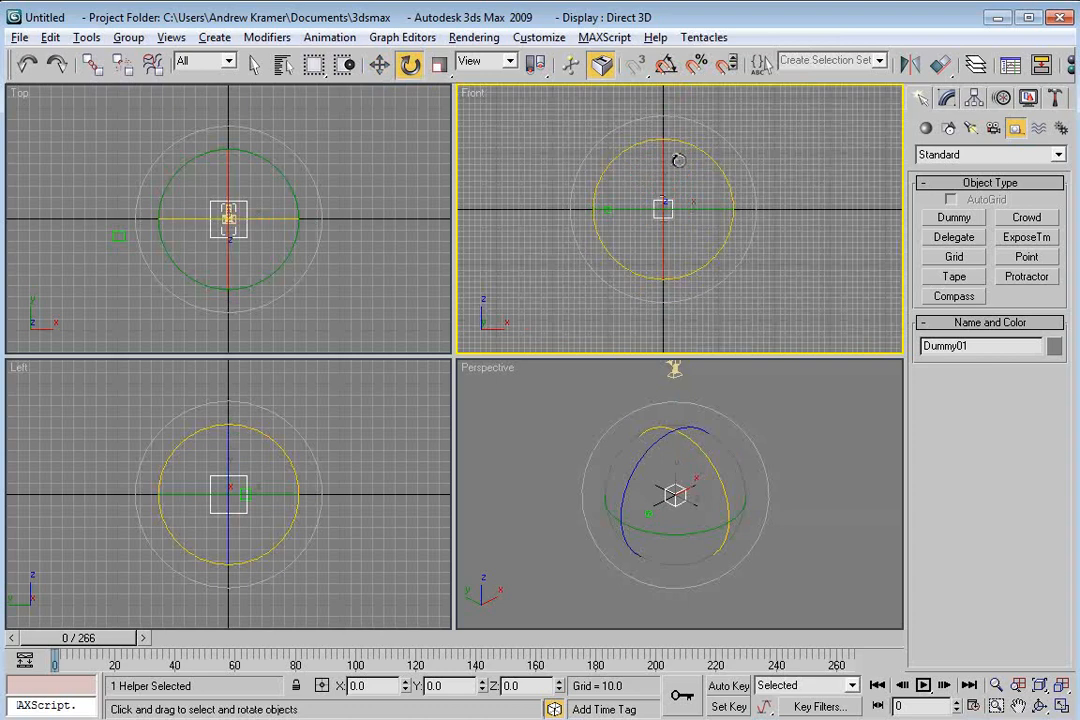
key(a)
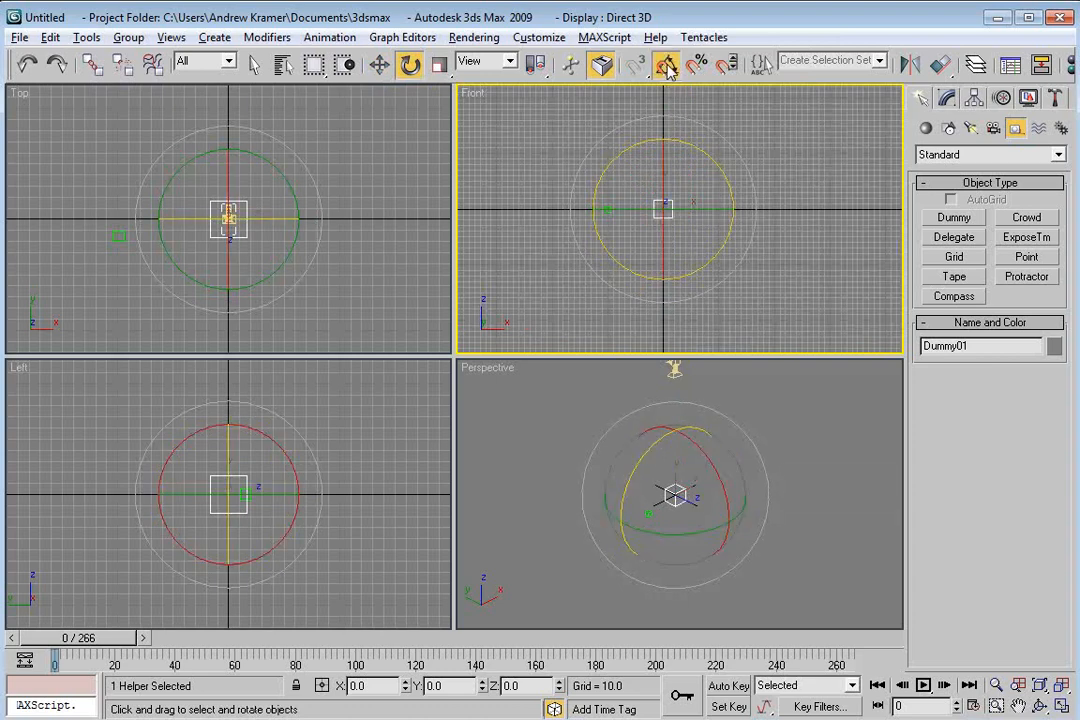
click(683, 513)
drag(704, 436, 735, 535)
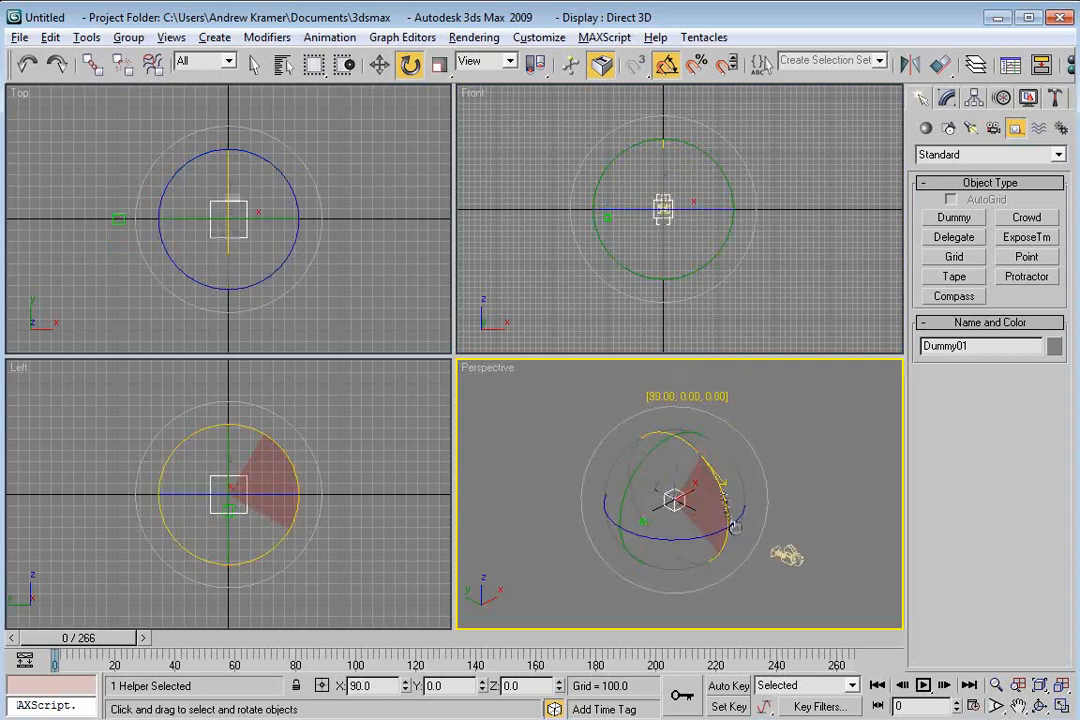
key(w)
click(698, 513)
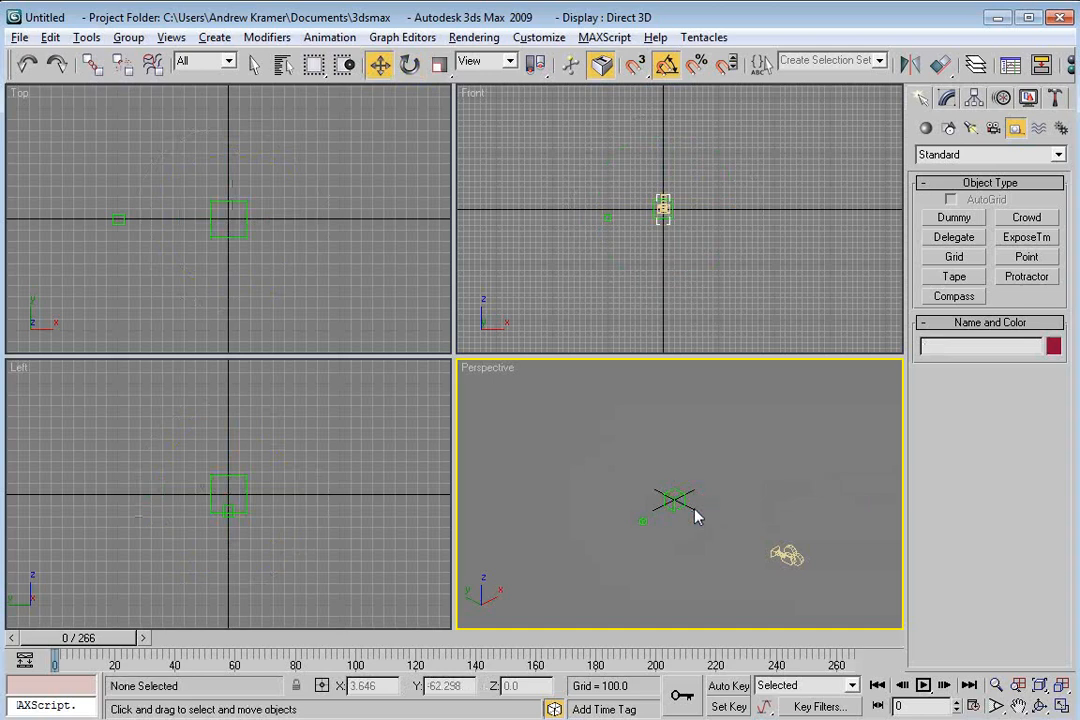
key(alt+w)
scroll(530, 465, up, 3)
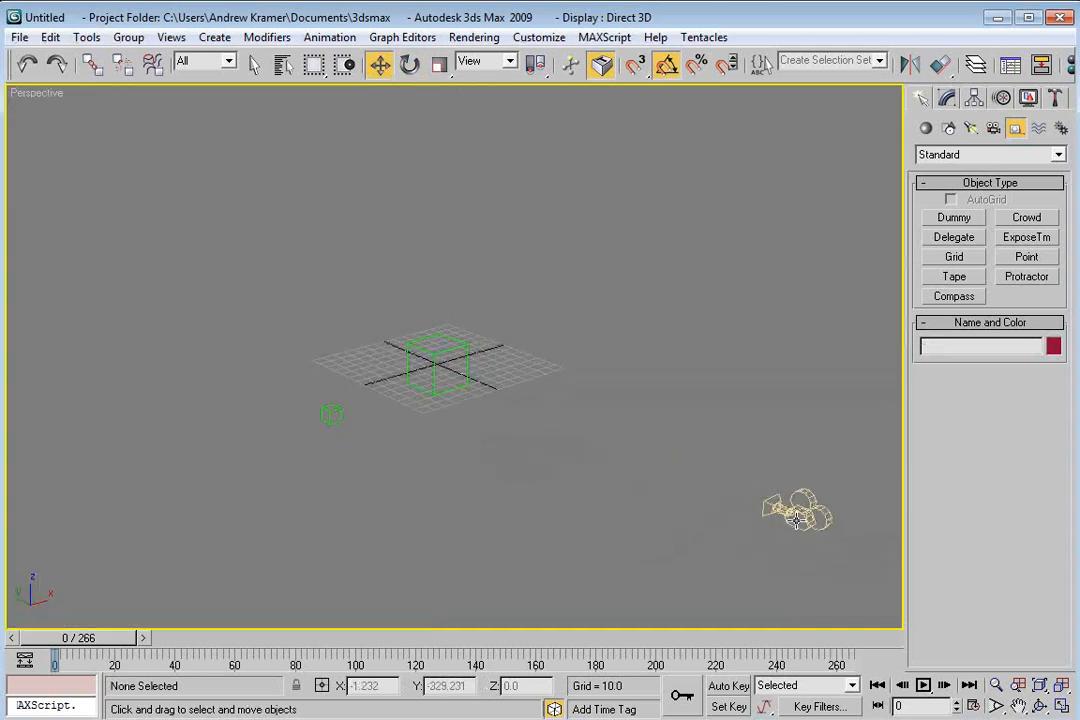
alt+middle_drag(415, 330, 419, 446)
key(alt+w)
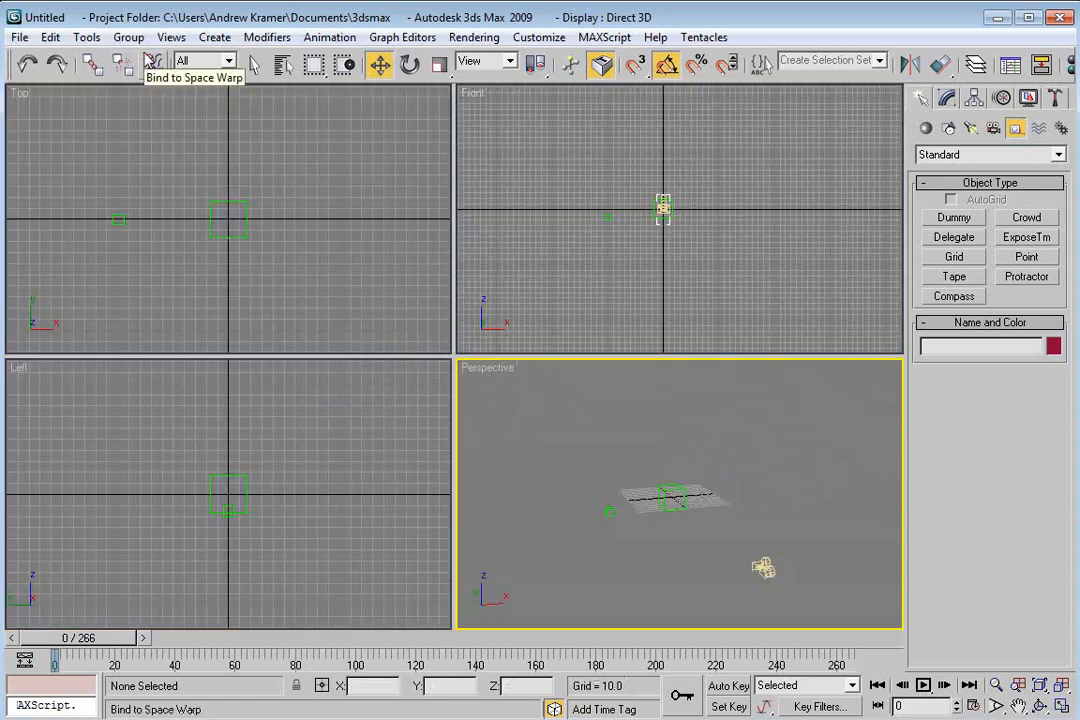
Step: Load the Sam_JPG image sequence, frames 0 to 265, as the Perspective viewport's background
click(172, 39)
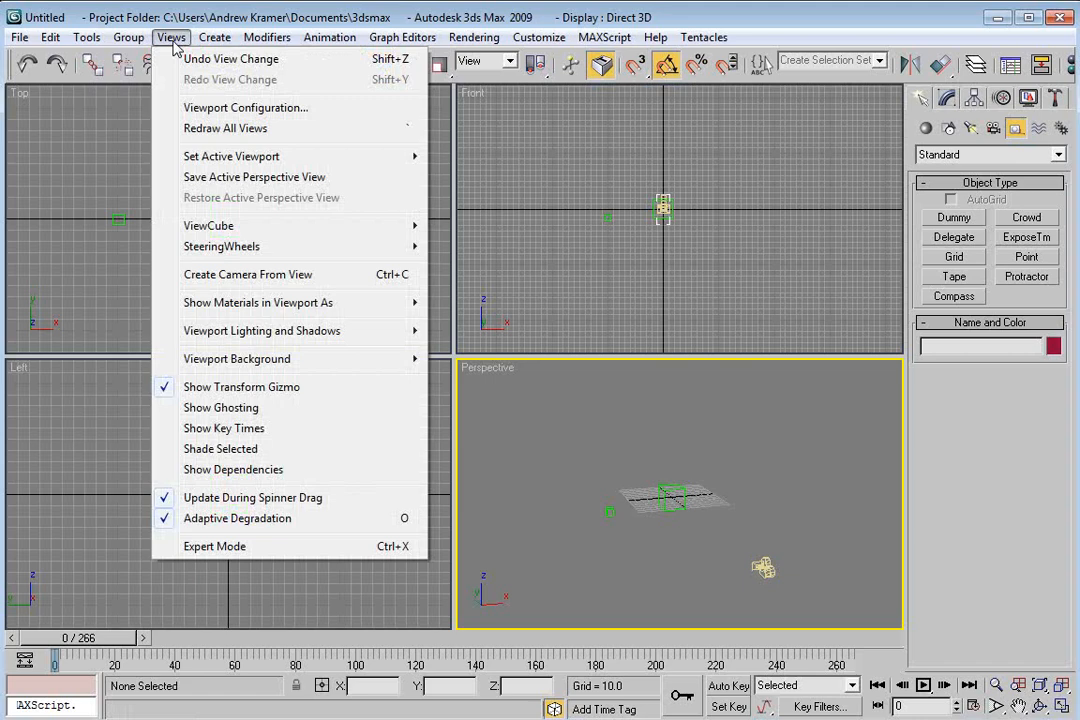
mouse_move(200, 360)
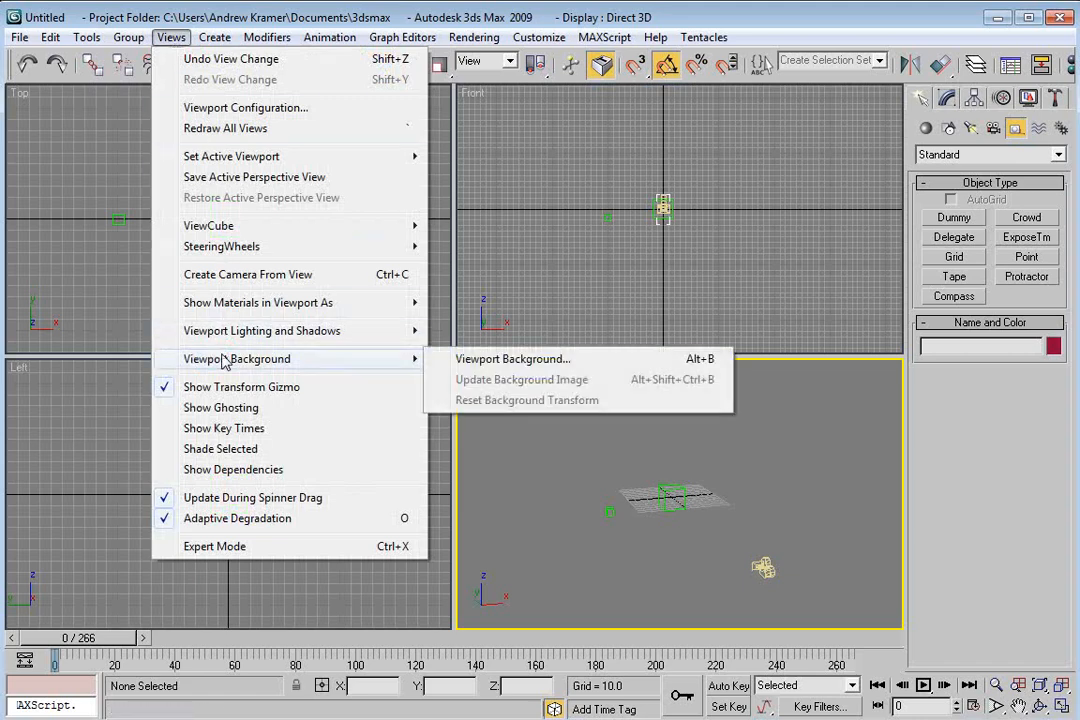
click(486, 362)
click(418, 207)
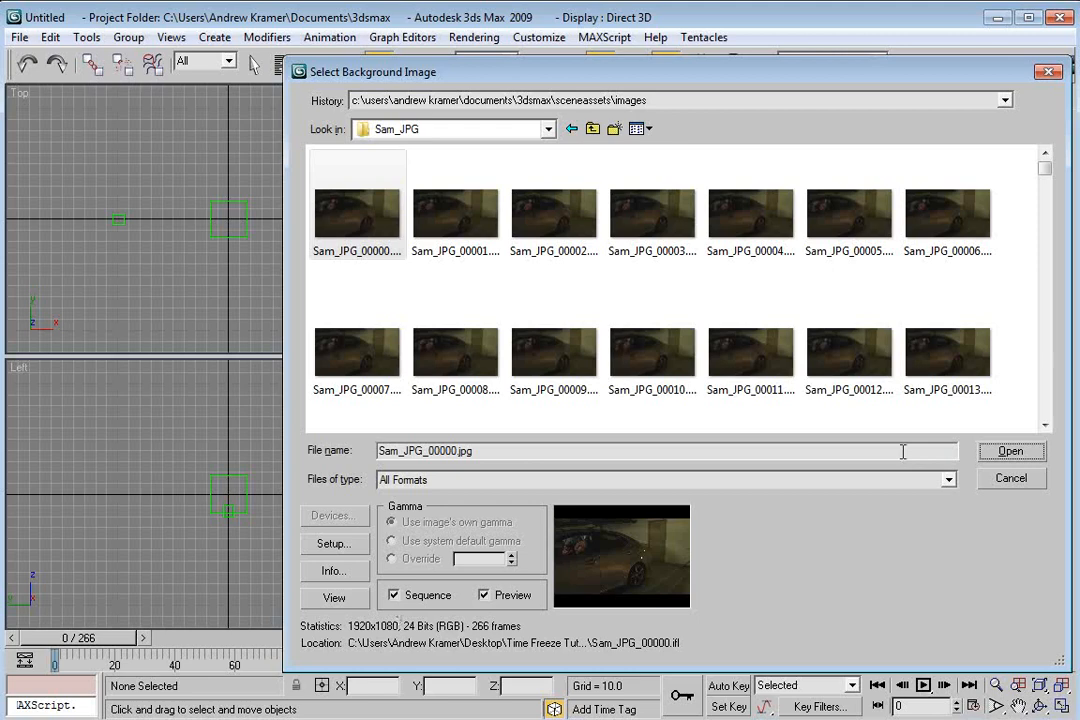
click(1008, 455)
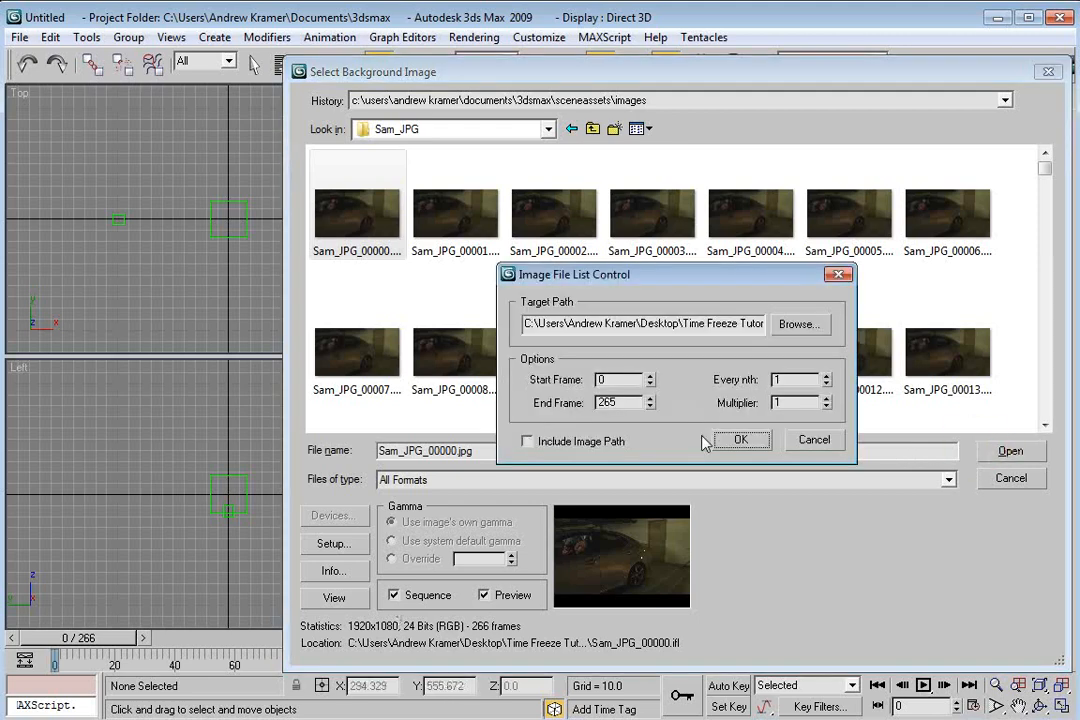
click(741, 441)
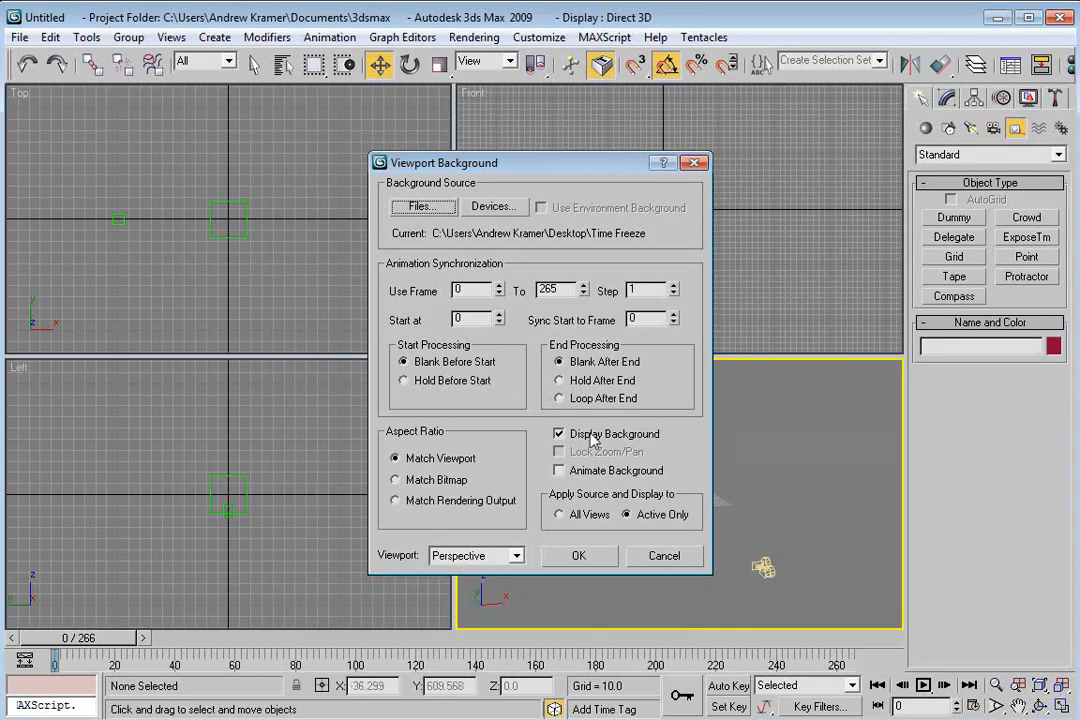
Step: Enable Animate Background, apply it to the active viewport only, and confirm the viewport background settings
click(559, 470)
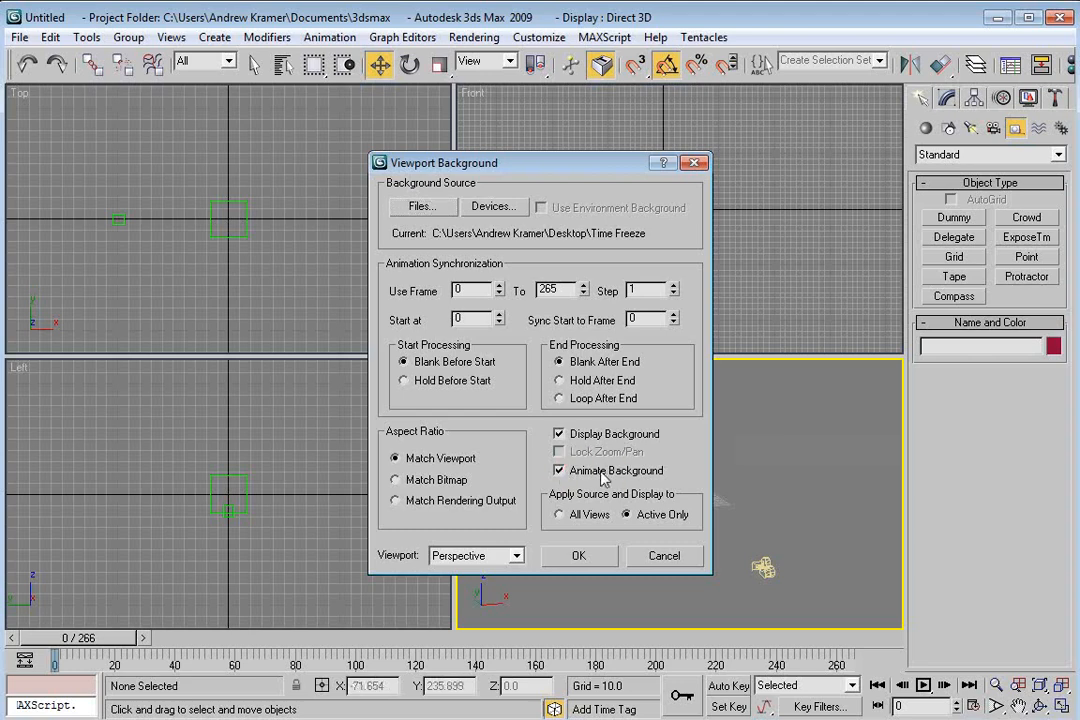
click(641, 517)
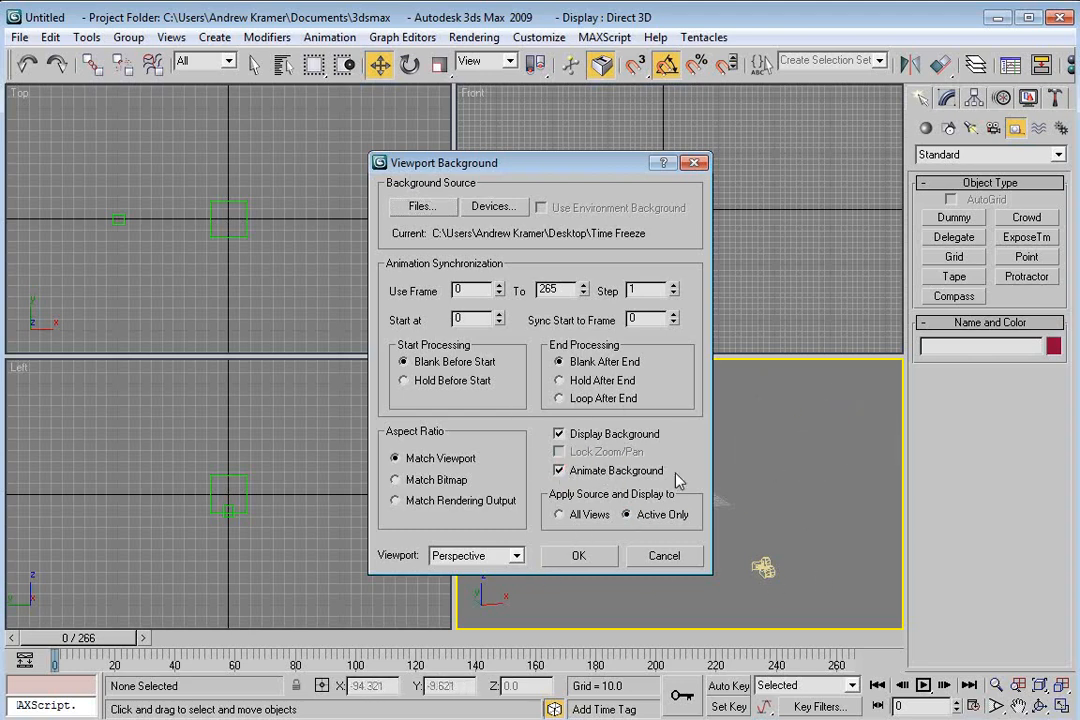
click(579, 556)
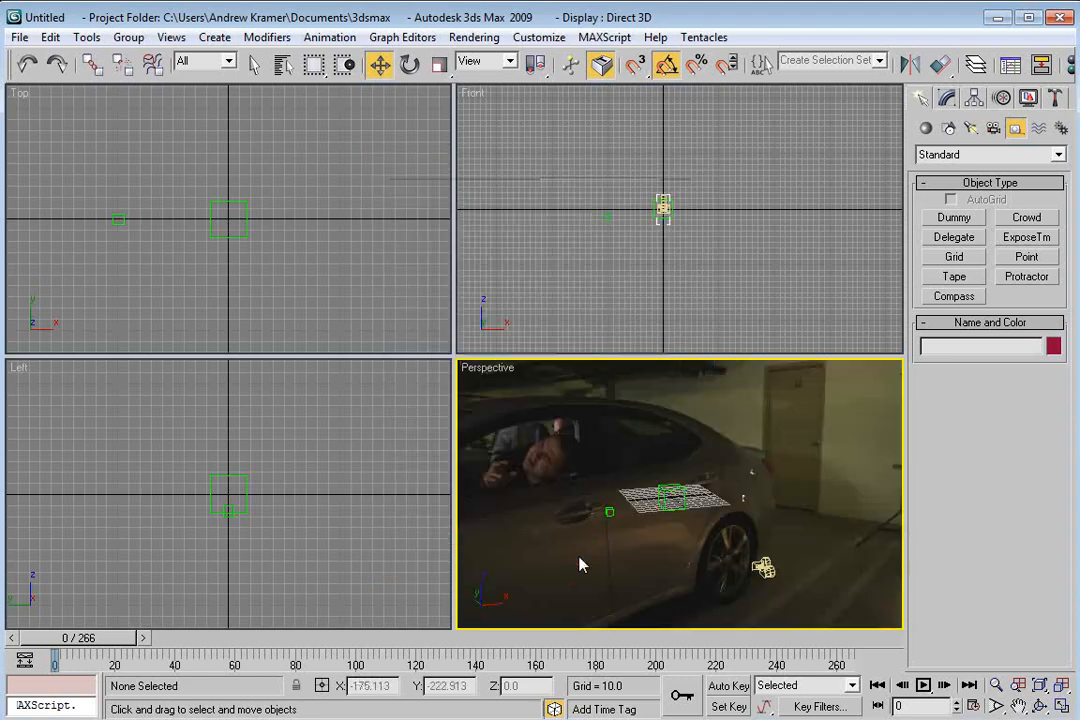
Step: Assign the mental ray Renderer as the production renderer in the render setup
drag(845, 75, 525, 76)
click(998, 66)
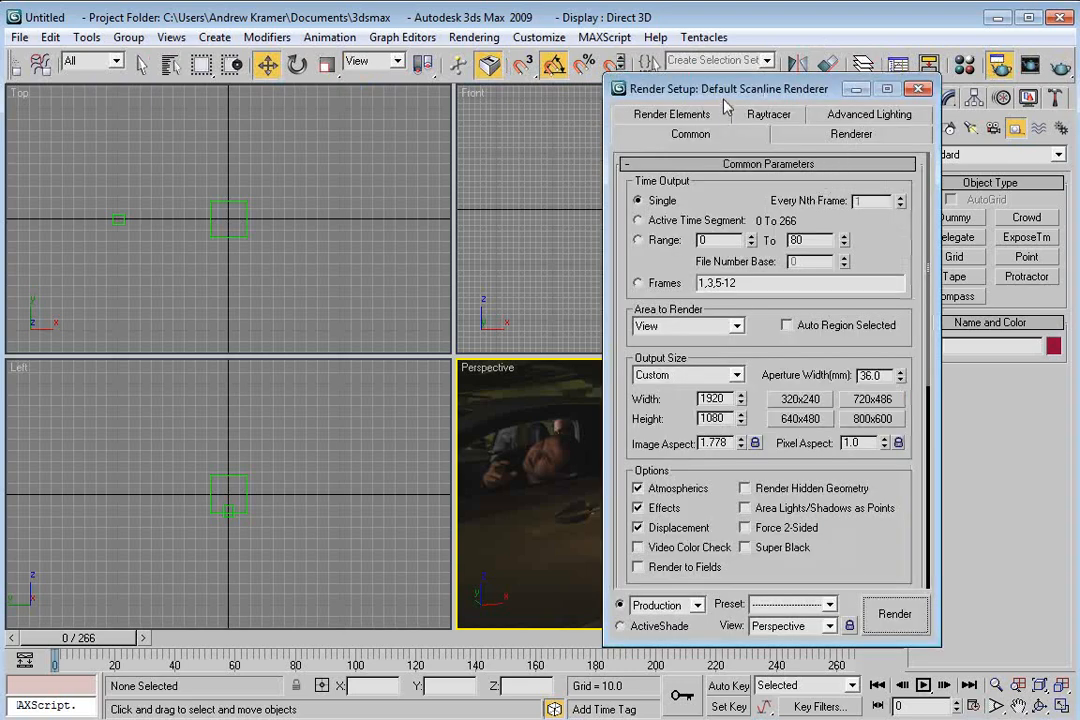
drag(610, 86, 416, 62)
drag(692, 472, 620, 215)
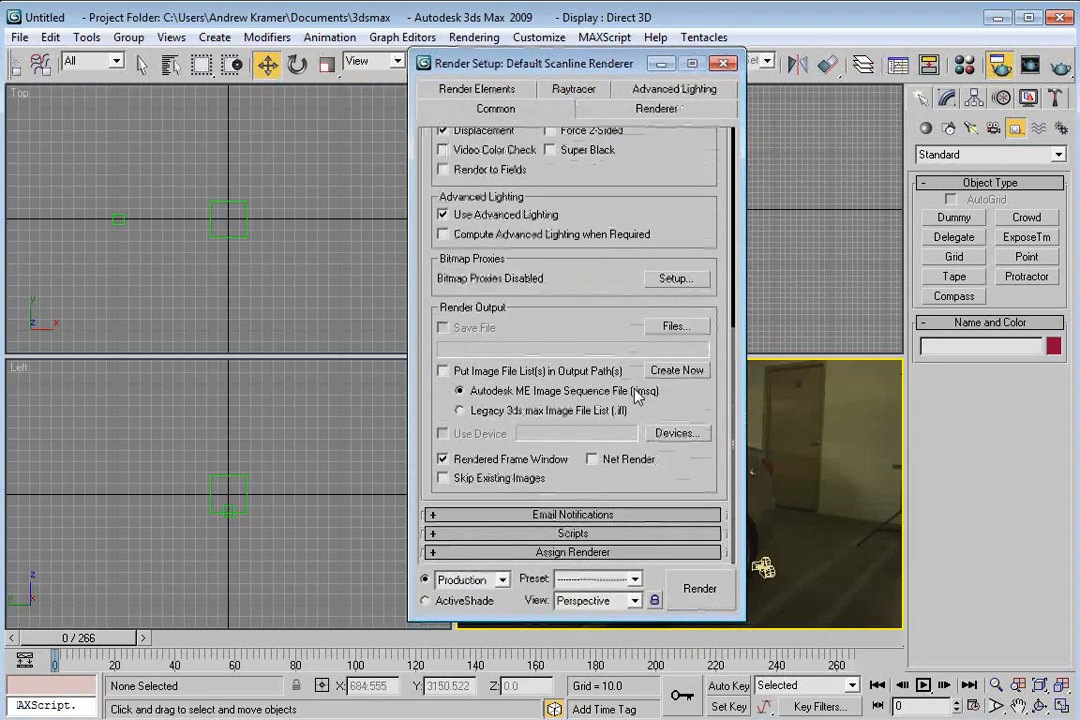
click(571, 556)
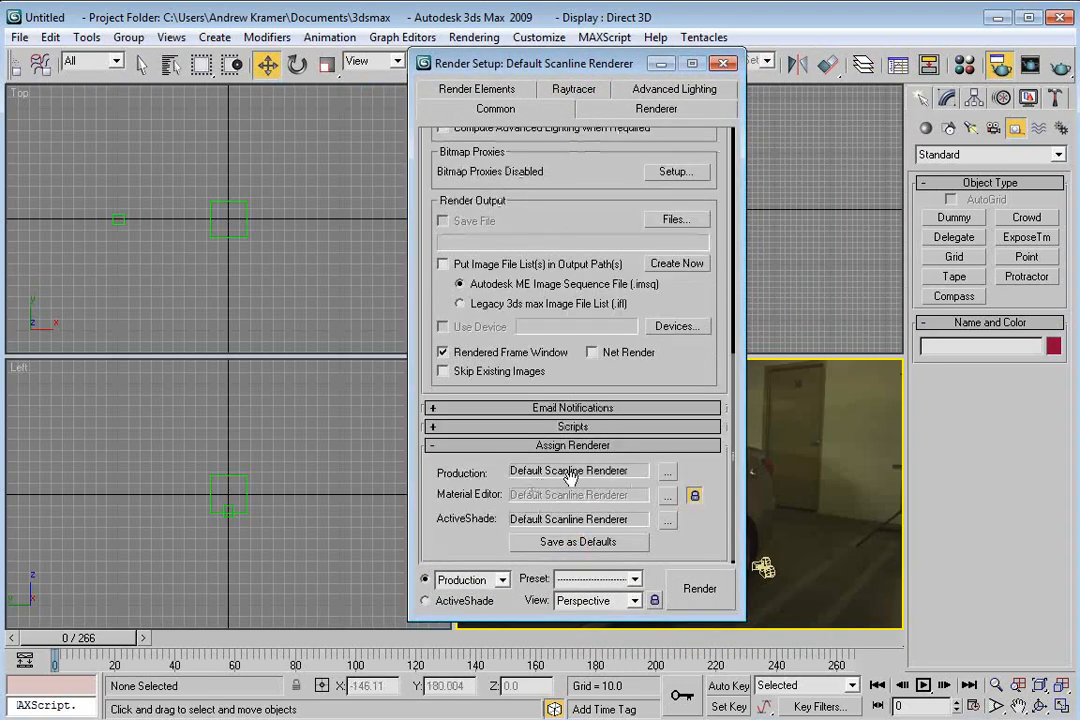
click(666, 472)
click(500, 219)
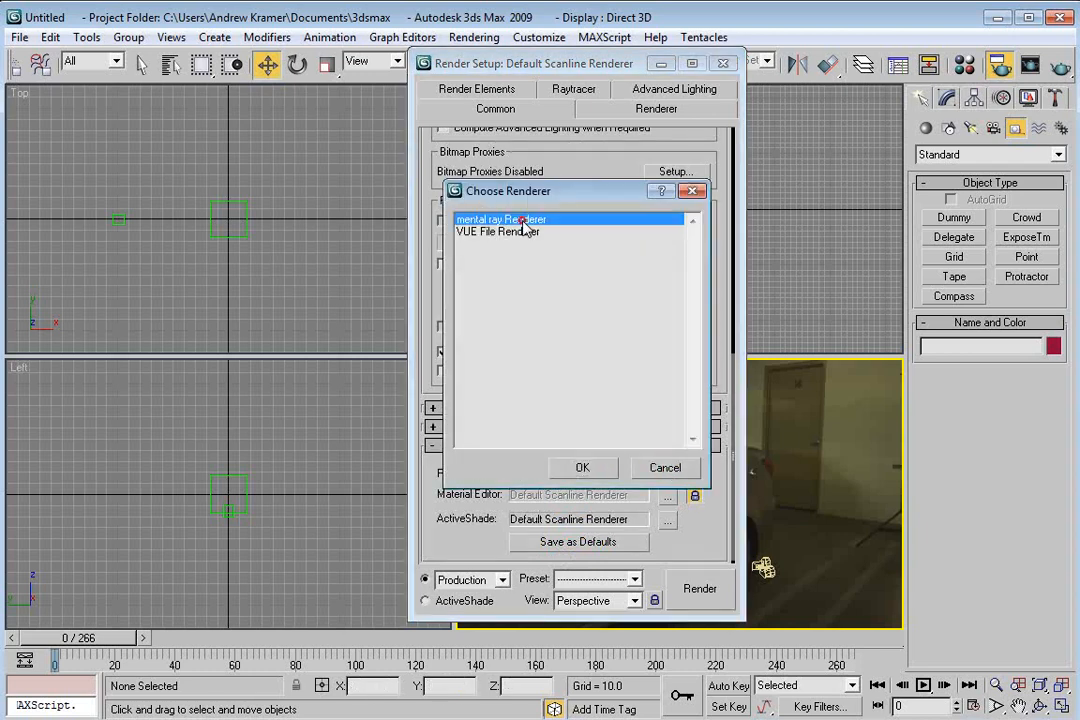
click(582, 467)
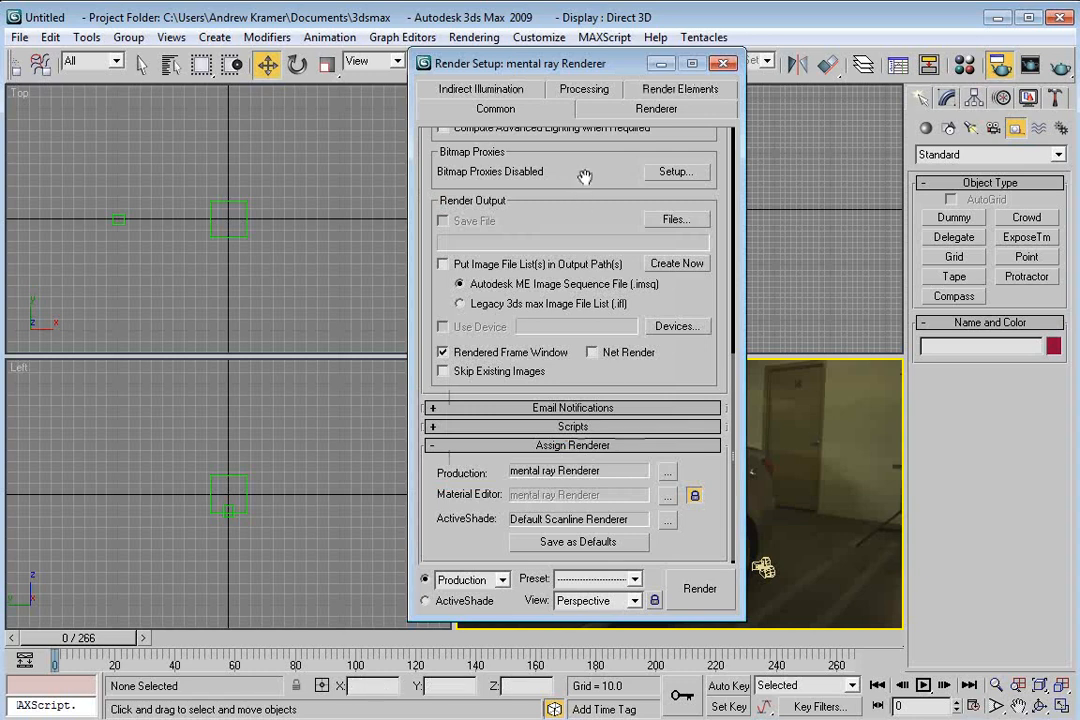
Step: Set the render output size to the HDTV (video) preset at 1280x720 and close the render setup
drag(581, 176, 593, 487)
click(490, 192)
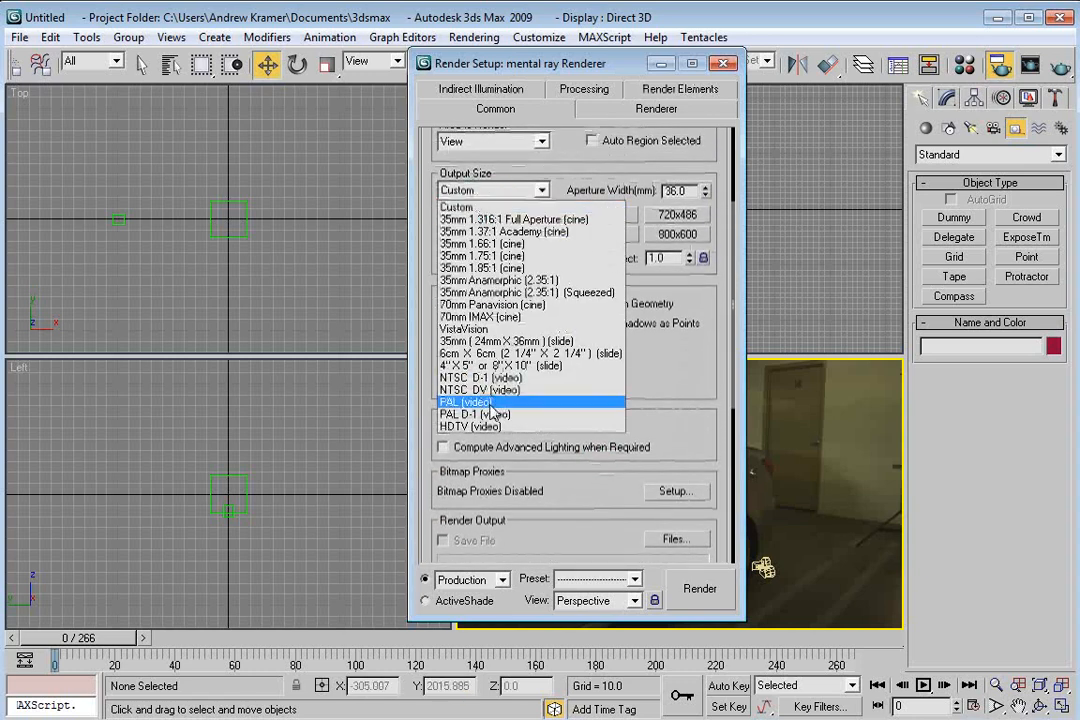
click(466, 426)
drag(634, 410, 680, 462)
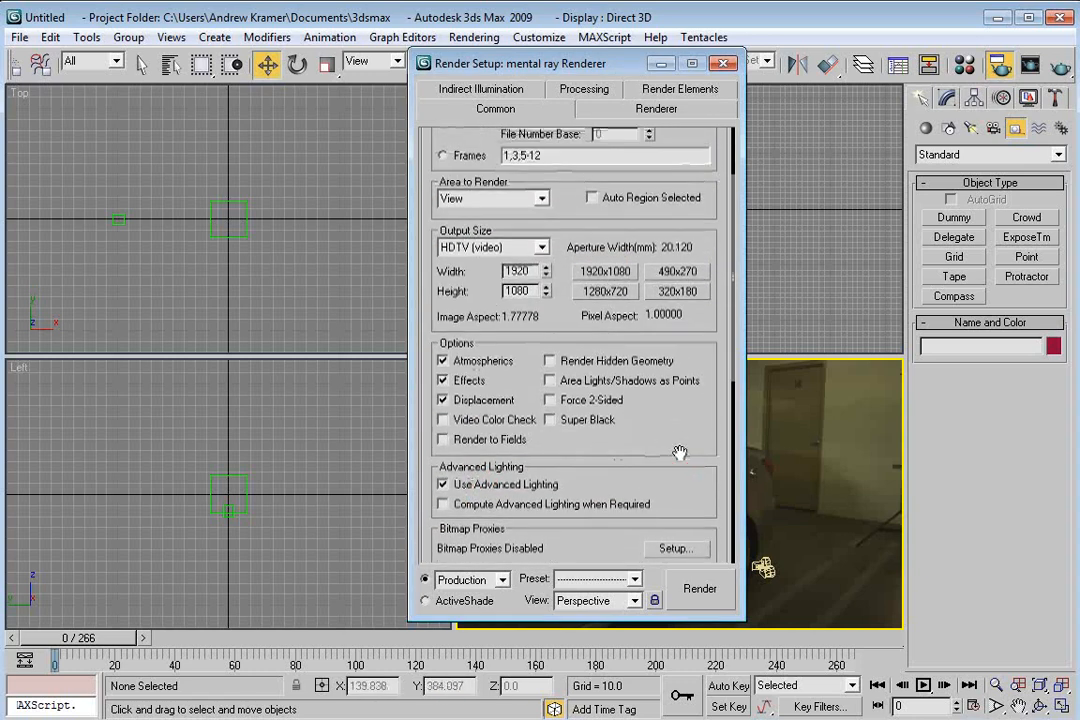
click(616, 294)
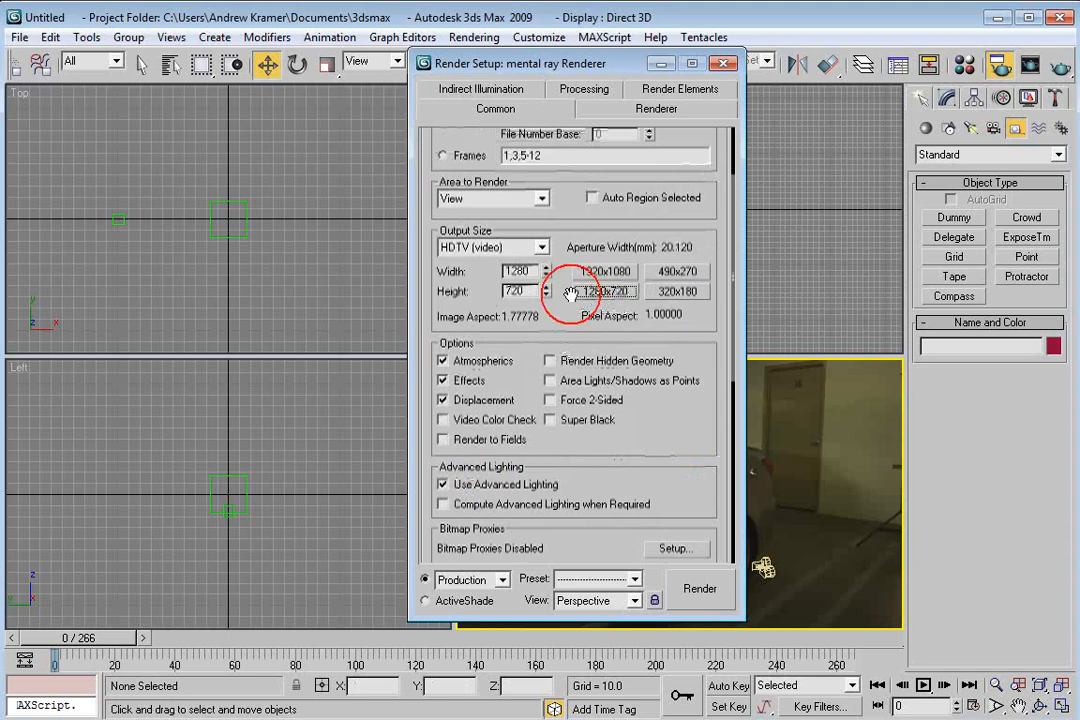
click(722, 63)
Step: Show the safe frame in the Perspective viewport and make the lower viewports slightly taller
right_click(479, 368)
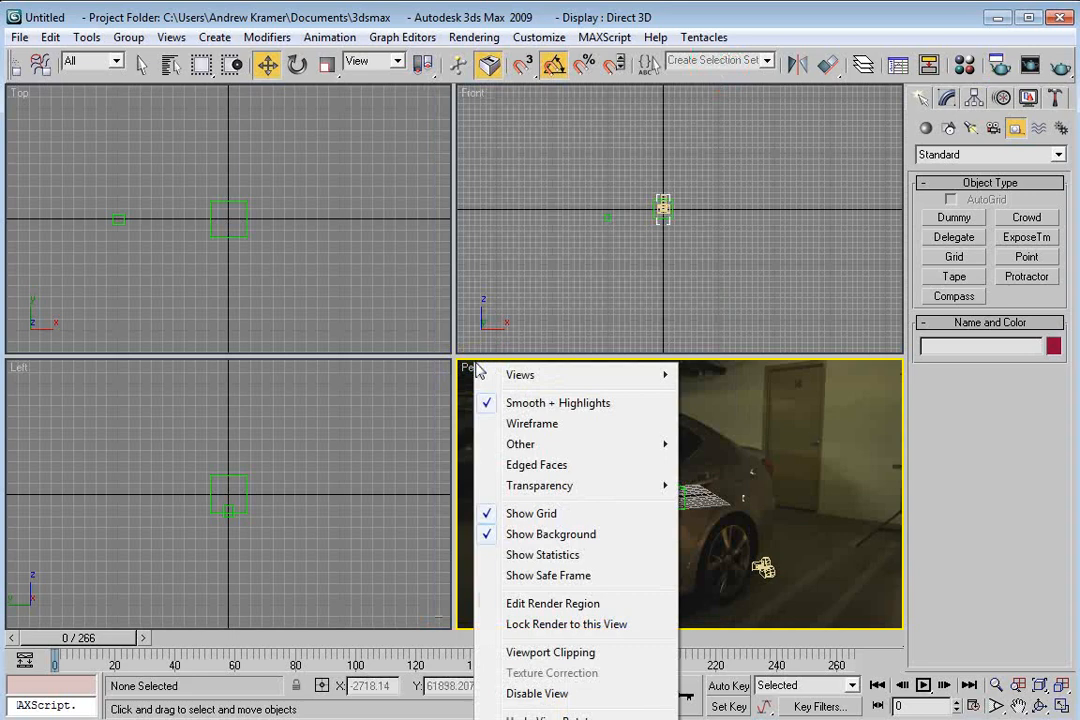
click(522, 580)
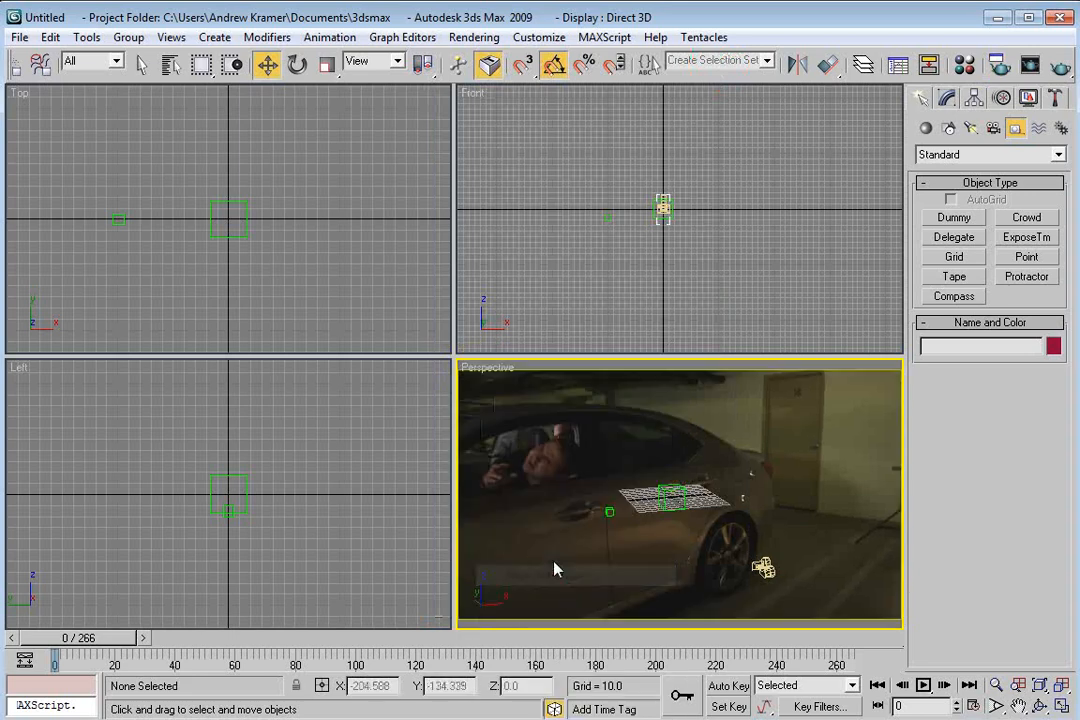
mouse_move(452, 354)
mouse_down()
mouse_move(461, 244)
mouse_move(457, 337)
mouse_up()
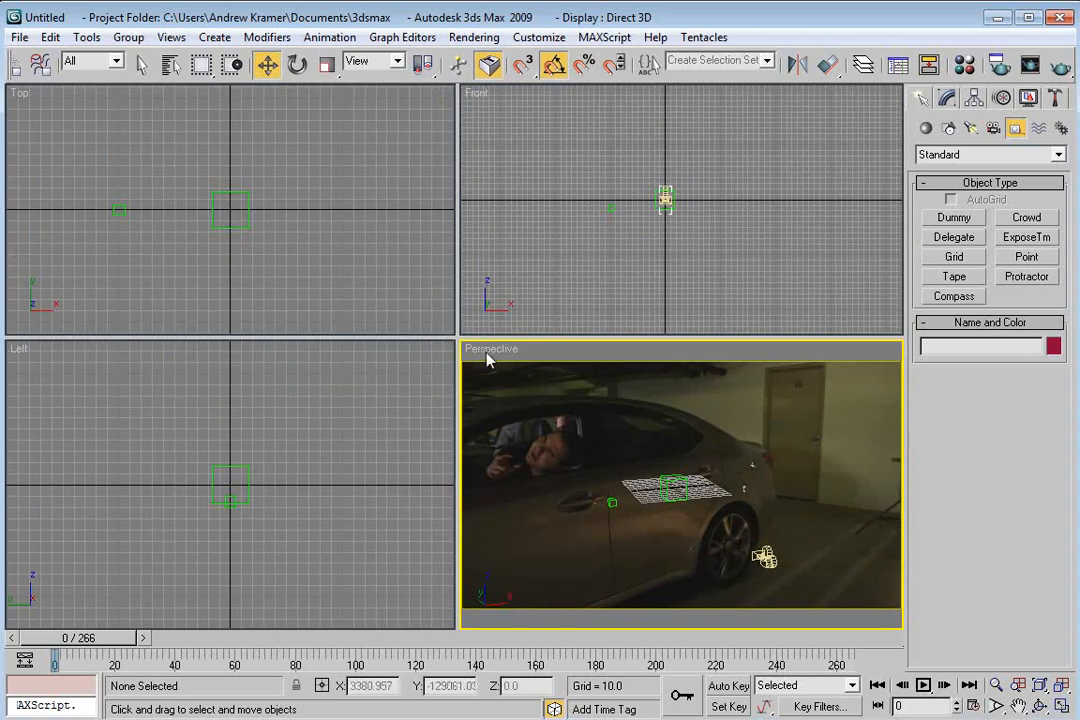
Step: Switch the Perspective viewport to the Camera1 view and scrub the timeline to frame 12 to check the track
right_click(490, 349)
mouse_move(535, 361)
click(724, 363)
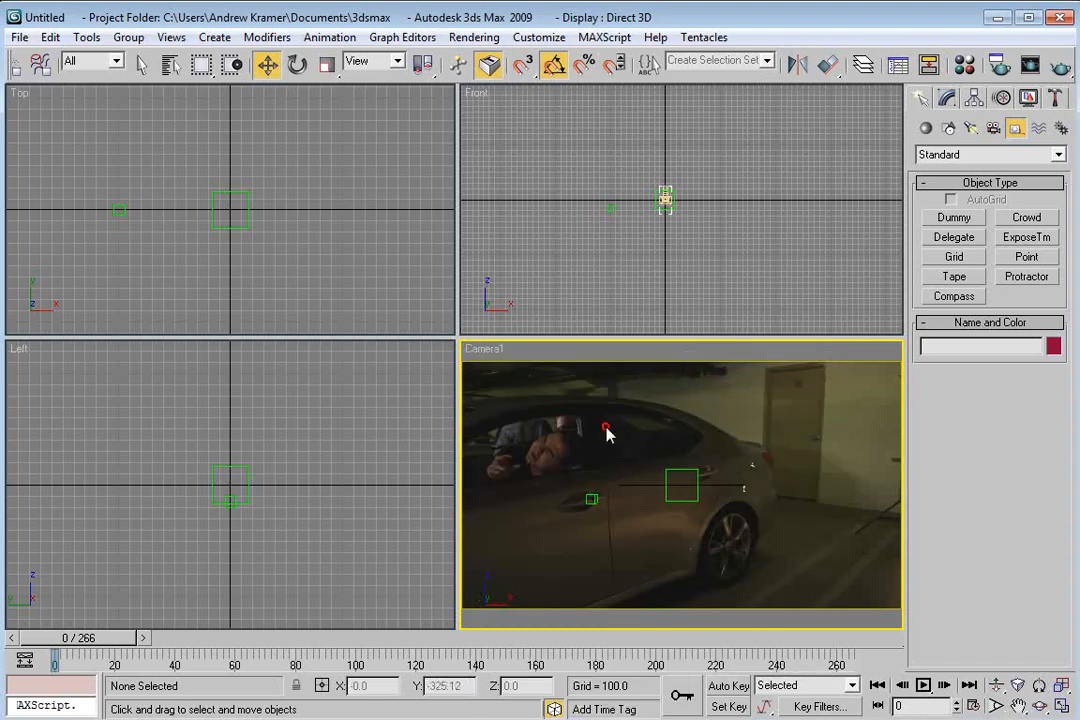
drag(100, 641, 133, 639)
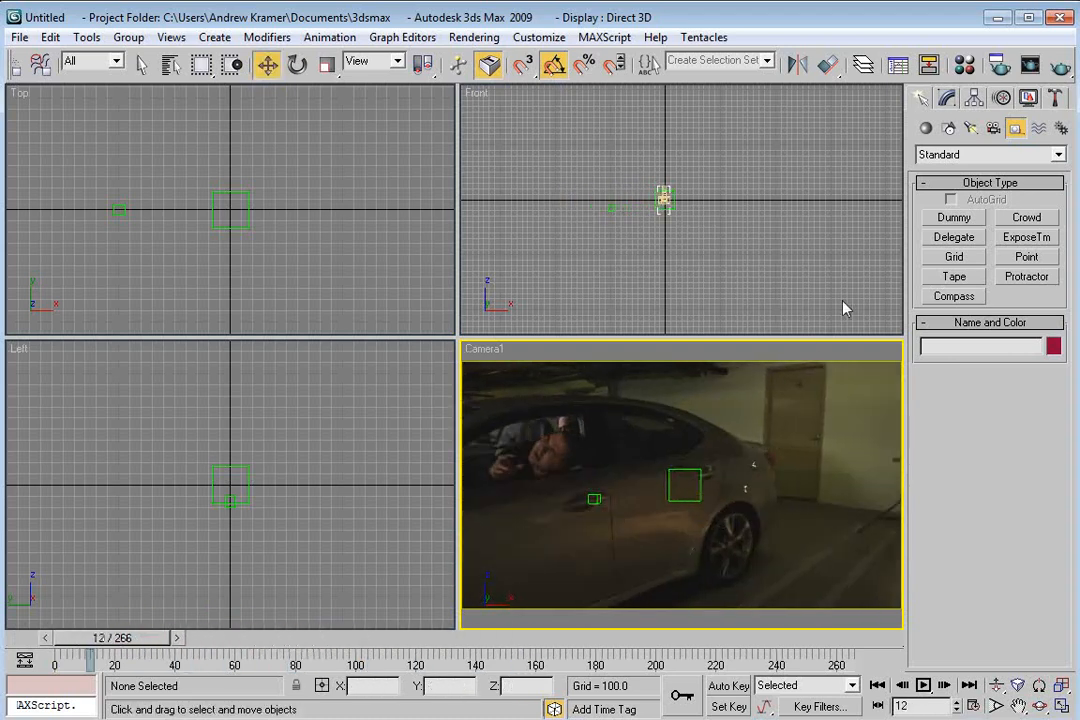
Step: Draw a closed five-point, diamond-shaped glass shard with the Line tool beside the dummy in the maximized Front viewport
scroll(665, 215, up, 10)
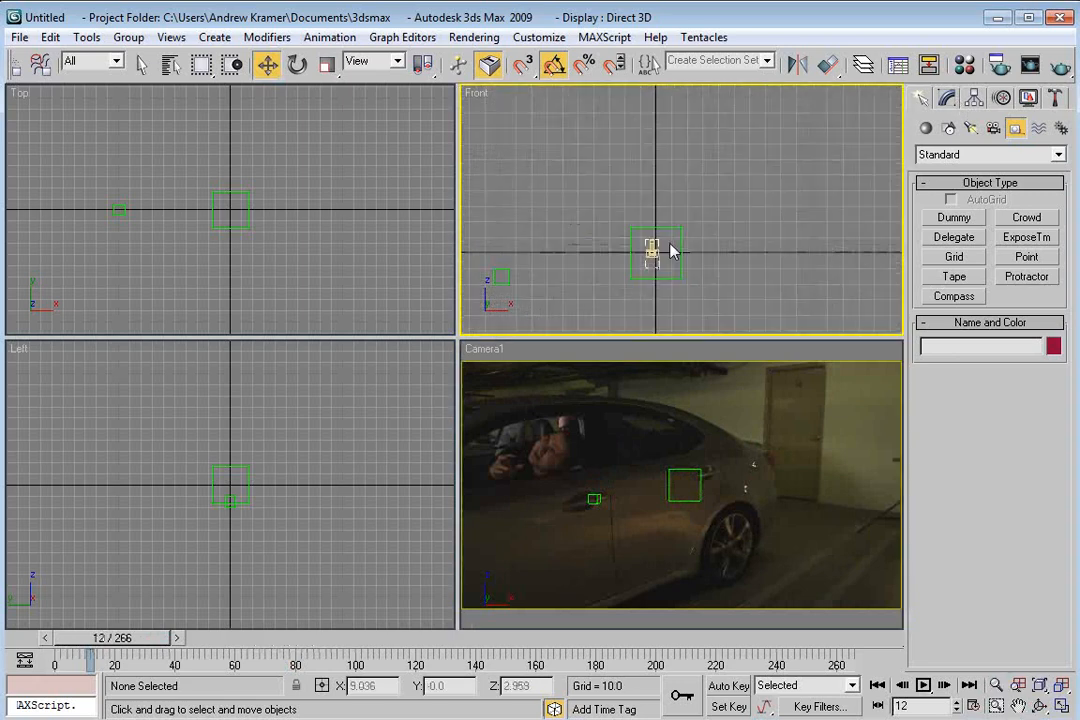
scroll(634, 248, down, 5)
middle_drag(706, 216, 681, 224)
scroll(680, 241, up, 5)
scroll(681, 224, up, 2)
scroll(680, 223, down, 5)
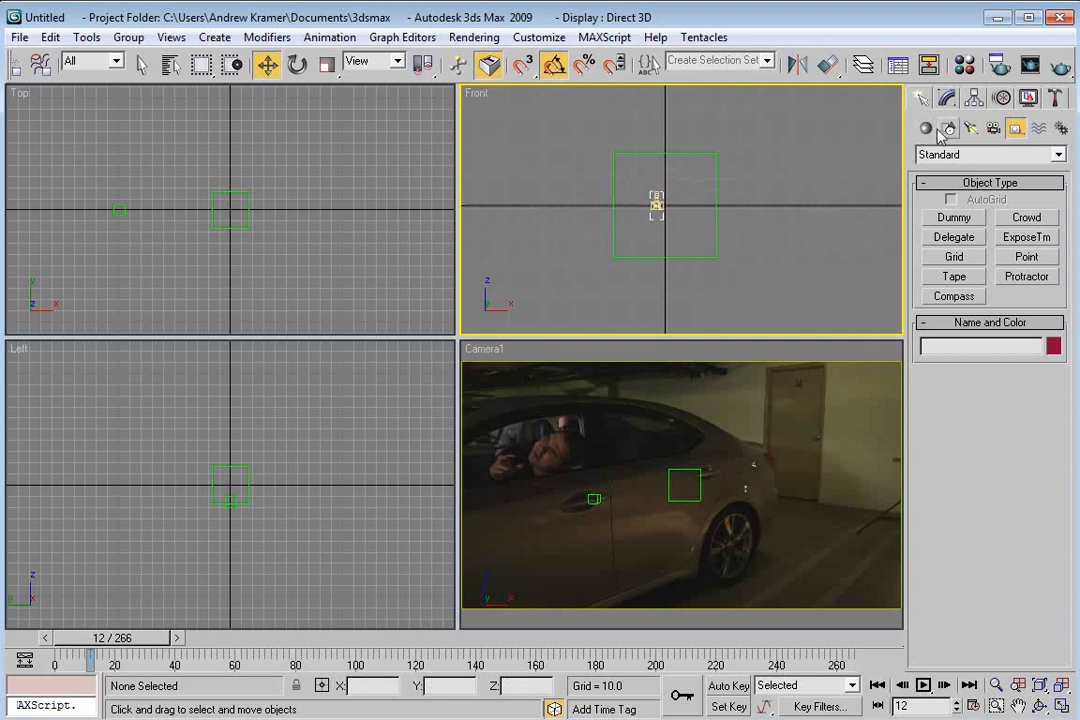
click(949, 130)
click(938, 236)
scroll(653, 246, down, 4)
middle_drag(713, 178, 719, 208)
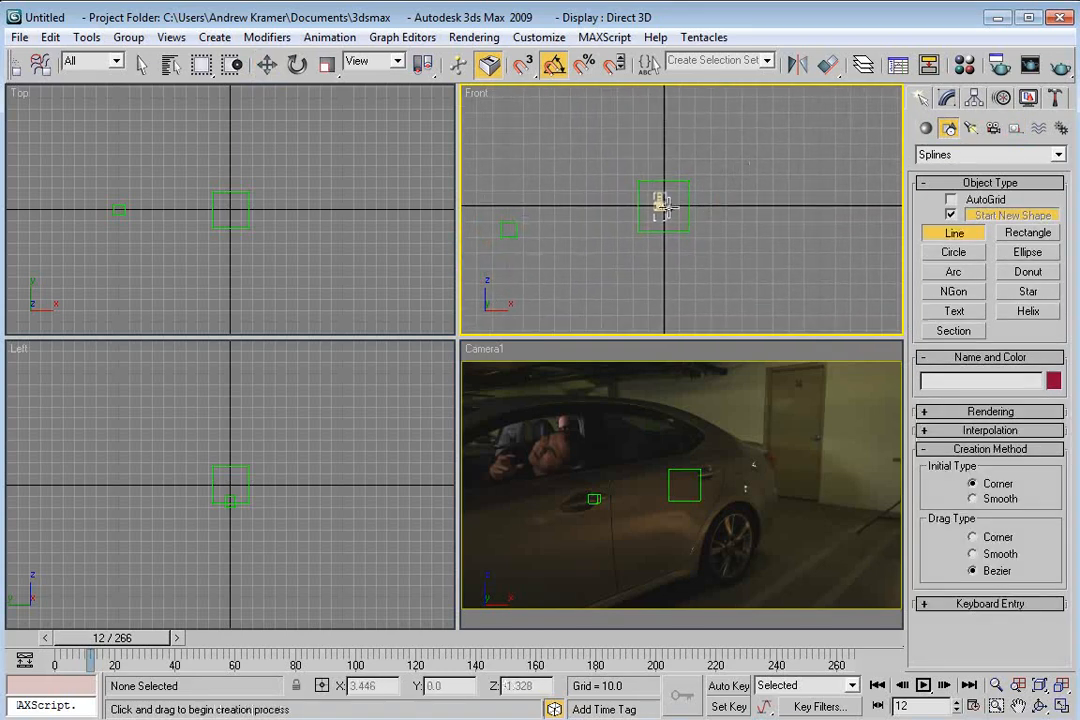
middle_drag(687, 245, 664, 215)
key(alt+w)
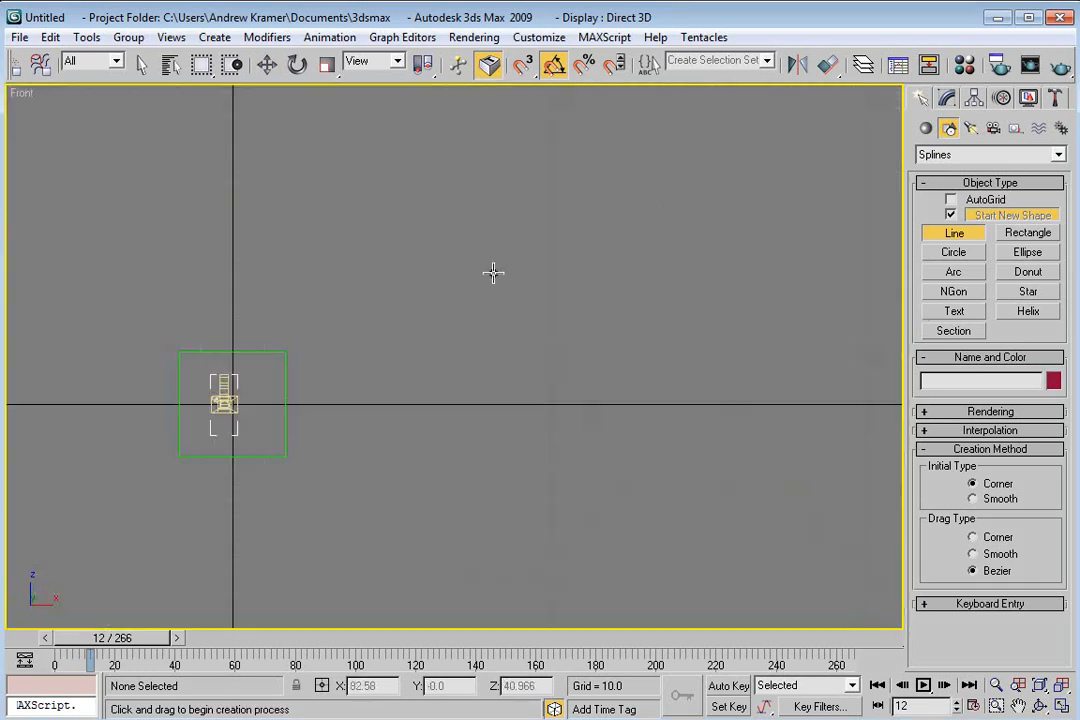
scroll(513, 289, down, 2)
click(454, 332)
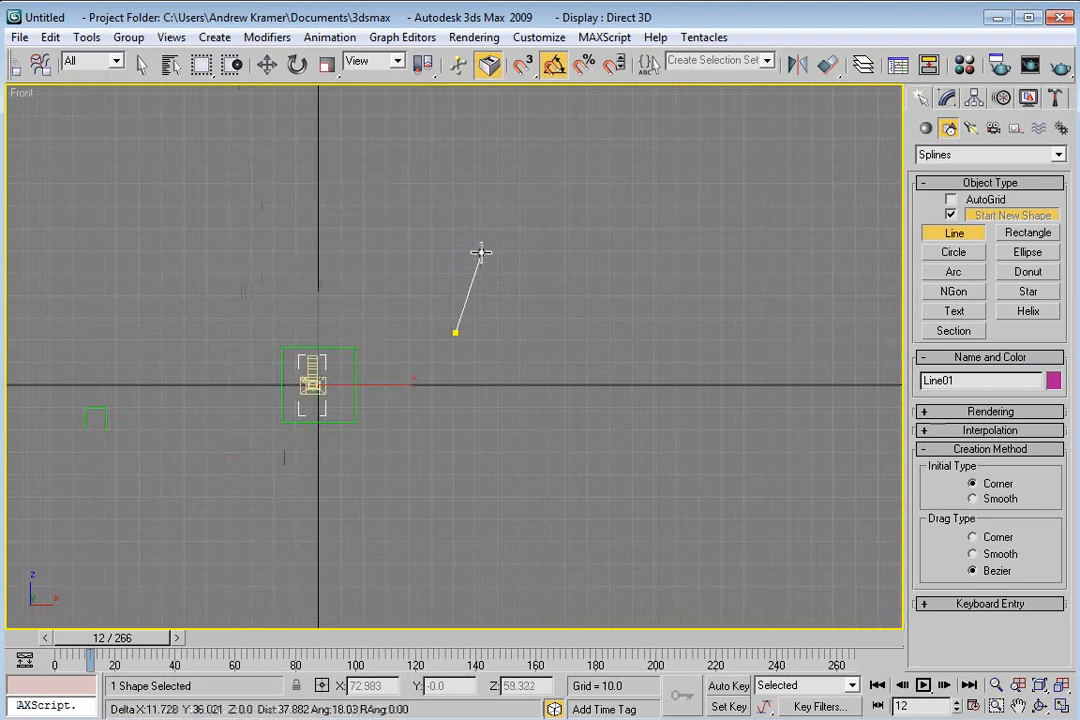
click(483, 254)
click(502, 284)
click(534, 332)
click(505, 403)
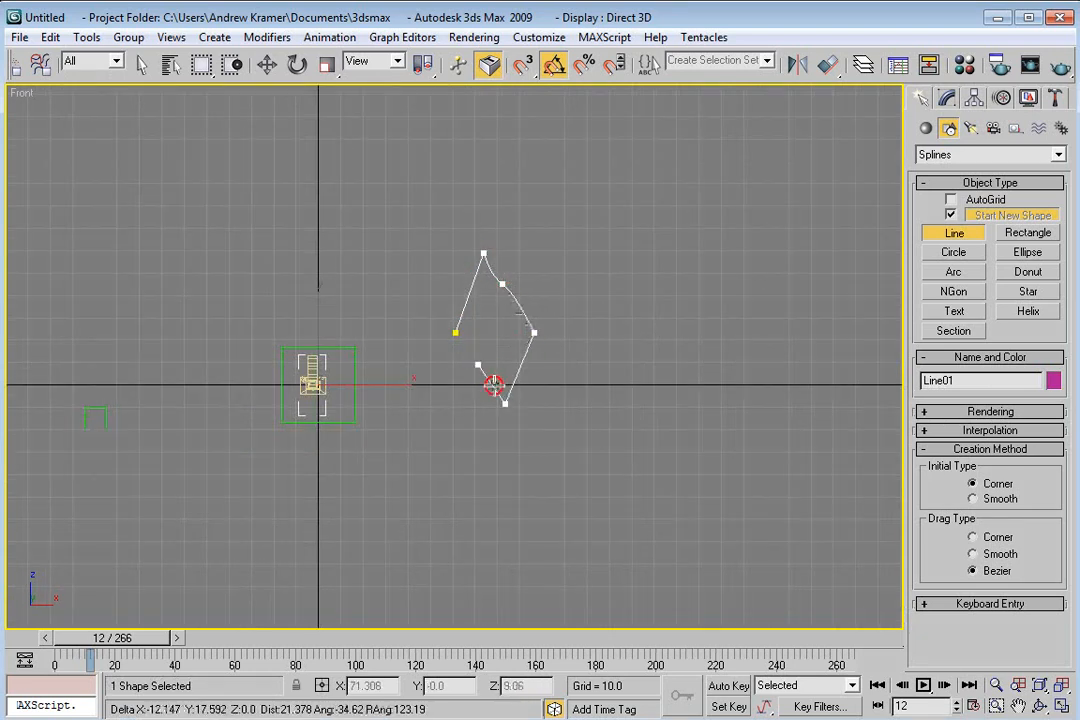
click(456, 333)
click(697, 543)
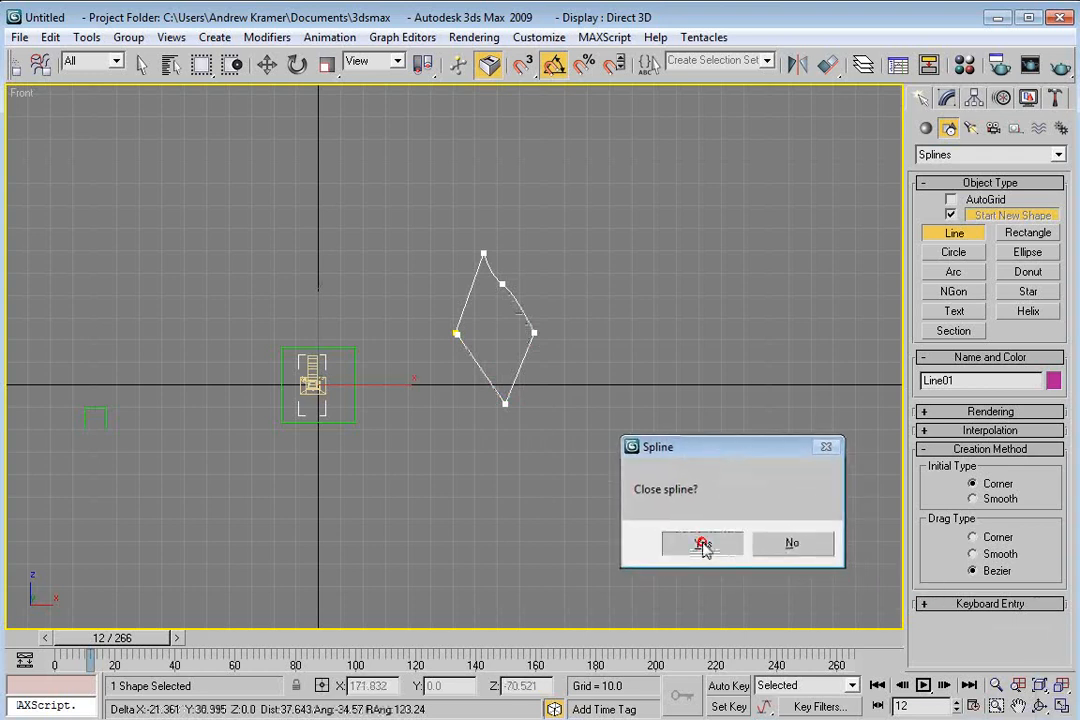
Step: Draw three more closed shard splines: a small five-sided one, a large pointed one and a curved triangular one
click(593, 222)
click(577, 231)
click(577, 264)
click(589, 265)
click(614, 260)
click(613, 249)
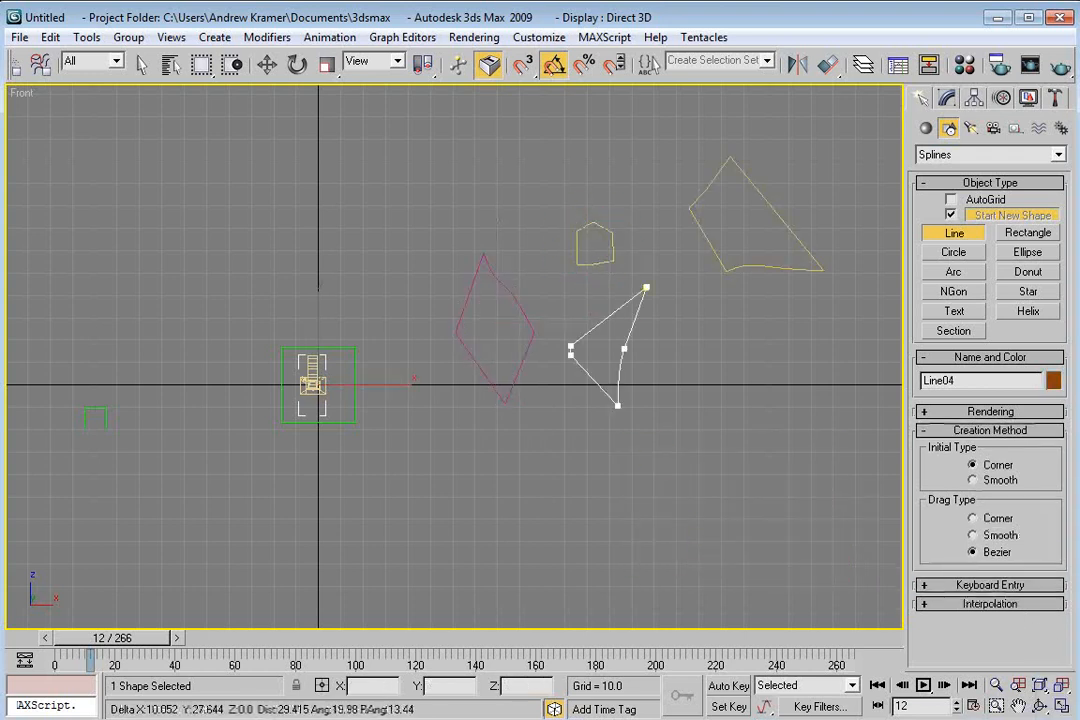
click(640, 289)
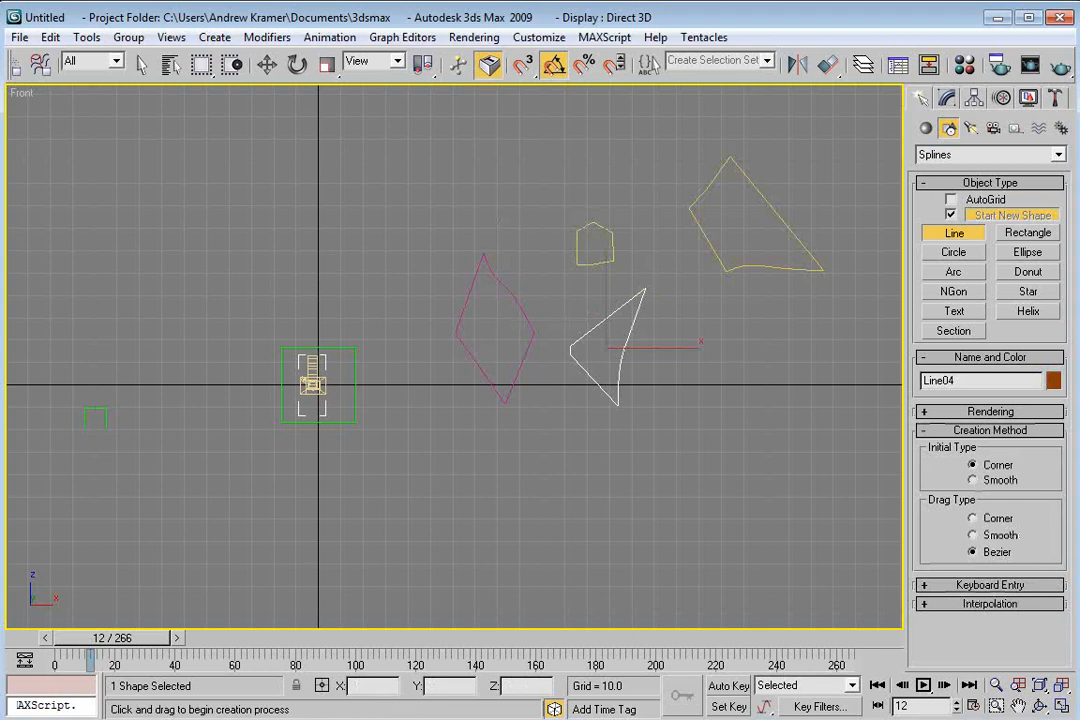
right_click(737, 358)
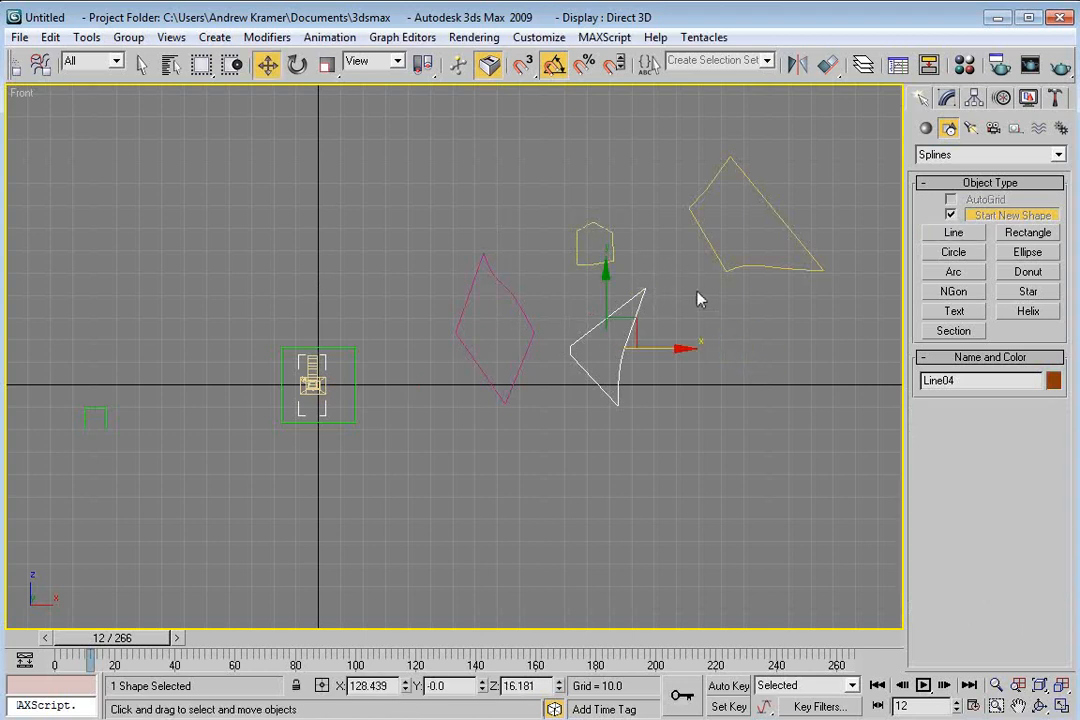
Step: Attach Line01, Line02 and Line03 to the selected Line04 spline with Attach Multiple
middle_drag(698, 292, 678, 315)
click(705, 406)
click(610, 332)
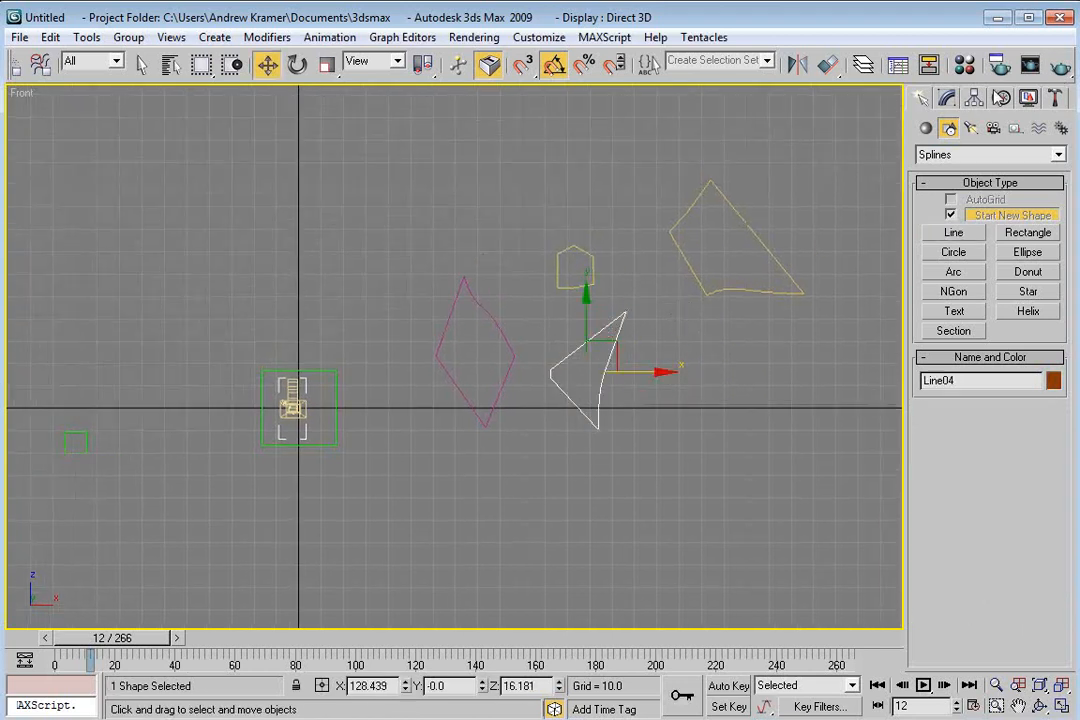
click(947, 98)
scroll(1020, 460, down, 5)
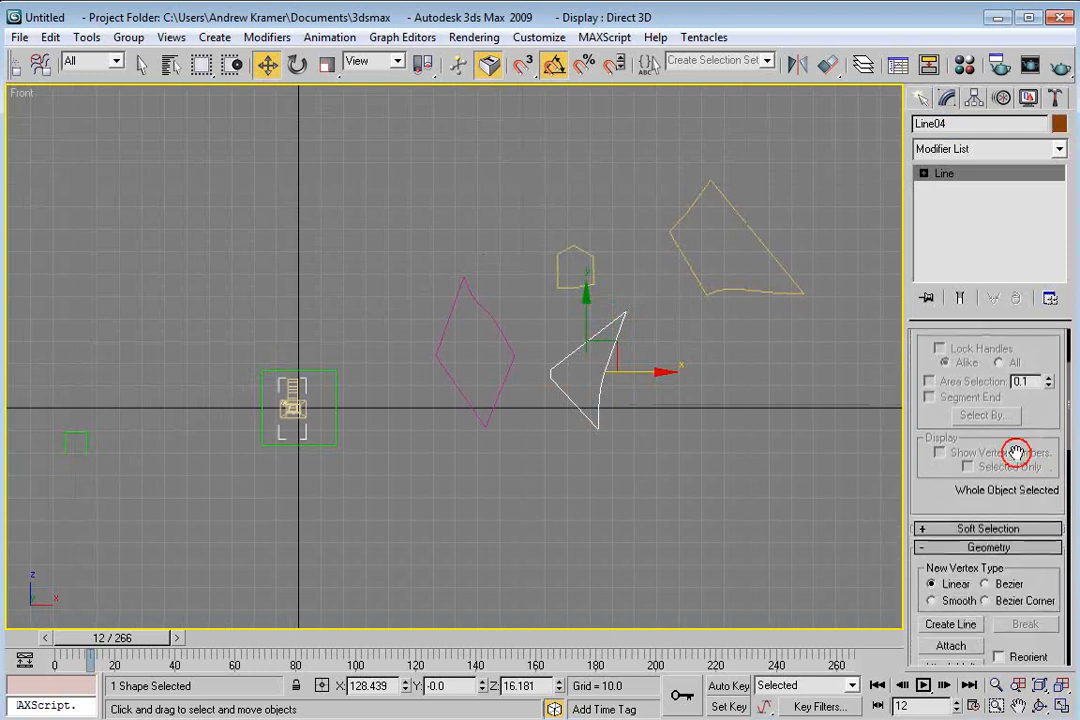
click(949, 551)
click(376, 252)
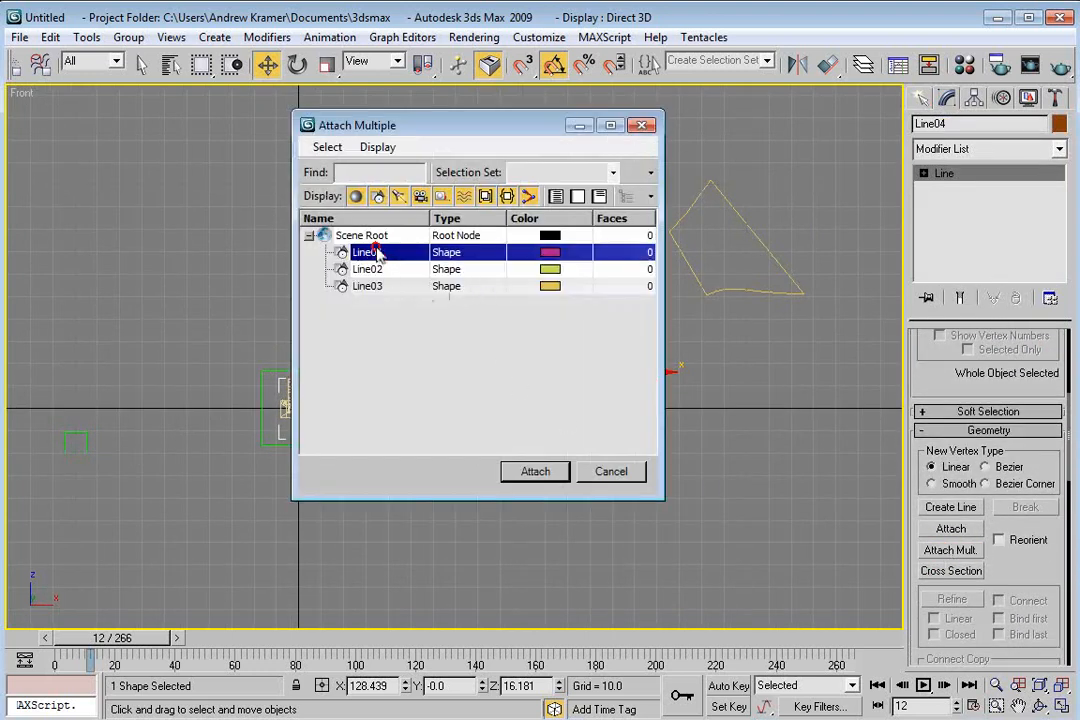
shift+click(374, 288)
click(535, 471)
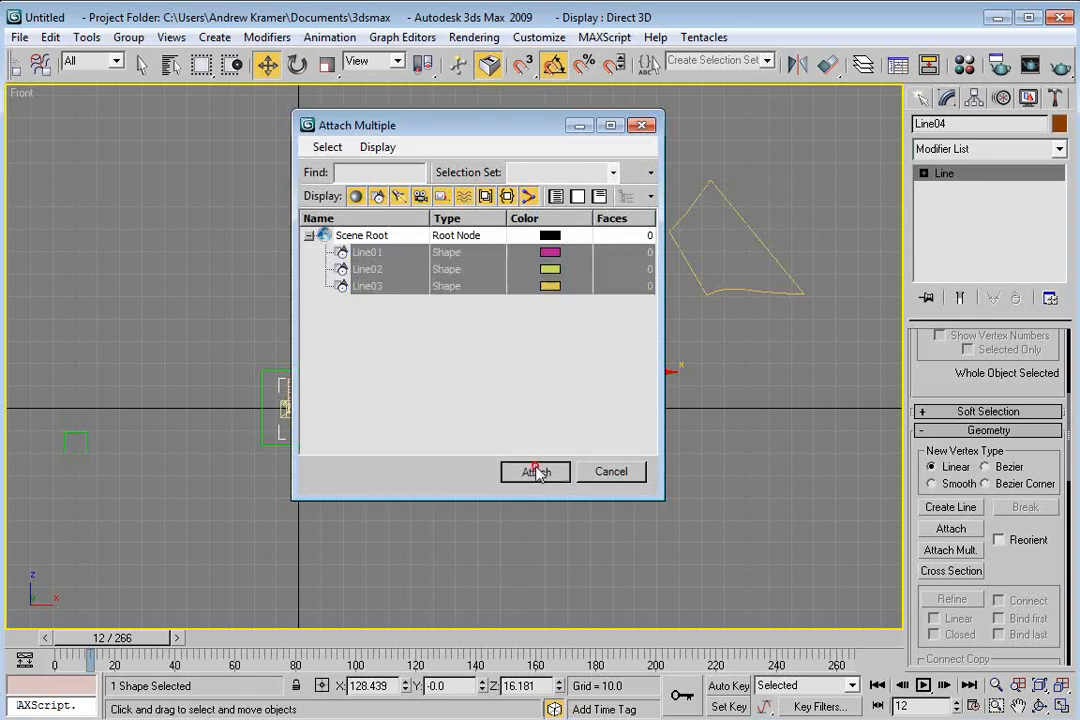
Step: Apply the Bevel modifier to the combined shard spline
drag(1050, 372, 960, 495)
drag(1038, 345, 1030, 418)
click(1018, 151)
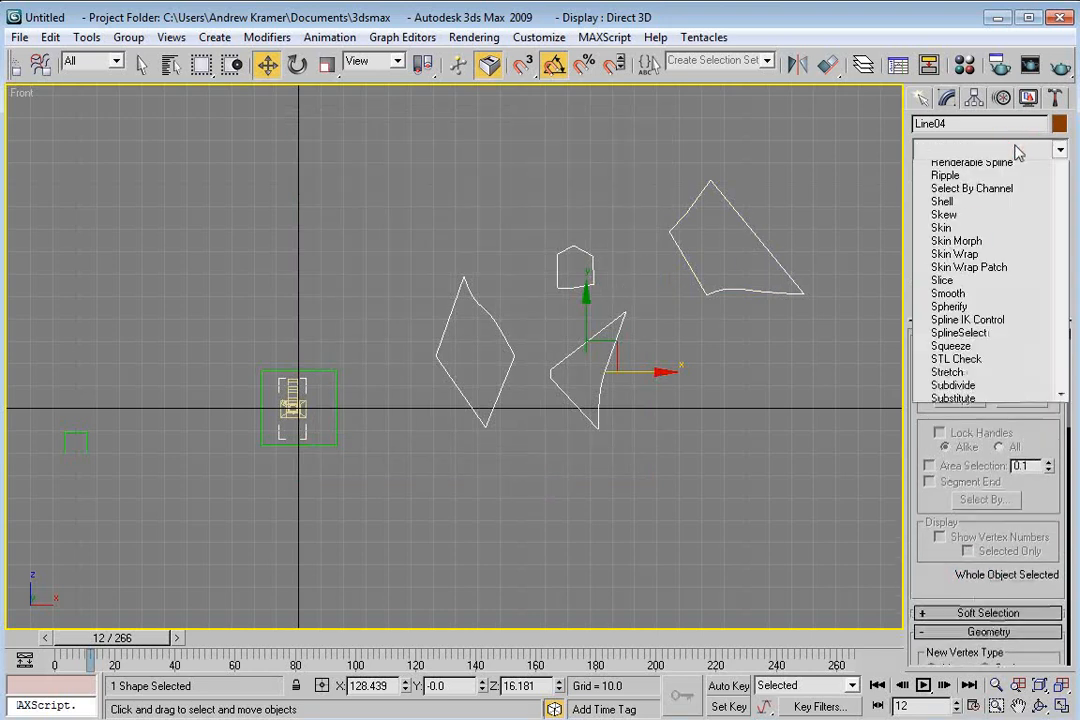
click(943, 464)
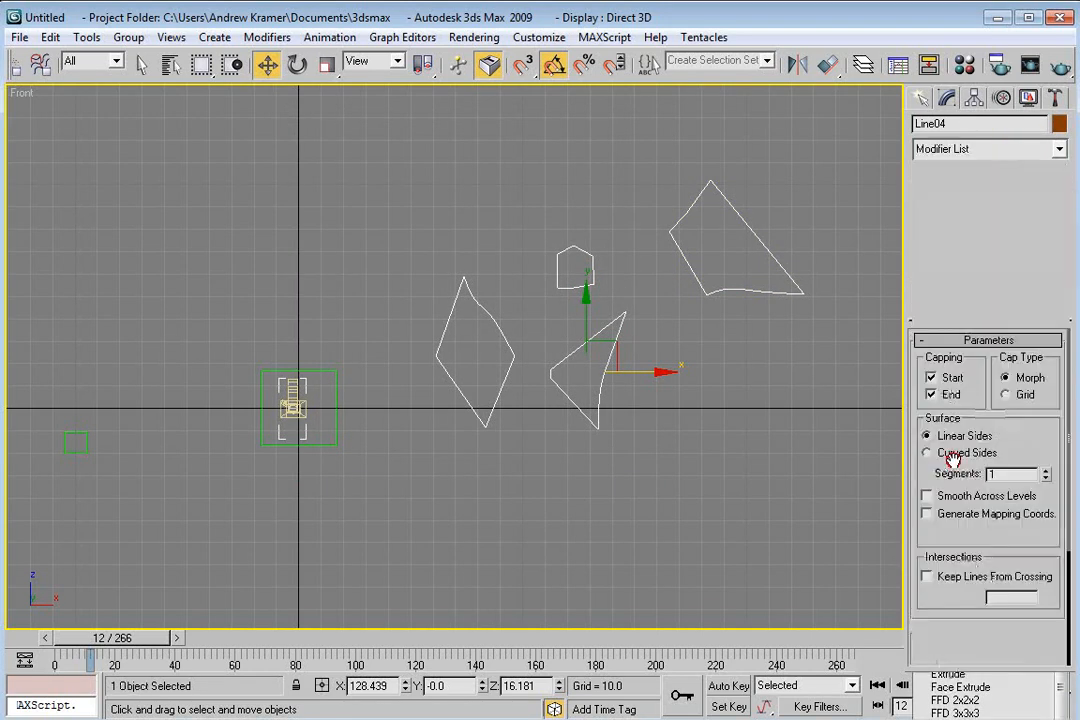
Step: Frame the shards in a Perspective view and raise the Bevel's Level 1 height to give them a thin thickness
key(alt+w)
right_click(706, 482)
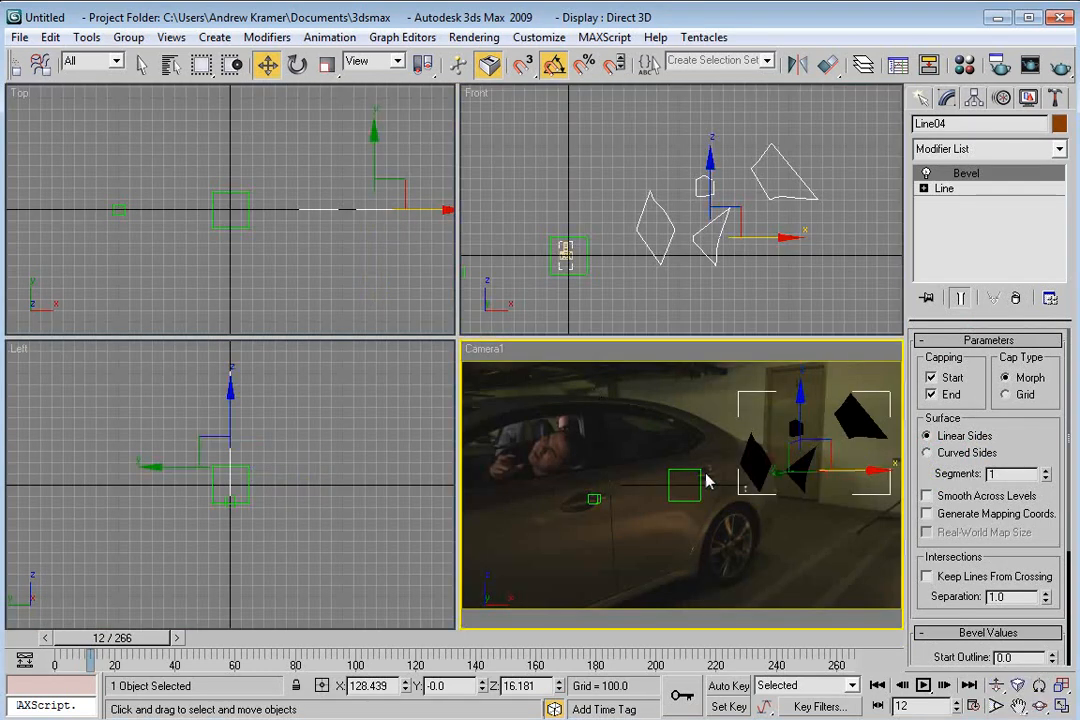
key(p)
key(z)
alt+middle_drag(803, 468, 708, 506)
drag(966, 538, 940, 404)
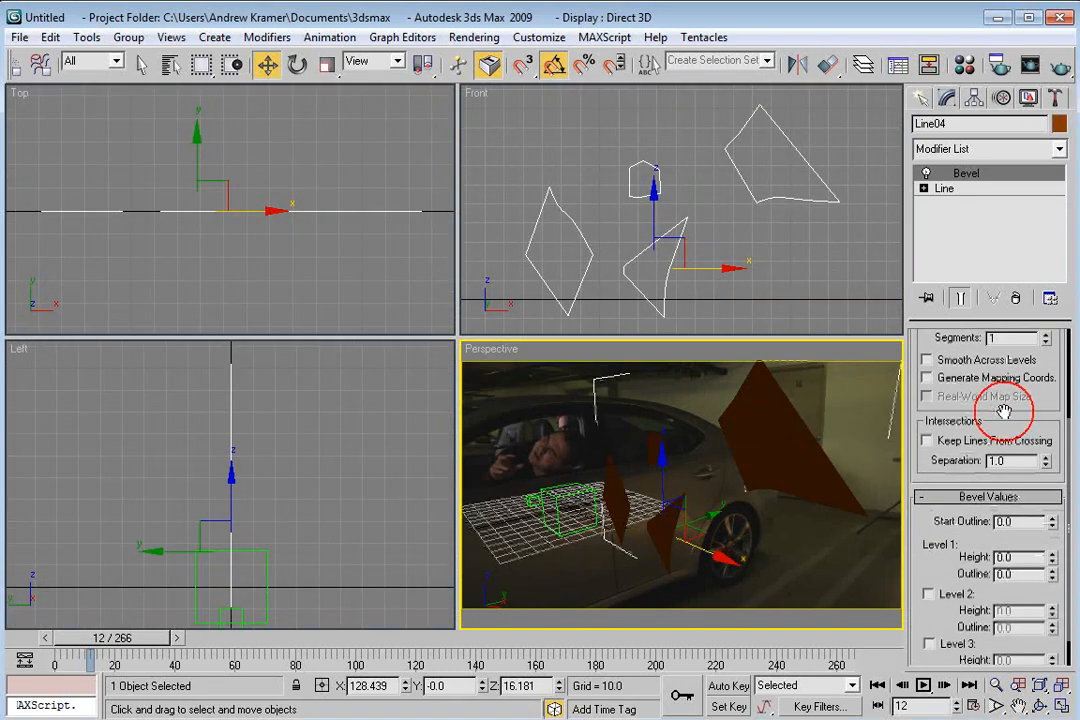
drag(1052, 557, 1051, 551)
alt+middle_drag(694, 482, 663, 458)
Step: Return the timeline to frame 0 and convert the beveled shards to an Editable Poly
key(Home)
right_click(692, 426)
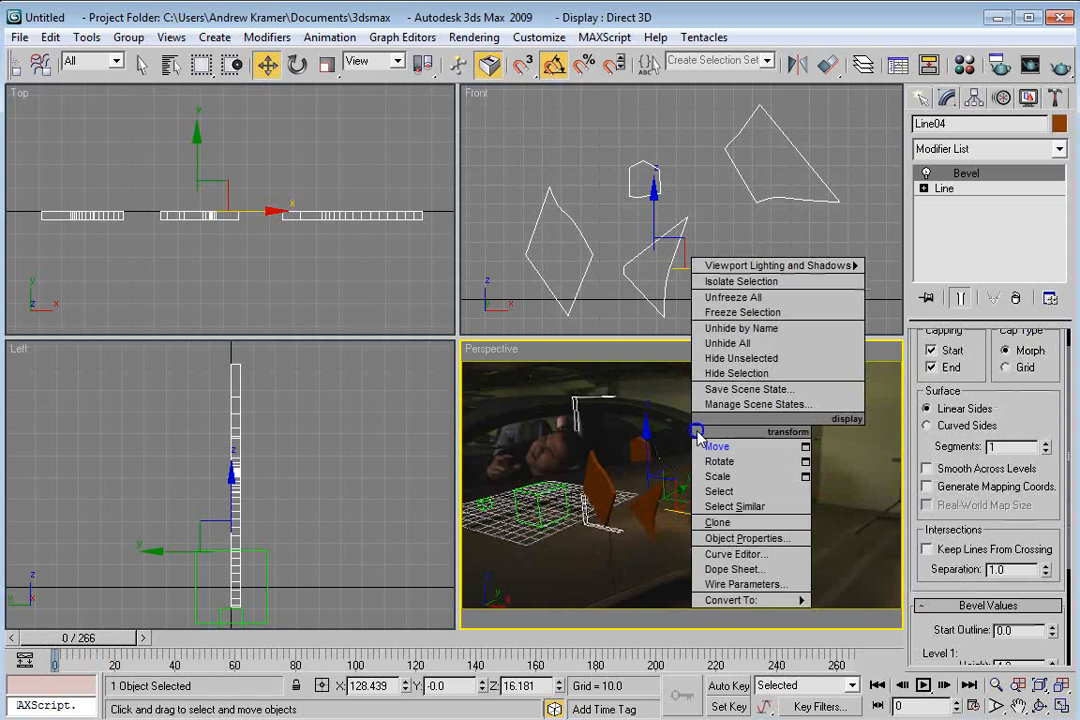
mouse_move(768, 604)
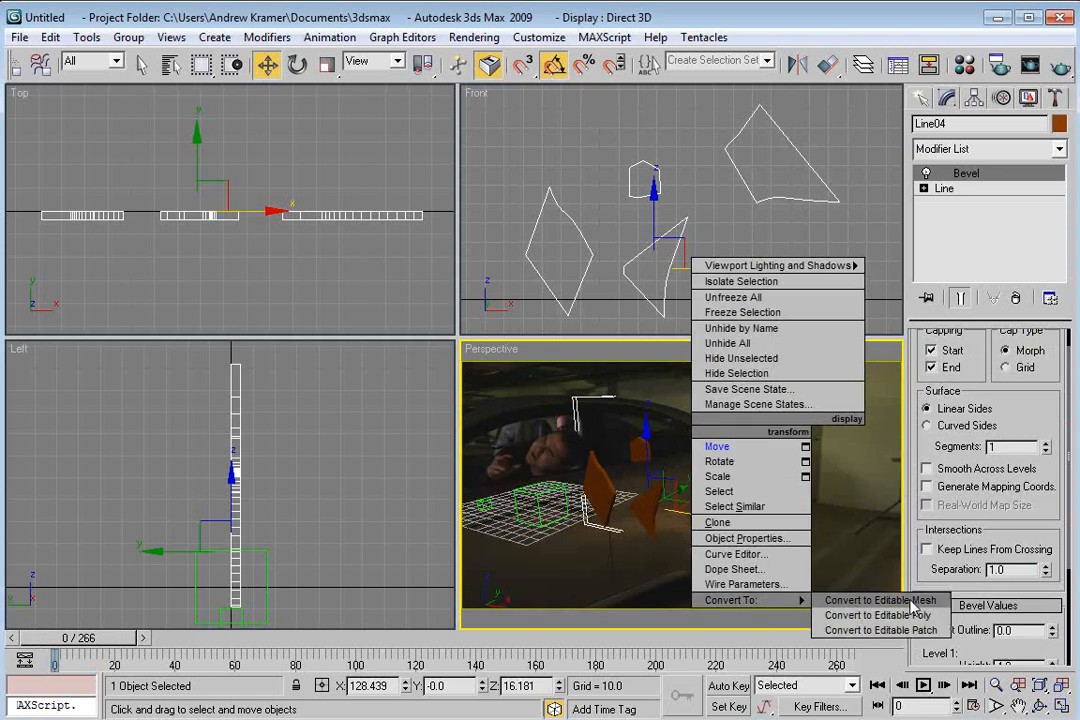
click(862, 615)
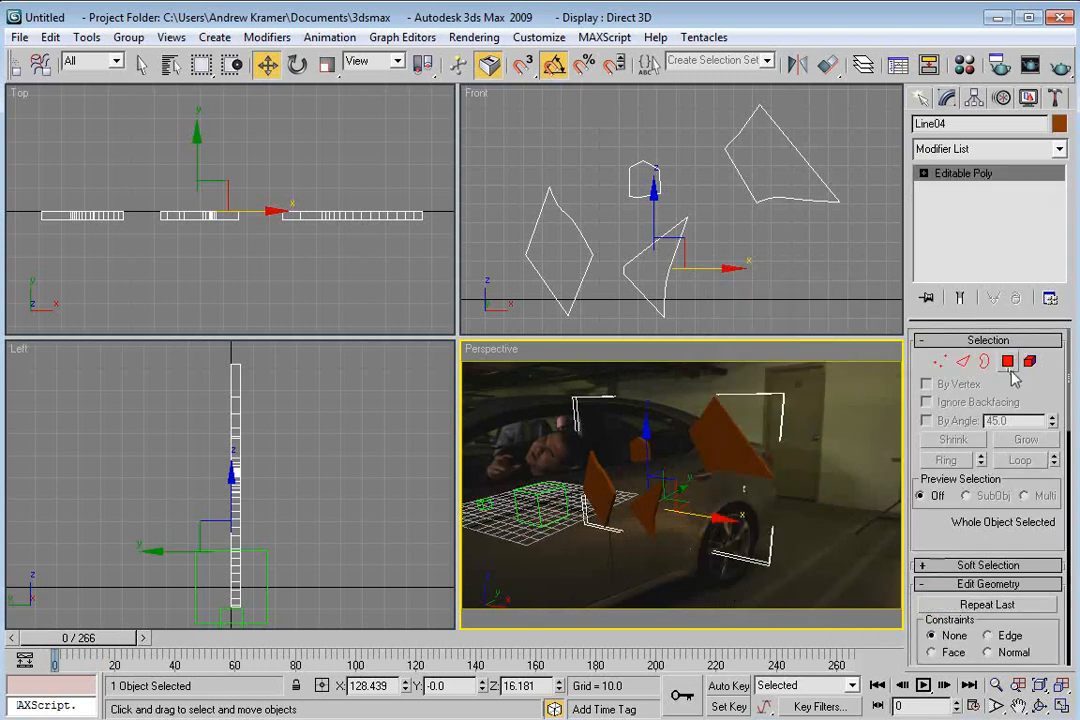
Step: Select all of the shards' polygons in the Front viewport and set their material ID to 1
click(1008, 362)
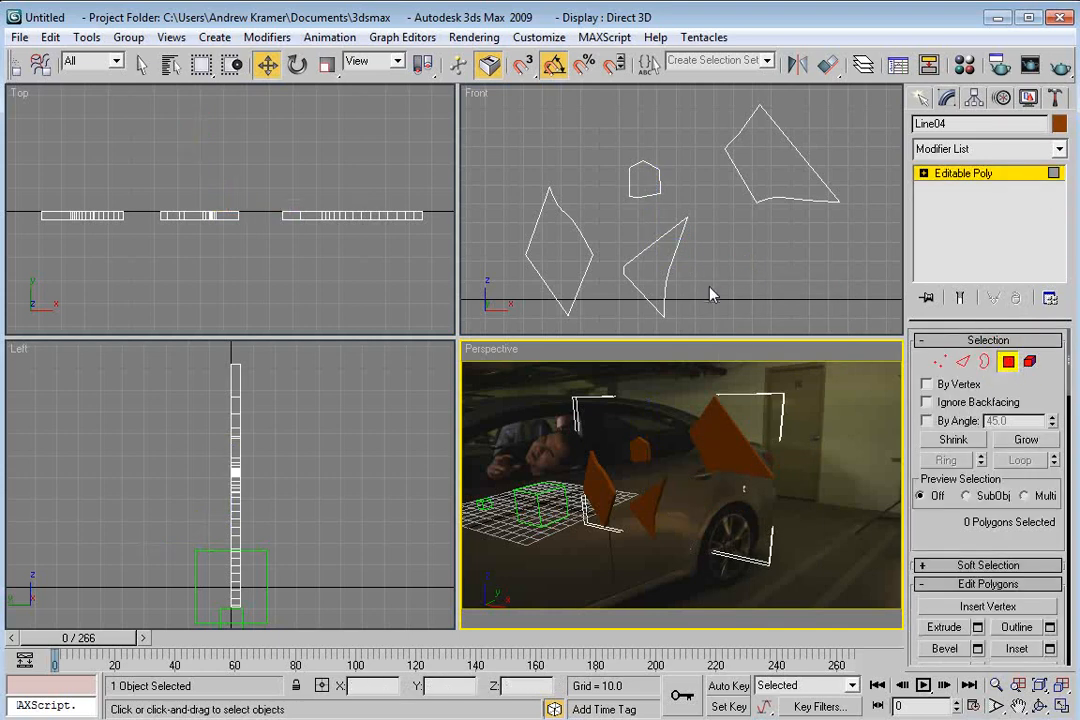
scroll(617, 204, down, 2)
drag(580, 157, 826, 316)
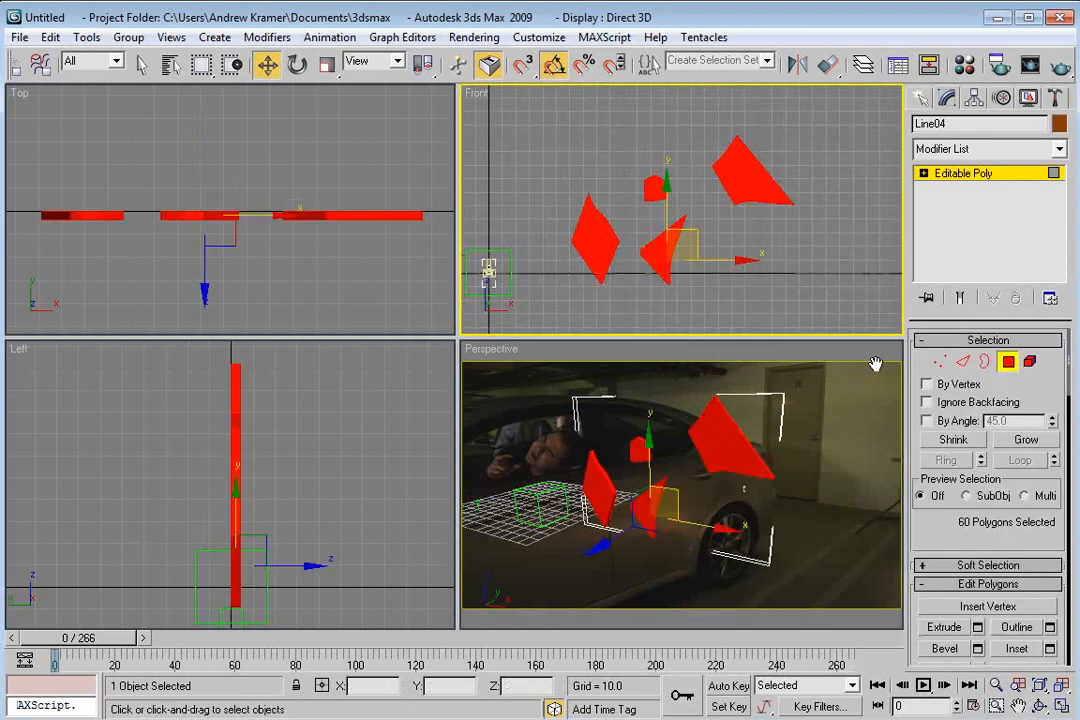
drag(1005, 566, 1005, 422)
drag(1069, 382, 1069, 551)
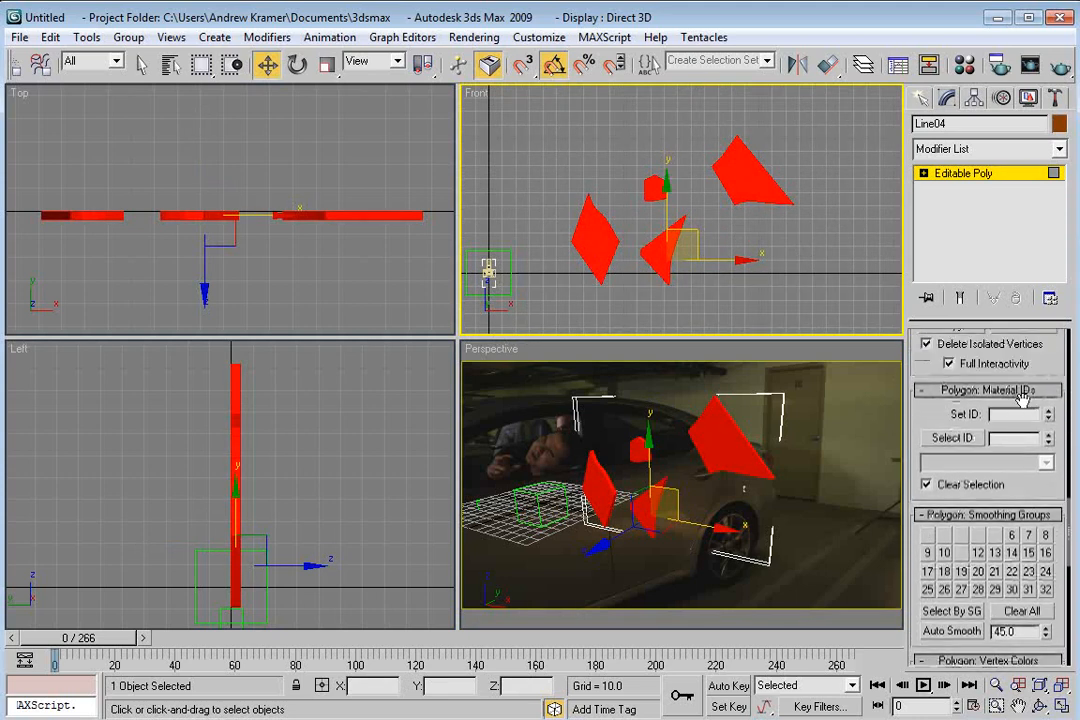
drag(1022, 399, 1024, 427)
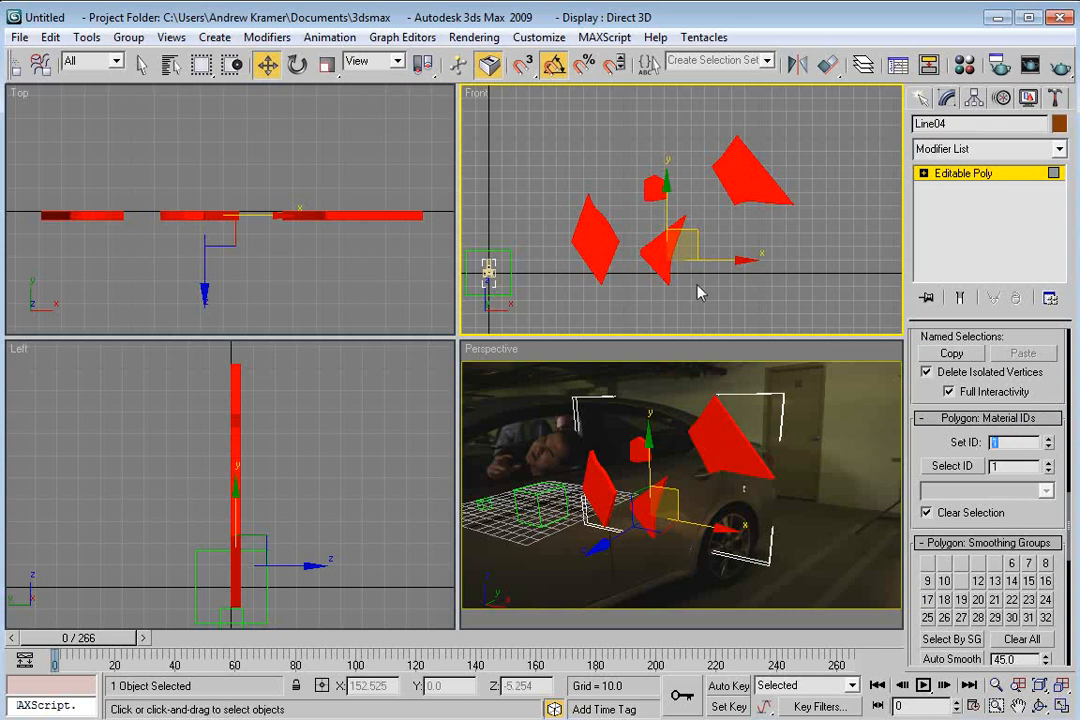
Step: Select only the thin side polygons of the shards from the Left viewport, and finally clear the polygon selection
click(738, 306)
click(355, 445)
scroll(315, 490, down, 2)
middle_drag(317, 490, 325, 484)
drag(243, 377, 243, 616)
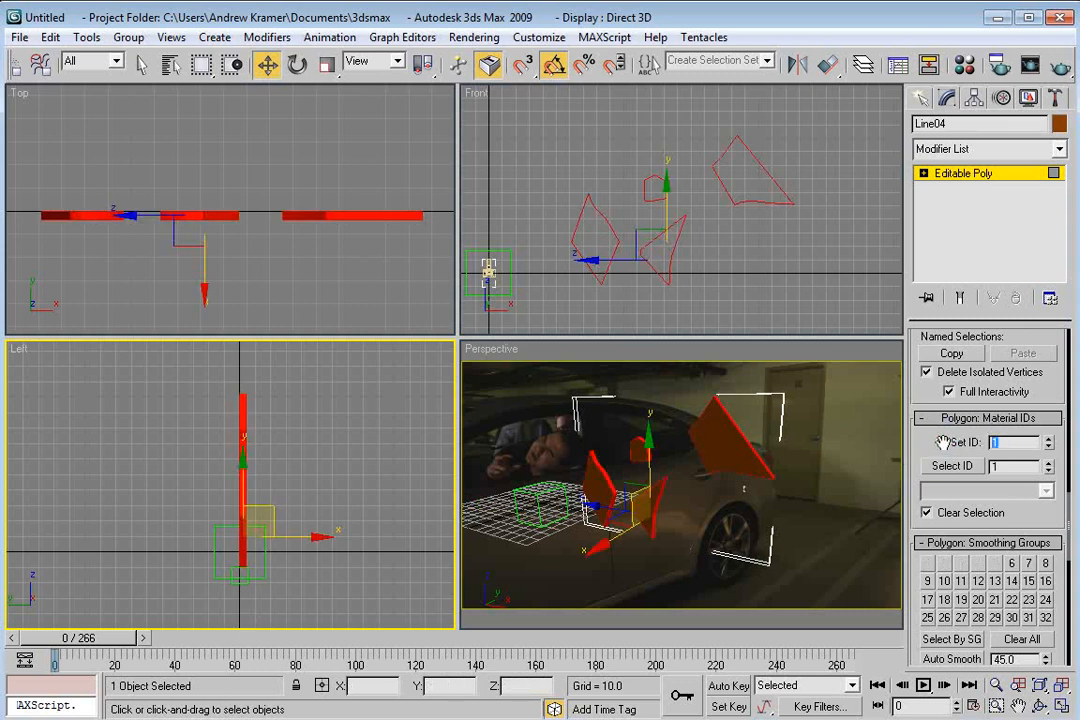
click(832, 422)
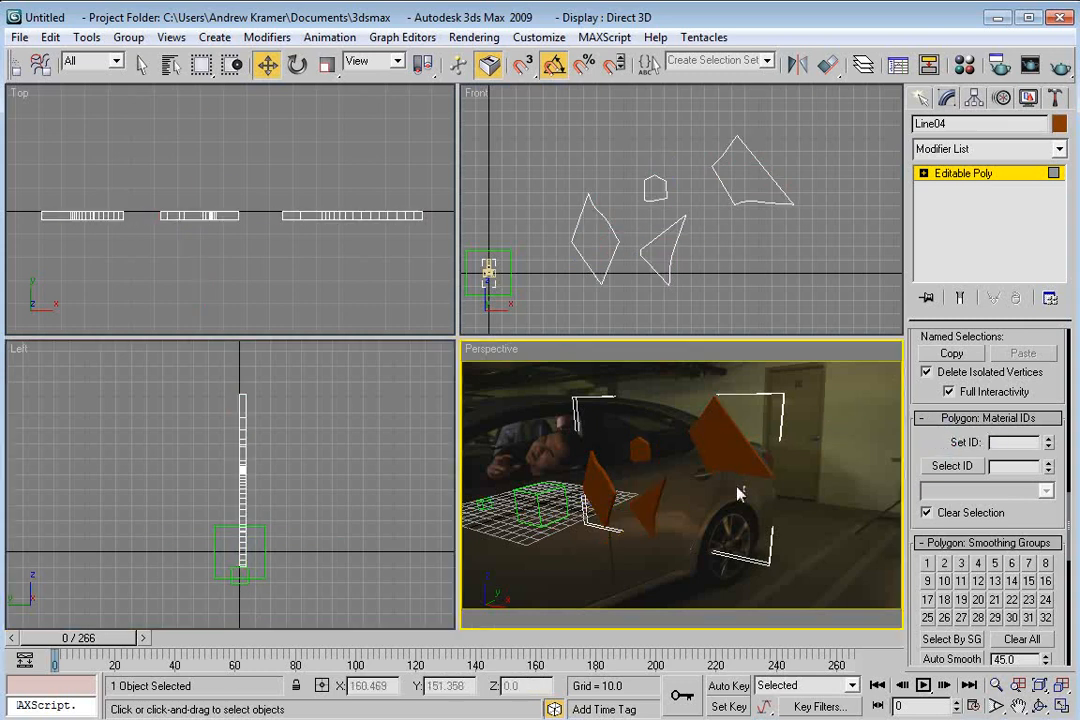
Step: Change the first material slot to a Multi/Sub-Object material, keeping the old material as a sub-material
mouse_move(726, 486)
alt+middle_down()
mouse_move(695, 492)
mouse_move(715, 490)
alt+middle_up()
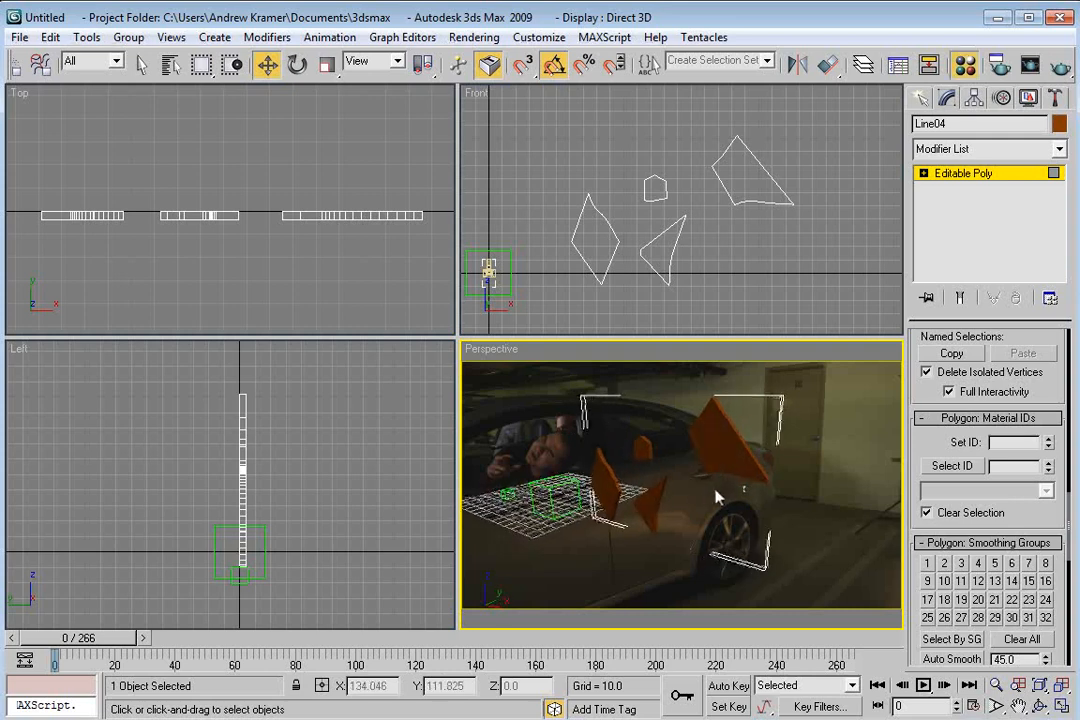
key(m)
click(440, 127)
click(362, 82)
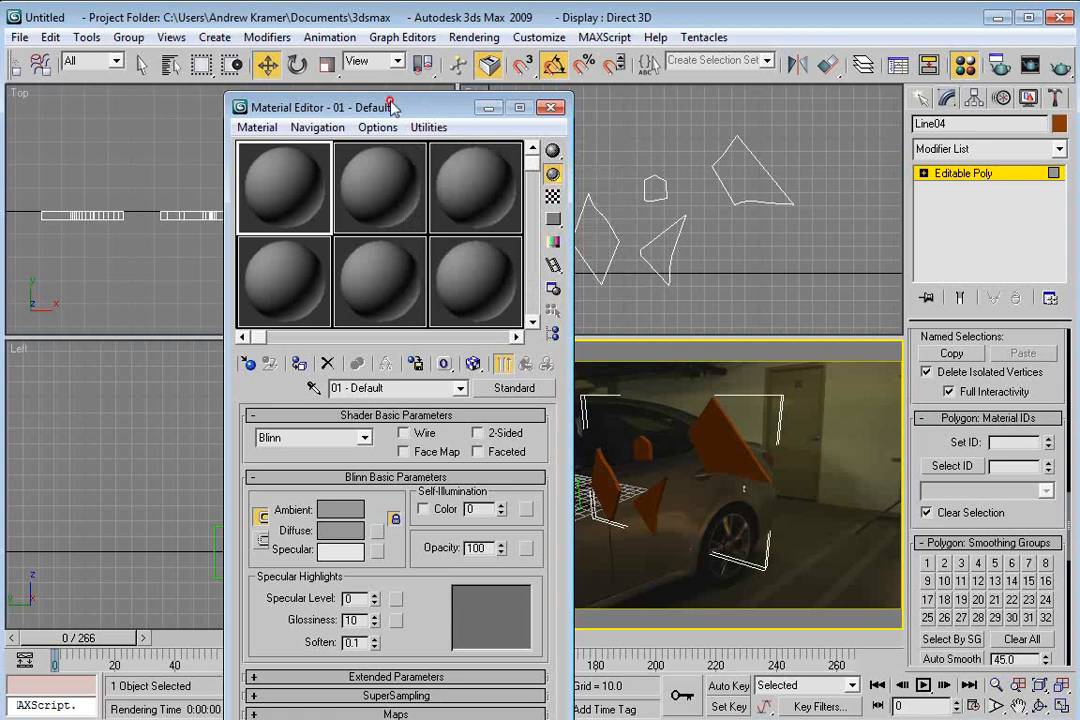
drag(424, 113, 295, 77)
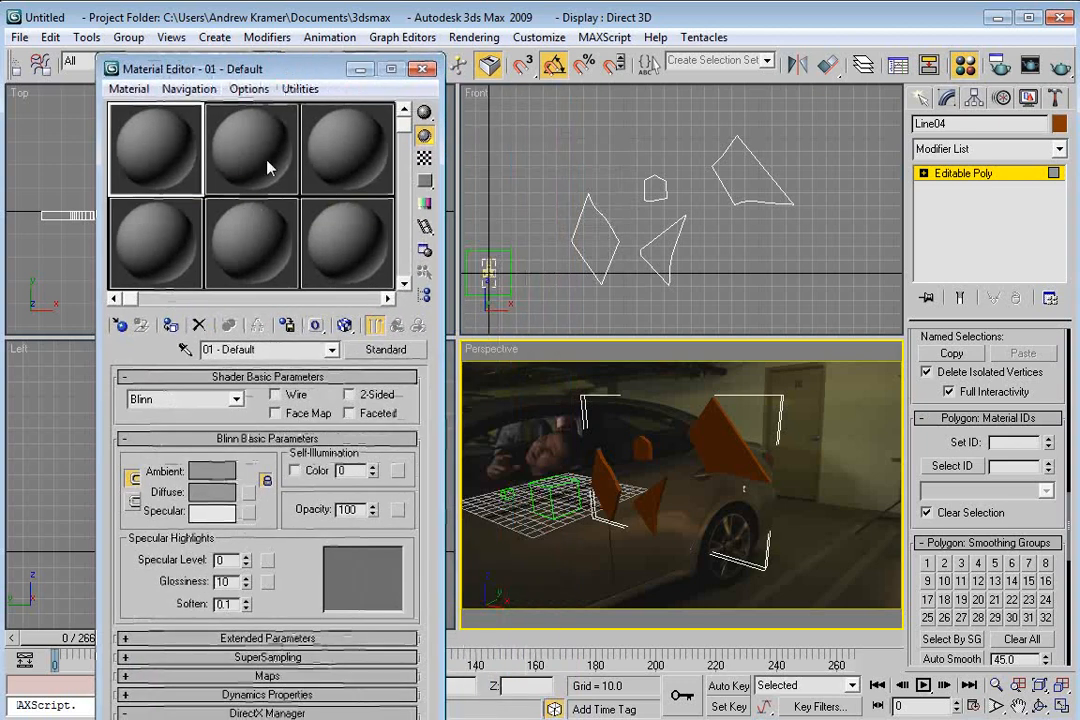
click(386, 349)
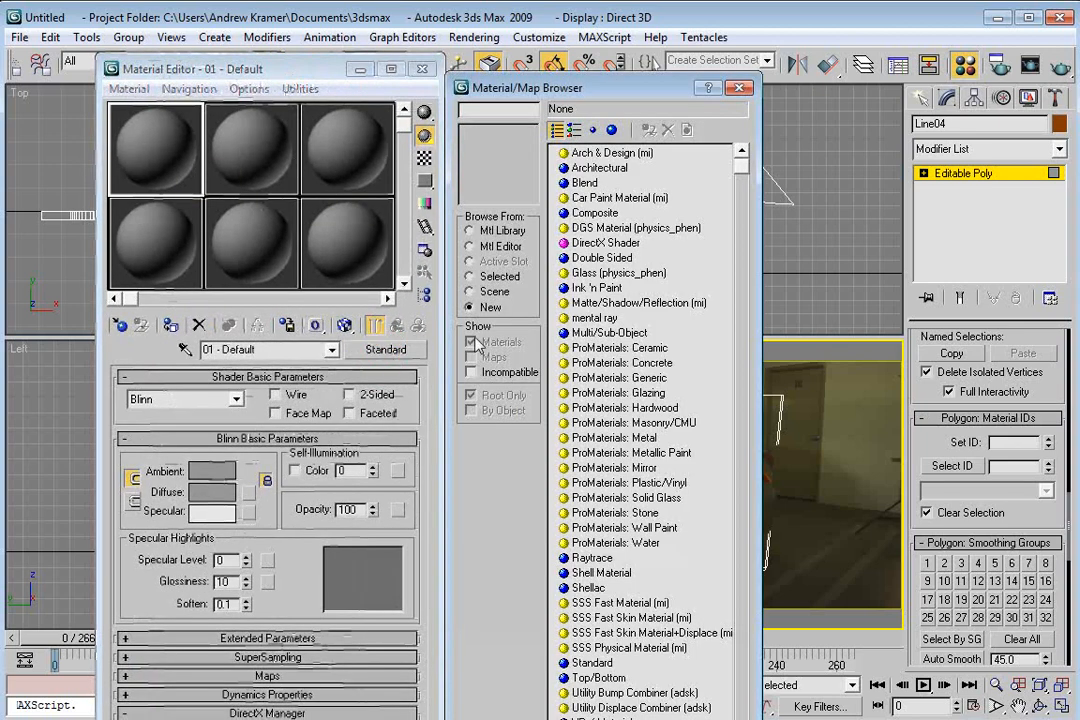
double_click(612, 333)
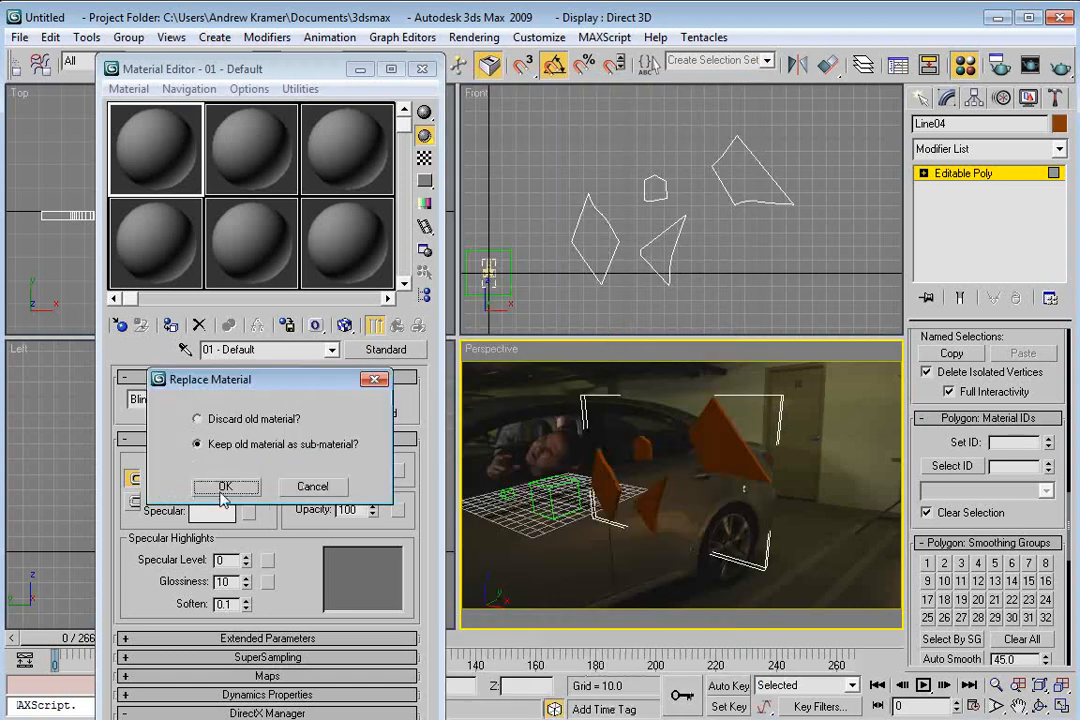
click(212, 488)
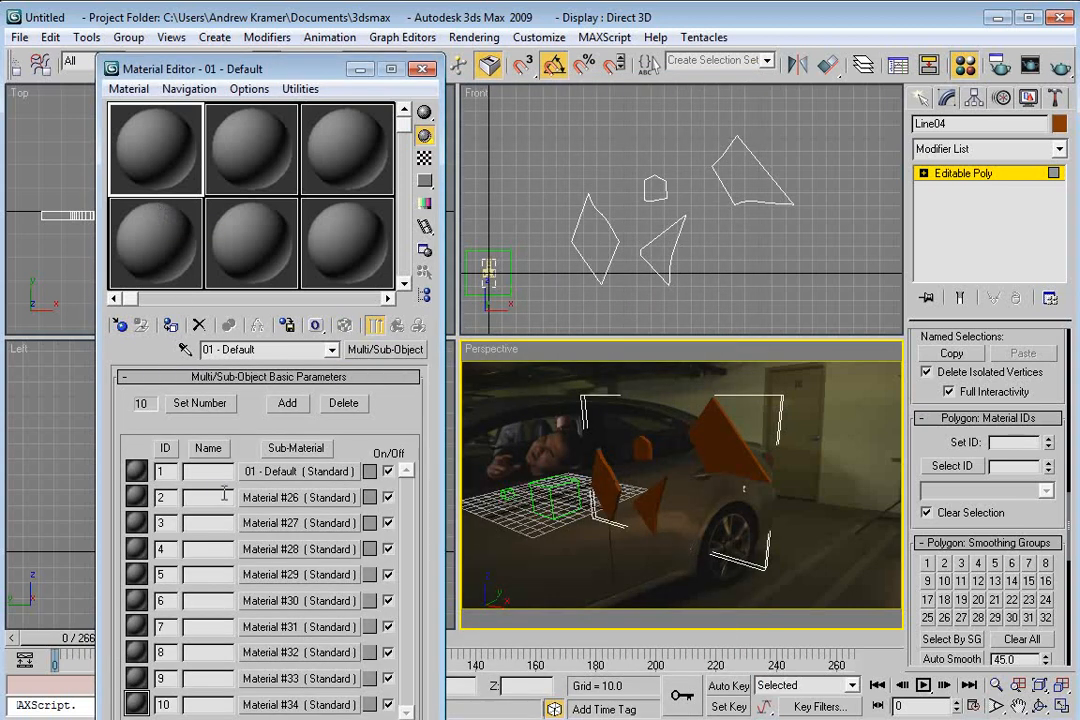
Step: Set the ambient and diffuse color of sub-material 1 to red, and return to the parent Multi/Sub-Object material
click(265, 472)
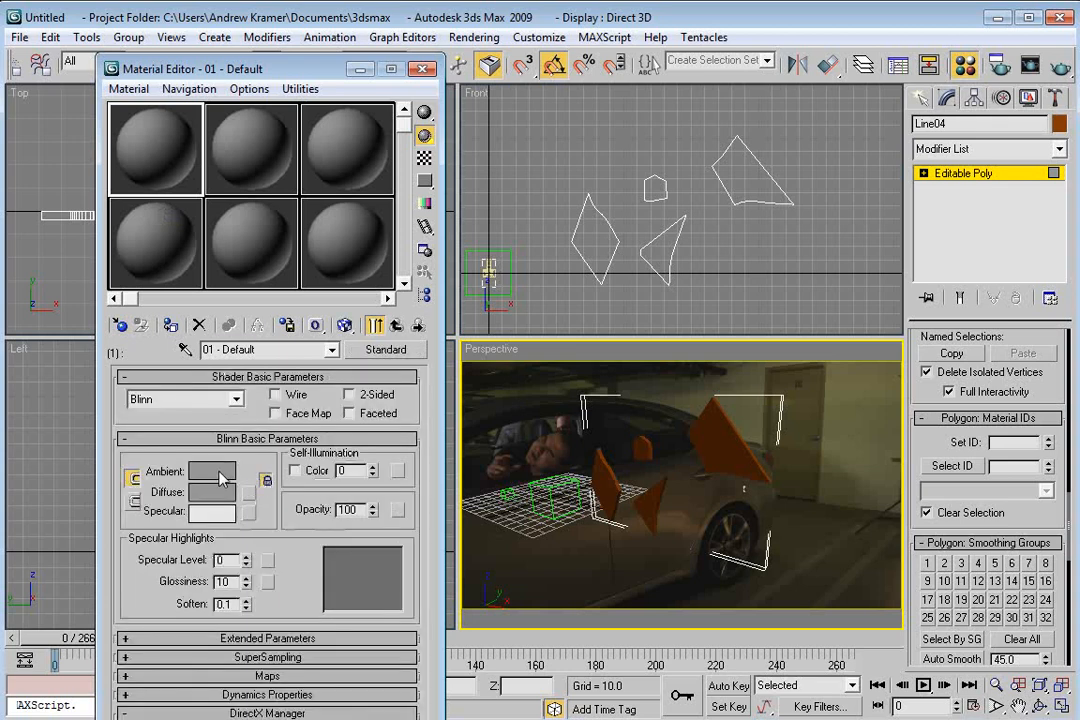
click(212, 471)
drag(430, 186, 519, 143)
click(688, 274)
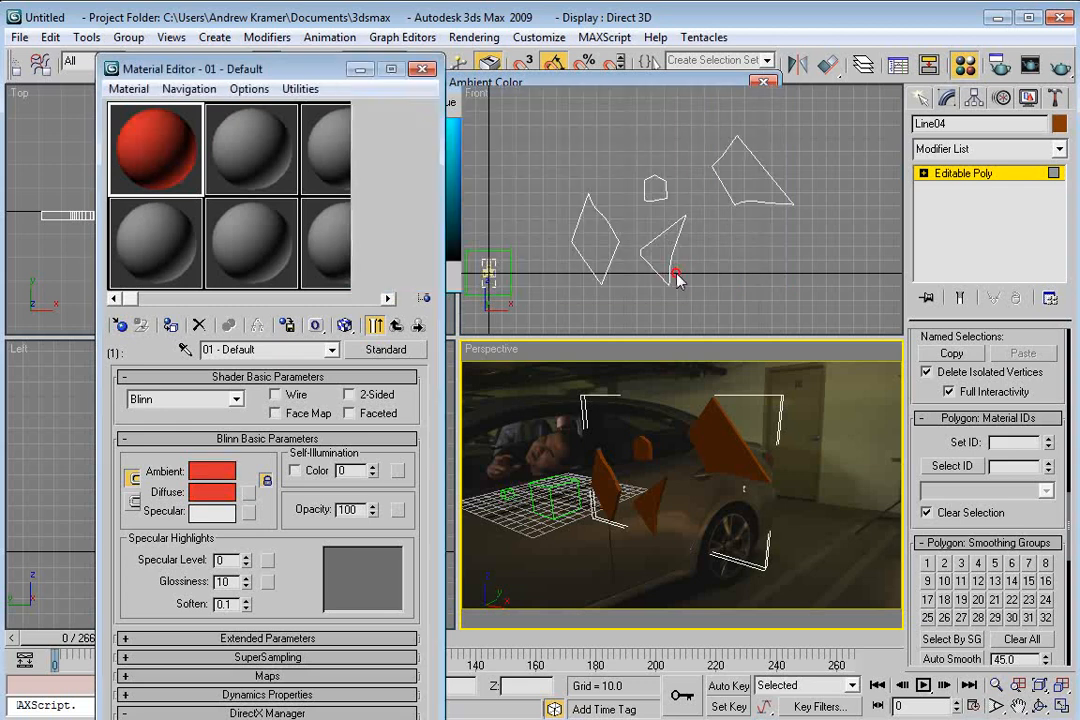
click(397, 326)
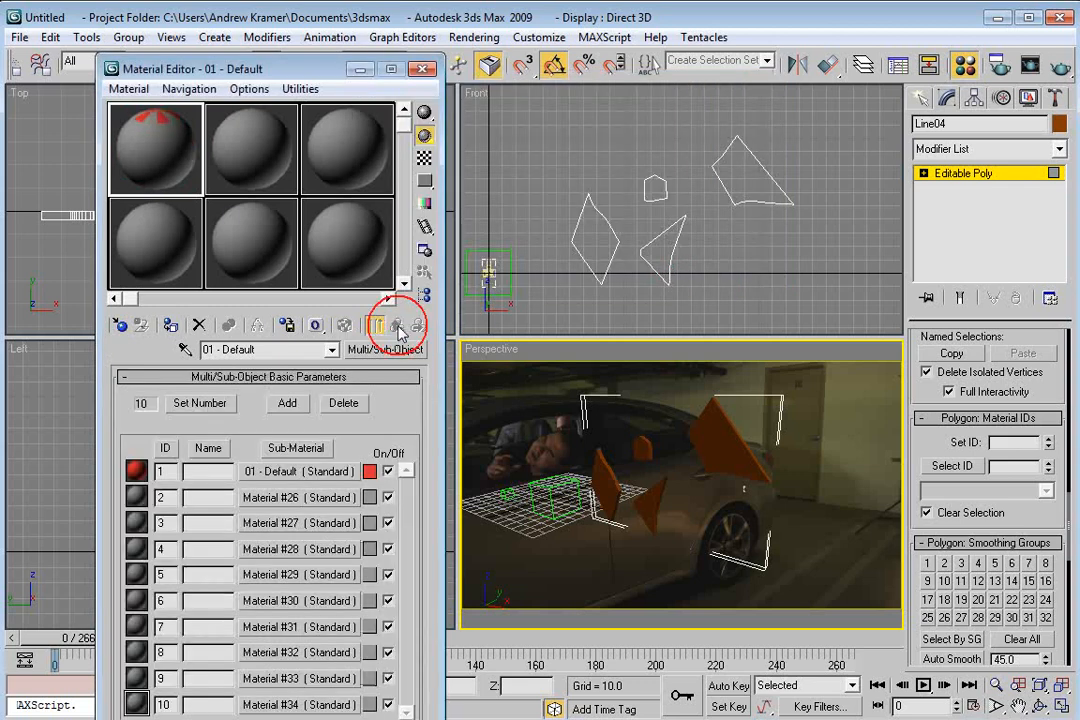
Step: Color sub-material 2 blue and apply the Multi/Sub-Object material to the glass shards
click(275, 500)
click(208, 471)
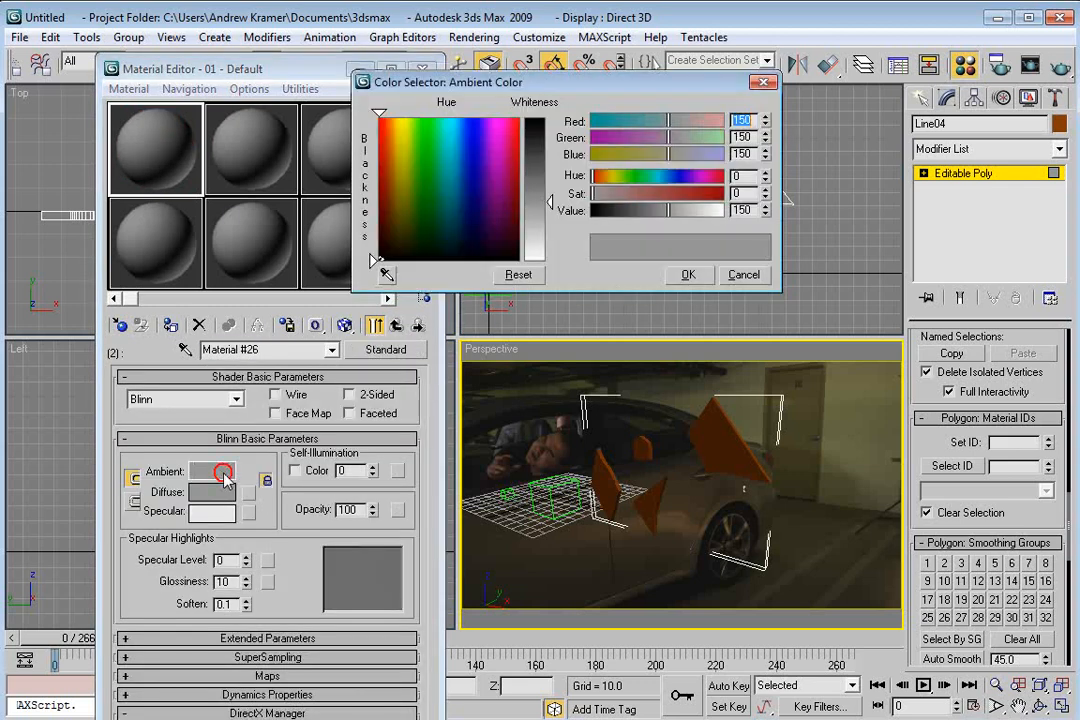
drag(482, 157, 463, 128)
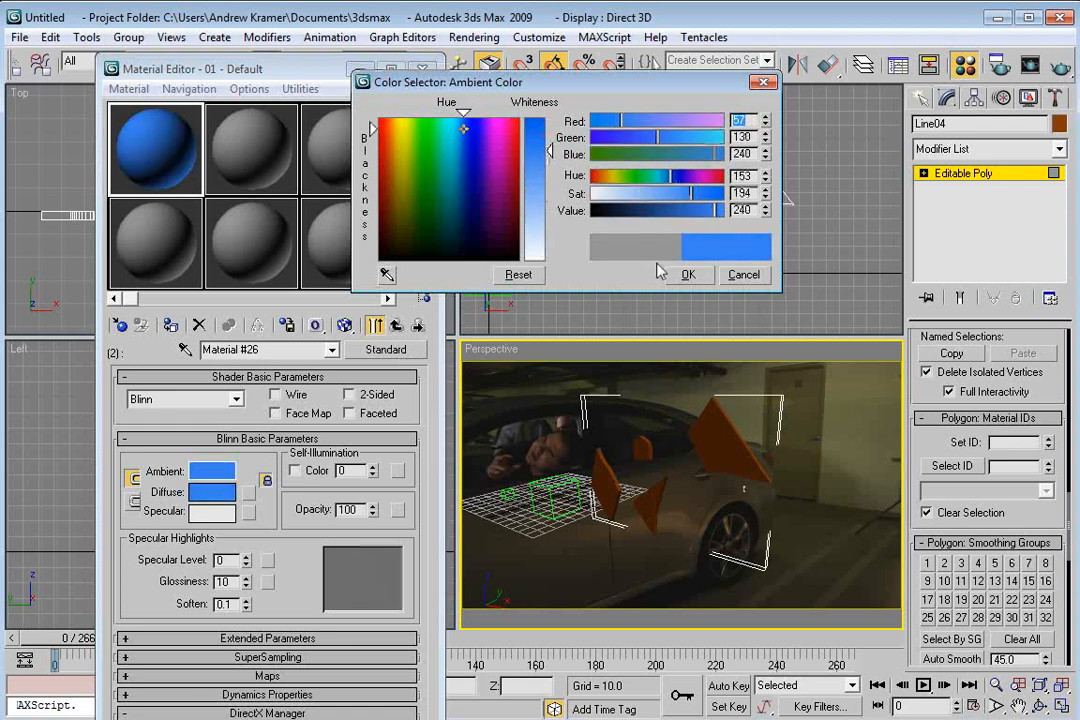
click(676, 278)
click(397, 326)
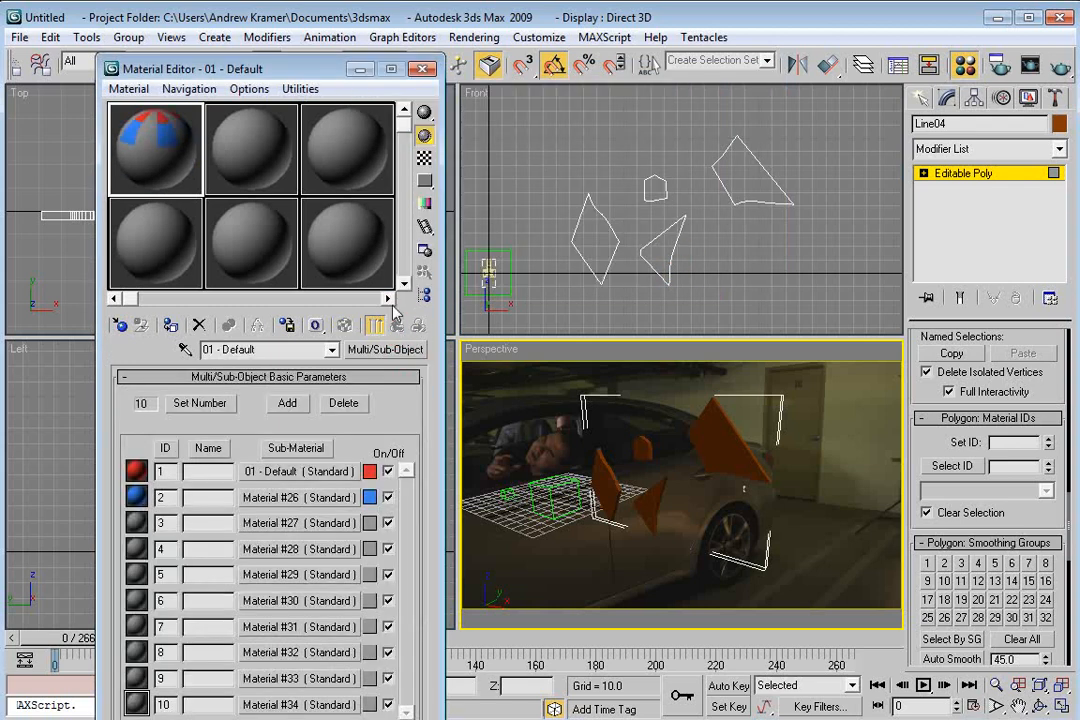
drag(140, 140, 724, 428)
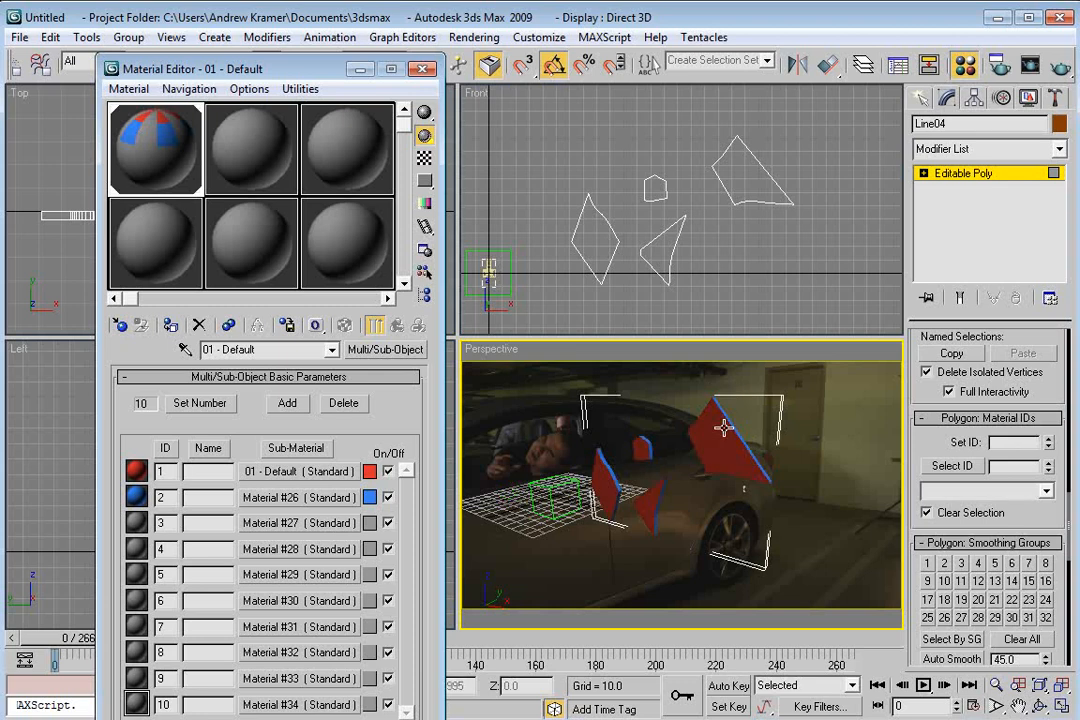
mouse_move(714, 494)
alt+middle_down()
mouse_move(707, 479)
mouse_move(571, 482)
mouse_move(713, 481)
alt+middle_up()
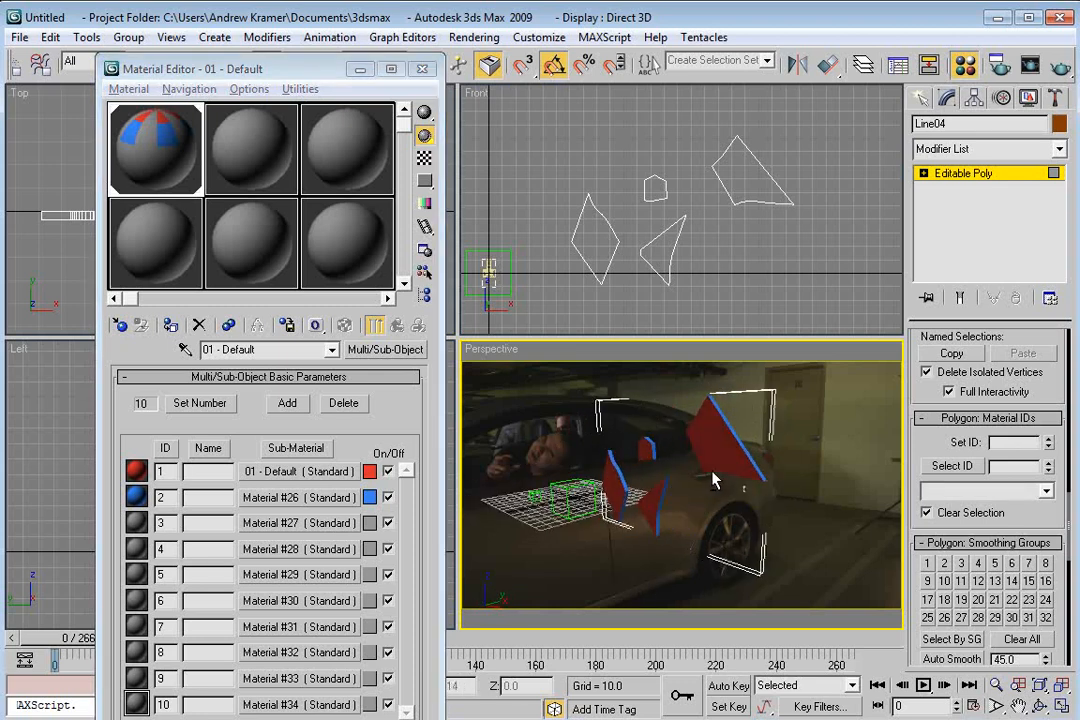
Step: Select the largest shard at Element level and detach it as a separate object
scroll(1050, 386, up, 15)
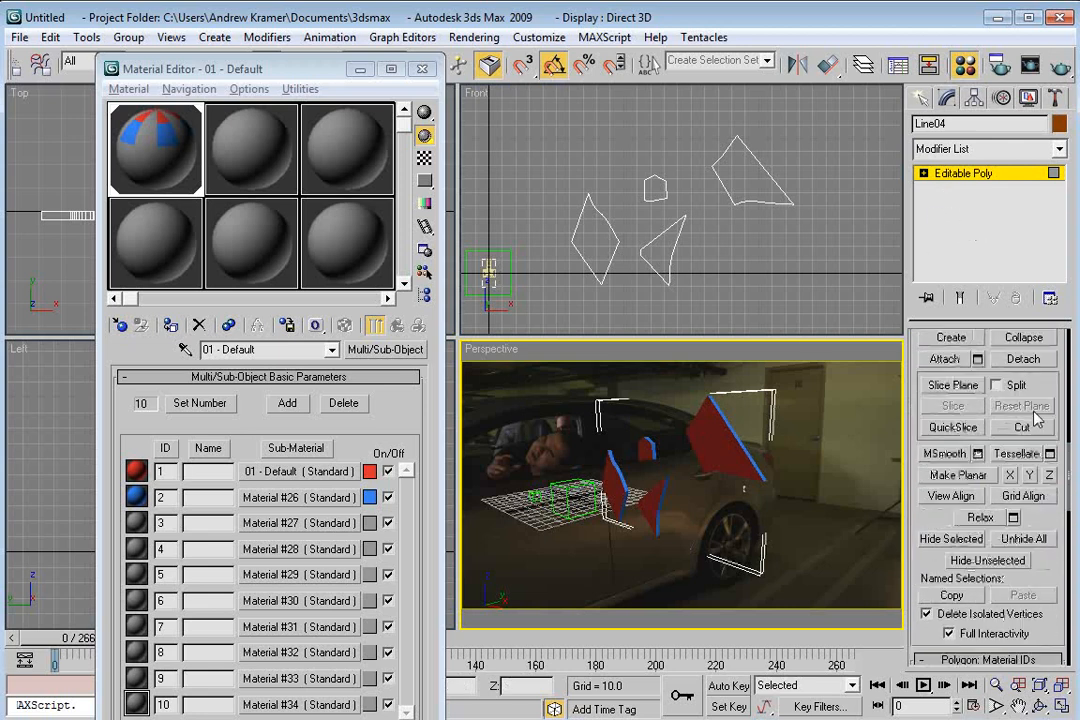
click(1008, 362)
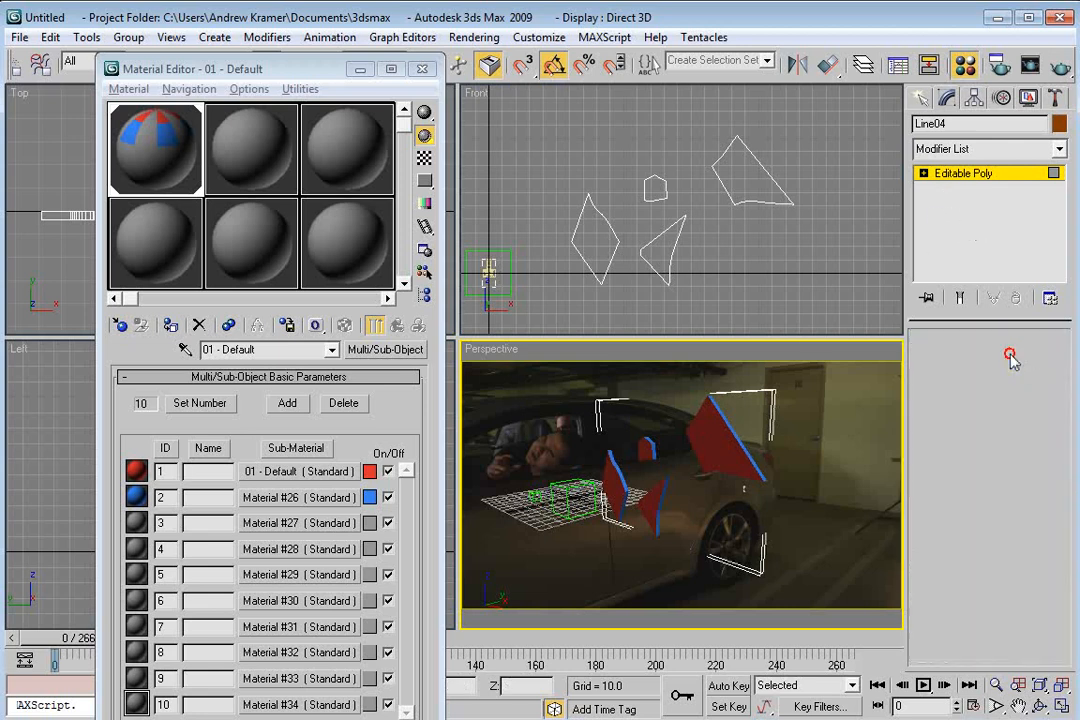
click(755, 498)
click(731, 441)
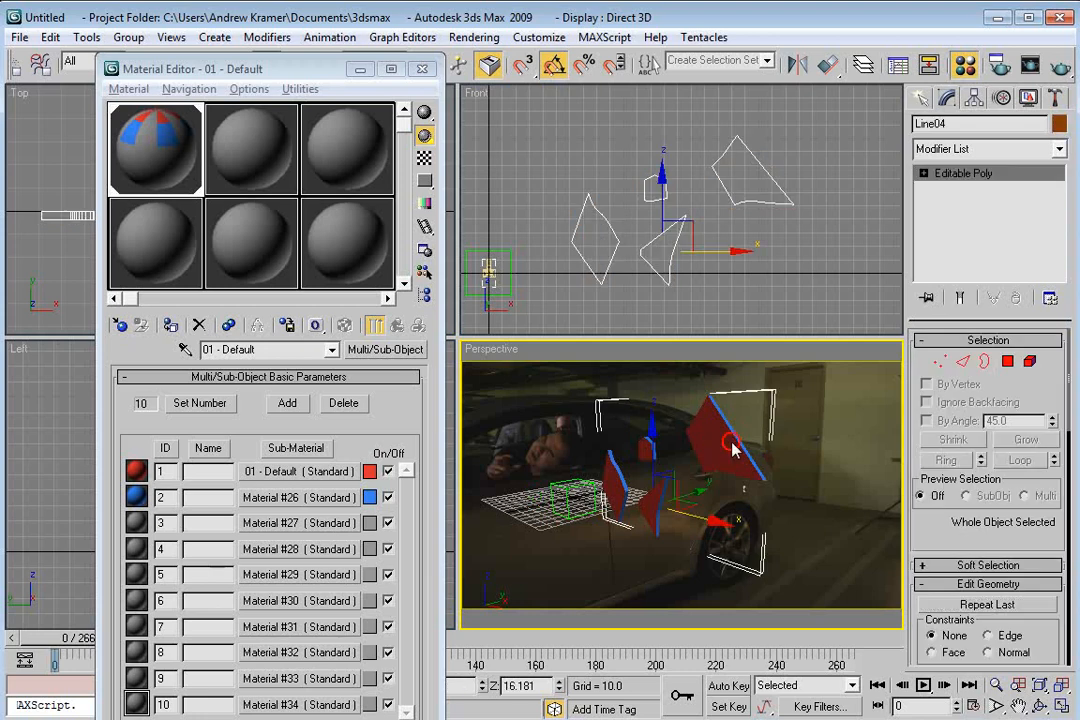
click(1032, 364)
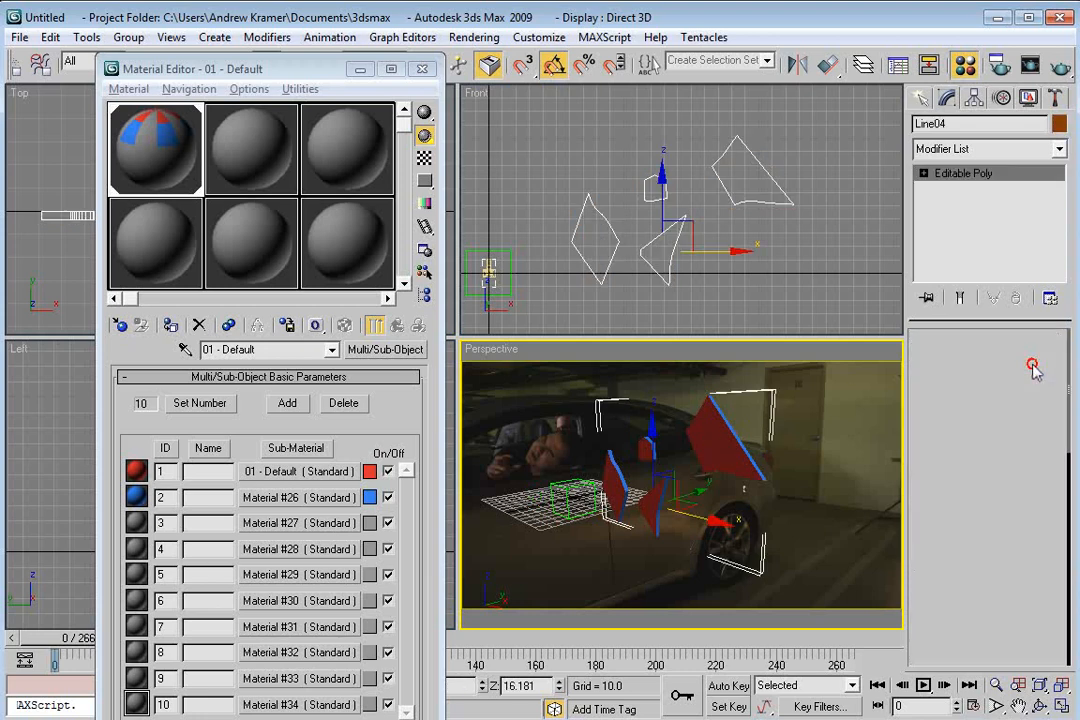
click(705, 441)
drag(950, 536, 948, 443)
scroll(948, 443, down, 2)
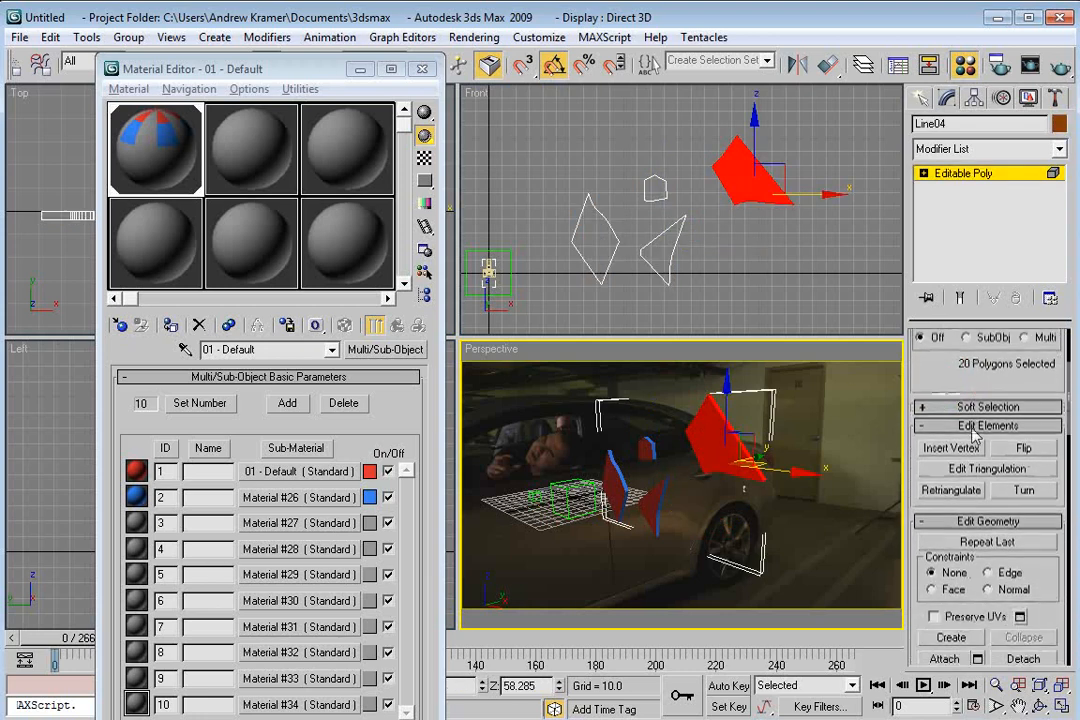
click(1024, 603)
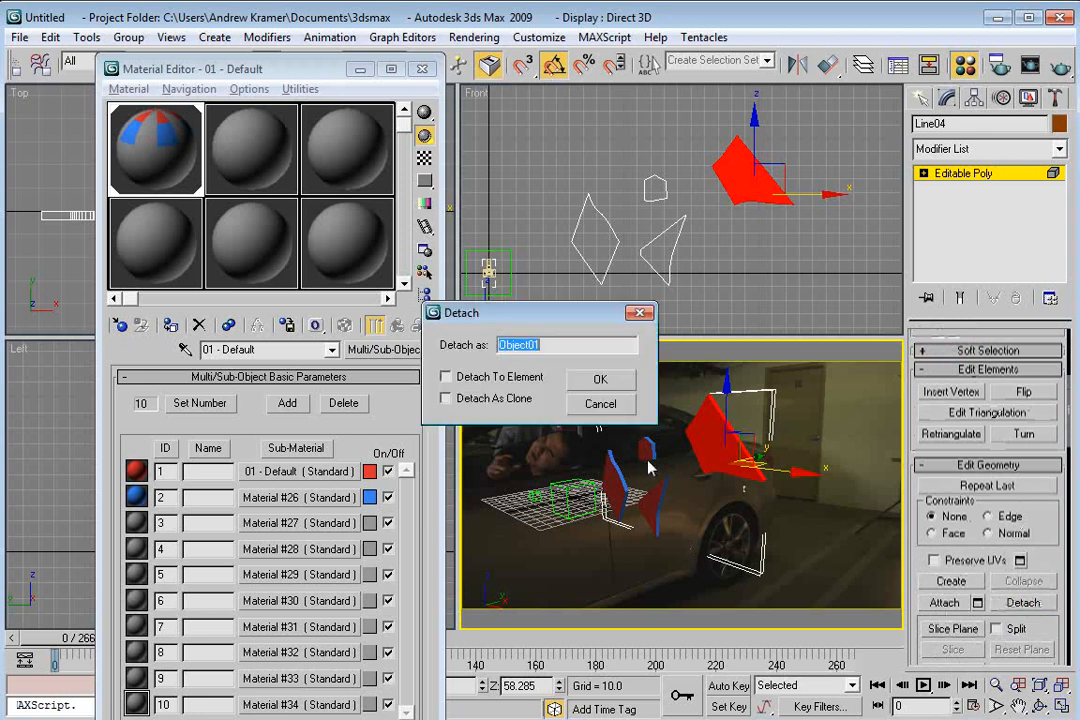
click(597, 383)
Step: Detach the small hexagonal shard and the triangular shard as separate objects, and finally leave Element level and deselect everything
click(645, 452)
click(1023, 603)
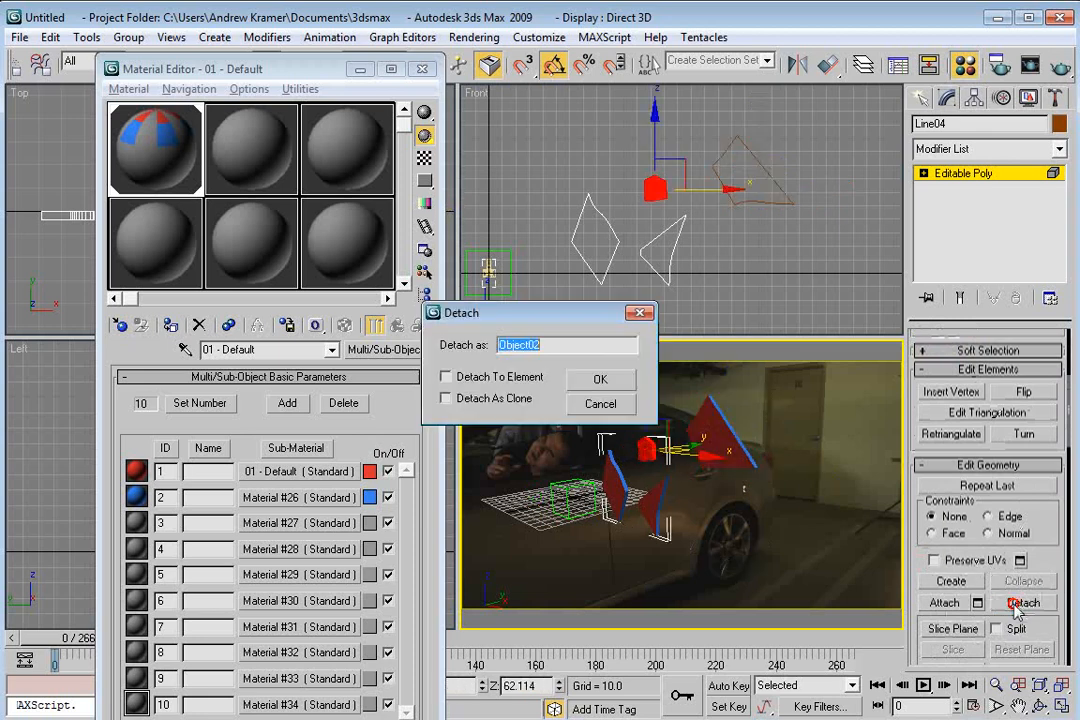
click(600, 380)
click(650, 505)
click(1023, 603)
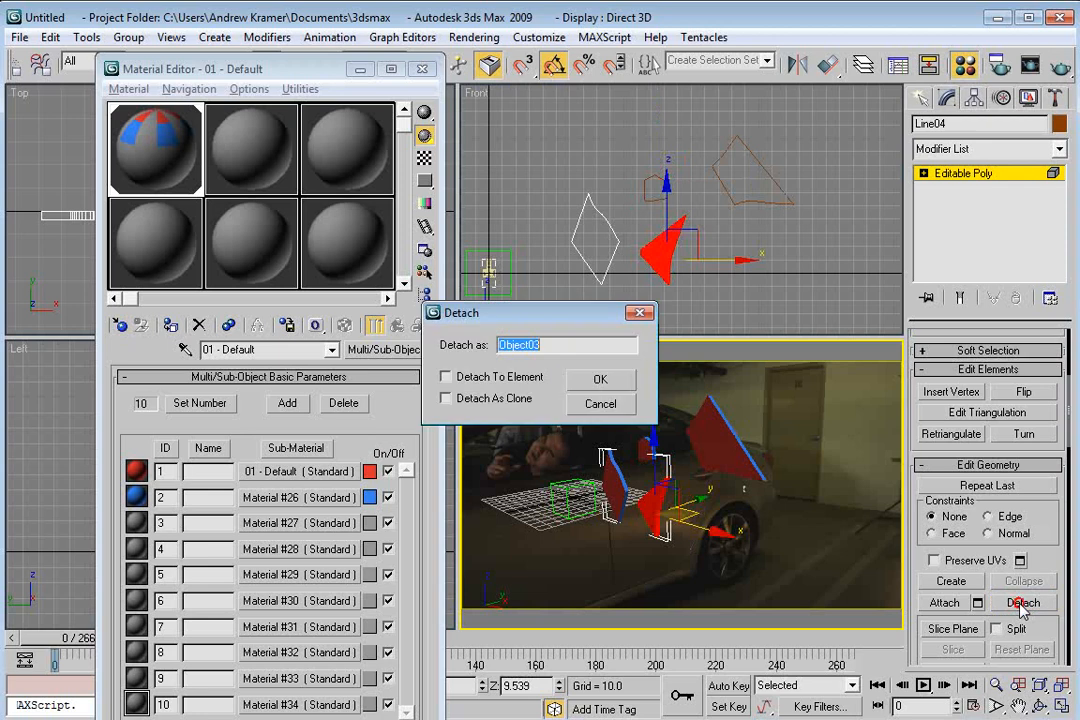
click(608, 382)
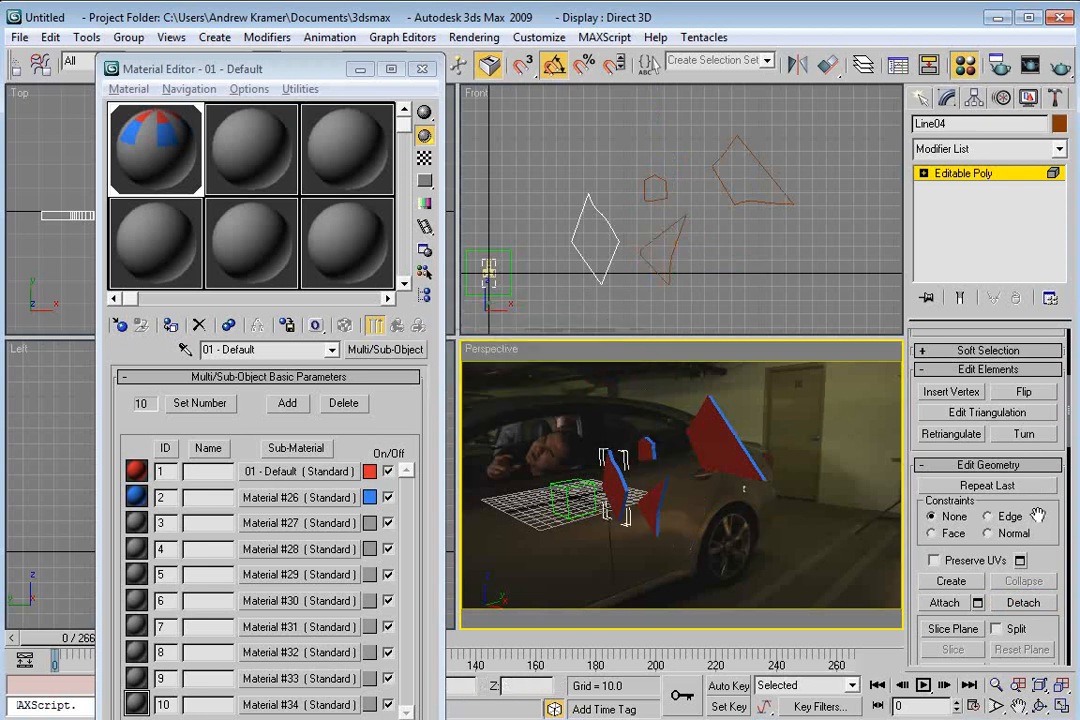
scroll(1038, 515, up, 5)
click(1029, 358)
right_click(786, 395)
click(808, 414)
click(571, 550)
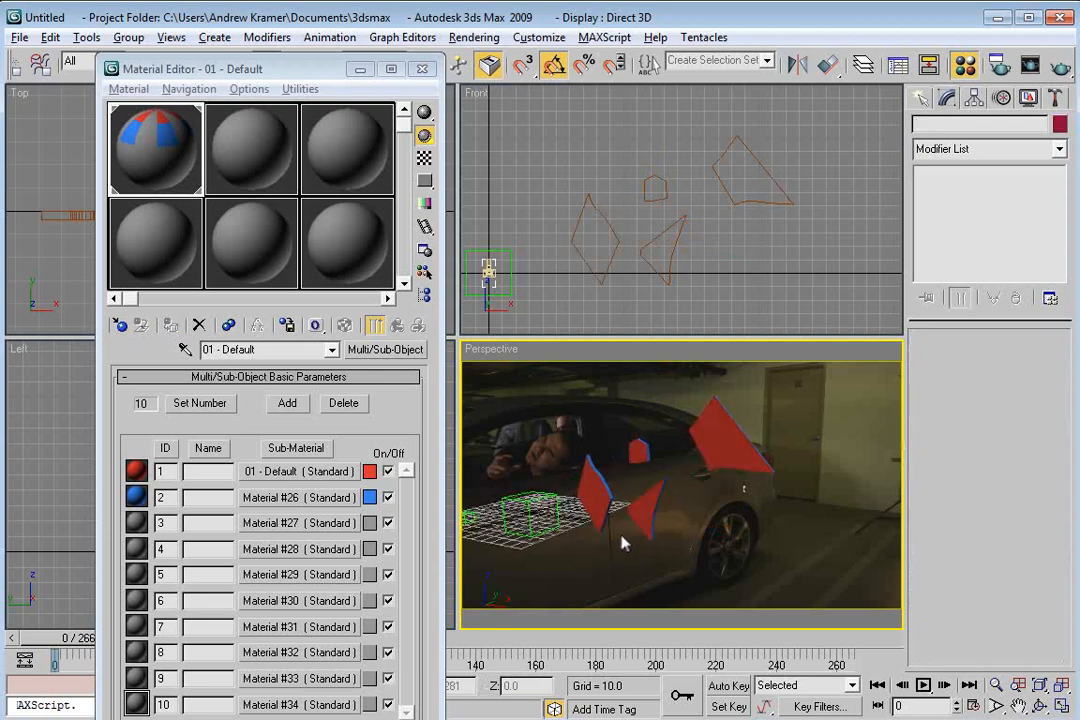
Step: Select all four shards in the Front viewport and center each one's pivot to its own object
drag(562, 152, 790, 299)
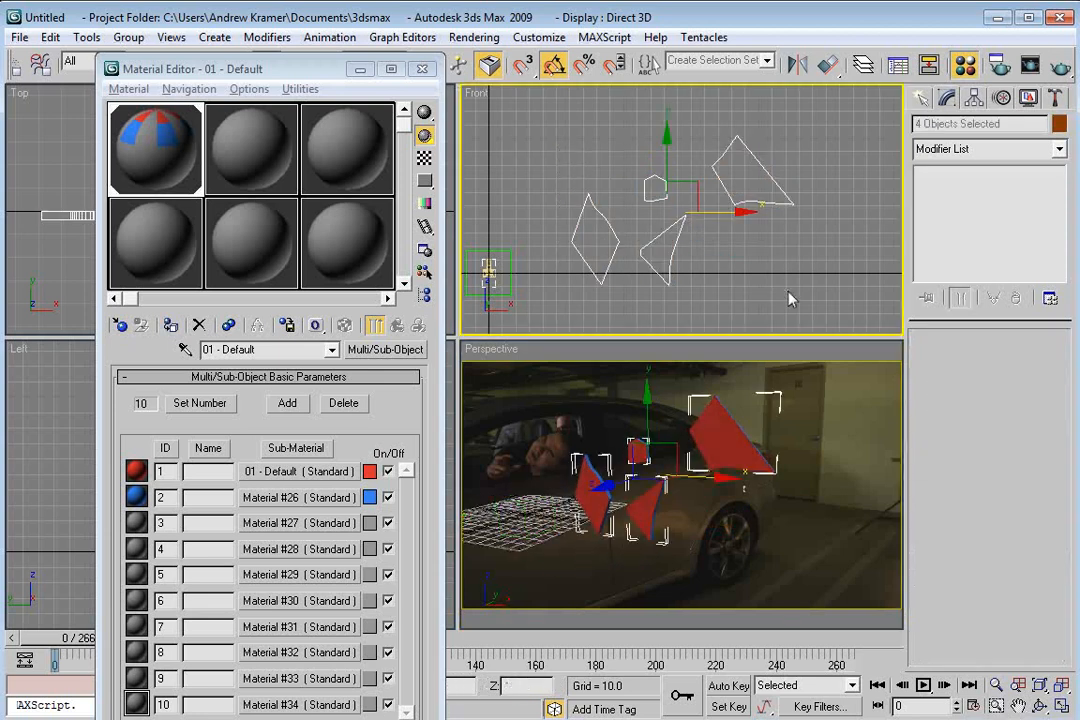
click(974, 97)
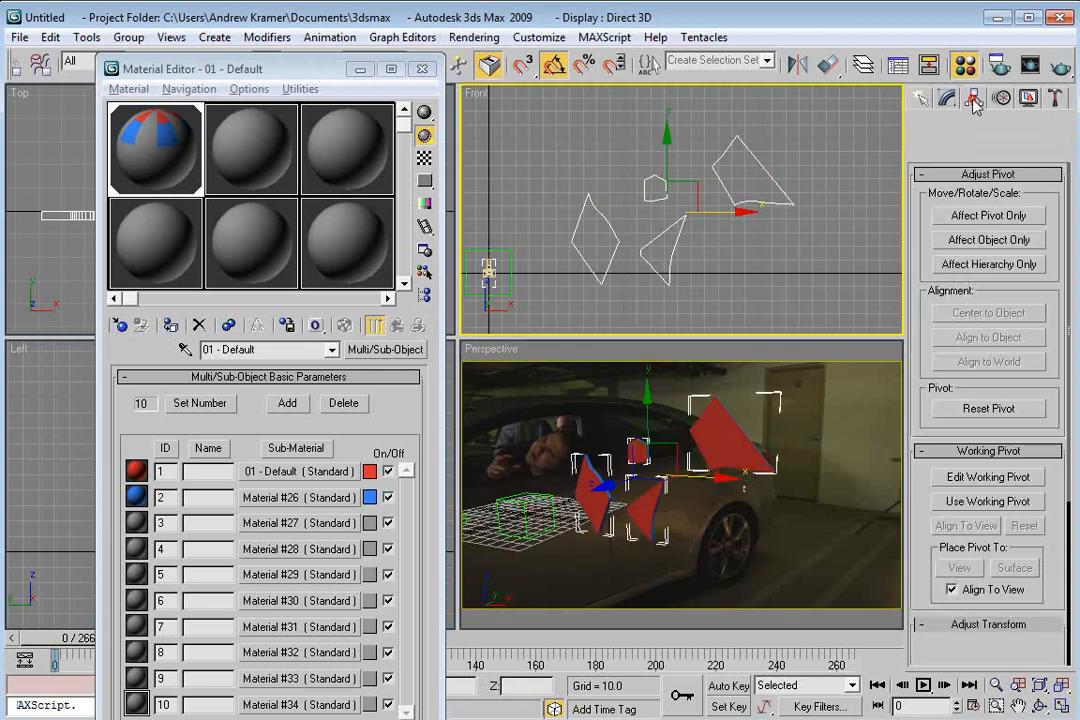
click(976, 222)
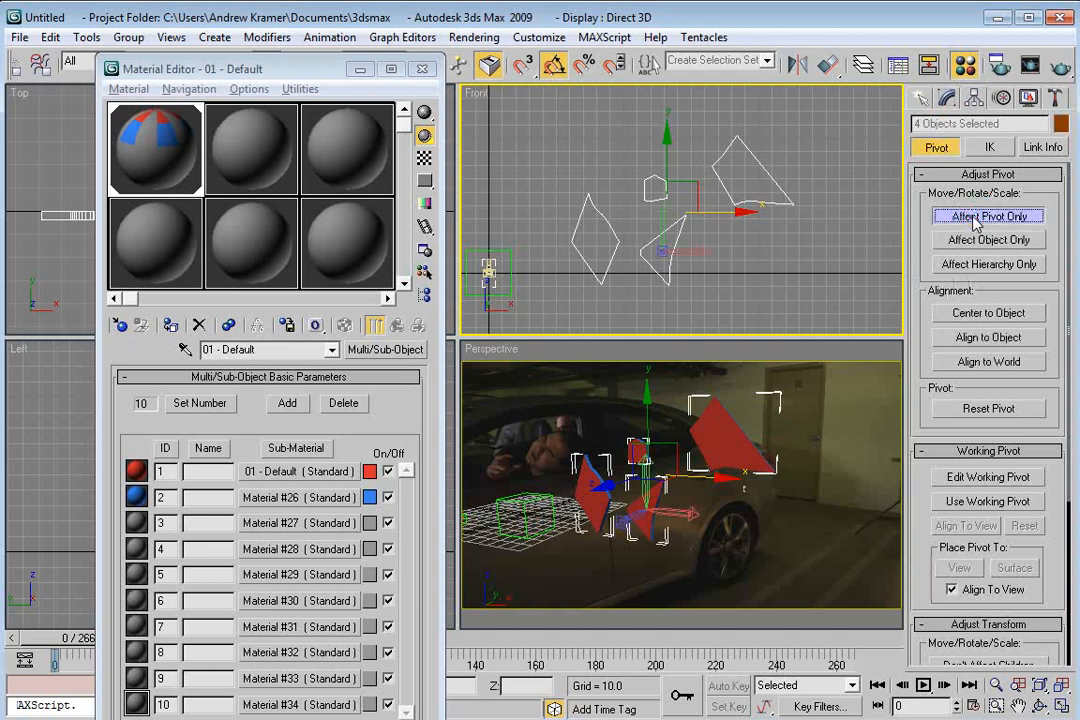
click(980, 316)
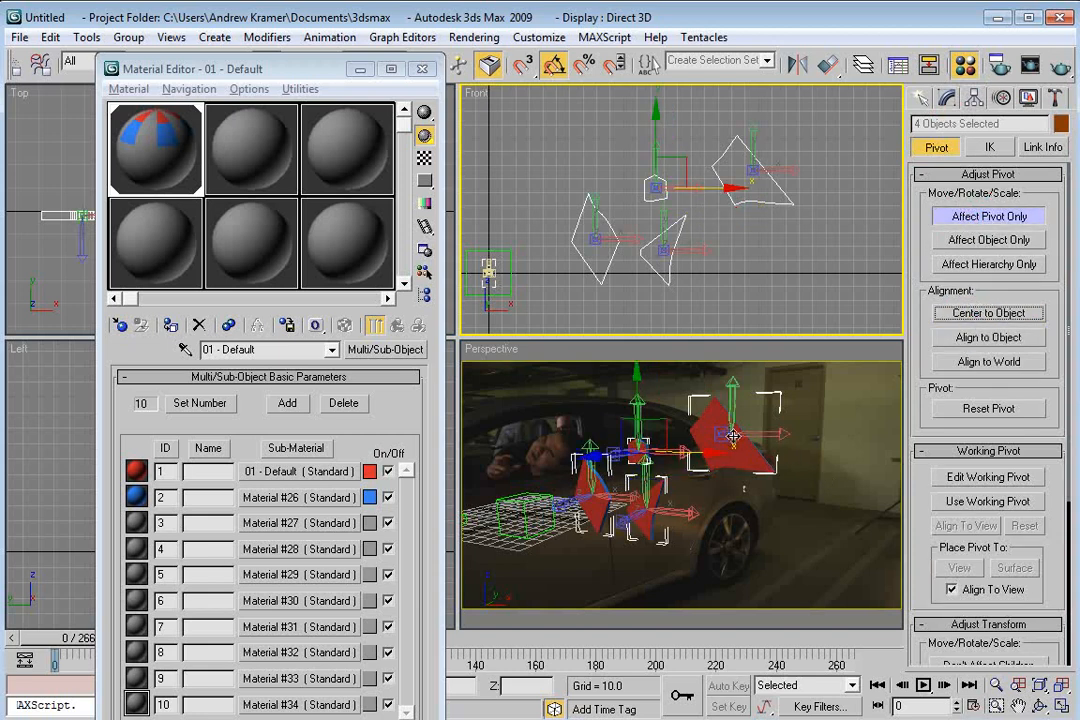
click(950, 216)
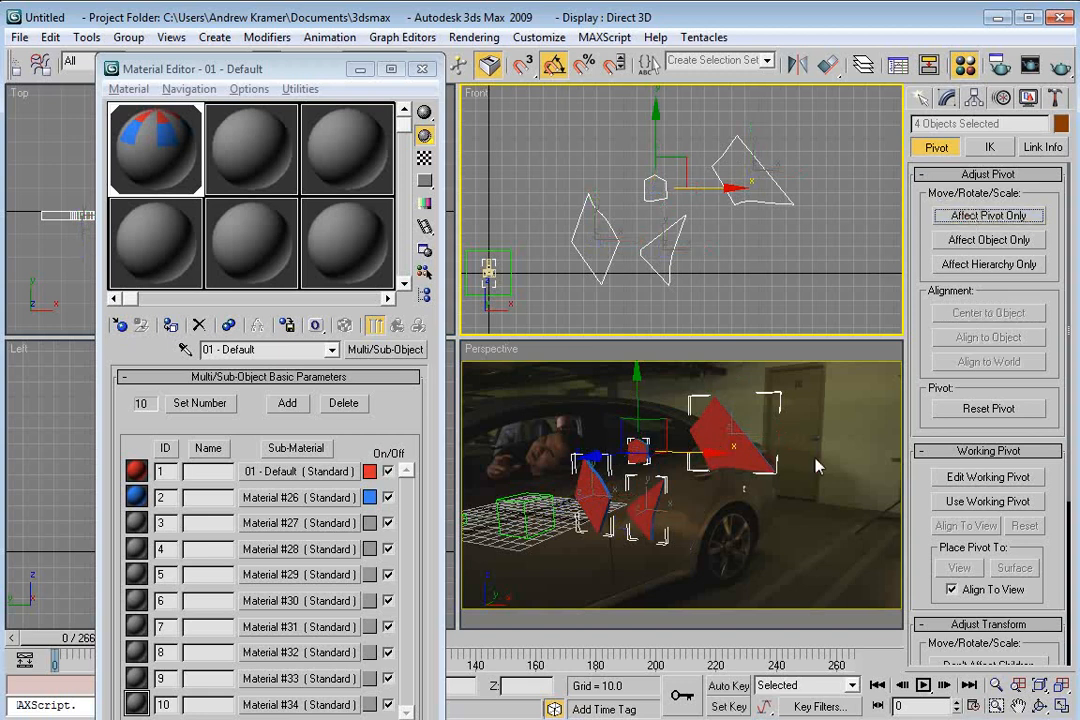
Step: Group the four selected shards under the name Glass
click(640, 497)
click(125, 37)
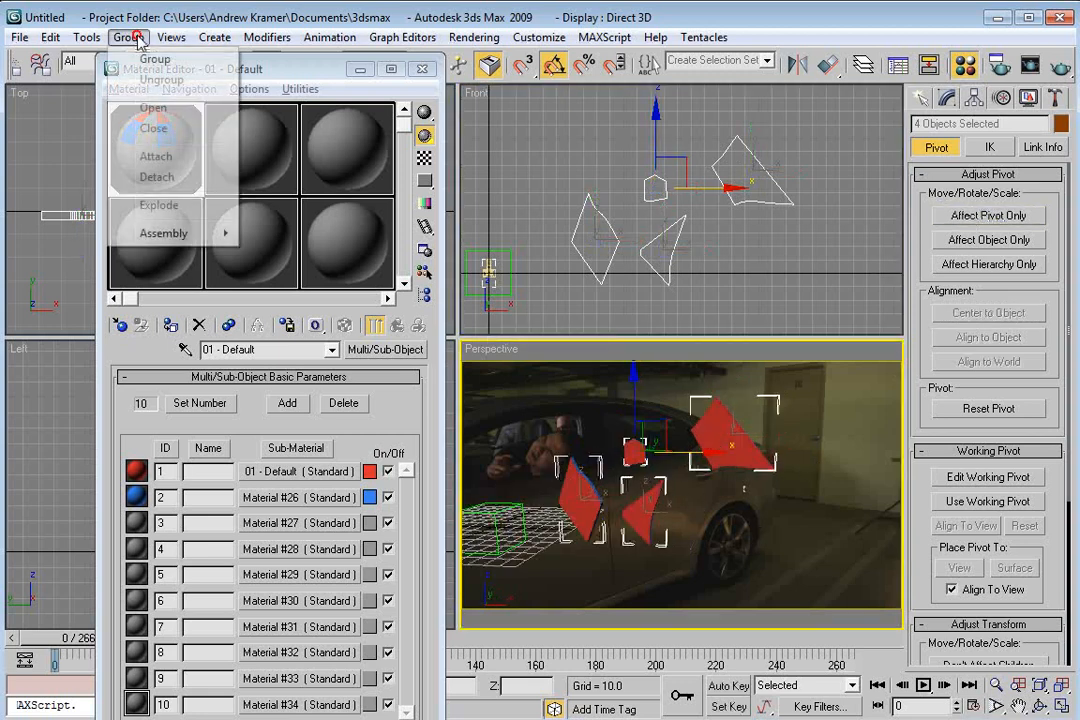
click(170, 62)
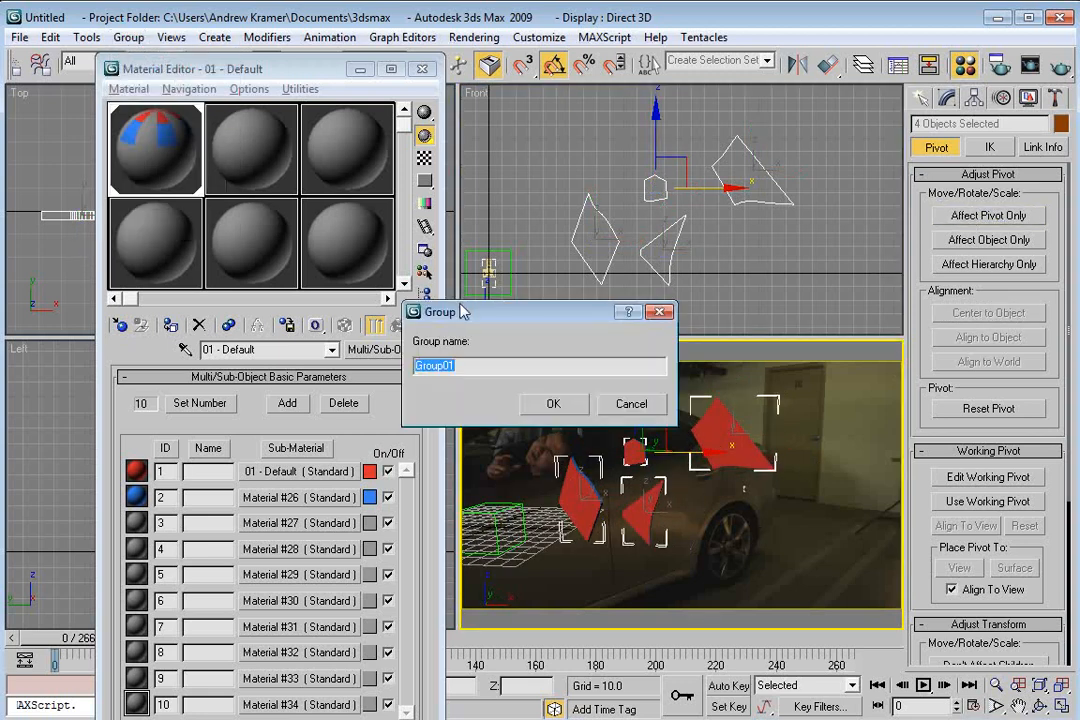
text(G)
click(565, 404)
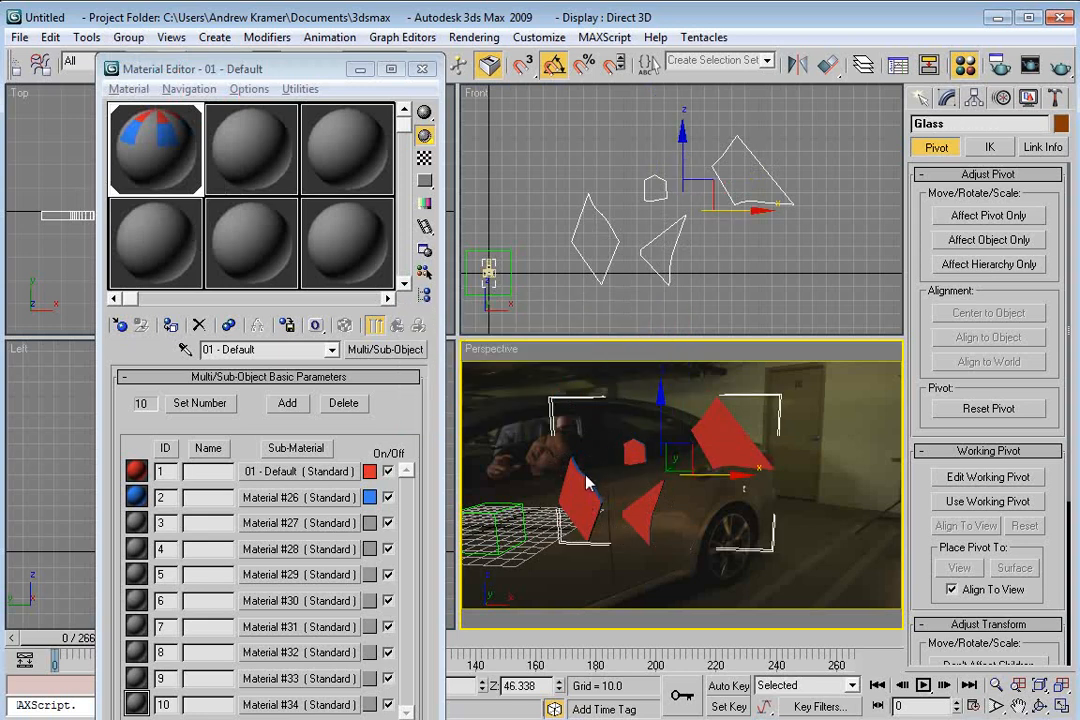
Step: Move the Glass group along the X axis out of the camera's frame, and switch the Perspective viewport to Camera1
scroll(727, 479, down, 3)
drag(722, 483, 914, 485)
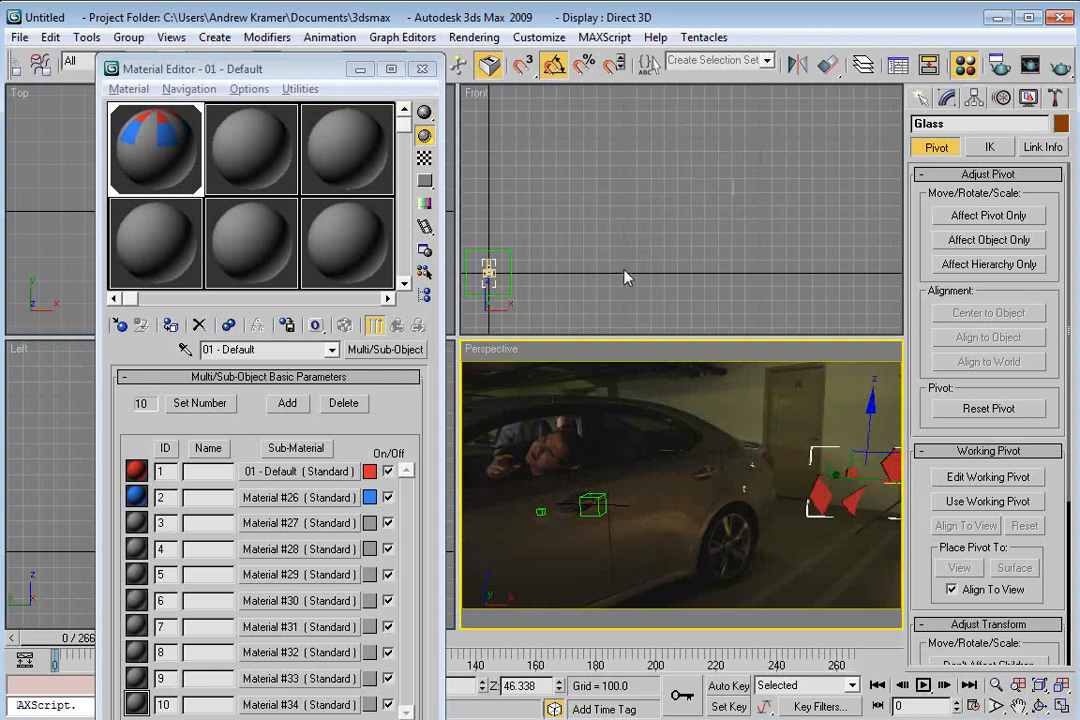
right_click(505, 355)
mouse_move(537, 364)
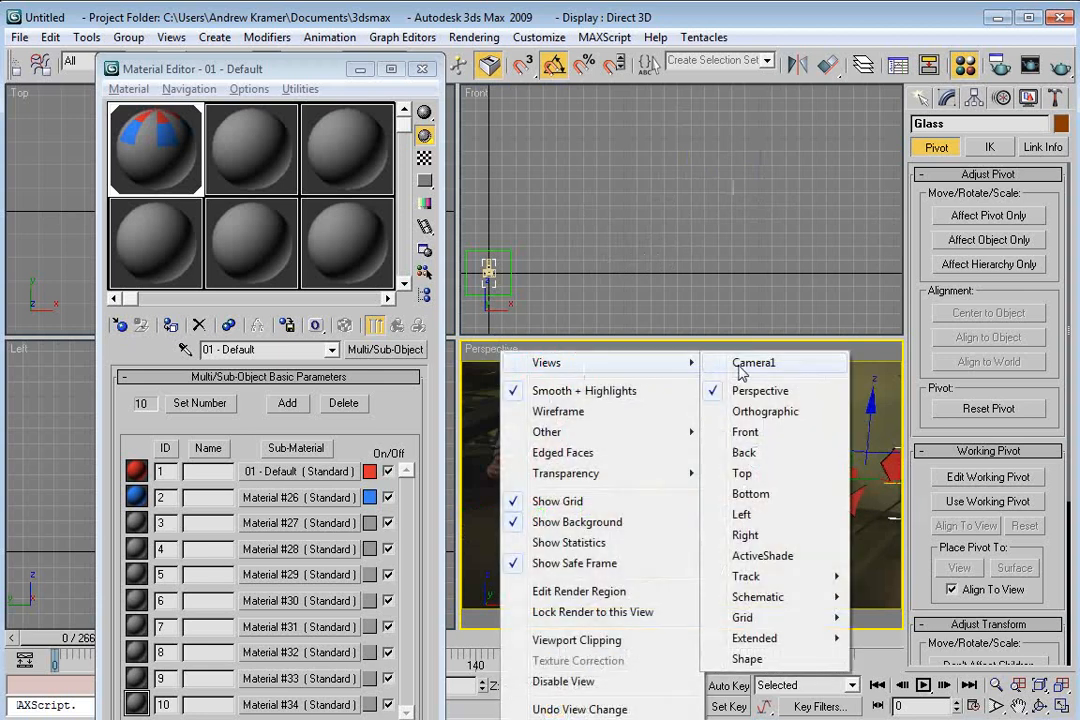
click(750, 365)
drag(250, 72, 228, 47)
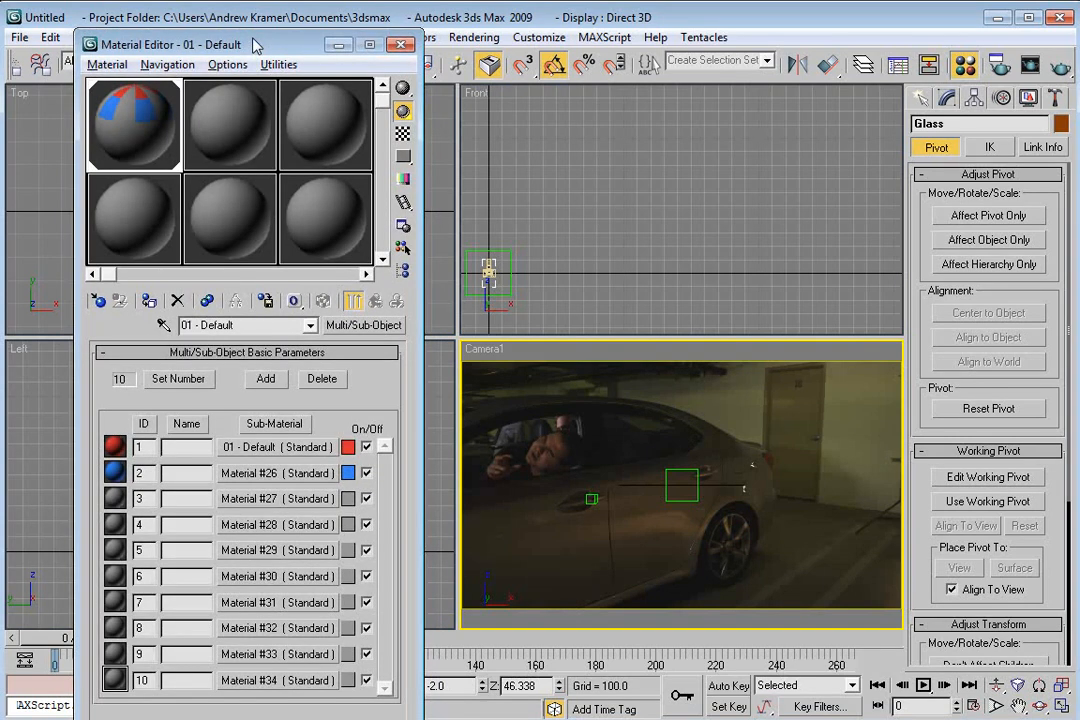
Step: Create a Standard Flow particle system in Particle View, and shrink and move that window so the viewports are uncovered
key(6)
right_click(116, 162)
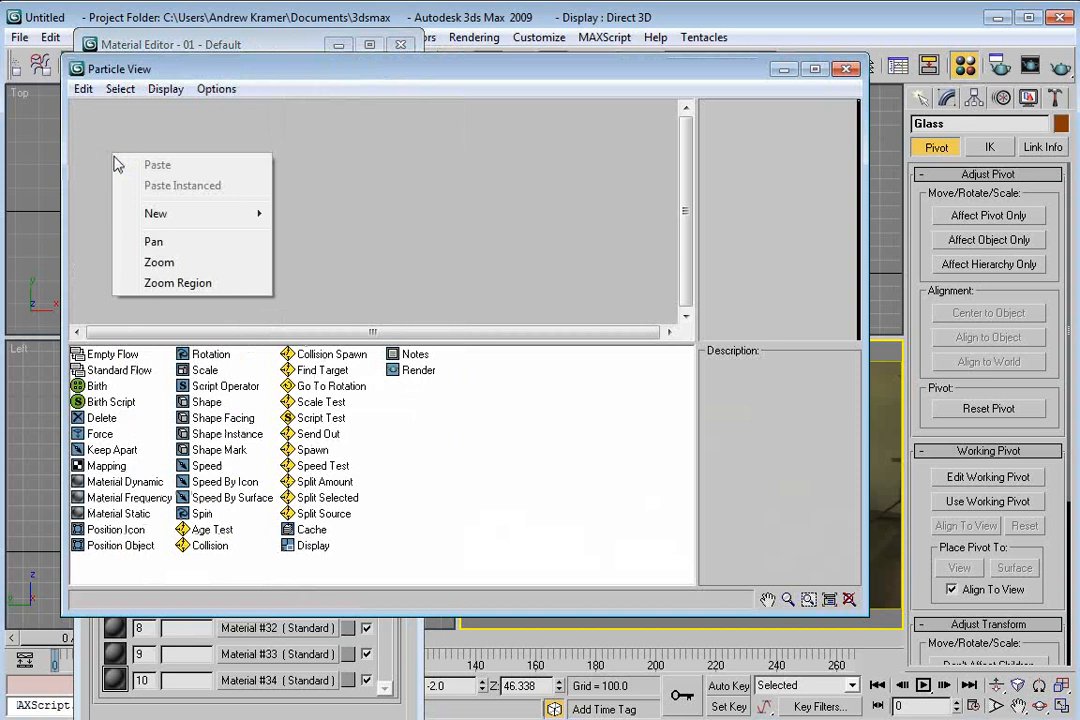
mouse_move(155, 213)
mouse_move(349, 221)
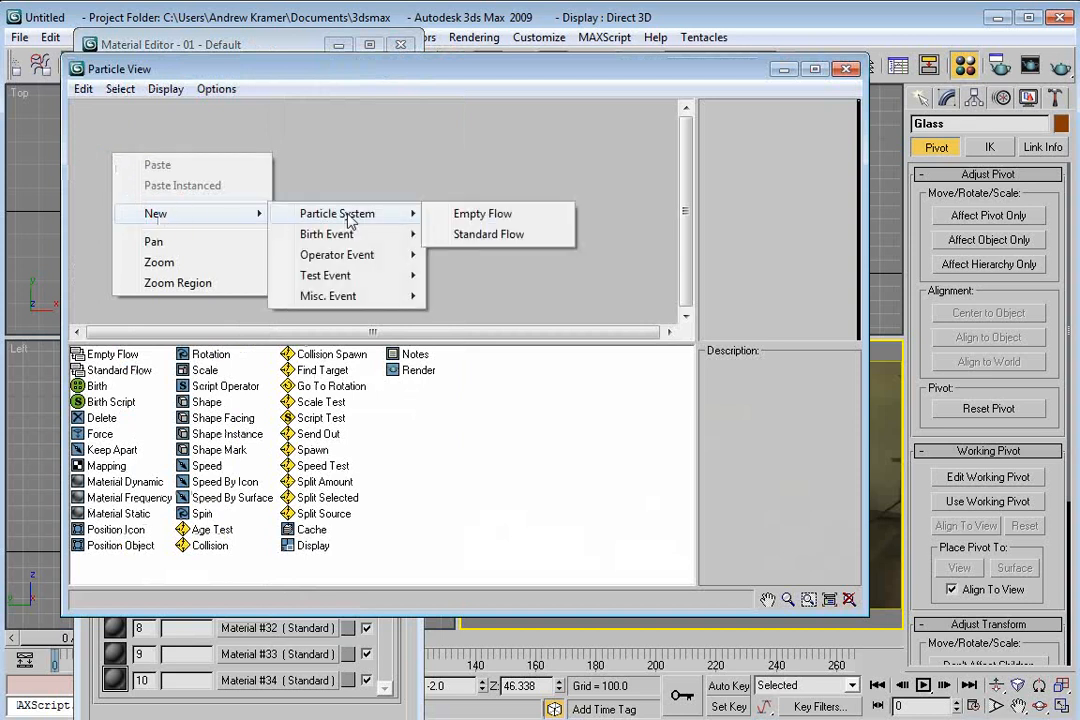
click(496, 236)
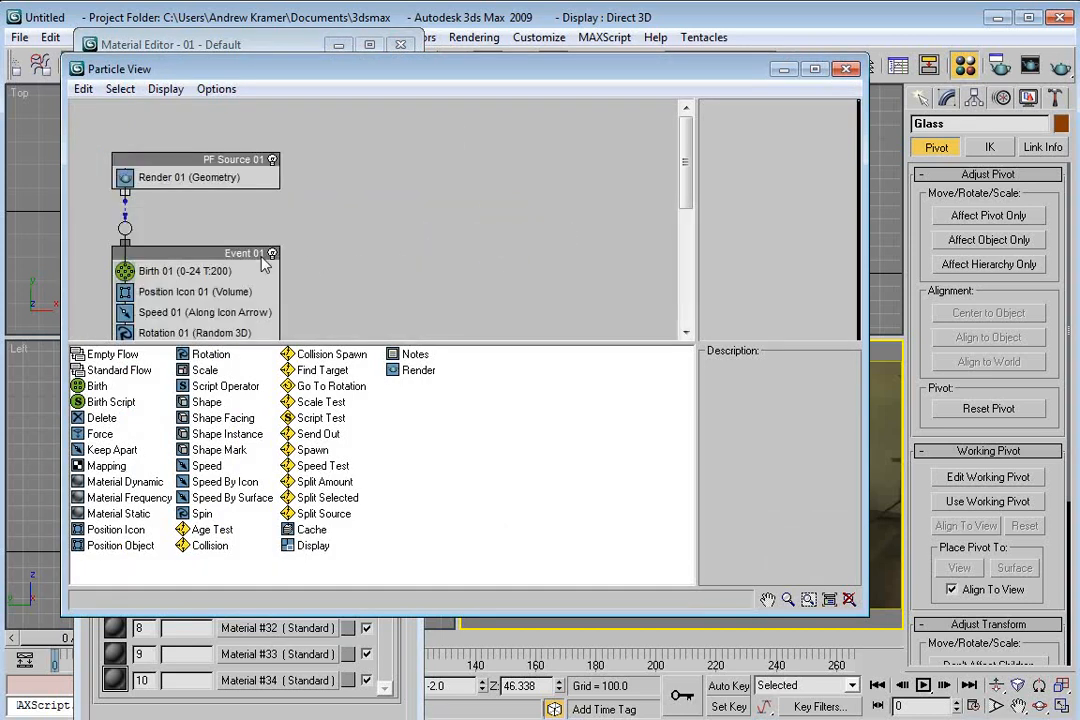
scroll(263, 262, down, 1)
drag(368, 342, 368, 366)
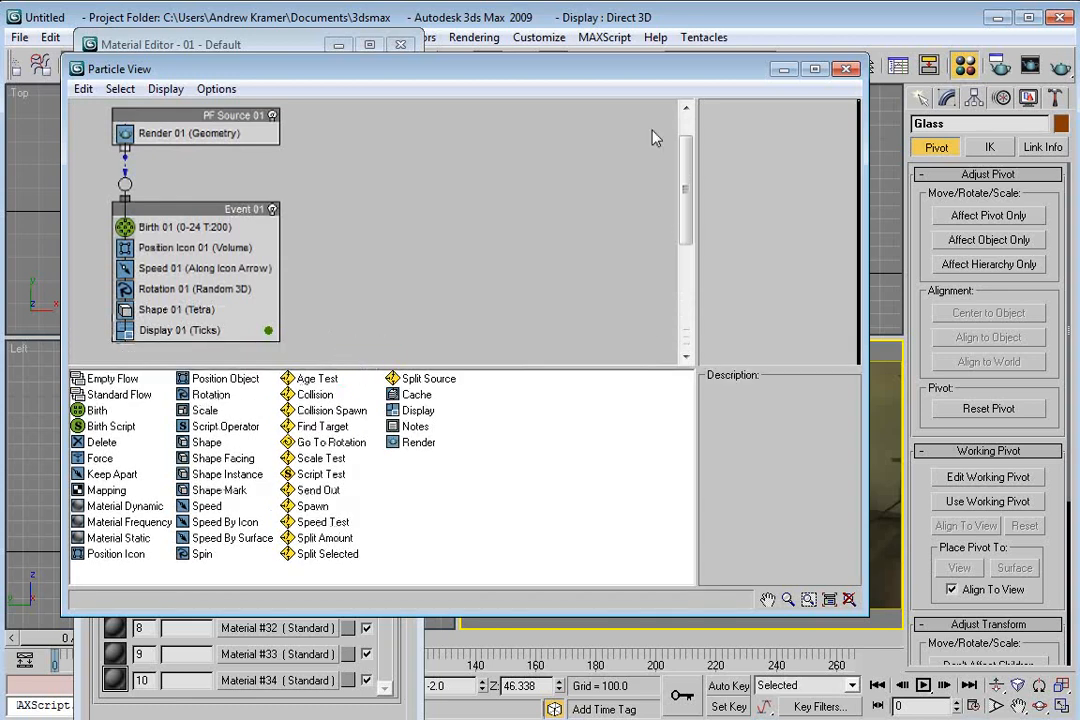
drag(864, 612, 633, 657)
drag(281, 75, 210, 60)
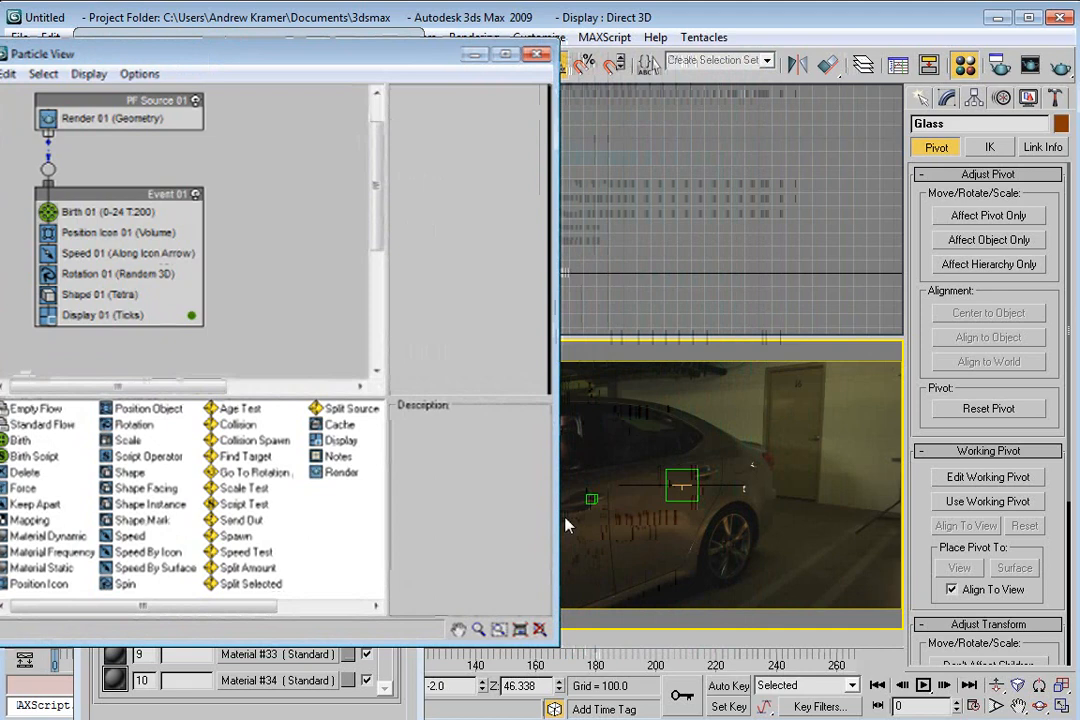
drag(323, 54, 990, 56)
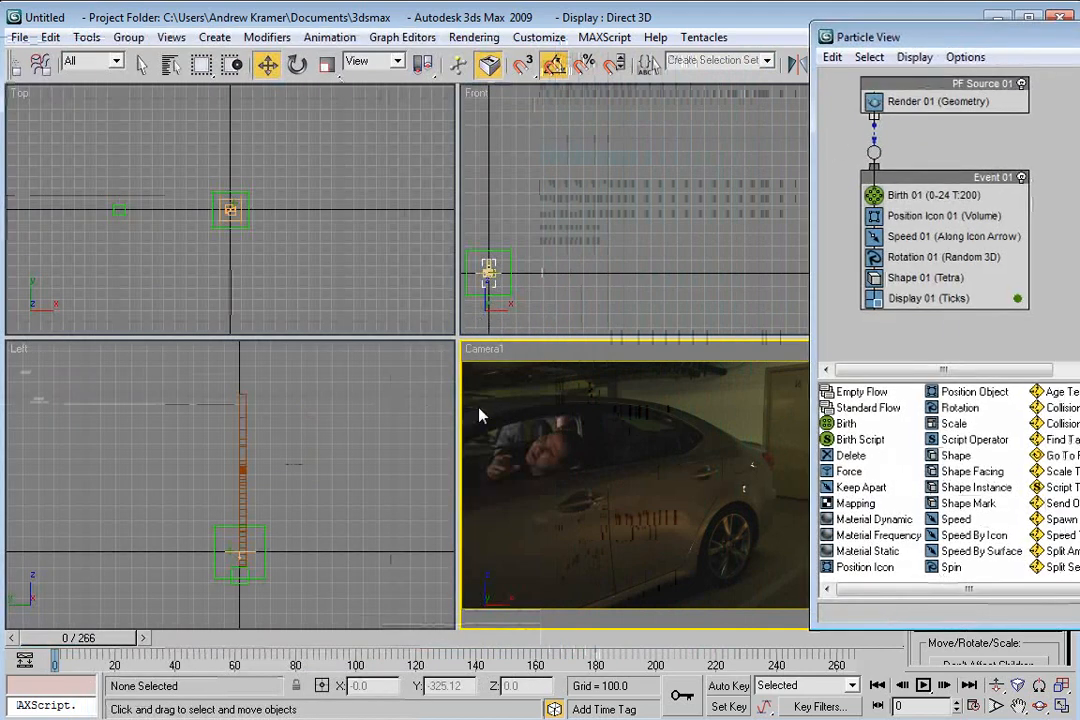
Step: Go to frame 22 and align the particle emitter's center with the small green helper at the car's door handle on X, Y and Z
drag(72, 638, 142, 641)
click(695, 489)
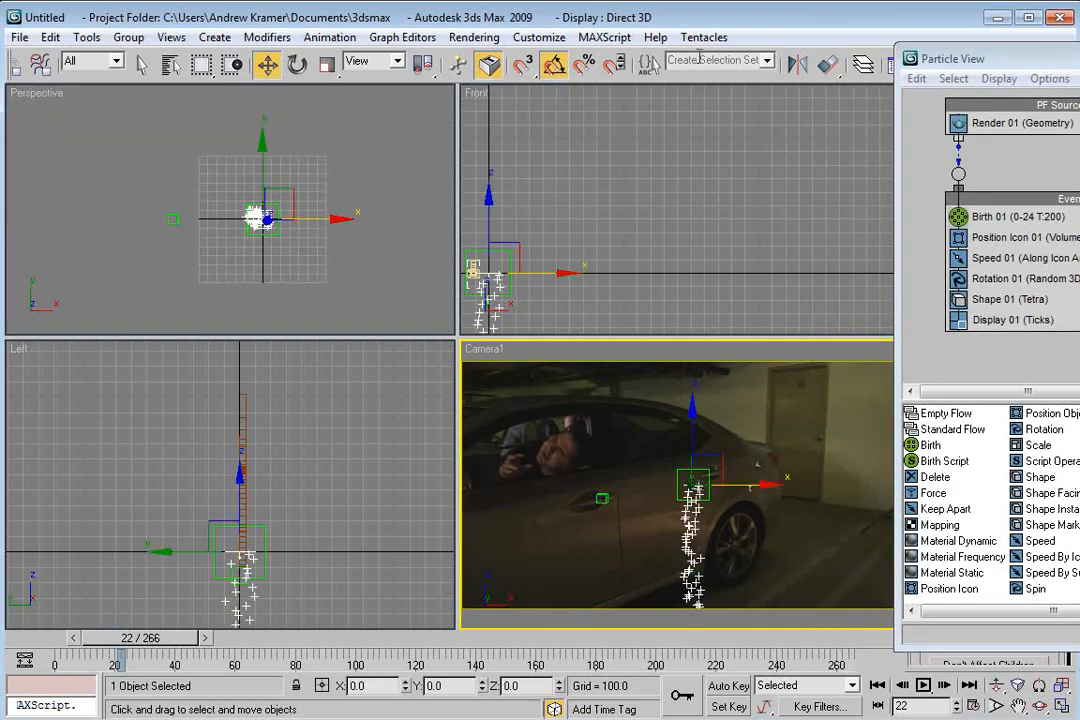
click(828, 65)
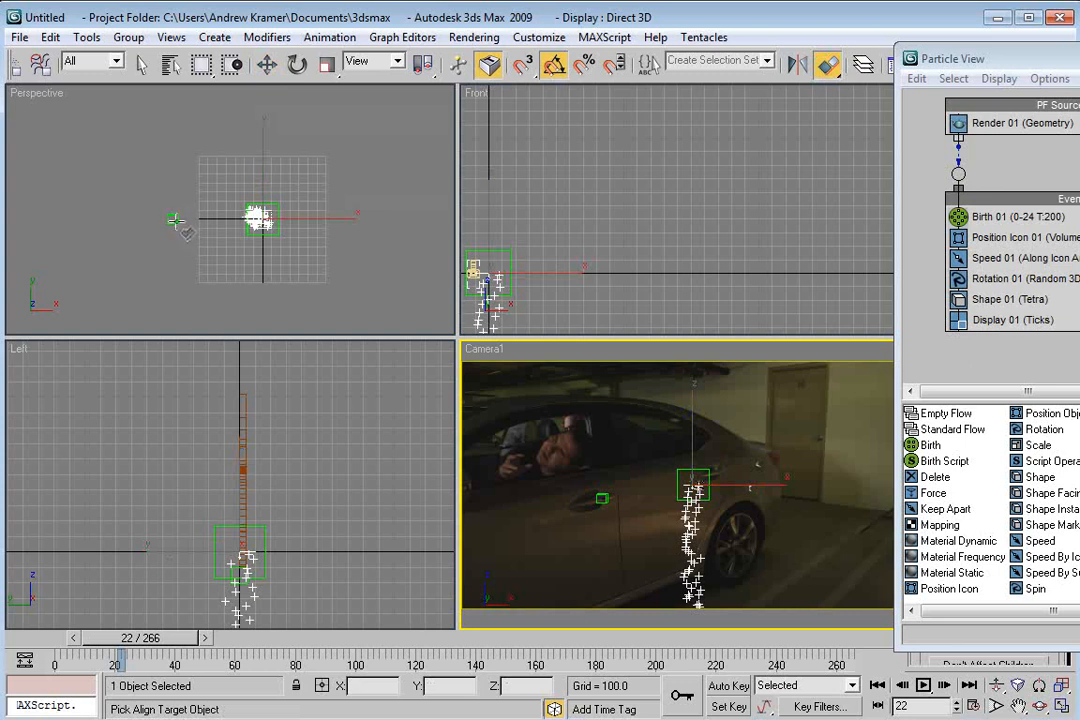
click(175, 221)
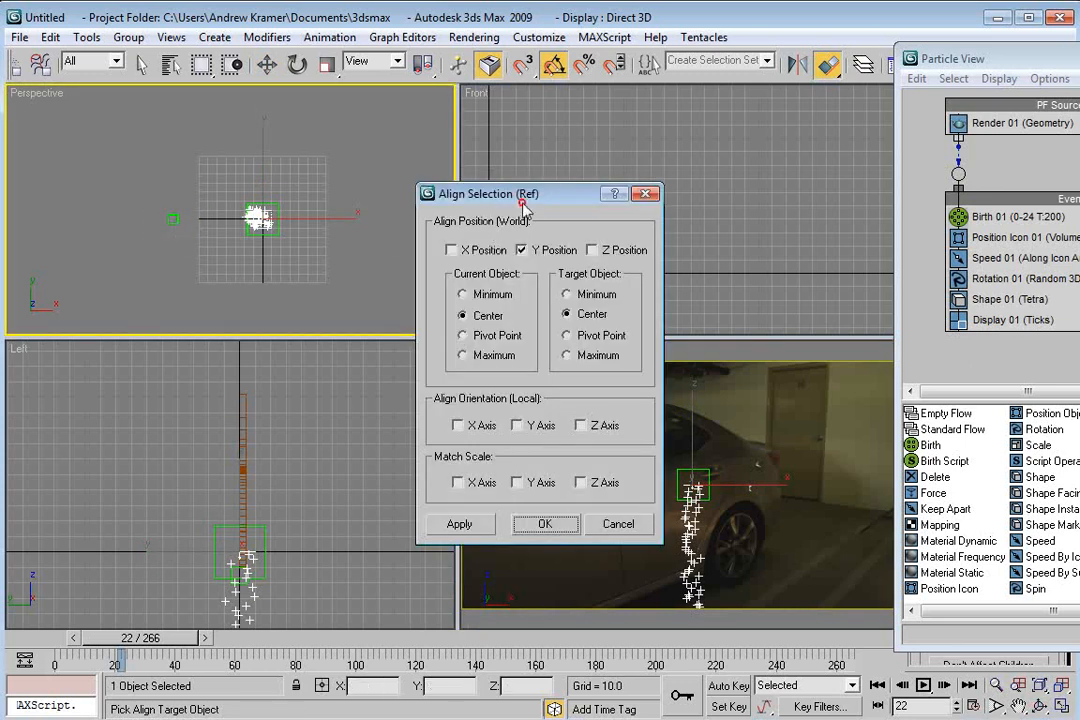
drag(522, 203, 394, 234)
click(323, 281)
click(464, 281)
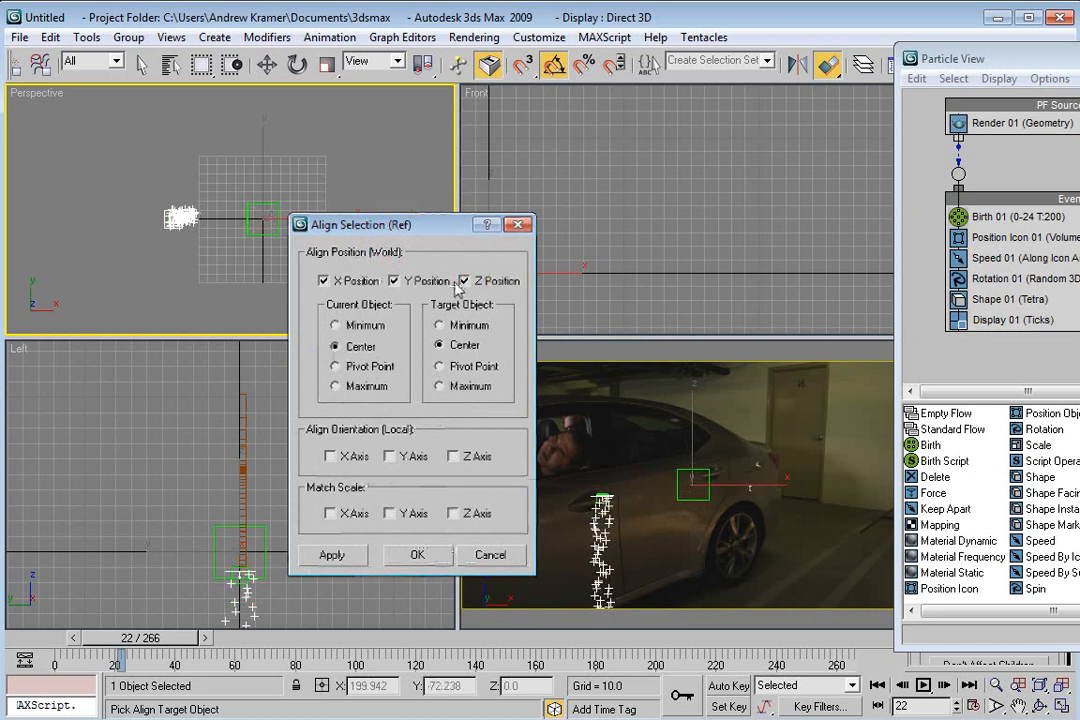
click(416, 554)
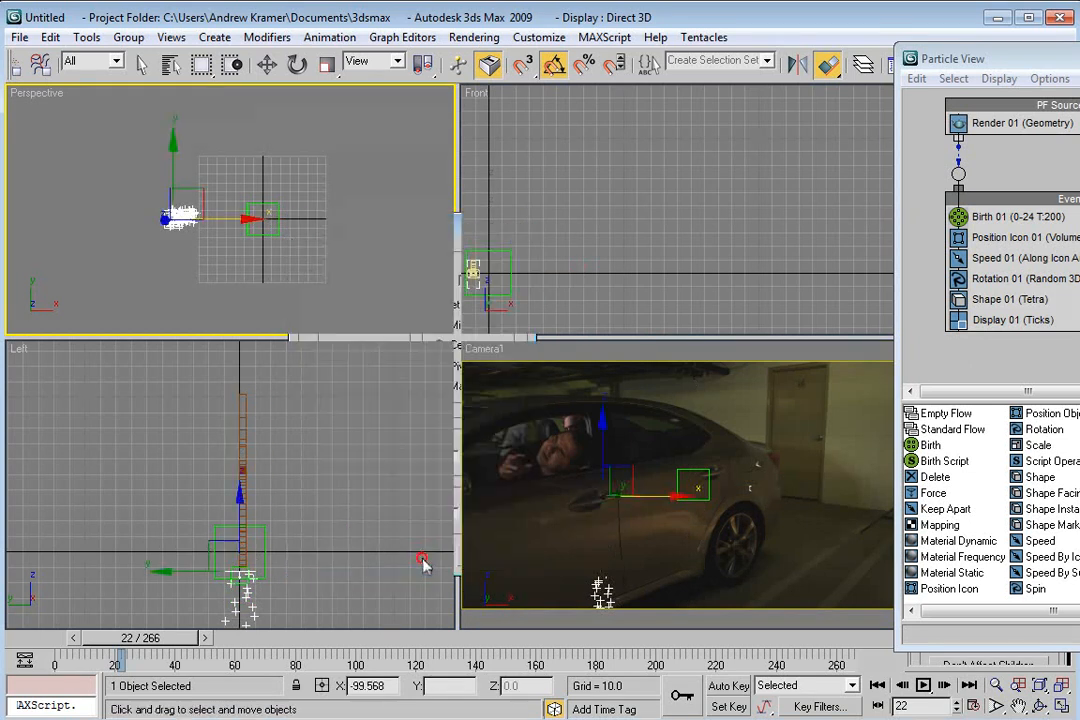
Step: Rotate the particle emitter, including 45 degrees about Z, so its particles stream sideways towards the rear of the car
right_click(598, 499)
right_click(526, 420)
click(639, 453)
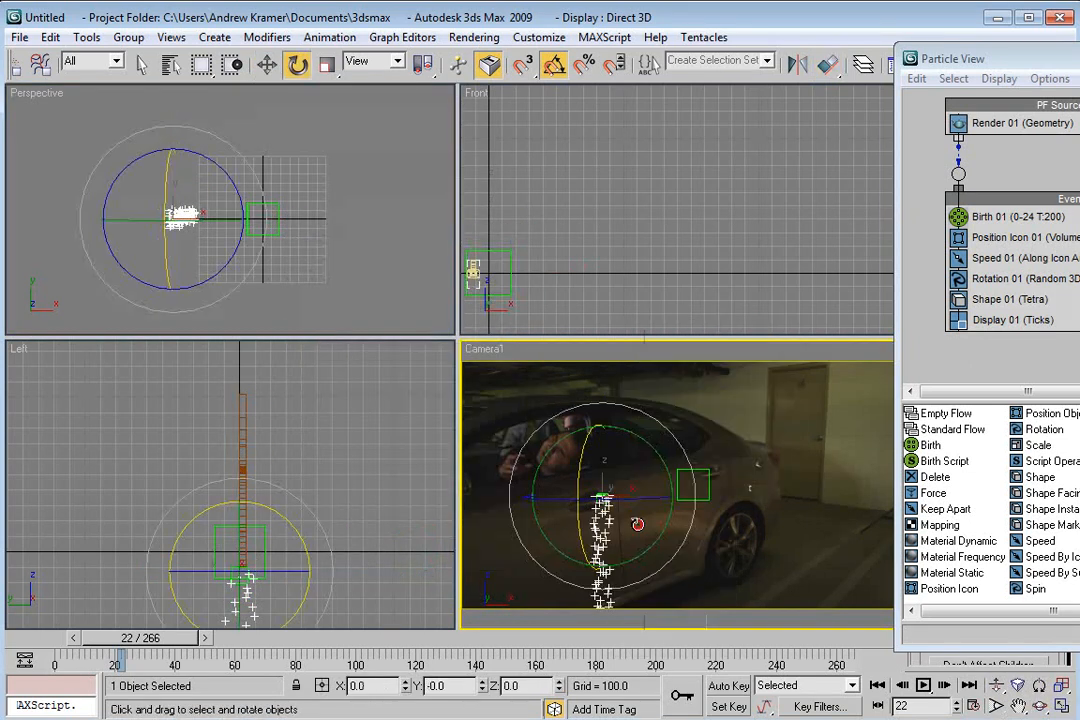
drag(184, 648, 187, 647)
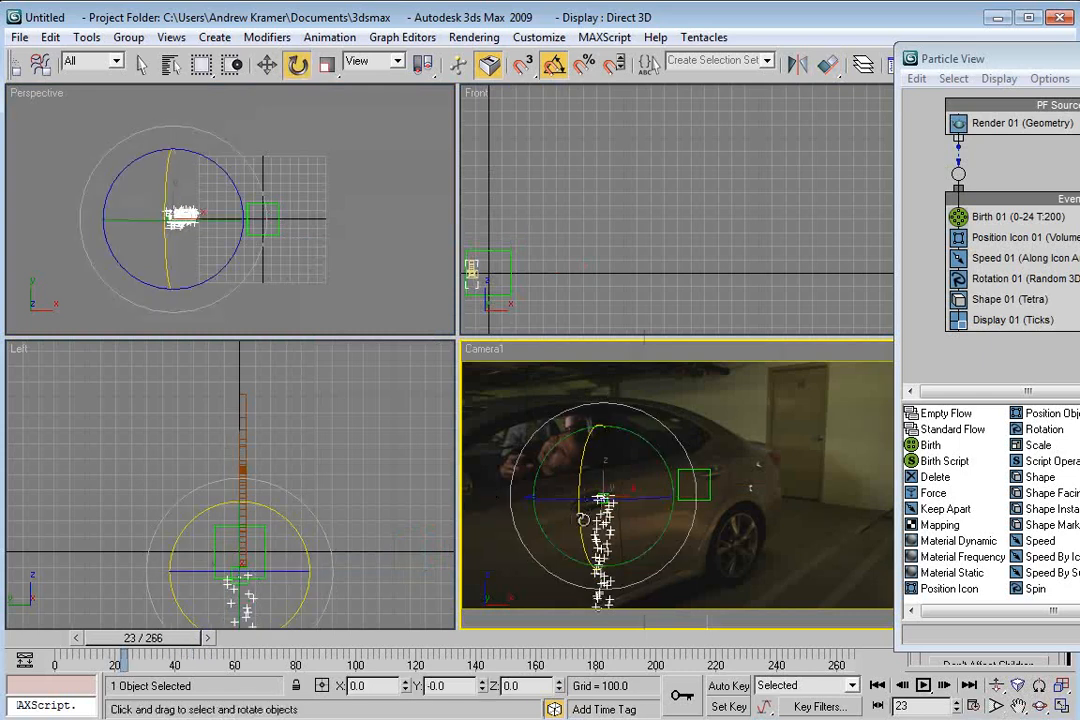
scroll(213, 265, up, 5)
middle_drag(150, 240, 120, 252)
drag(184, 255, 199, 320)
mouse_move(143, 638)
mouse_down()
mouse_move(217, 638)
mouse_move(96, 638)
mouse_move(143, 638)
mouse_up()
drag(146, 144, 270, 221)
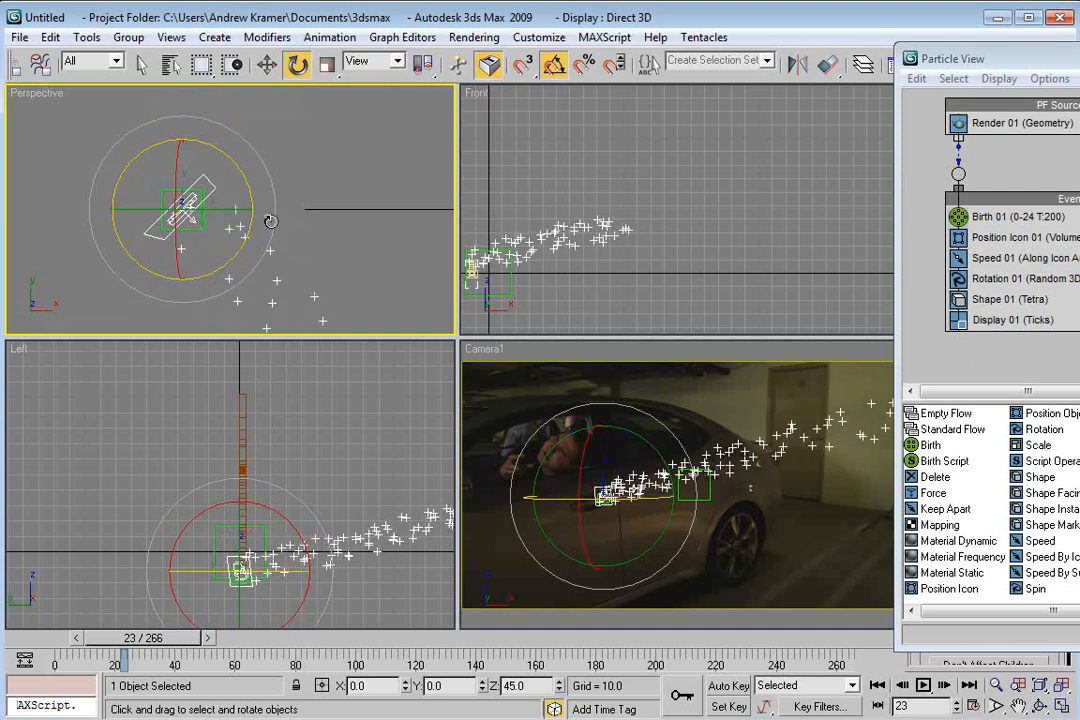
drag(178, 181, 178, 197)
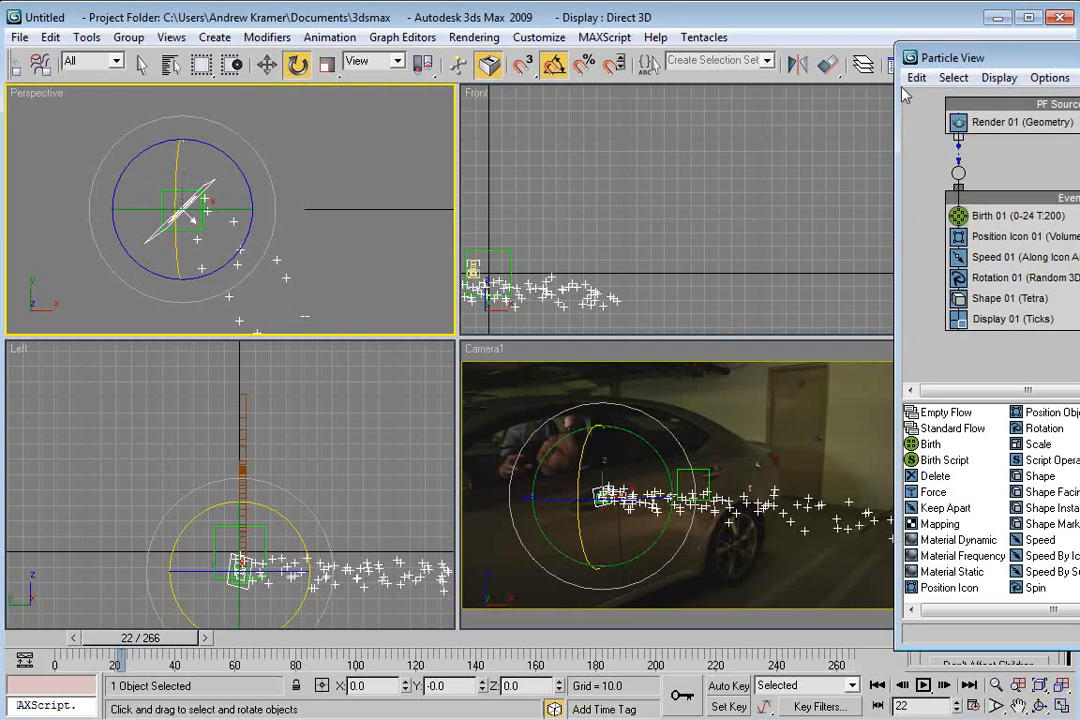
Step: Close Particle View, maximize the Camera1 viewport, and set the emitter's length to 50.6 and width to 93.4
drag(996, 60, 126, 38)
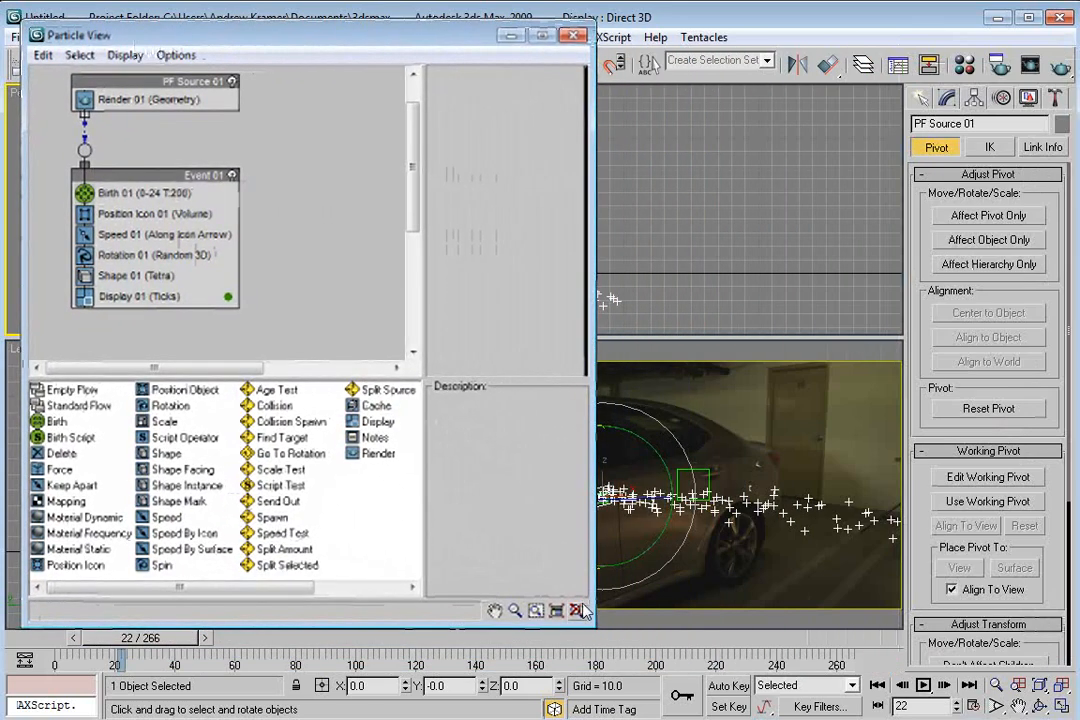
click(573, 35)
click(636, 128)
click(767, 424)
key(alt+w)
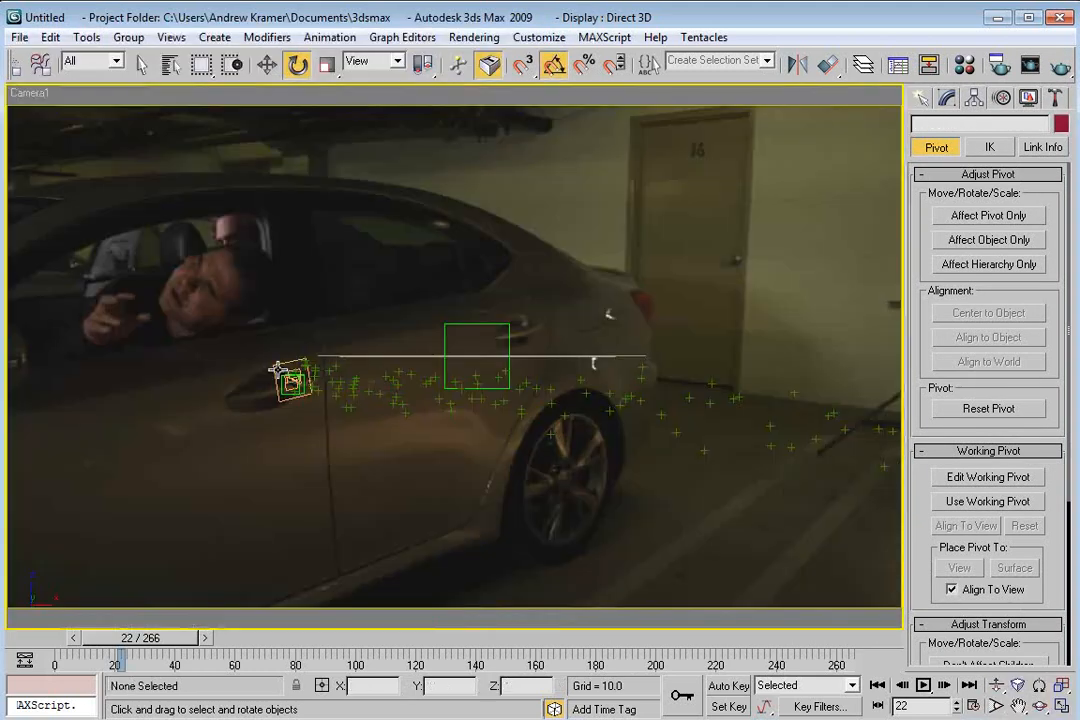
click(279, 372)
click(944, 99)
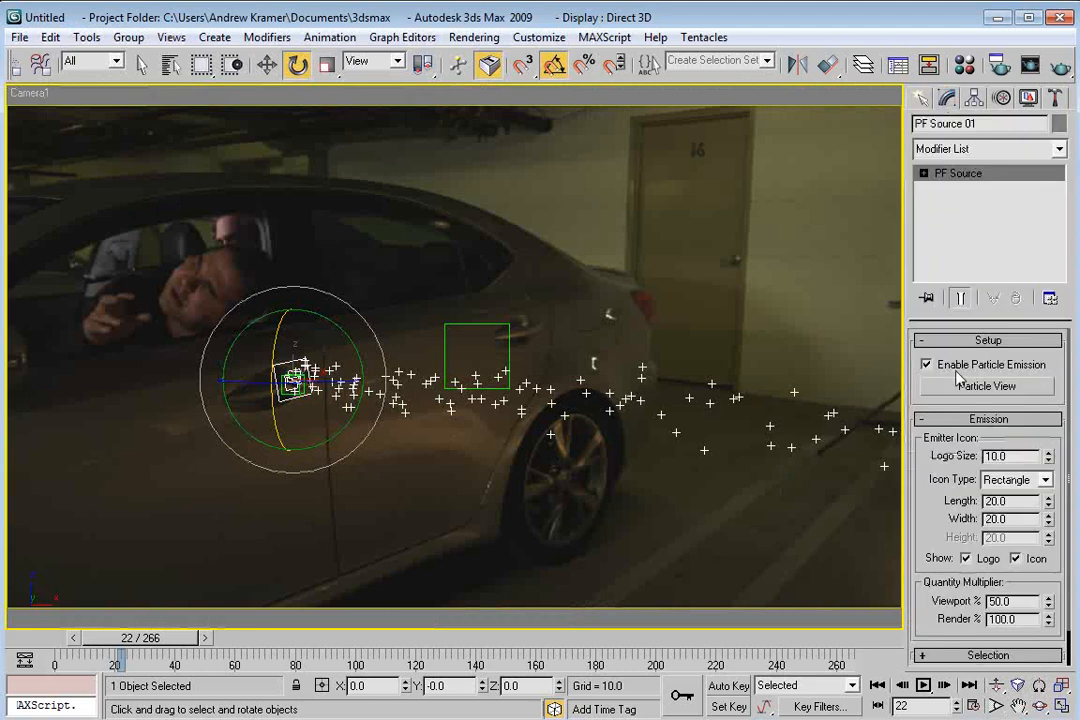
drag(1048, 502, 1038, 418)
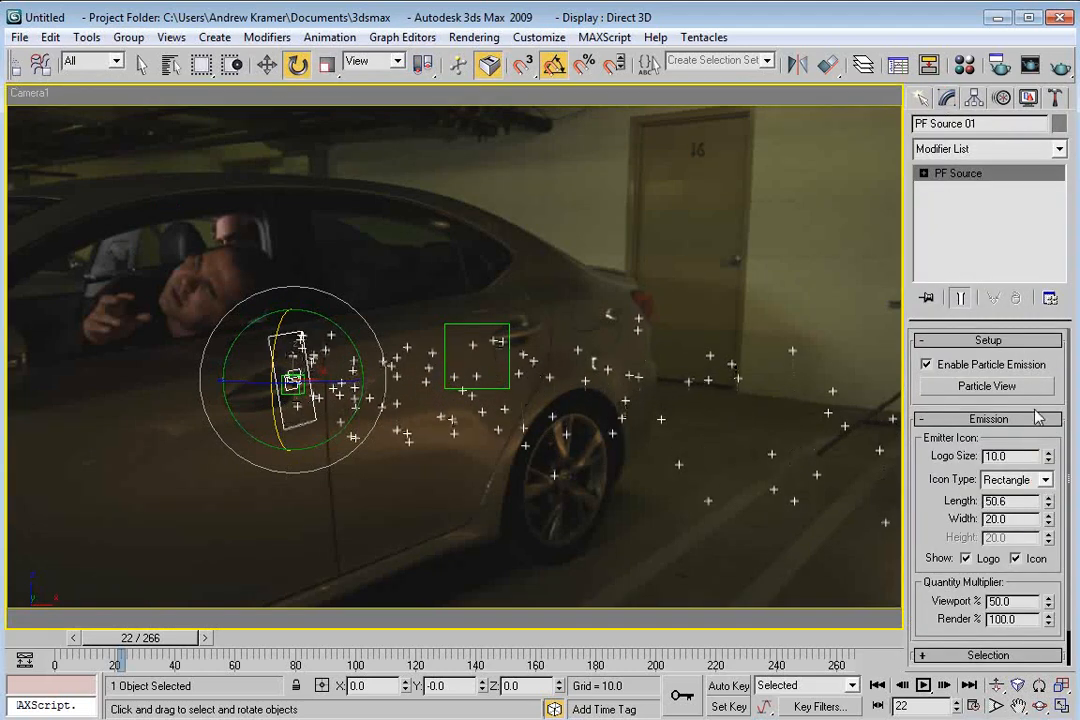
drag(1050, 522, 1050, 445)
Step: Move the emitter over the car's front side window, to about X -142.9 and Z 26.1, and go to frame 24
right_click(288, 357)
click(307, 377)
drag(312, 349, 211, 255)
drag(146, 640, 152, 640)
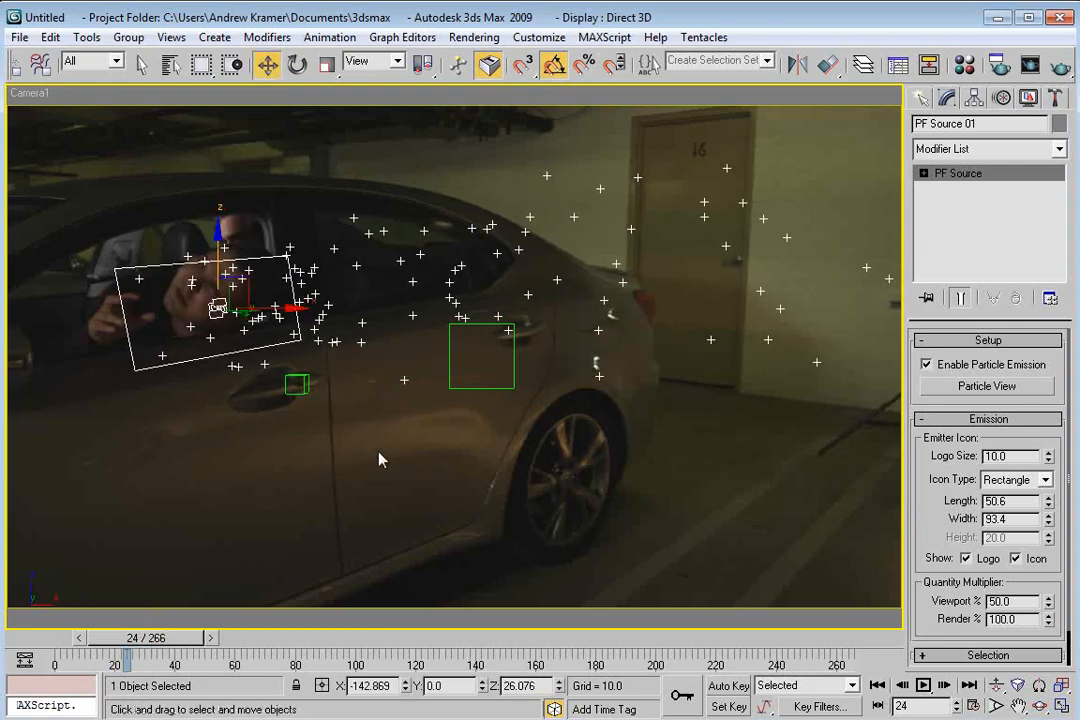
Step: Restore the four-viewport layout and replace the Shape operator in Event 01 with a Shape Instance operator in Particle View
key(alt+w)
scroll(237, 267, down, 6)
scroll(237, 267, down, 3)
key(6)
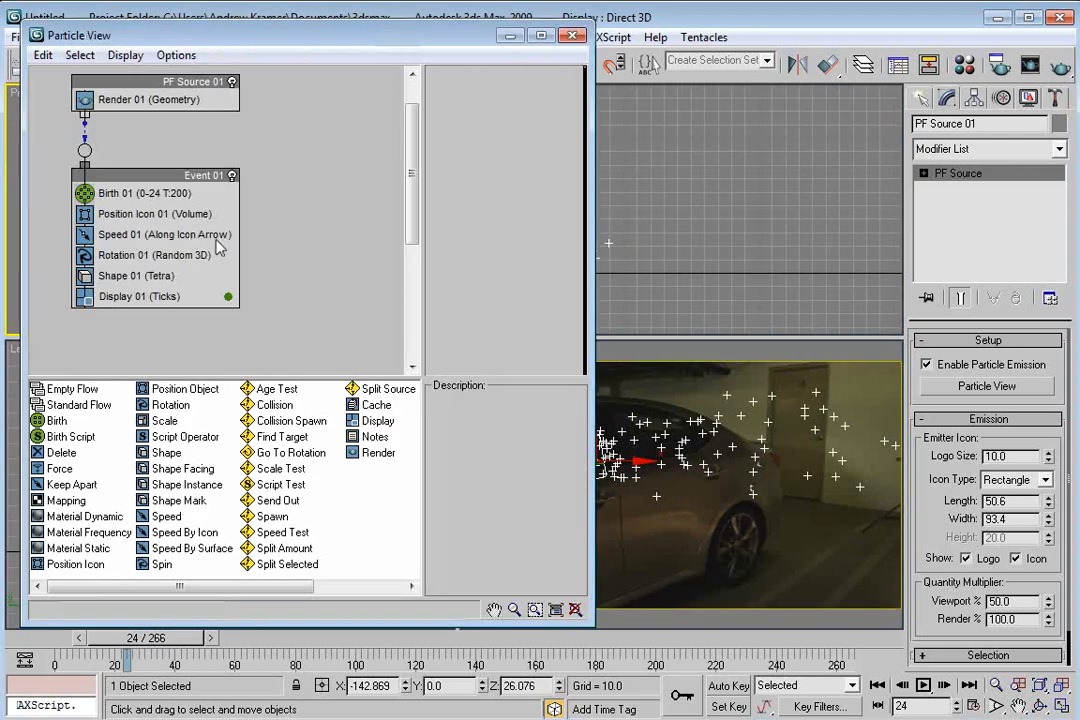
scroll(169, 205, up, 1)
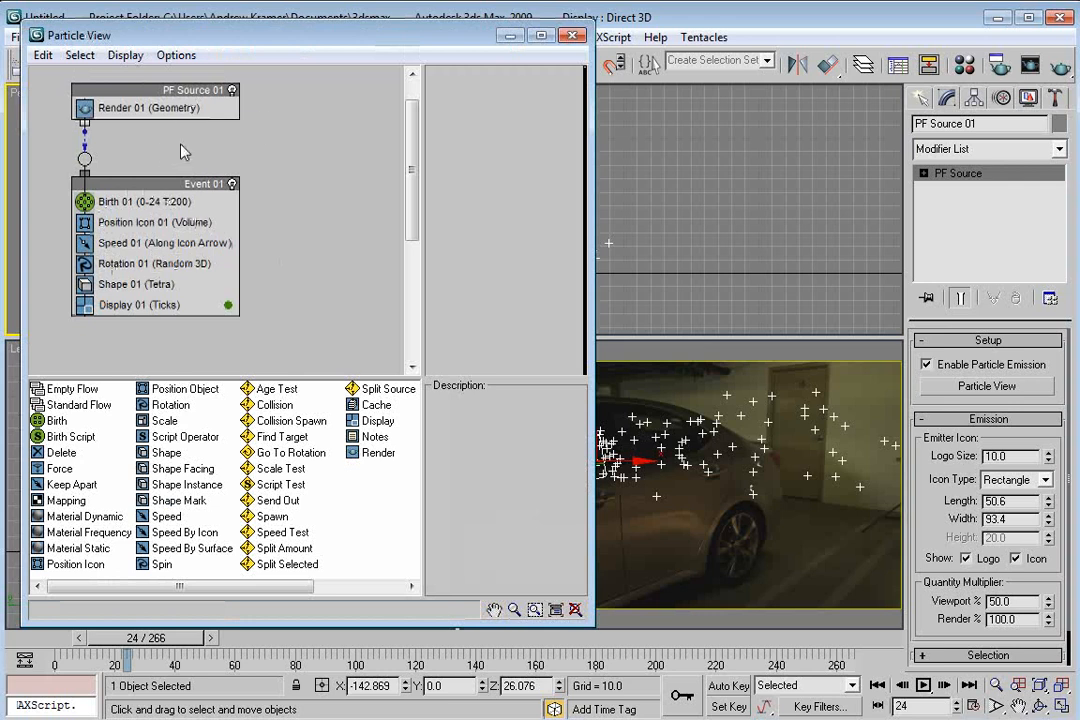
scroll(145, 232, up, 1)
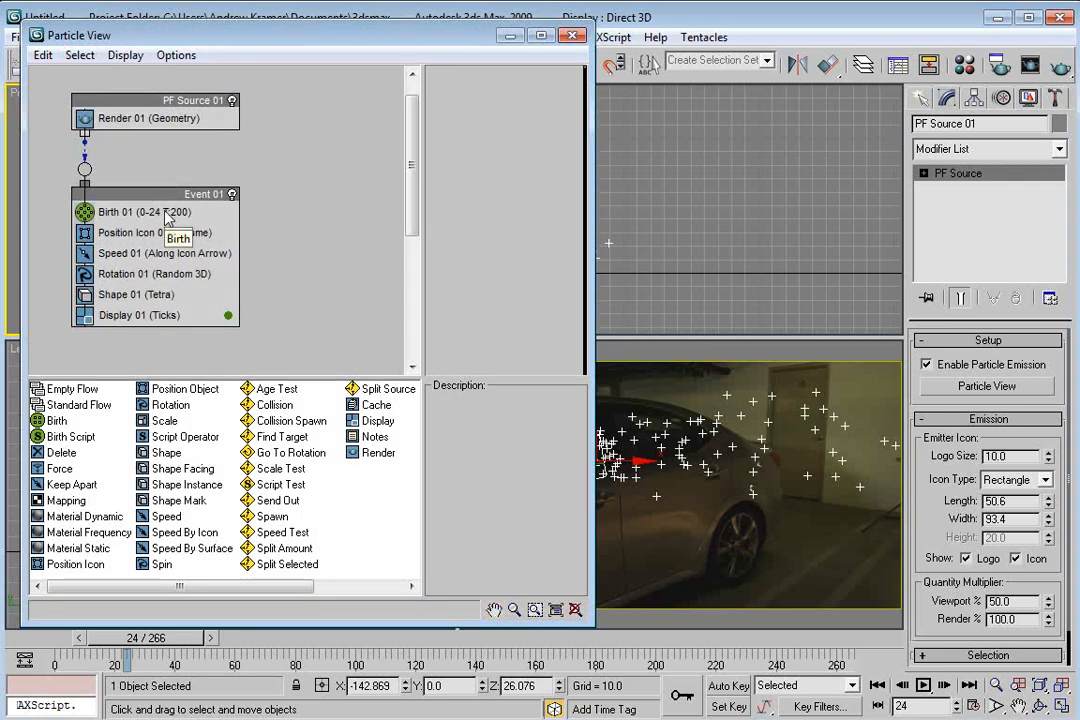
click(166, 298)
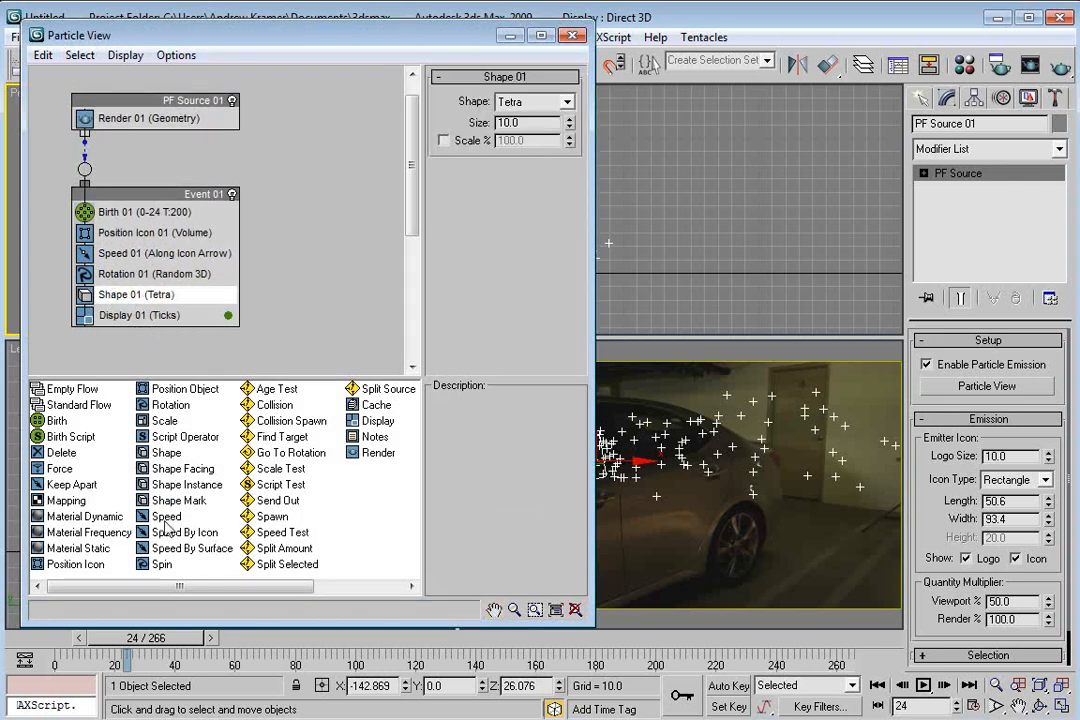
drag(200, 489, 133, 298)
click(133, 296)
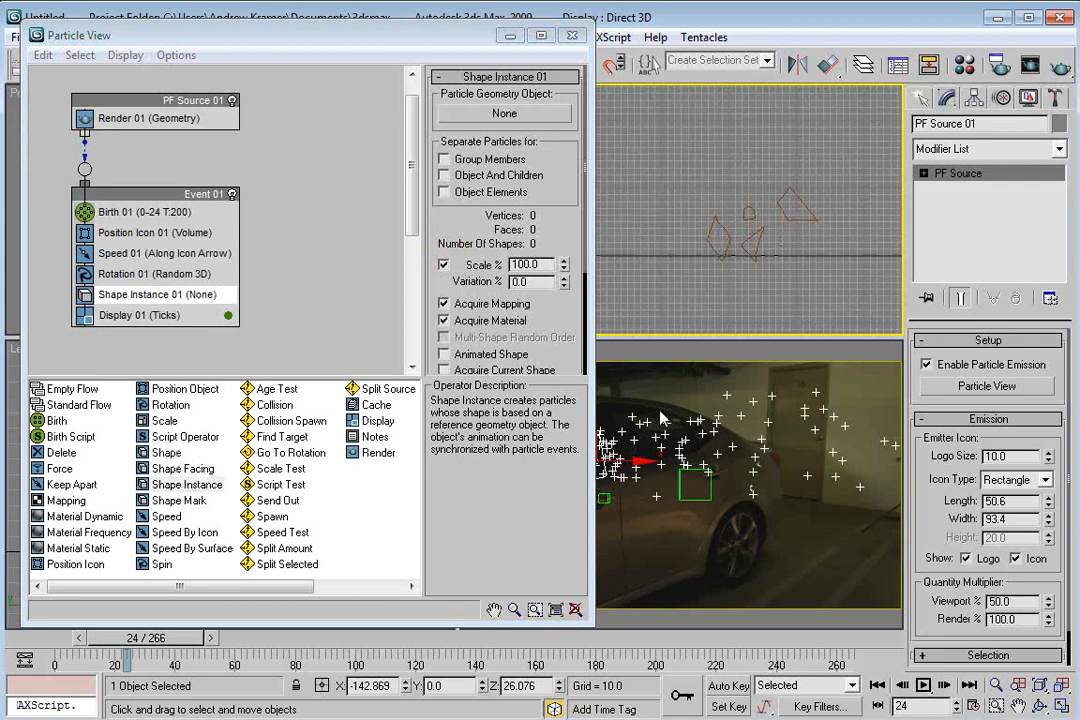
Step: Assign the Glass group as the Shape Instance's particle geometry object and separate the particles for group members
click(507, 114)
click(750, 216)
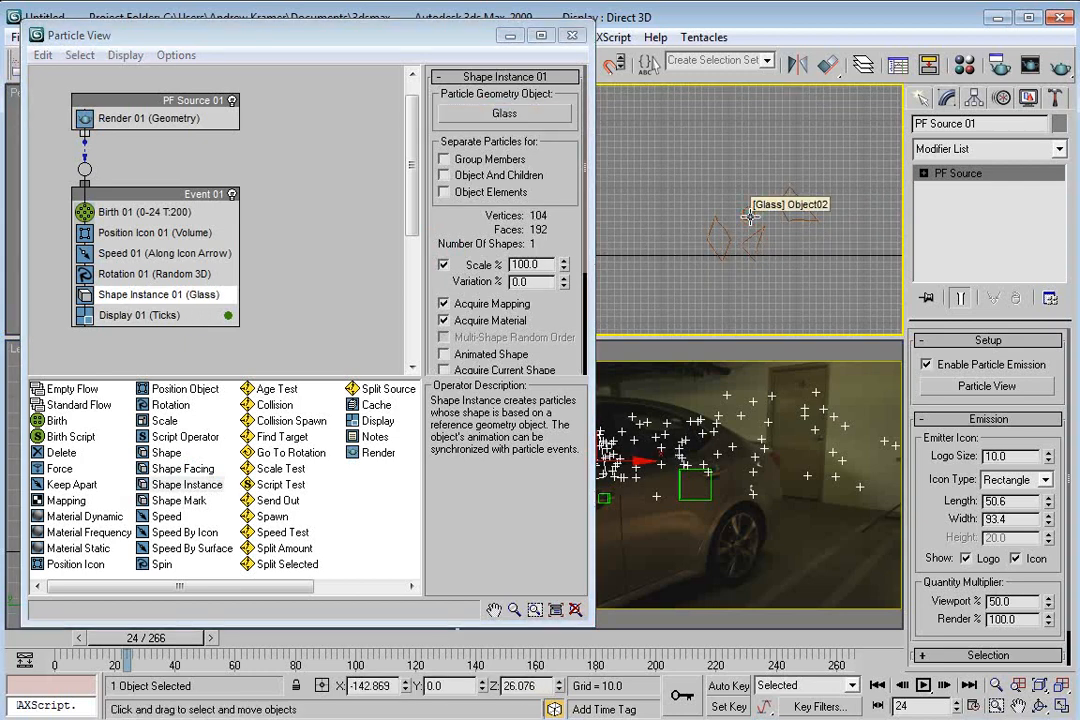
click(444, 160)
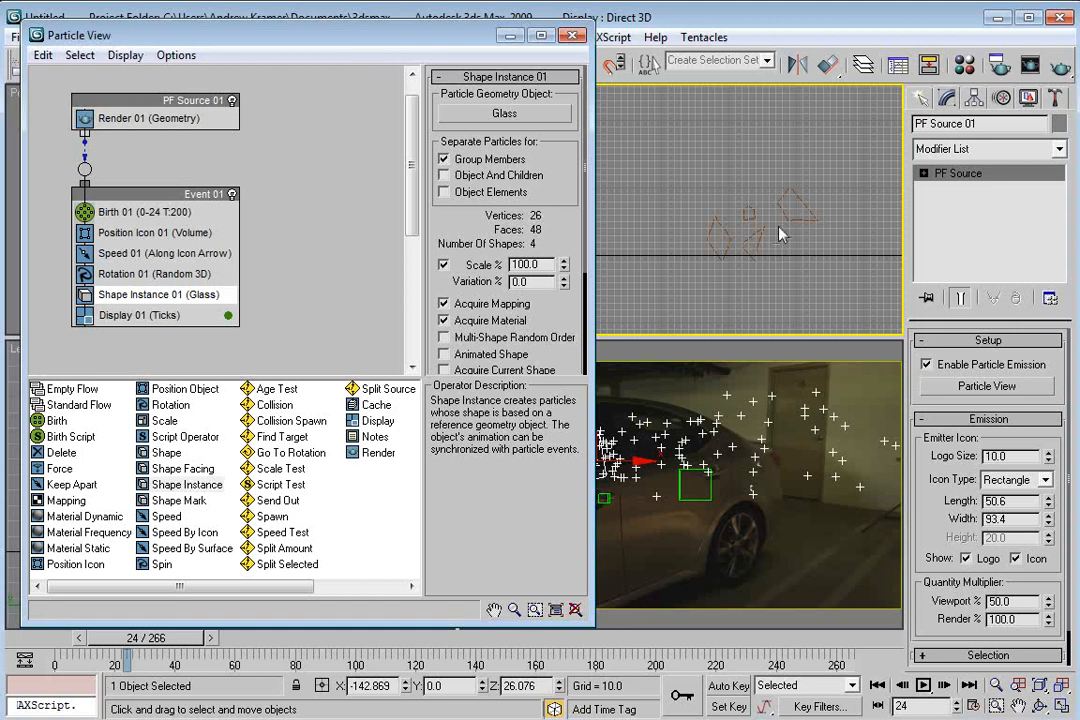
Step: Set the Display operator's type in Event 01 to Geometry
click(127, 318)
click(540, 104)
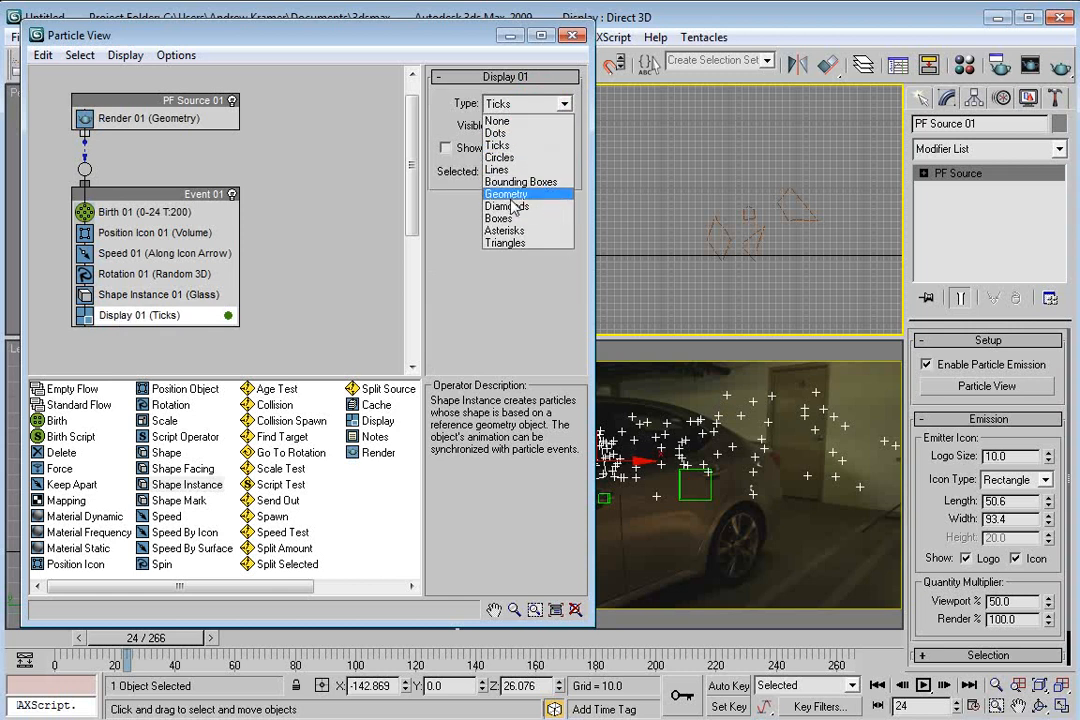
click(510, 195)
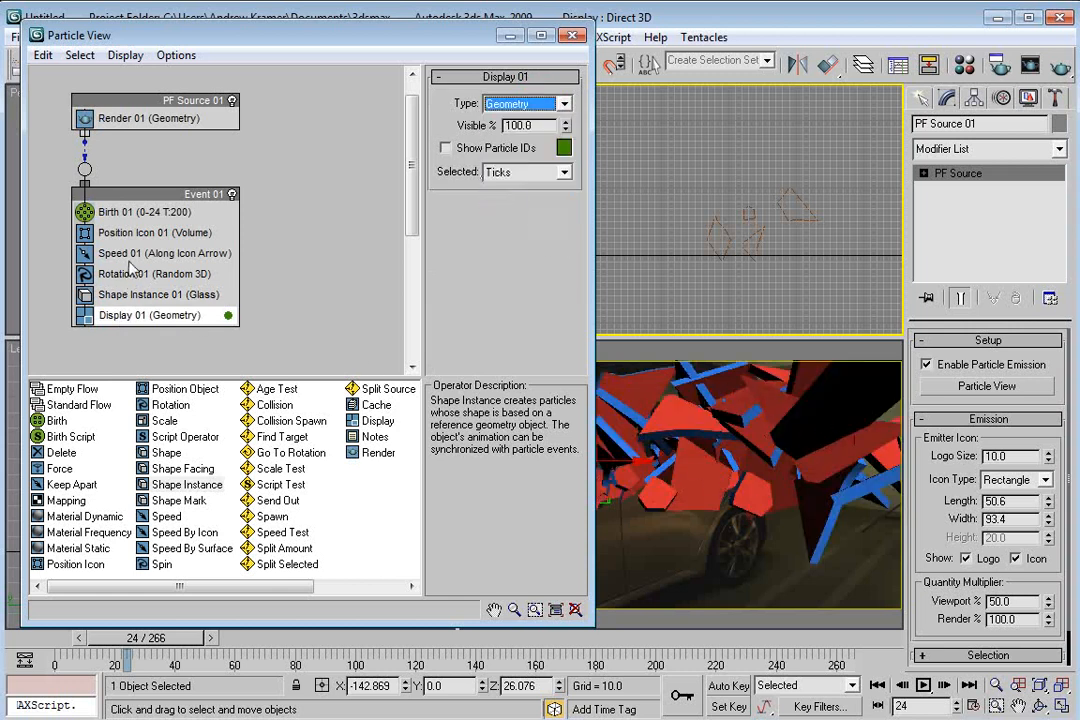
Step: Set the Shape Instance operator's scale to 22% with a variation of 64%
click(131, 292)
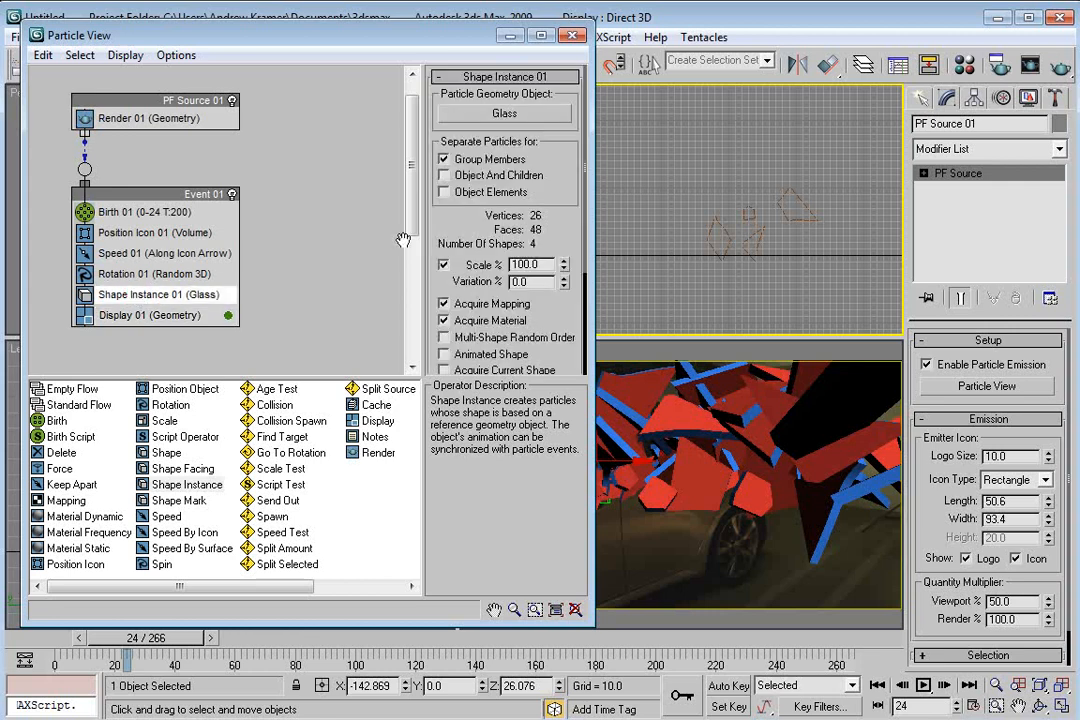
double_click(527, 264)
text(40)
key(Return)
mouse_move(565, 263)
mouse_down()
mouse_move(566, 223)
mouse_move(566, 274)
mouse_up()
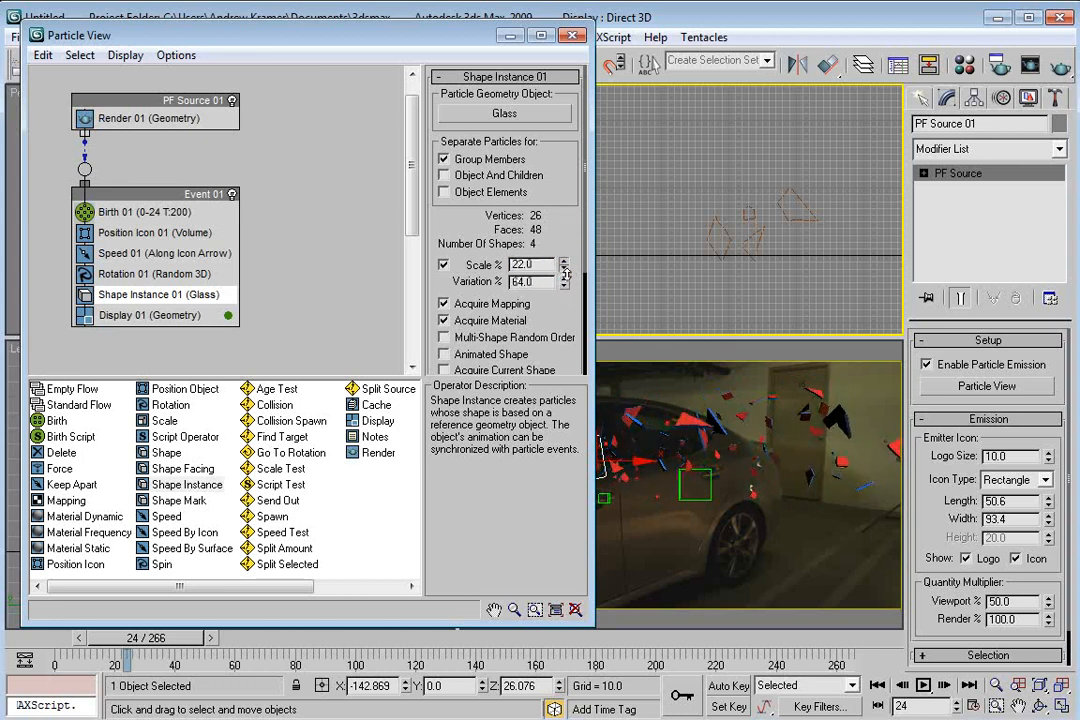
Step: Increase the Speed operator's divergence to spread the shards, and advance the timeline to frame 30
click(120, 255)
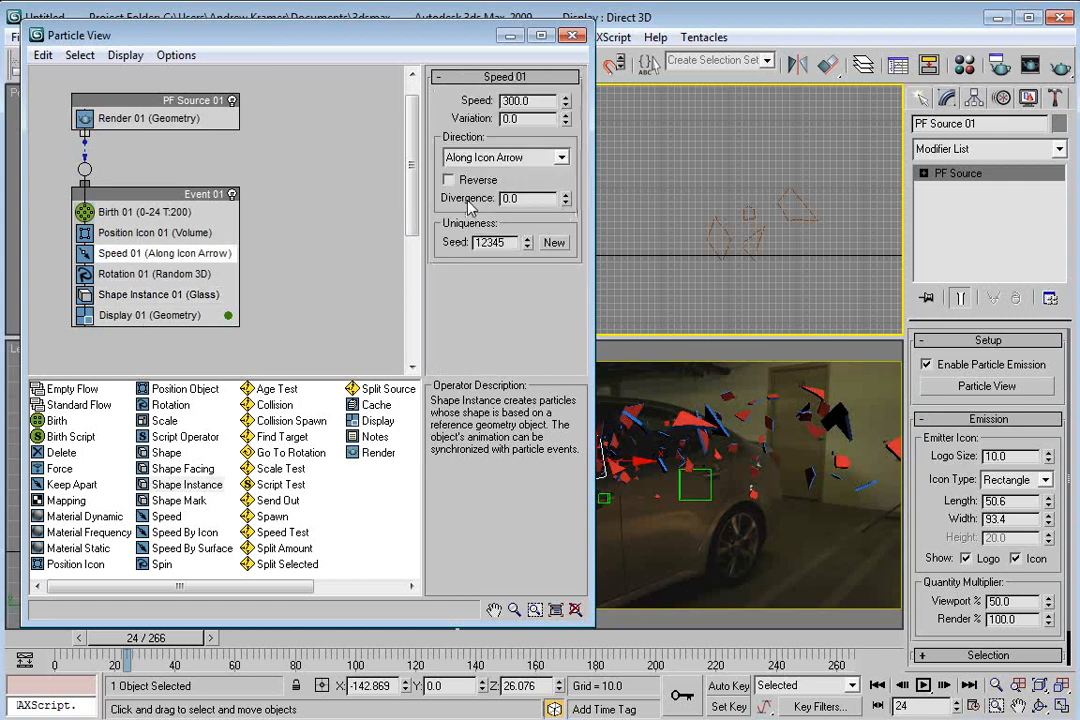
drag(428, 50, 266, 115)
mouse_move(403, 263)
mouse_down()
mouse_move(399, 180)
mouse_move(406, 189)
mouse_up()
drag(282, 112, 261, 29)
drag(158, 638, 175, 640)
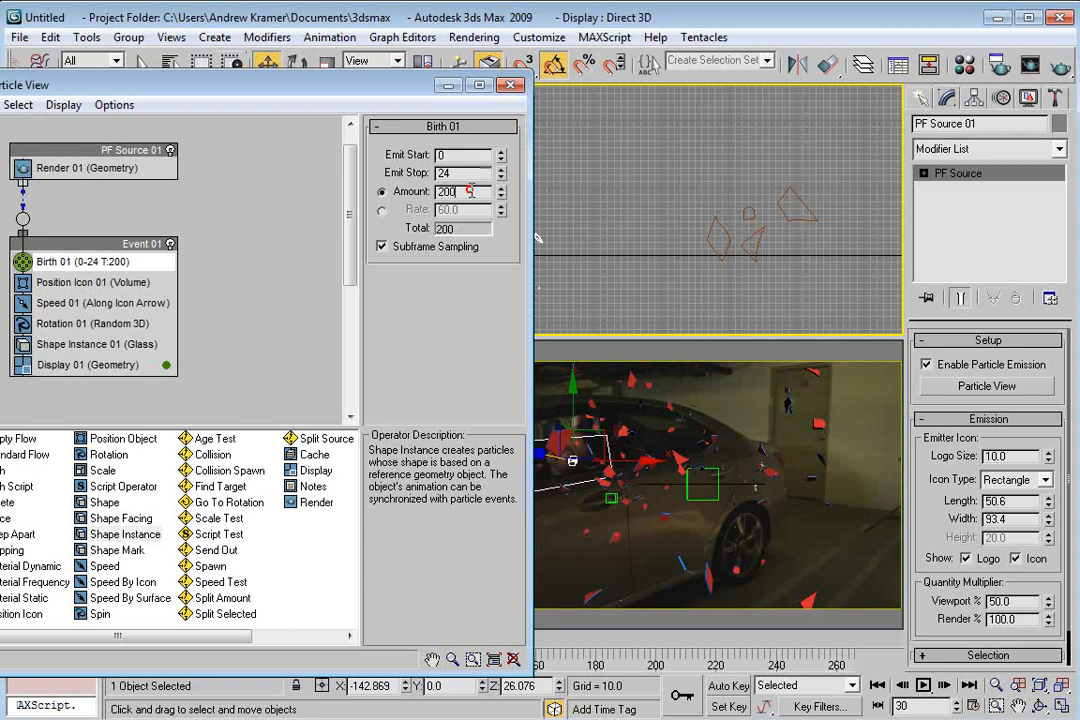
Step: Set the Birth operator's particle amount to 456
drag(470, 191, 336, 206)
text(500)
key(Return)
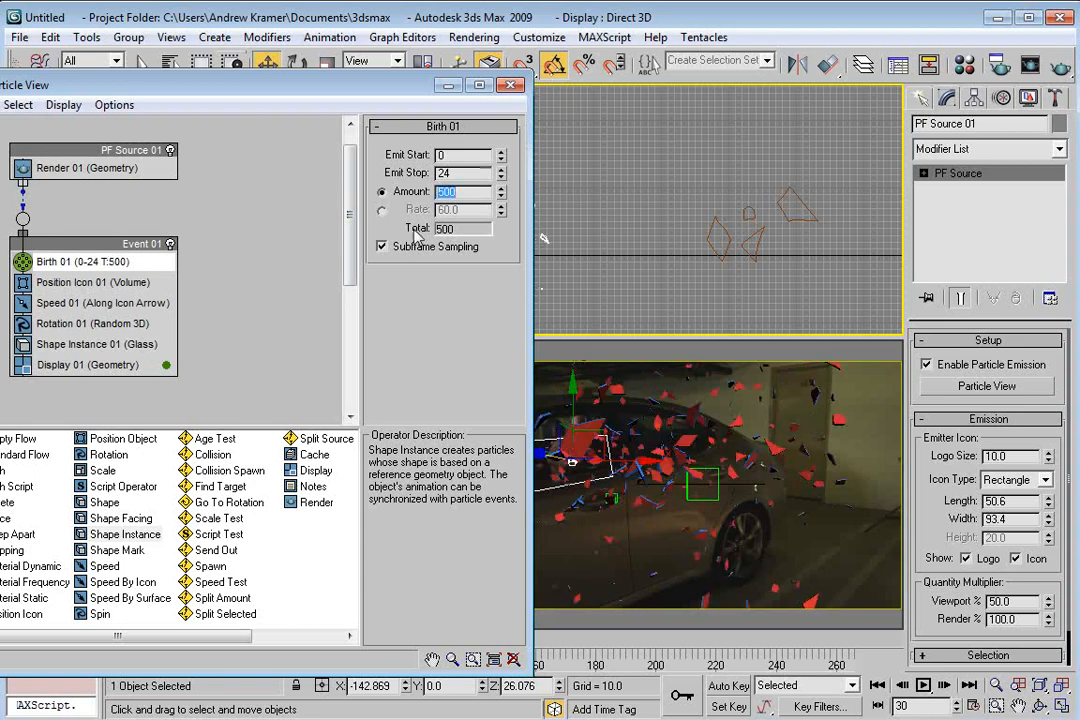
drag(497, 200, 499, 244)
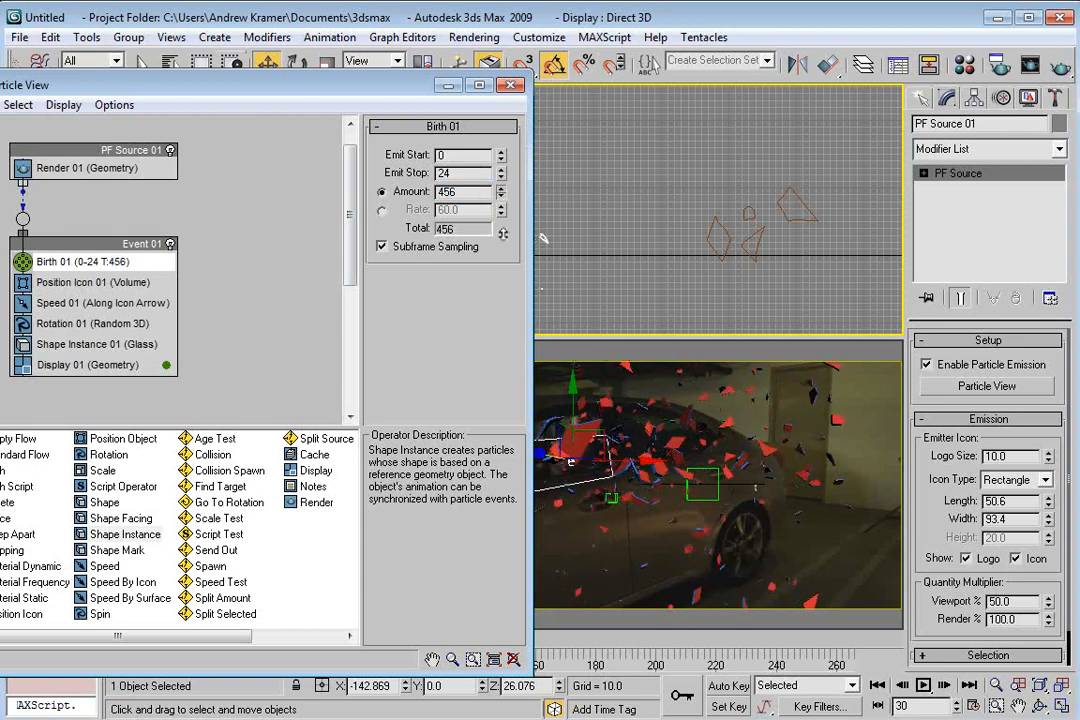
Step: Extend the Birth operator's Emit Stop to frame 37 and advance the timeline to frame 36
drag(377, 87, 350, 31)
mouse_move(178, 637)
mouse_down()
mouse_move(166, 636)
mouse_move(180, 650)
mouse_move(197, 642)
mouse_up()
drag(293, 25, 607, 380)
middle_drag(224, 222, 205, 180)
scroll(196, 188, down, 3)
scroll(225, 200, up, 3)
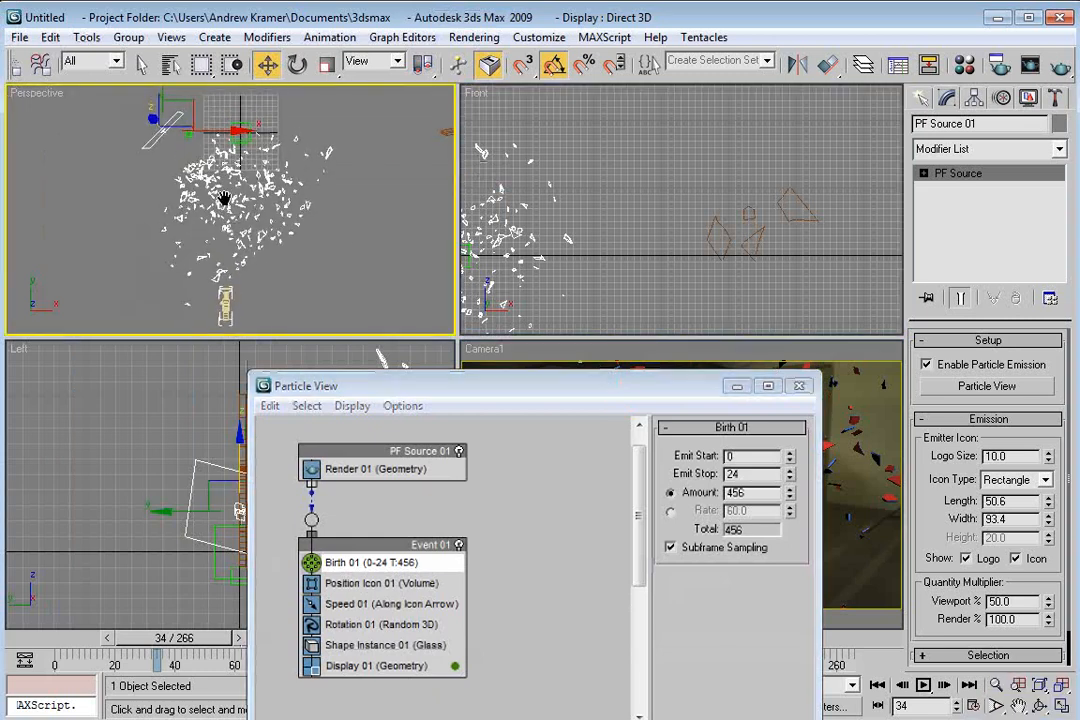
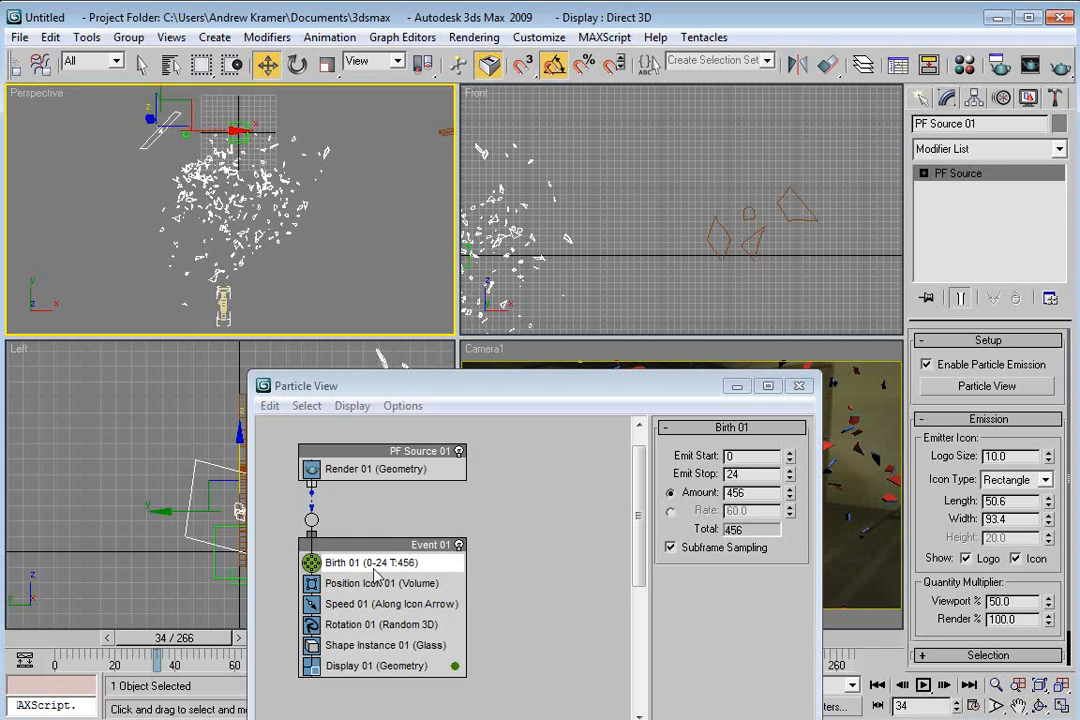
drag(792, 478, 791, 453)
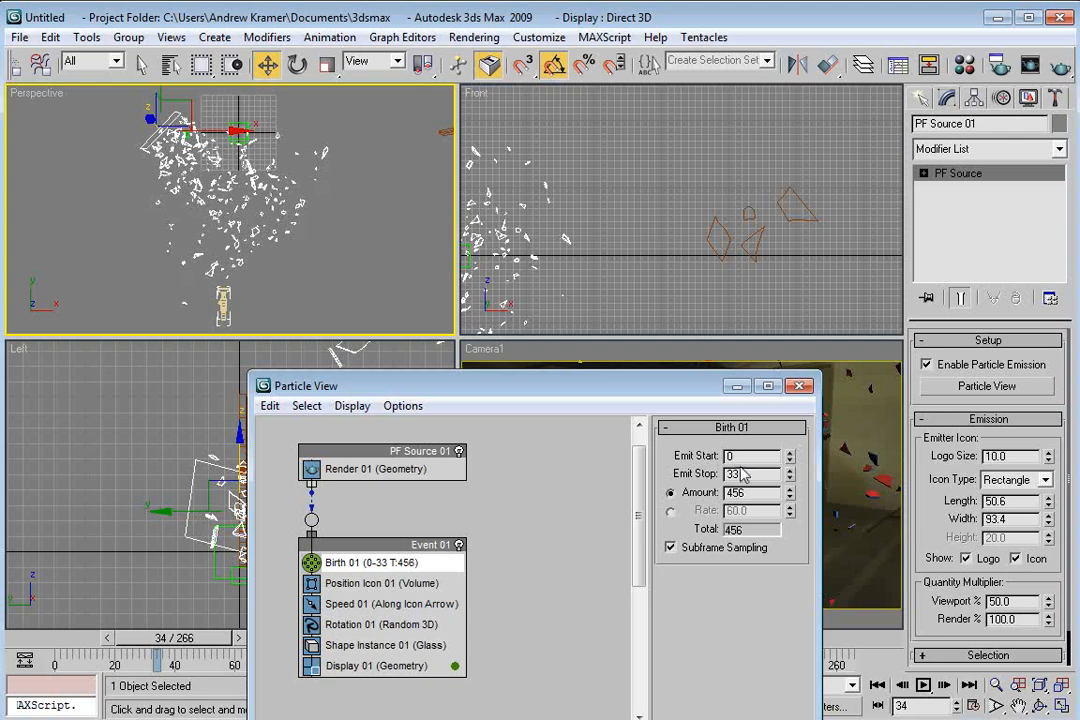
drag(668, 386, 751, 163)
drag(193, 645, 200, 645)
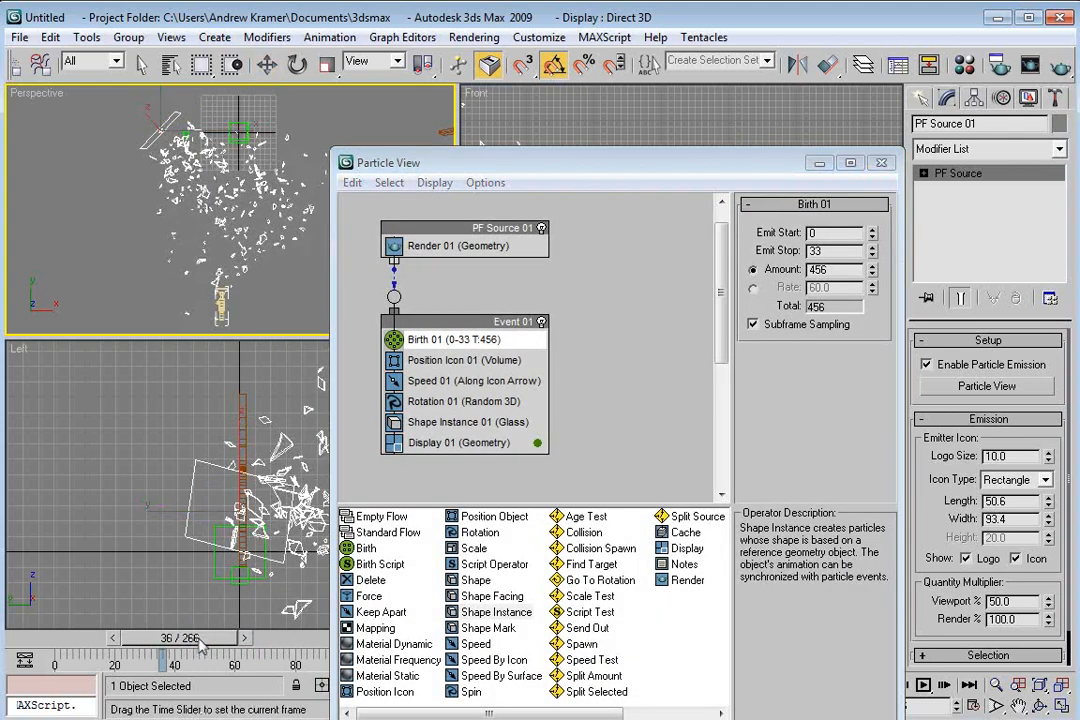
drag(874, 249, 868, 238)
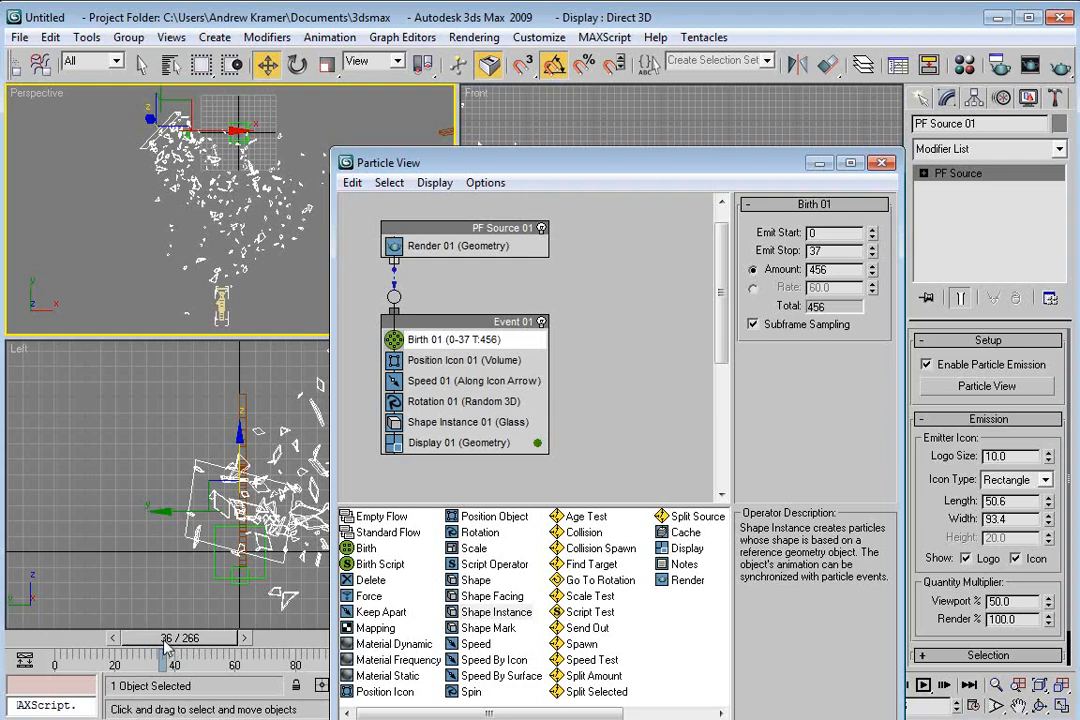
Step: Generate new random seeds for the Position Icon operator to vary where the shards originate
drag(710, 152, 293, 36)
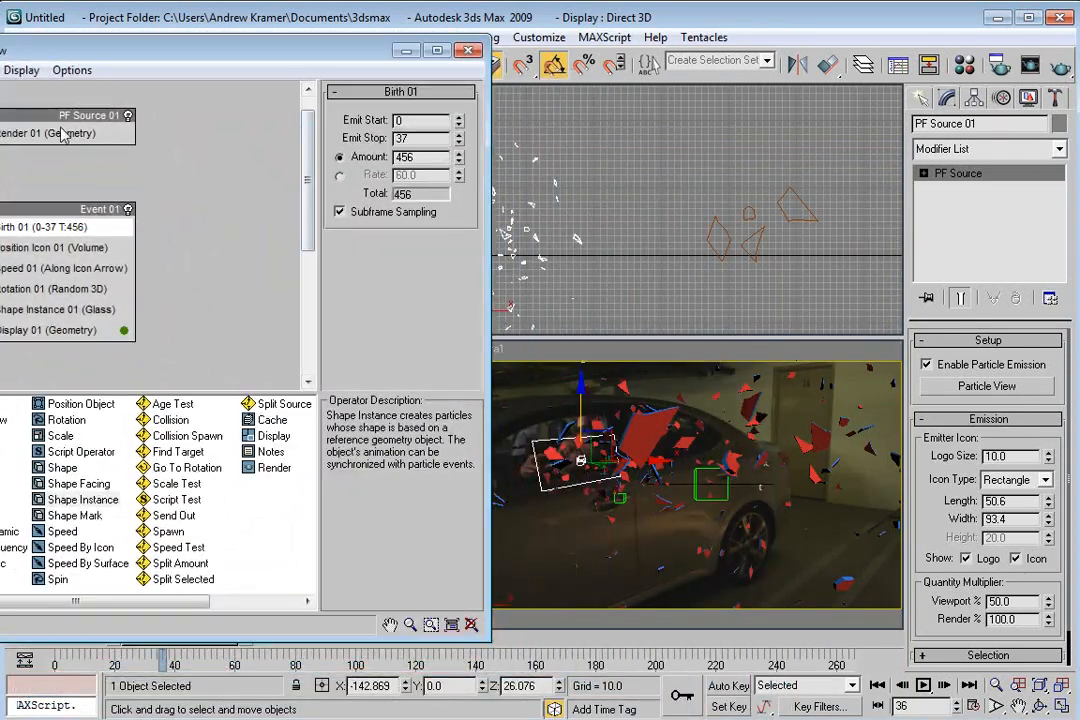
drag(175, 62, 236, 62)
click(100, 246)
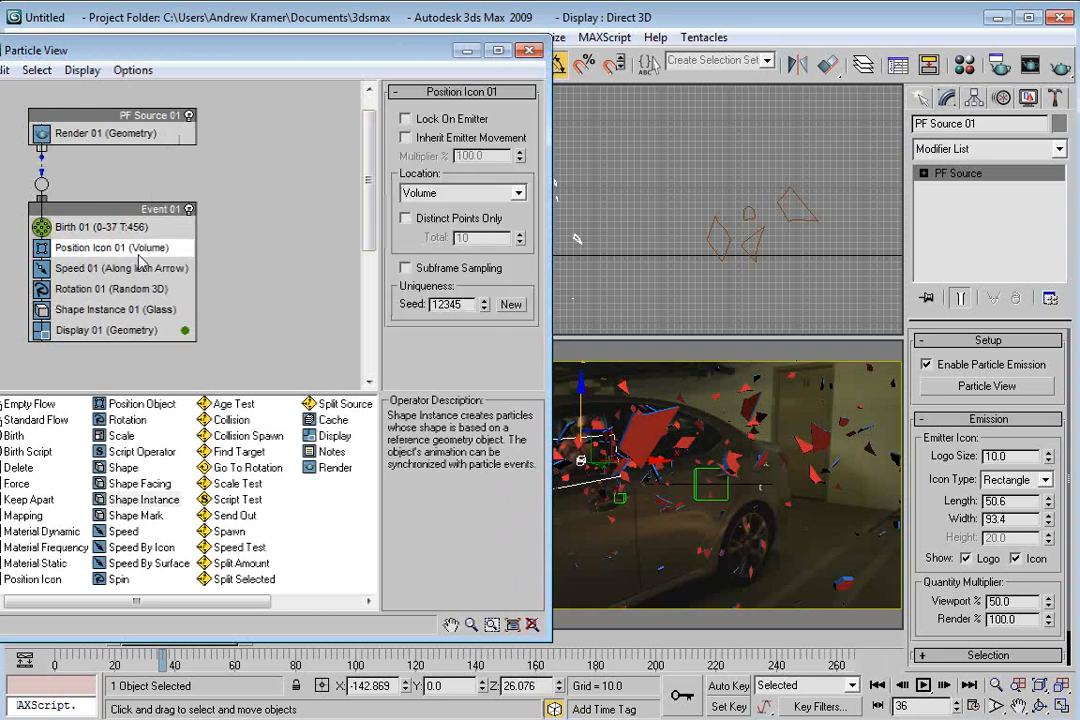
click(512, 305)
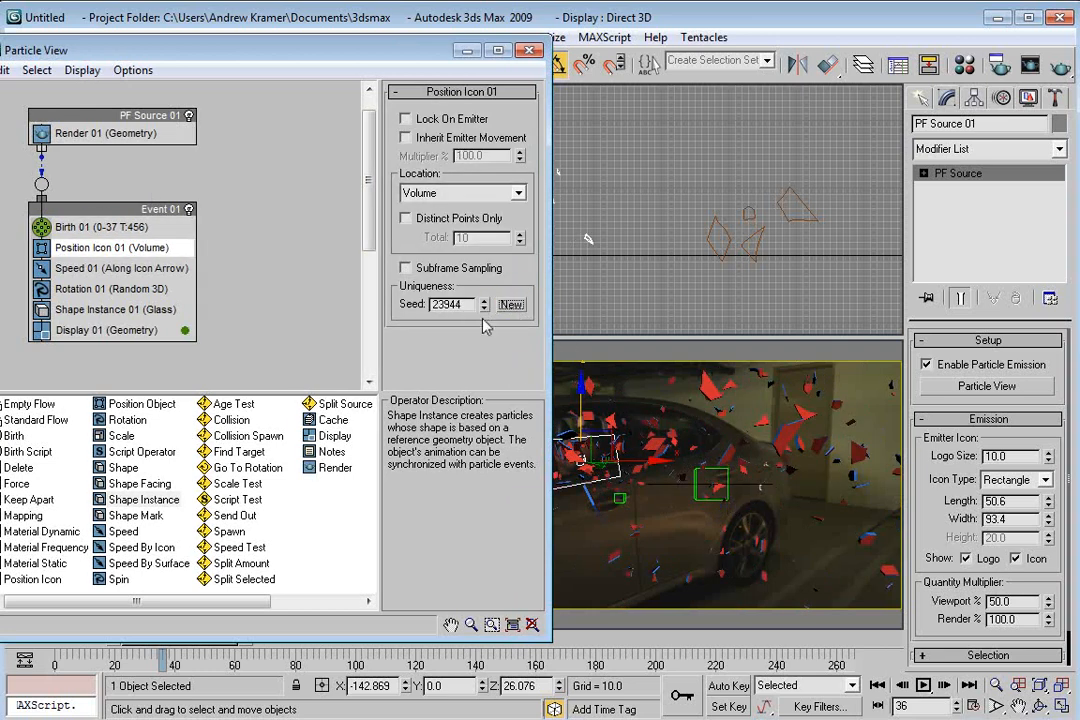
click(510, 305)
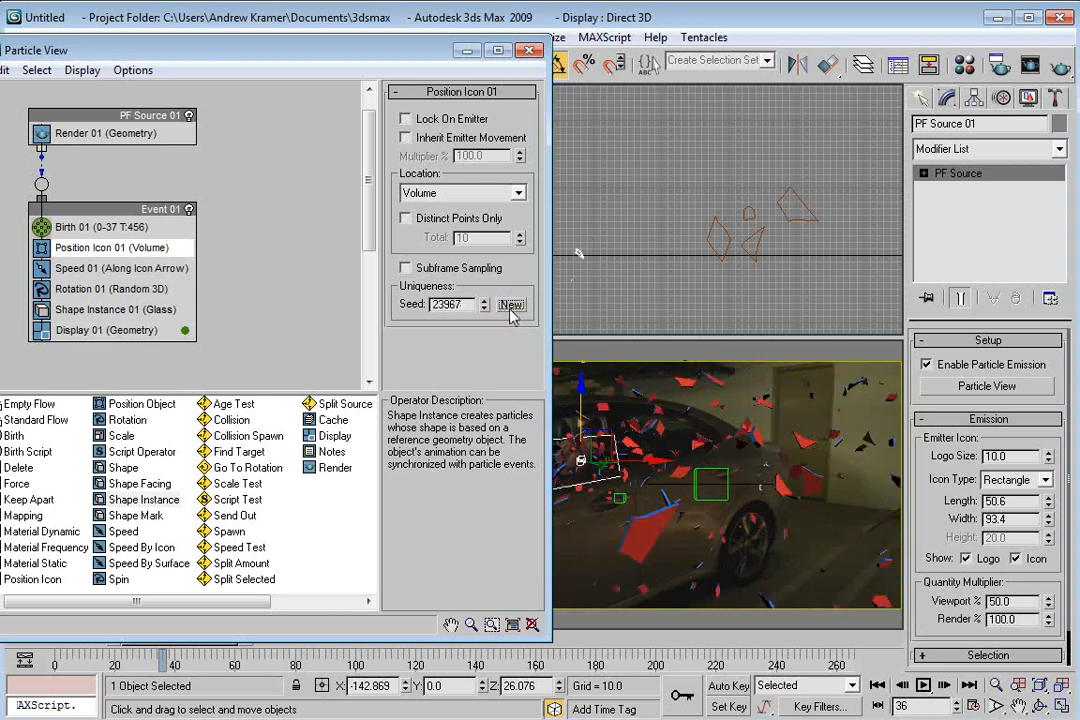
Step: Toggle the Rotation operator off and back on, and generate new random seeds for the shard orientations
click(80, 288)
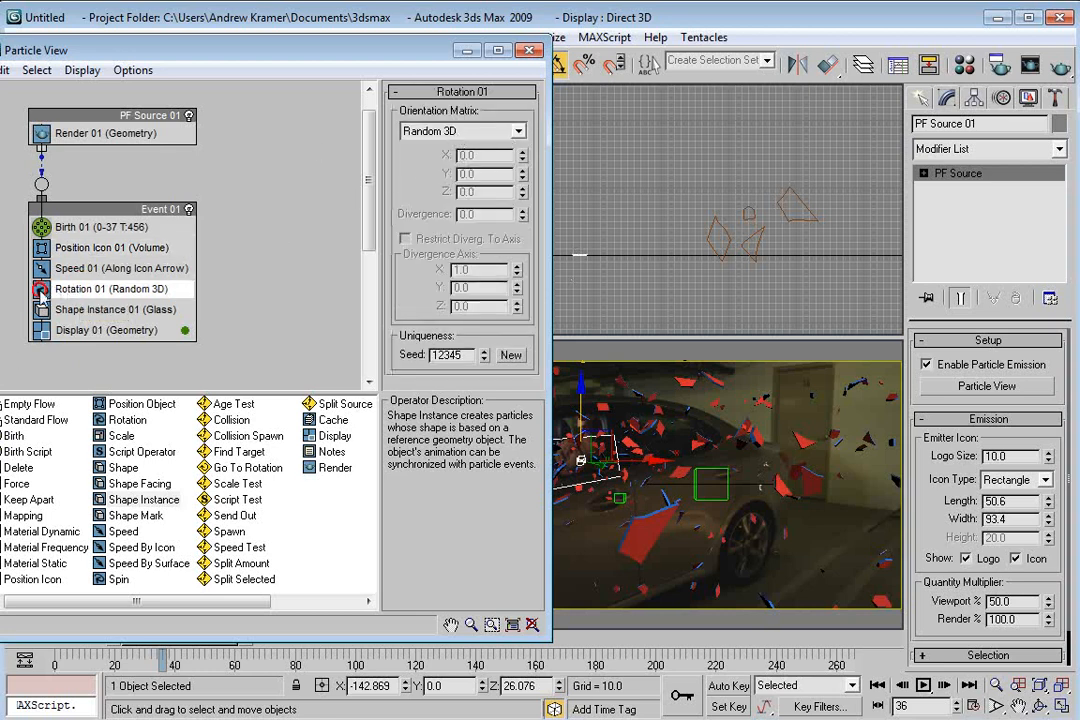
click(41, 289)
click(41, 289)
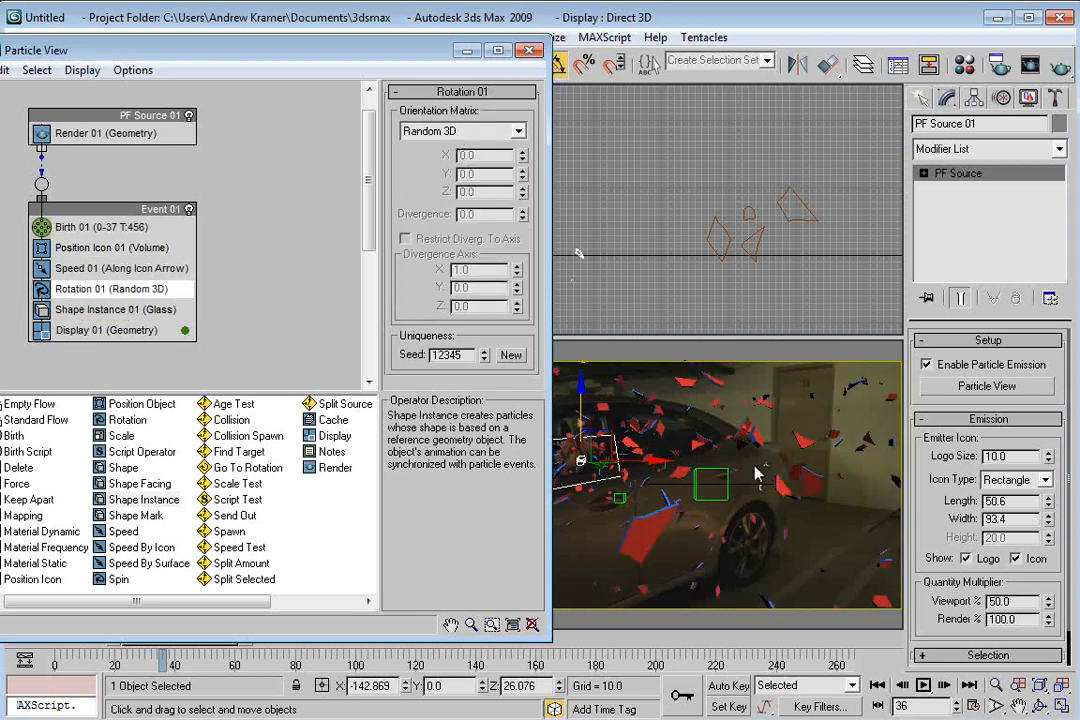
click(511, 355)
click(511, 355)
click(511, 355)
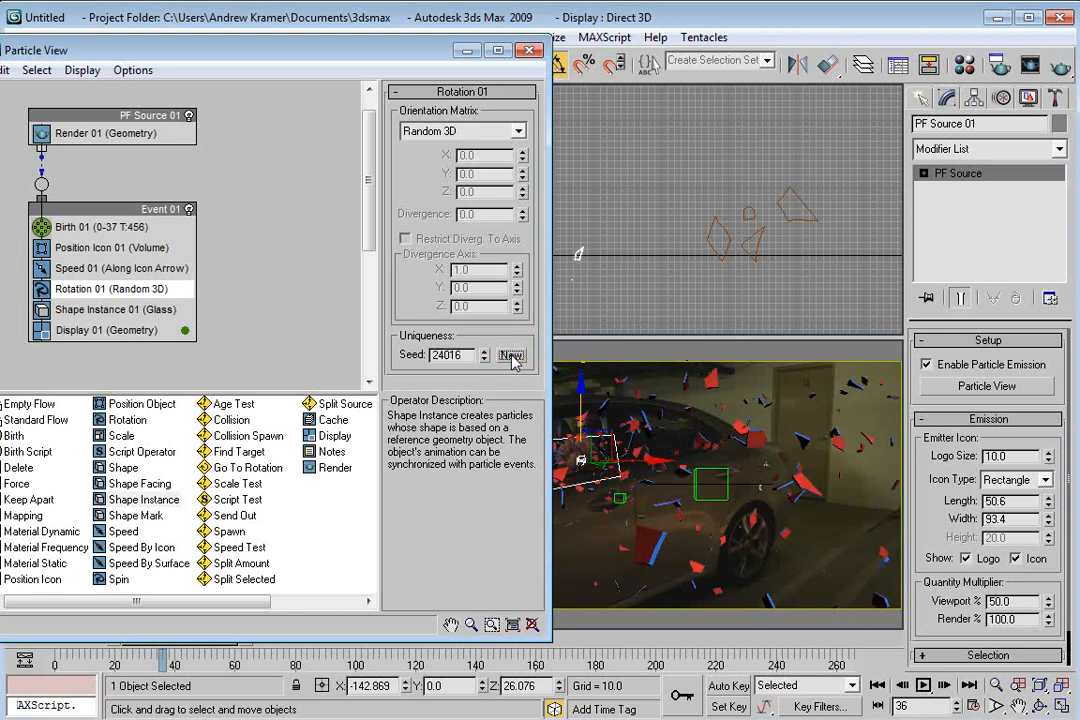
click(511, 355)
click(511, 355)
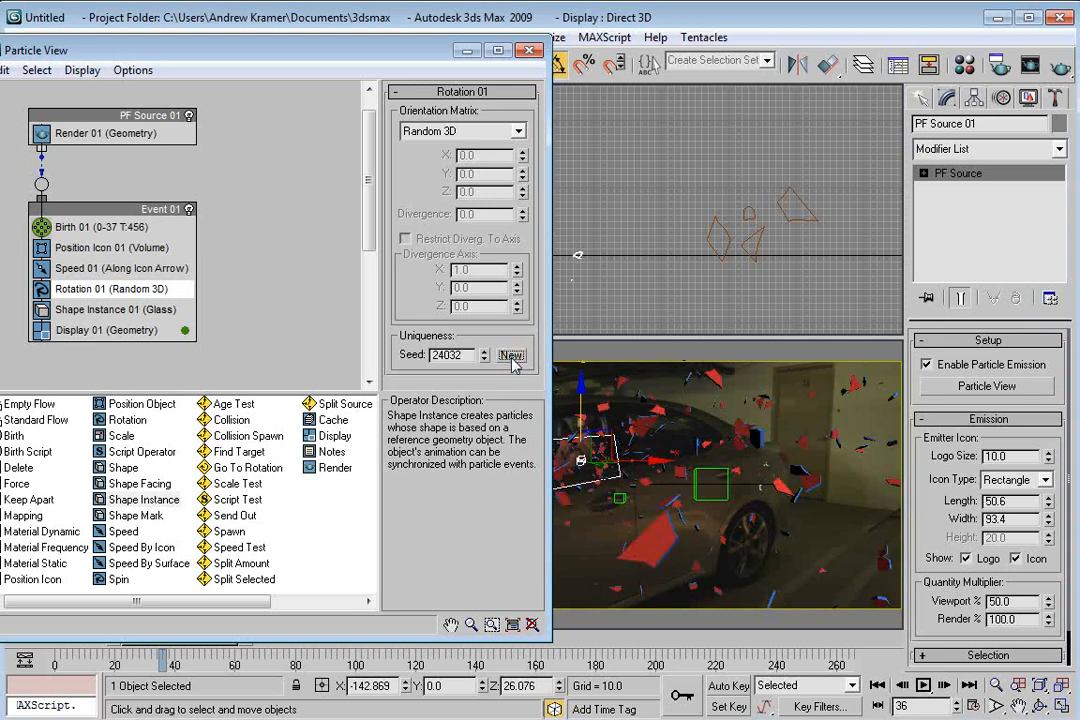
Step: Examine the flying shards in an enlarged Camera1 view, and restore the four-view layout
click(467, 50)
click(650, 373)
key(alt+w)
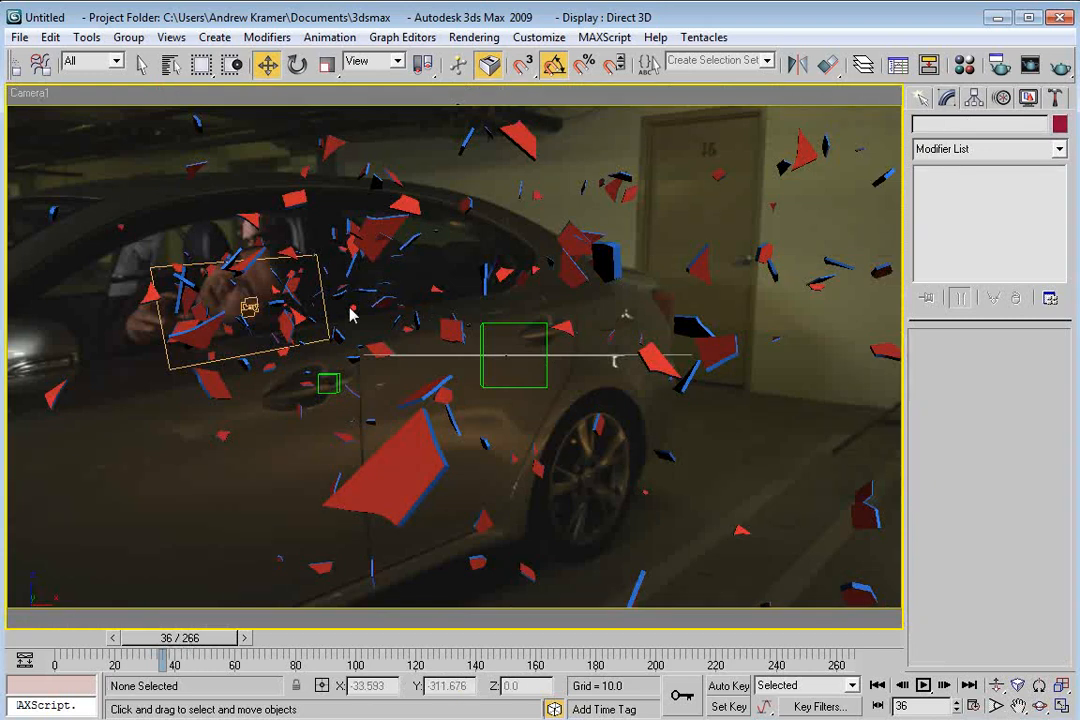
key(alt+w)
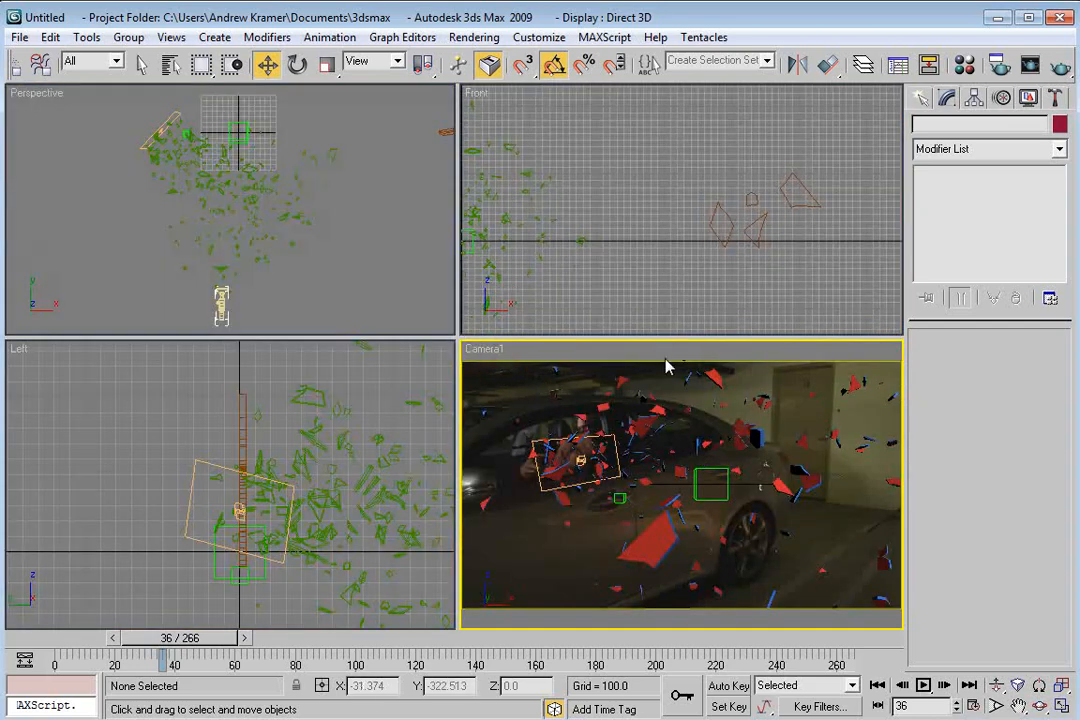
Step: Add a Mapping operator to Event 01 between Shape Instance and Display
key(6)
middle_drag(250, 338, 251, 332)
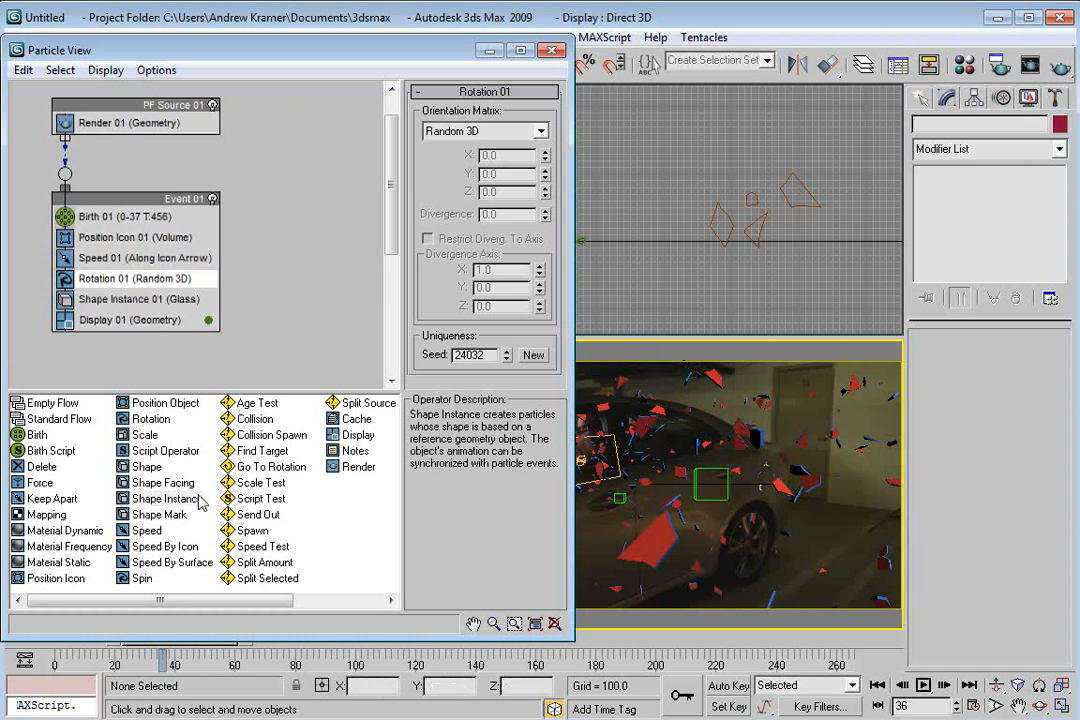
drag(46, 514, 85, 322)
click(86, 320)
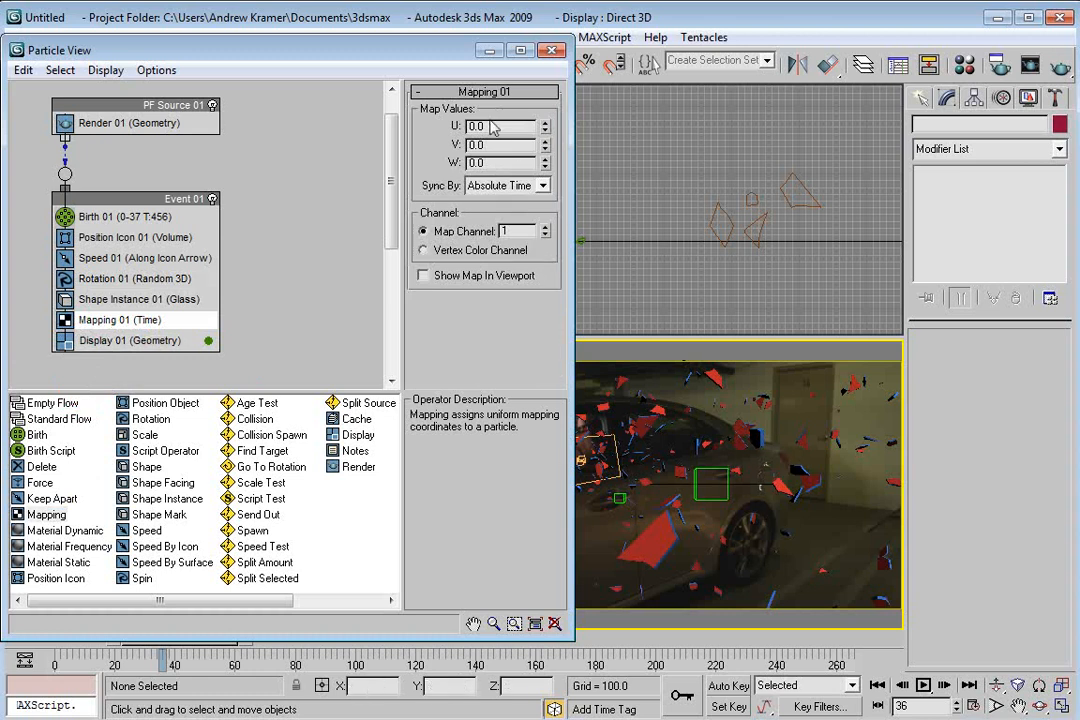
click(489, 52)
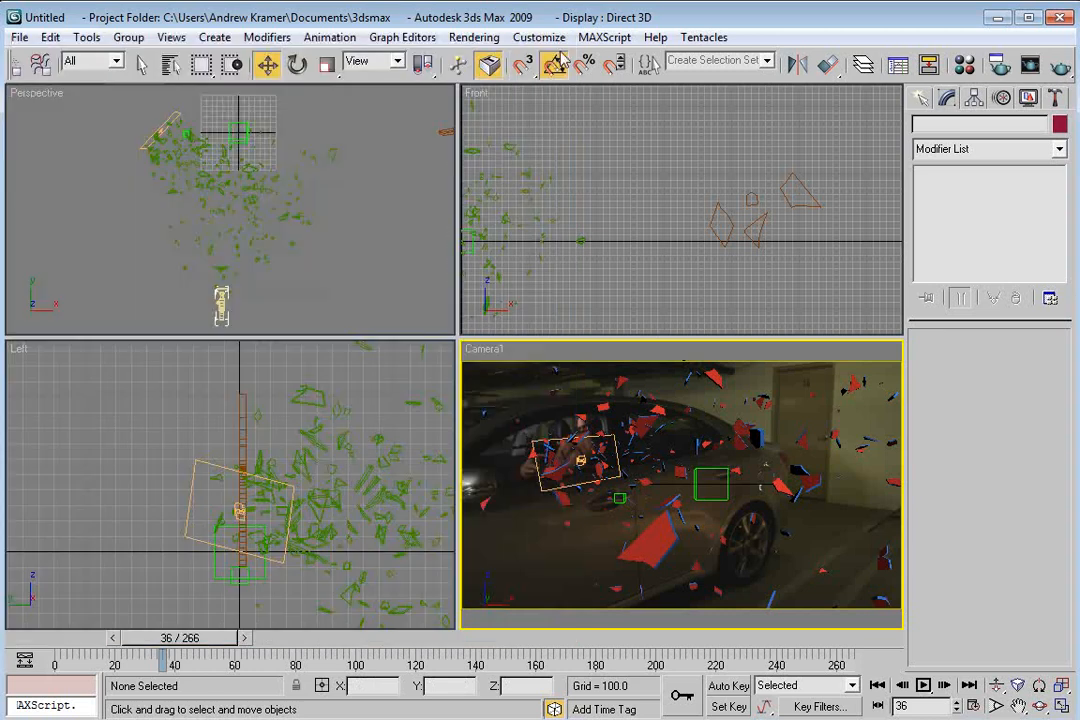
Step: Create a Mesher compound object in the Front view, beside the original glass pieces
click(926, 128)
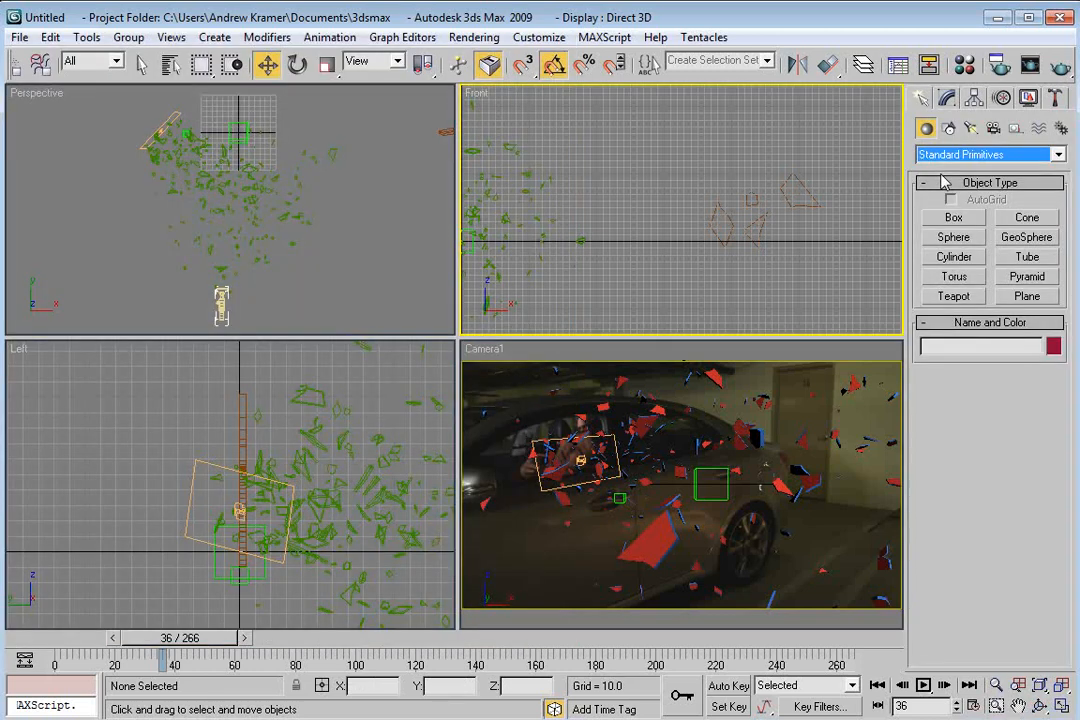
click(945, 154)
click(998, 196)
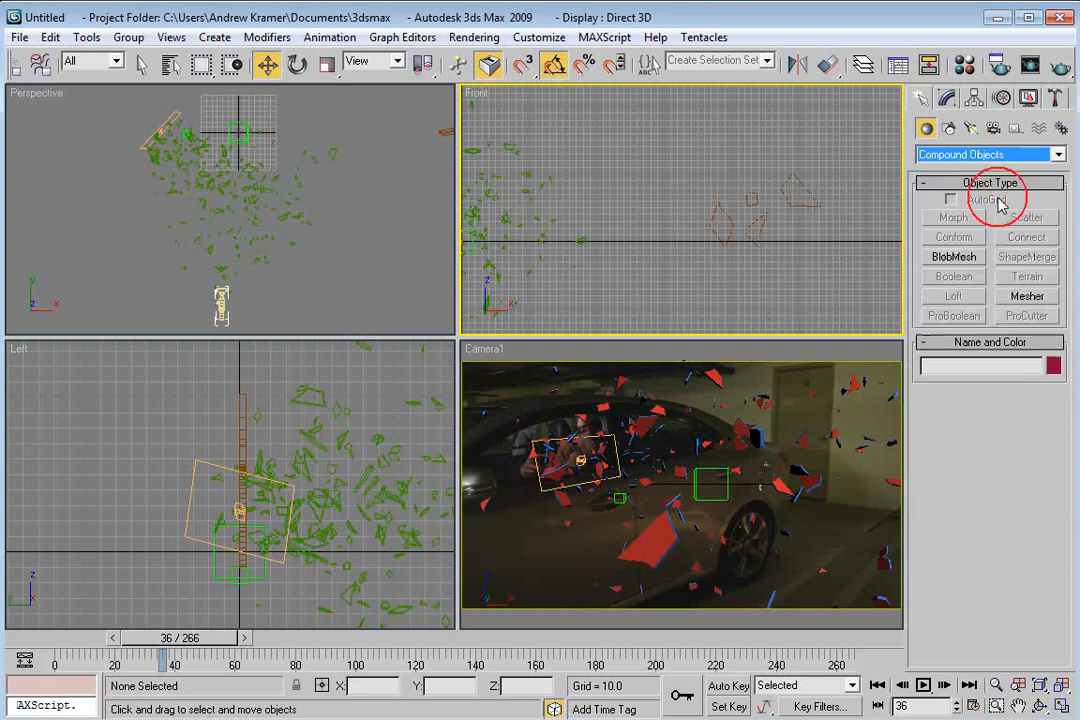
click(1026, 297)
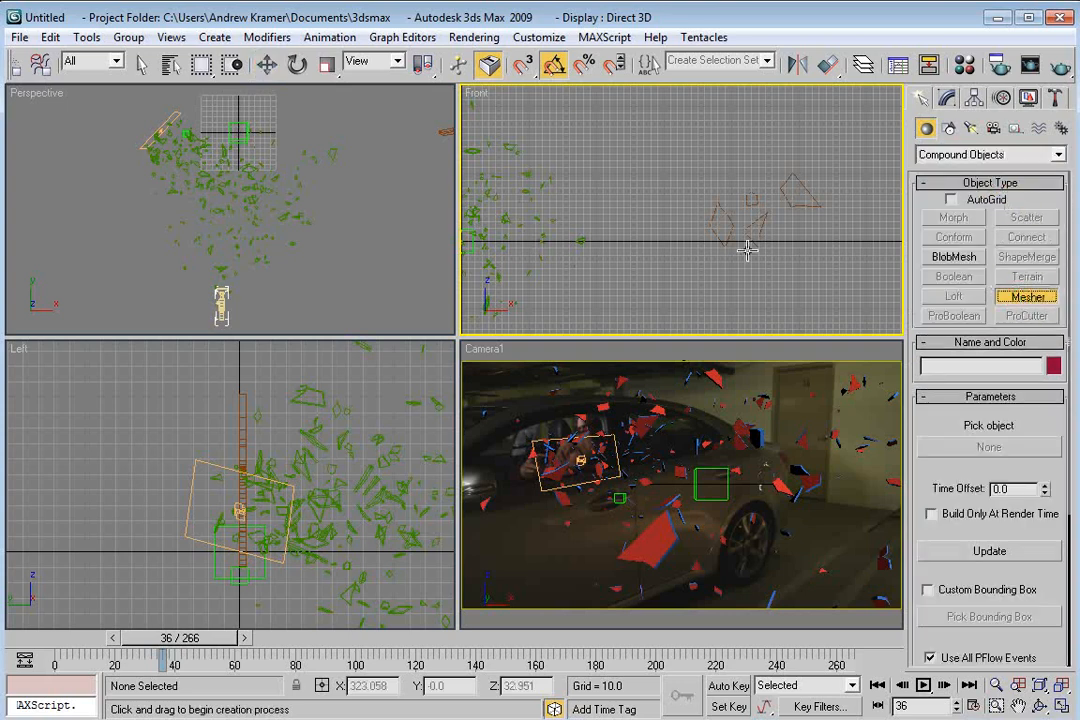
drag(652, 183, 665, 203)
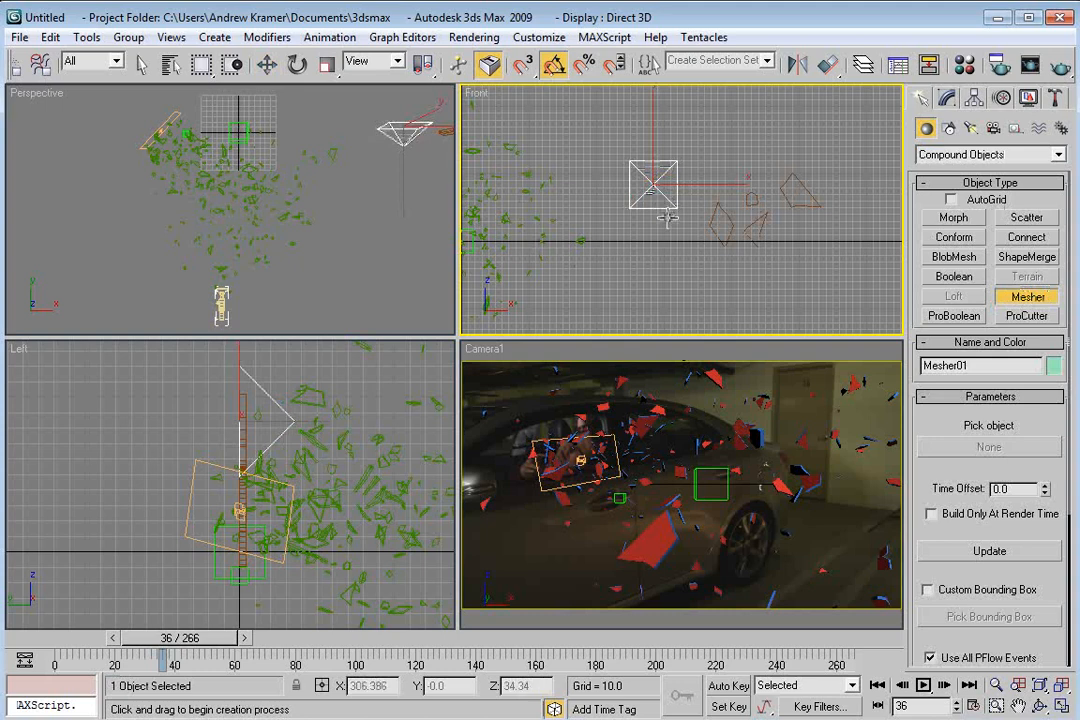
Step: Assign the PF Source 01 particle system as the mesher's source object
click(948, 98)
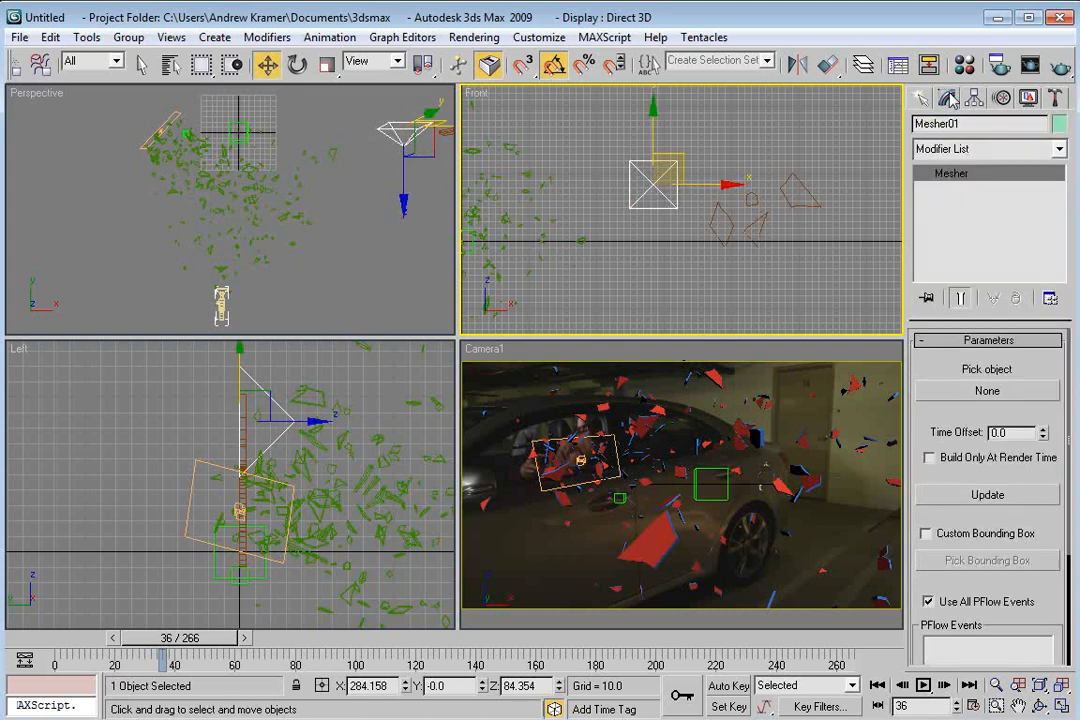
click(990, 391)
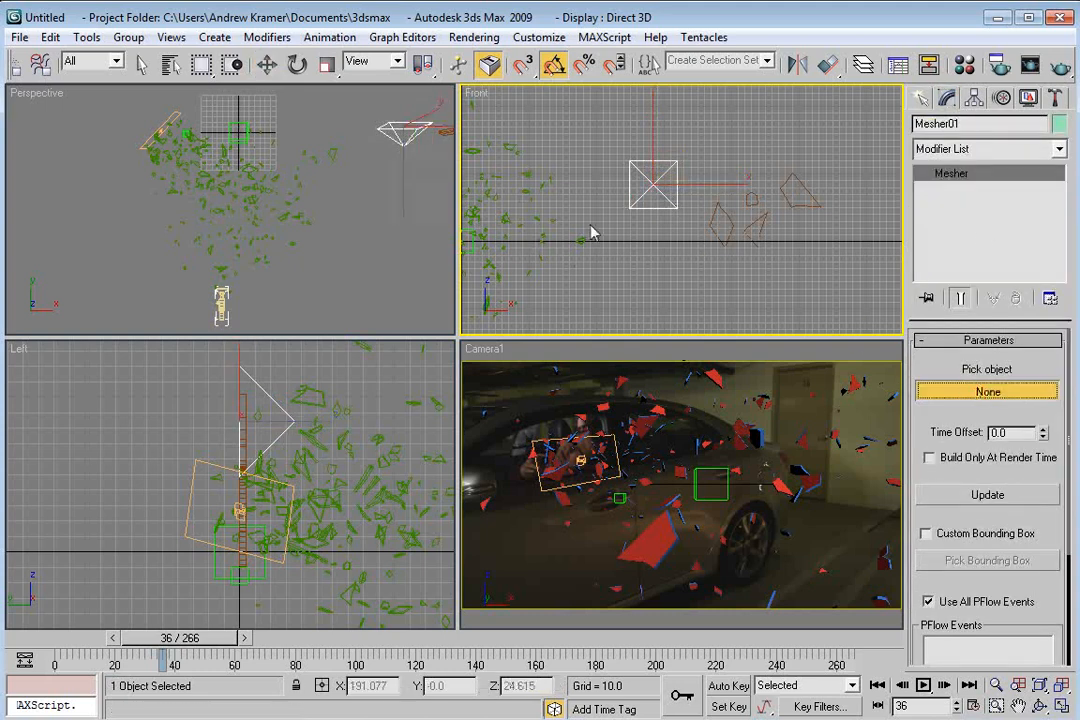
click(477, 208)
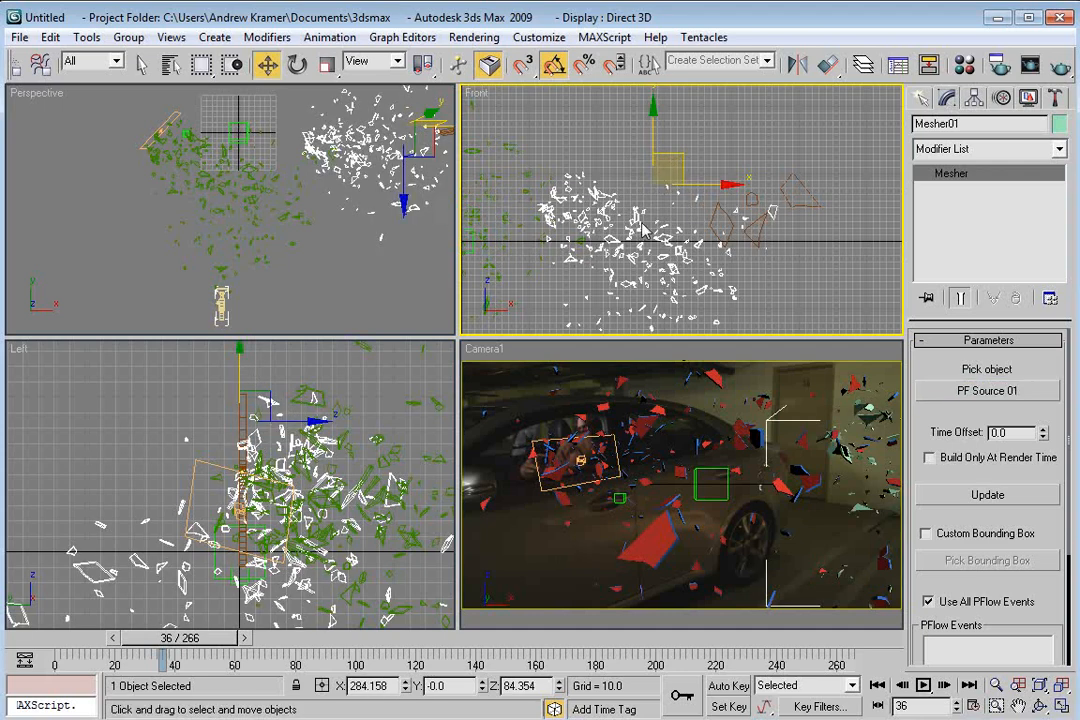
Step: Reposition the mesher in the Front view to about X 295, Z 120, and set the timeline to frame 35
drag(670, 172, 726, 127)
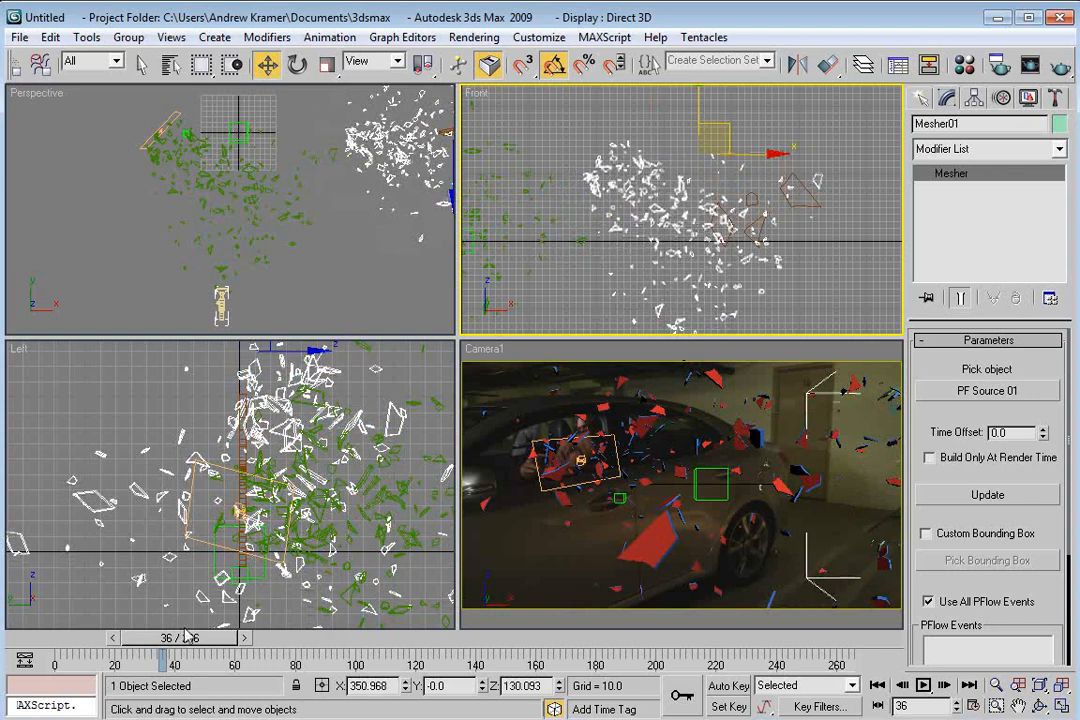
drag(174, 648, 165, 648)
drag(716, 138, 679, 144)
drag(180, 646, 192, 645)
key(w)
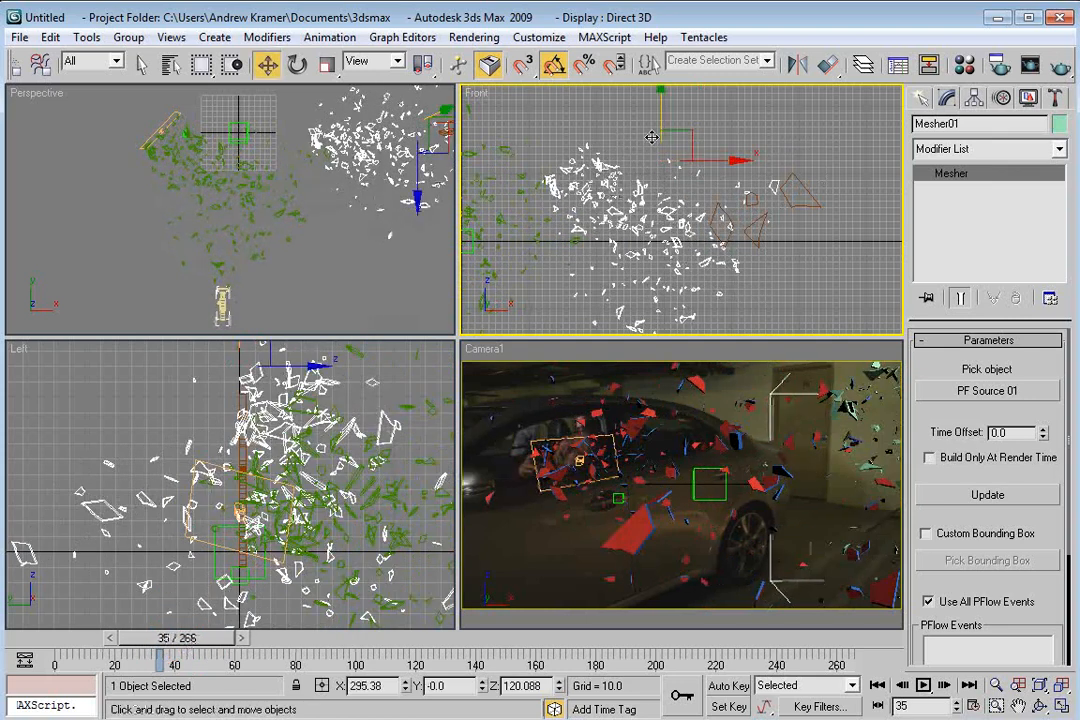
Step: Convert the mesher to an Editable Poly
right_click(591, 162)
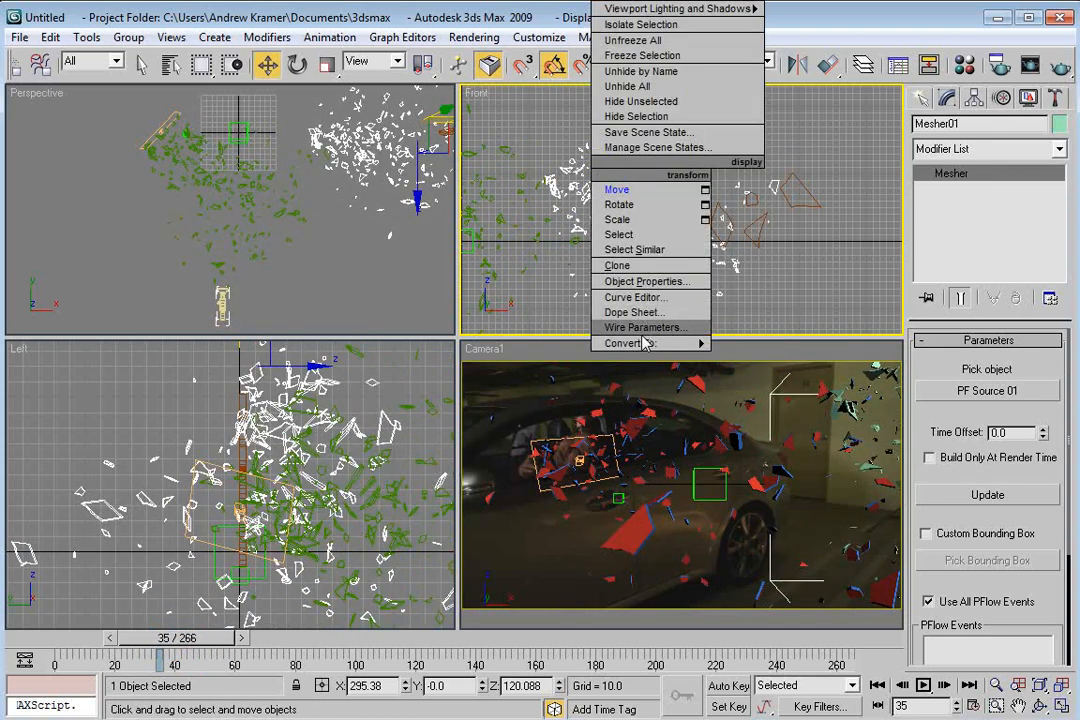
mouse_move(640, 346)
click(777, 358)
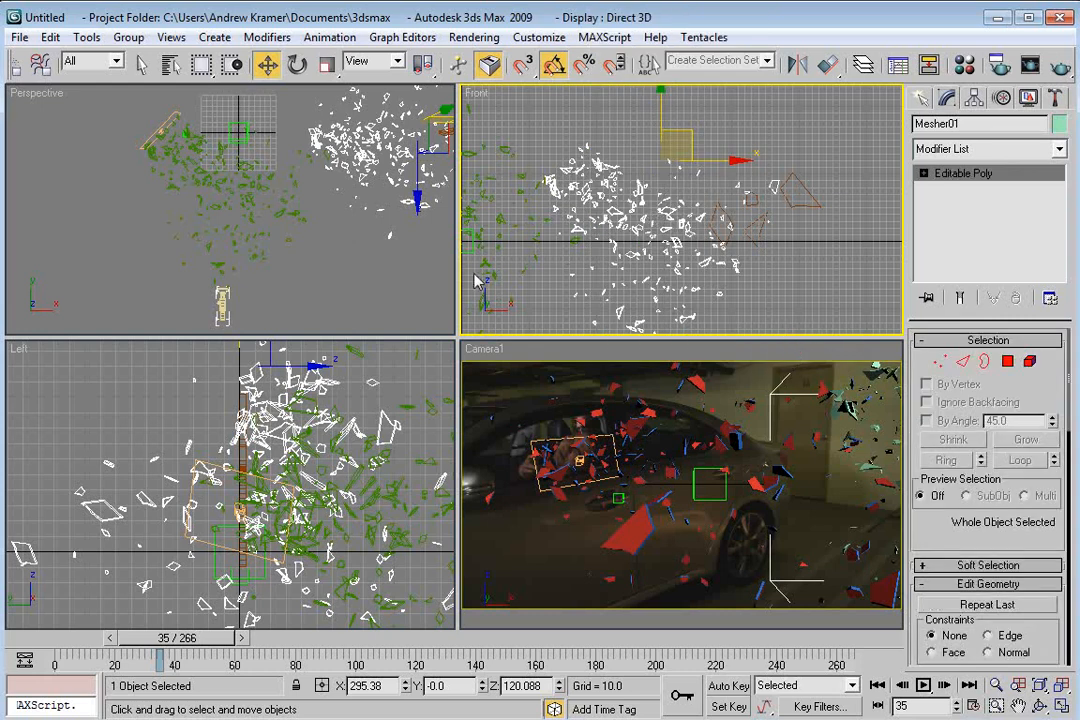
Step: Disable the PF Source 01 particle system in Particle View so only the converted mesh shards remain
right_click(545, 375)
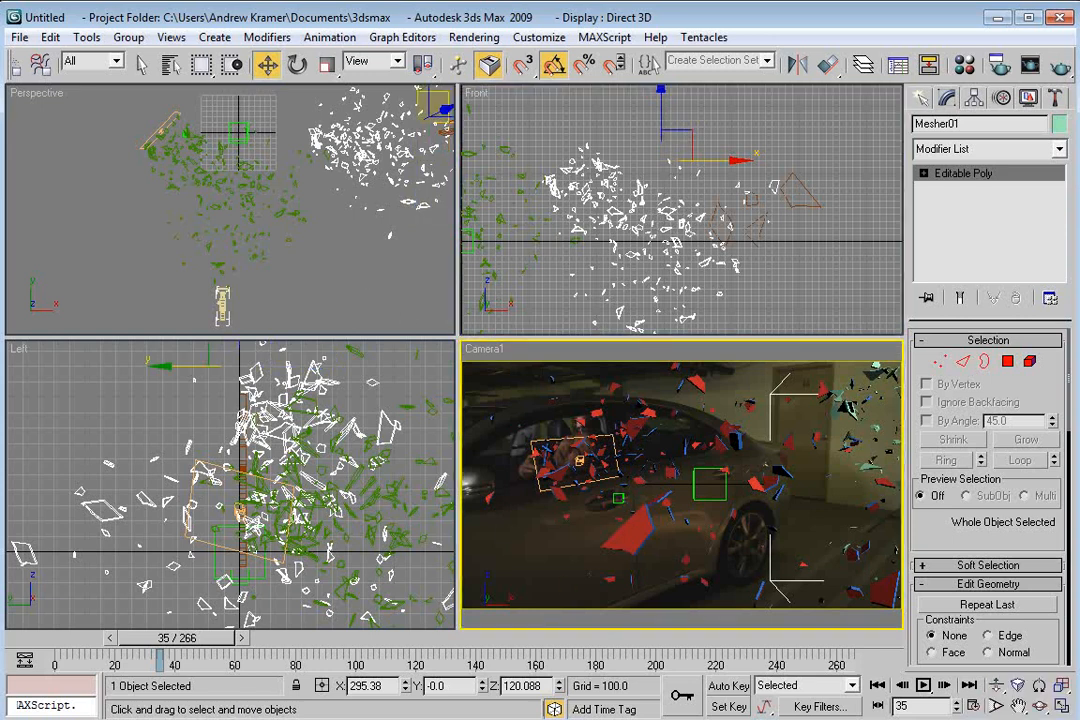
key(6)
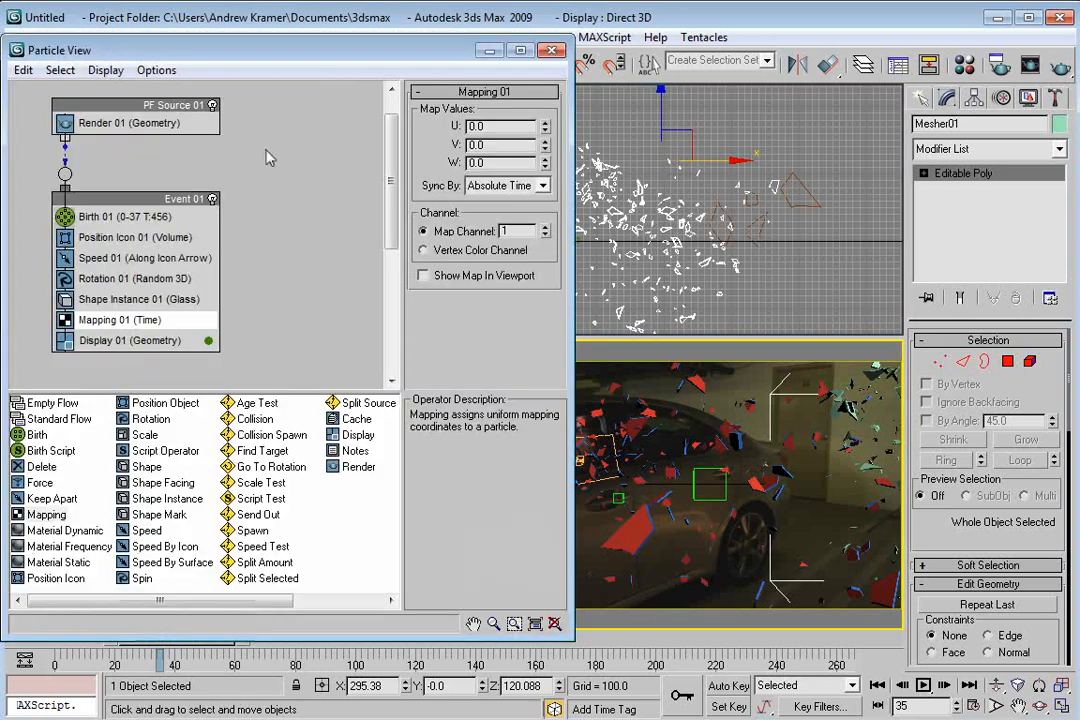
click(212, 106)
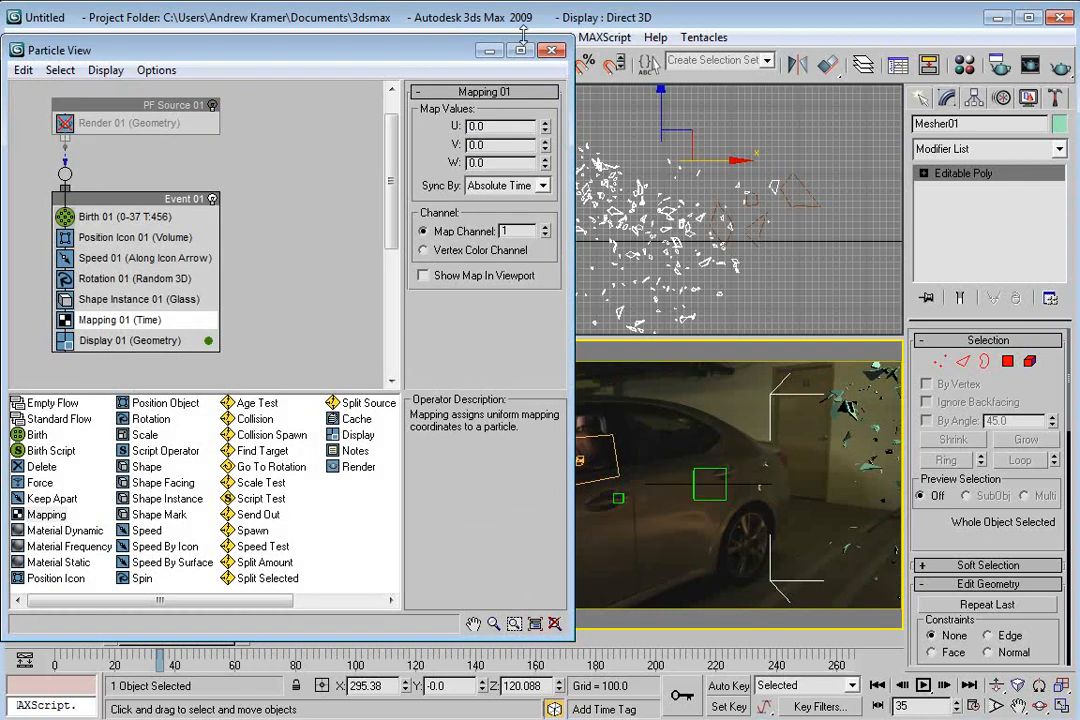
click(551, 50)
click(569, 125)
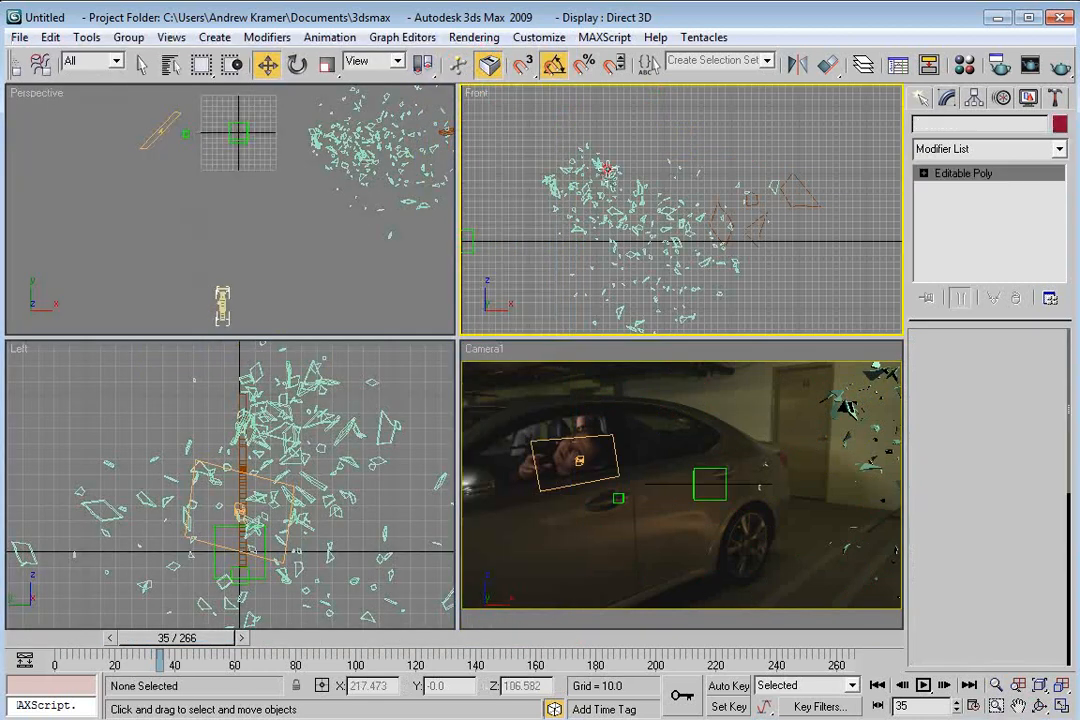
Step: Select the converted mesher and rotate it so its shards follow the original particle burst direction
click(270, 161)
middle_drag(312, 134, 237, 196)
right_click(340, 196)
click(357, 253)
drag(330, 135, 318, 57)
Step: Move the mesher in the Perspective and Front views to about X -2.6, Y -9.7, Z -15.5, beside the window emitter
right_click(331, 214)
click(353, 239)
drag(350, 178, 204, 188)
middle_drag(158, 236, 211, 188)
middle_drag(536, 171, 650, 212)
scroll(670, 208, down, 2)
drag(648, 180, 615, 245)
right_click(242, 180)
drag(228, 127, 240, 127)
Step: Step through the animation up to about frame 51 and examine how the shards track over the car window
drag(197, 639, 163, 641)
key(period)
key(period)
key(period)
key(period)
key(period)
key(period)
key(period)
key(period)
key(period)
key(period)
key(period)
key(period)
key(period)
key(period)
key(period)
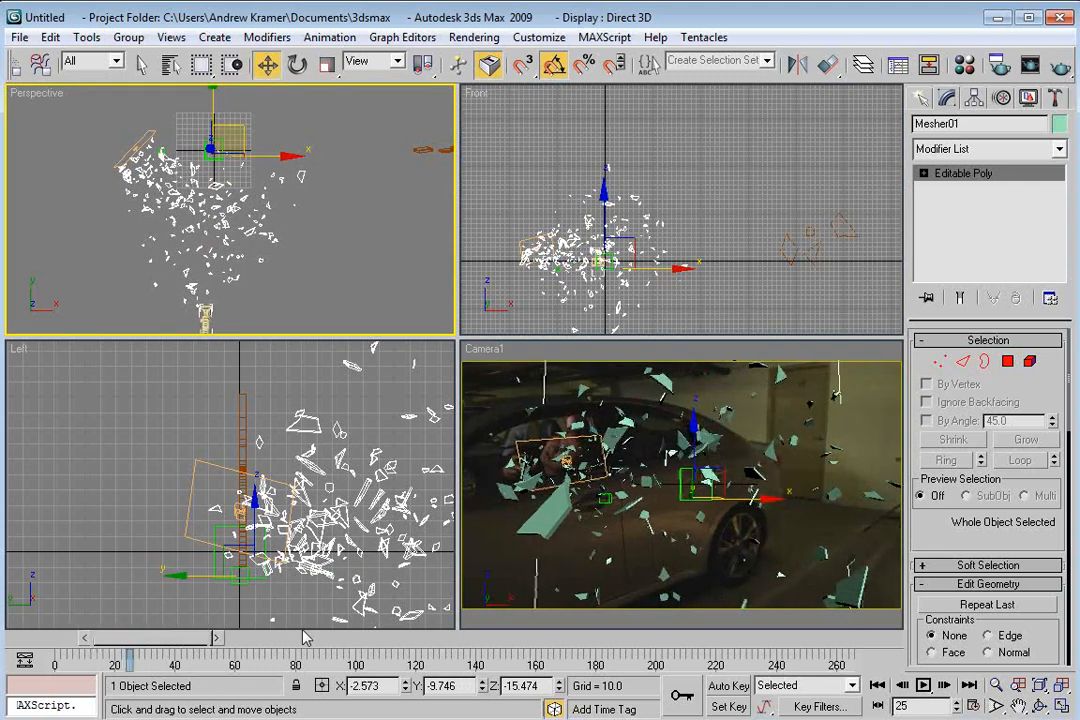
key(period)
key(period)
key(period)
key(period)
key(period)
key(period)
key(period)
key(period)
key(period)
key(period)
key(period)
key(period)
key(period)
key(period)
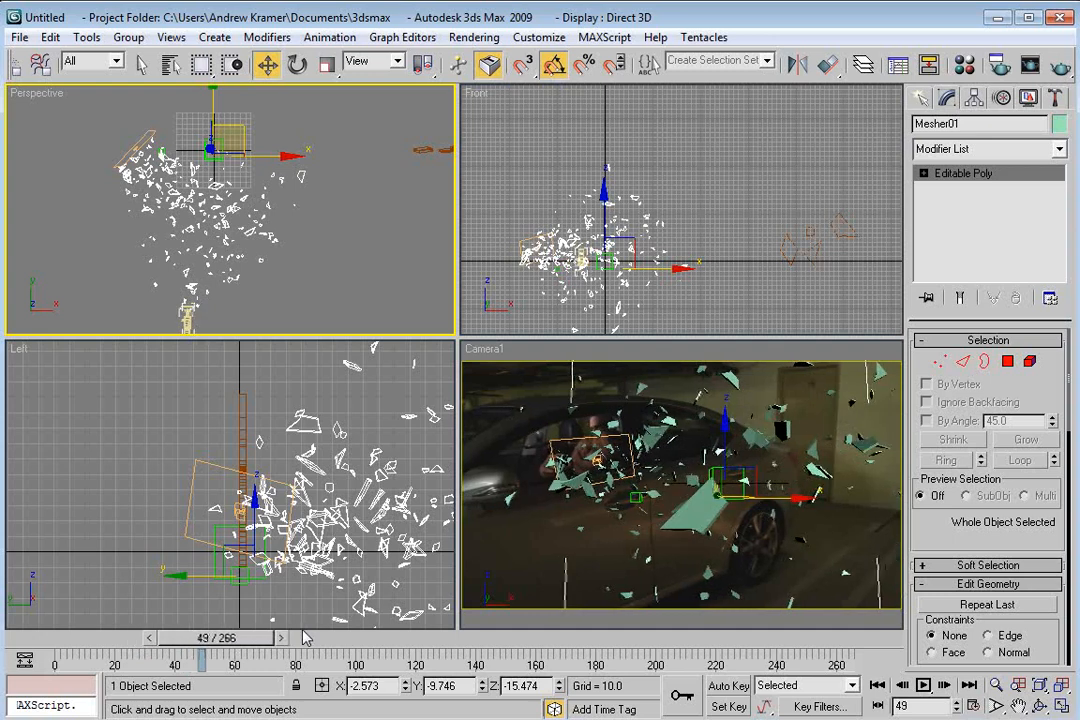
Step: Reposition the mesher to about X 29.7, Y -27.5, Z 0.7 so its shards align with the car window
drag(241, 143, 219, 122)
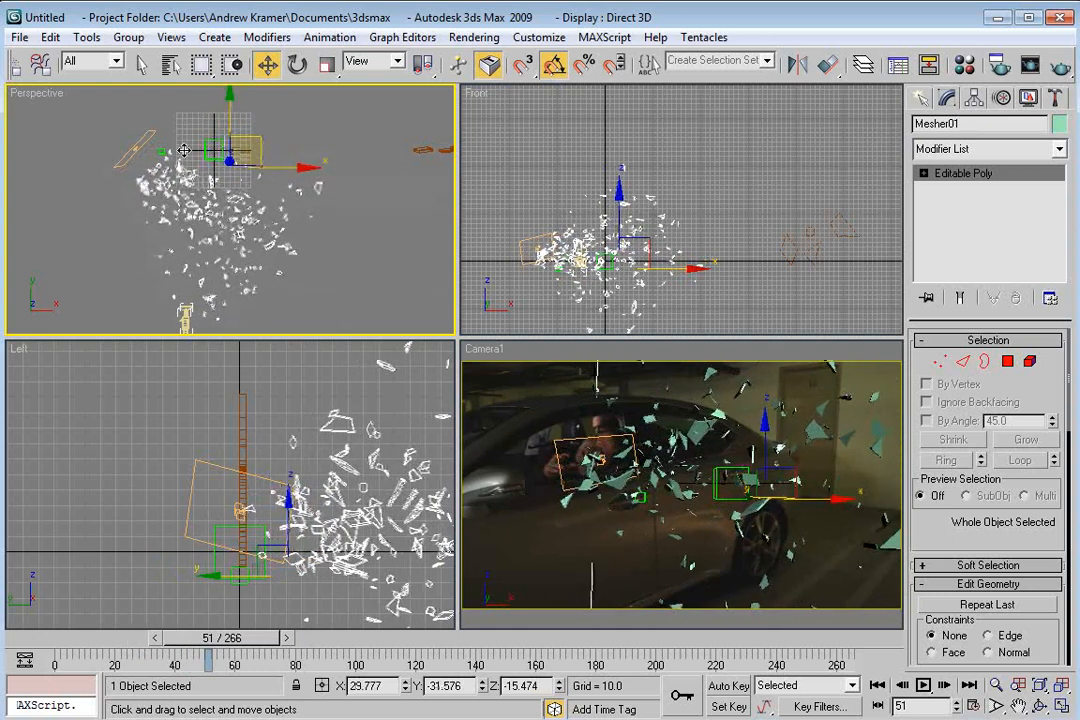
scroll(166, 155, up, 3)
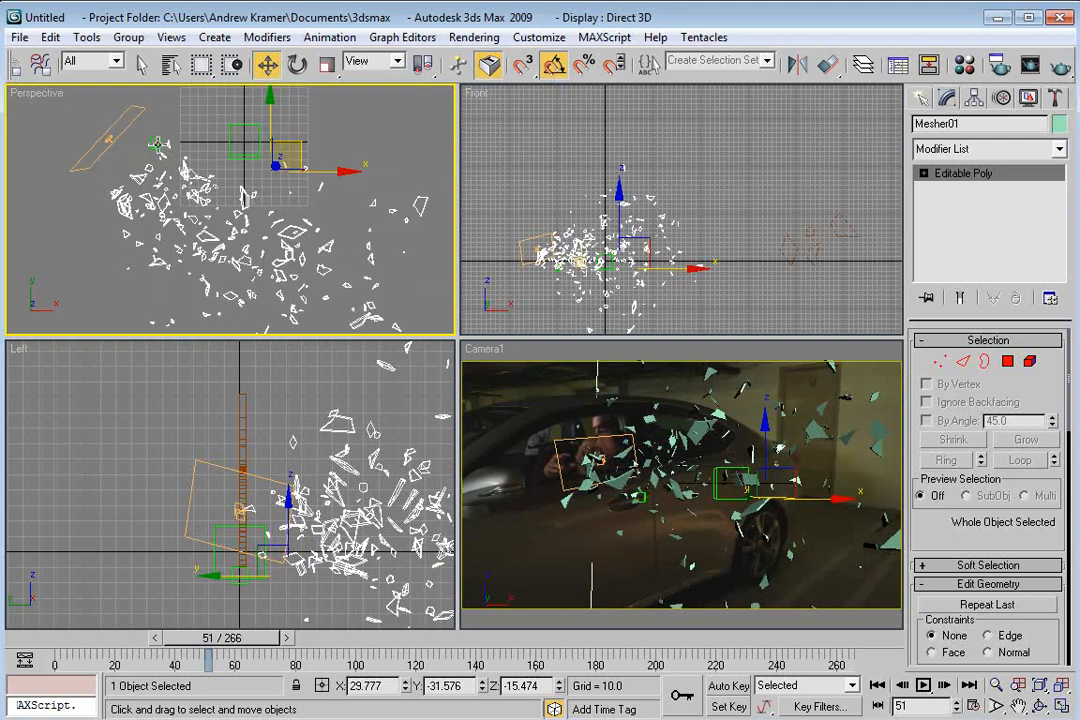
drag(296, 148, 291, 140)
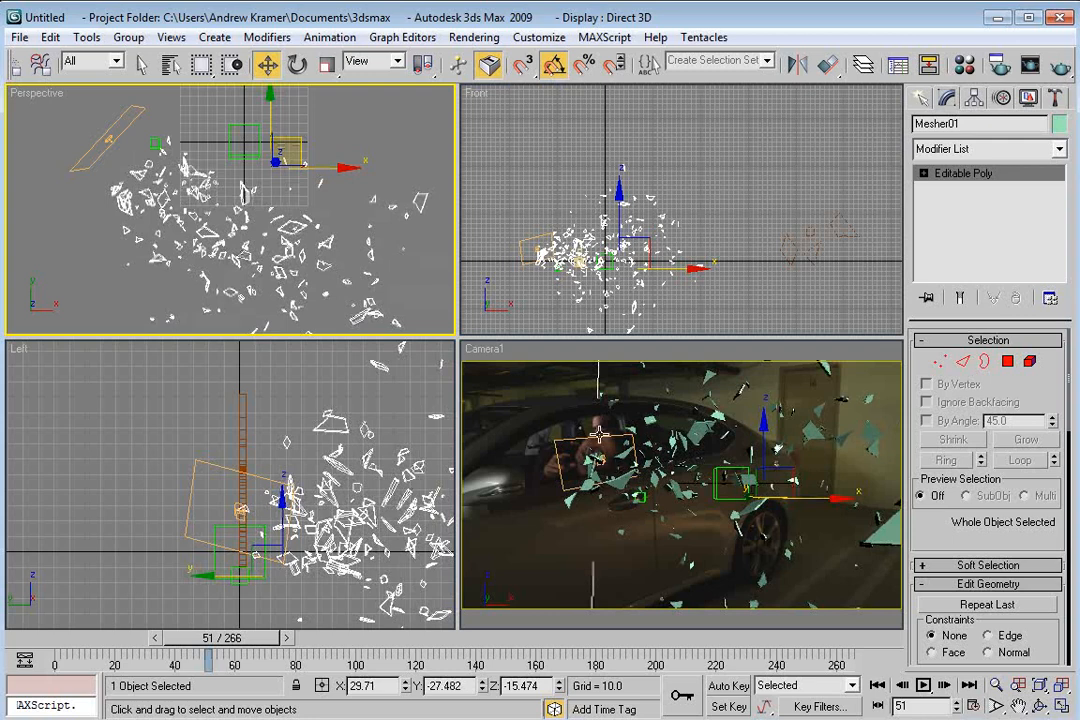
drag(765, 451, 765, 435)
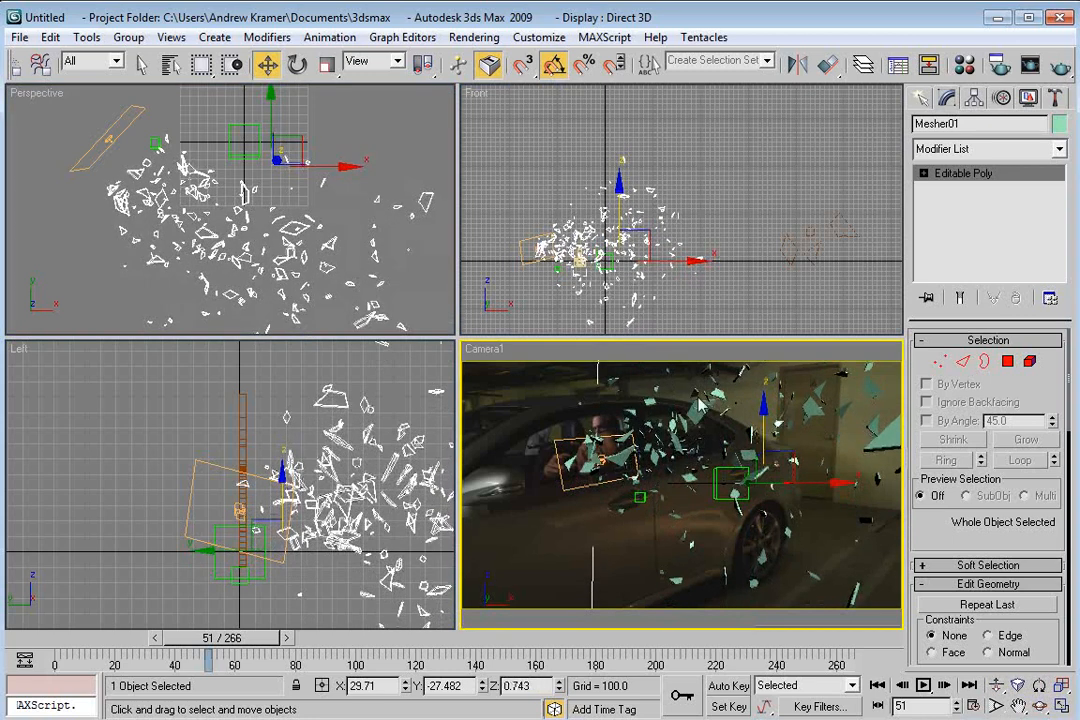
Step: Clone the mesher as one independent copy named Mesher02, offset along Y to about -67.8
right_click(265, 243)
click(280, 254)
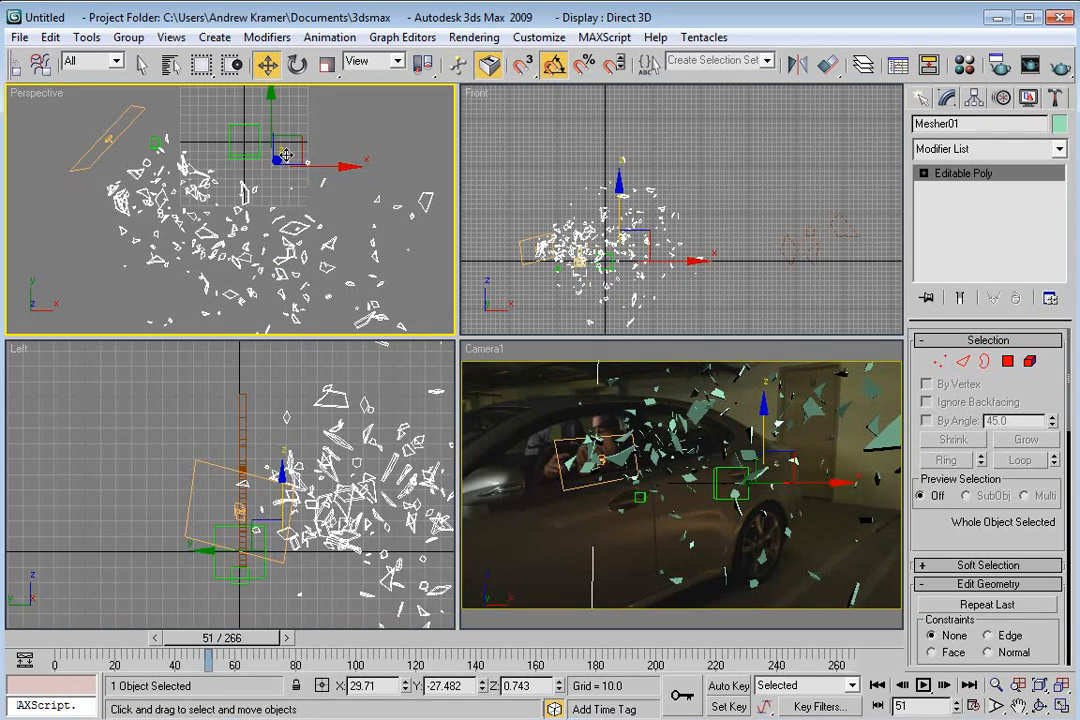
shift+drag(271, 112, 271, 149)
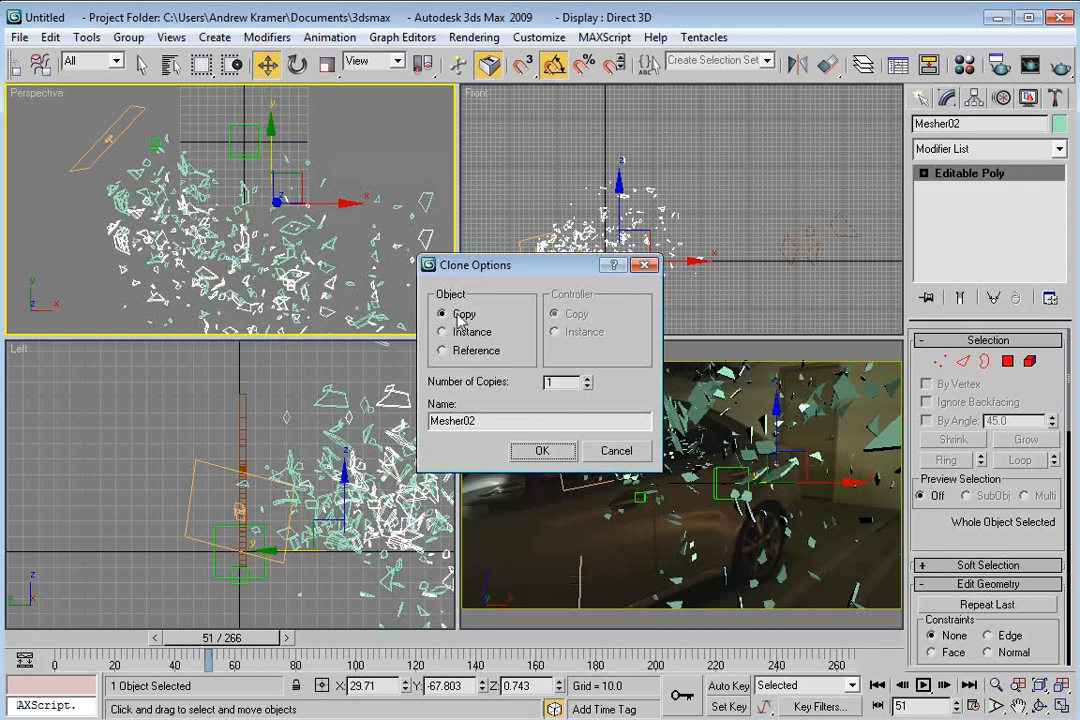
key(Return)
Step: Scale Mesher02 down uniformly and move it close to the window, at about X -23.9, Y -24.5
right_click(235, 235)
click(259, 257)
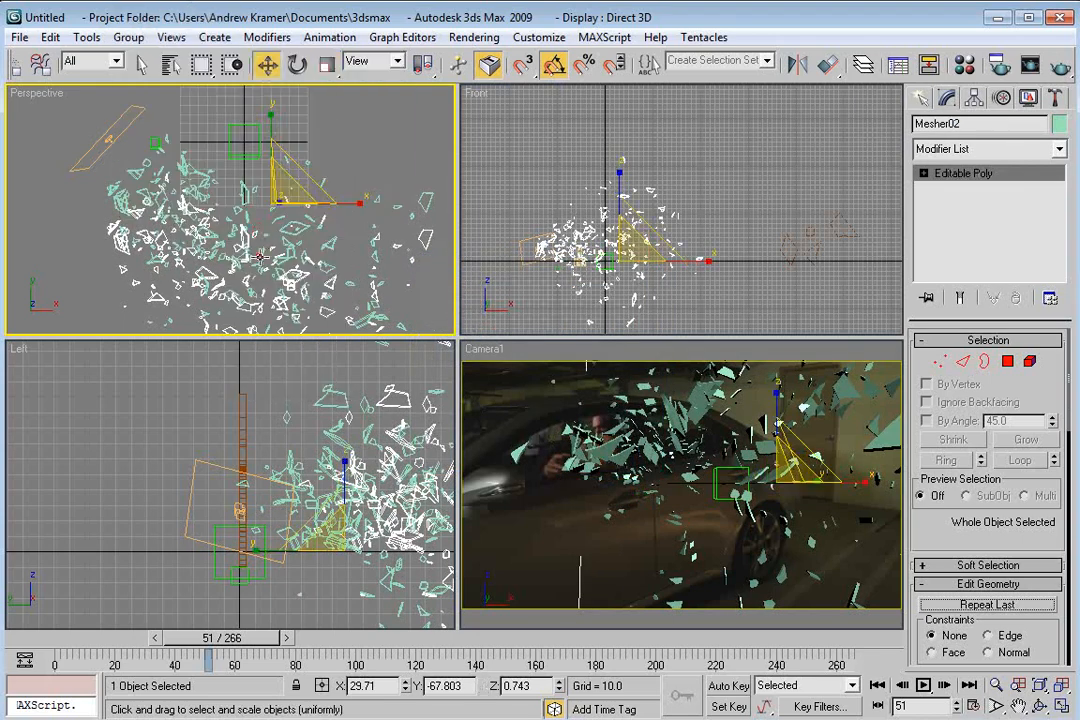
drag(292, 186, 183, 308)
right_click(281, 232)
click(300, 237)
drag(292, 181, 239, 150)
Step: Check the camera view at frame 62, then shift both meshers together slightly toward the front of the car
right_click(515, 365)
key(alt+w)
drag(258, 637, 287, 644)
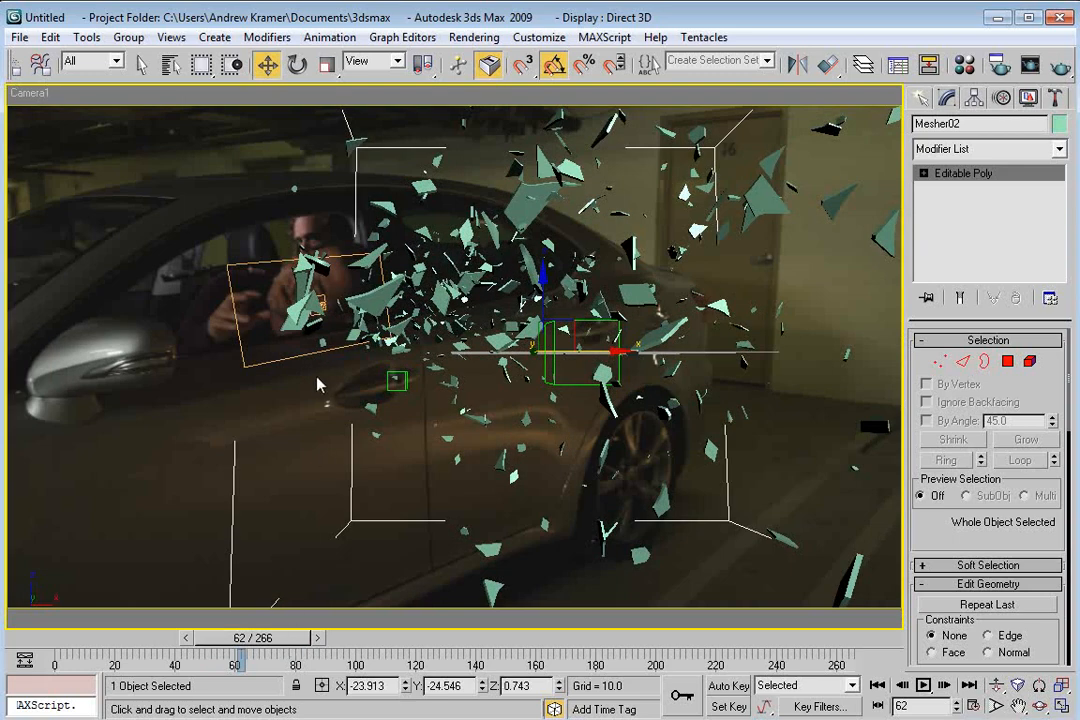
key(alt+w)
drag(83, 234, 212, 183)
drag(252, 137, 229, 140)
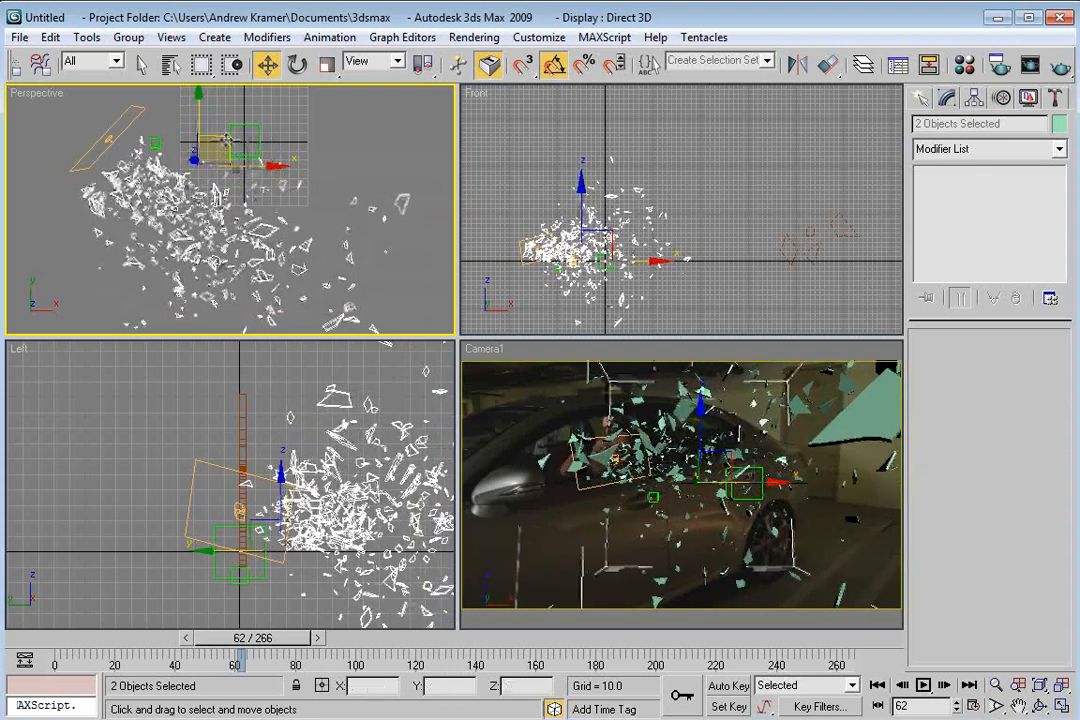
click(525, 400)
Step: In Mesher01's Element mode, raise the stray shard above the side mirror into the window area
key(alt+w)
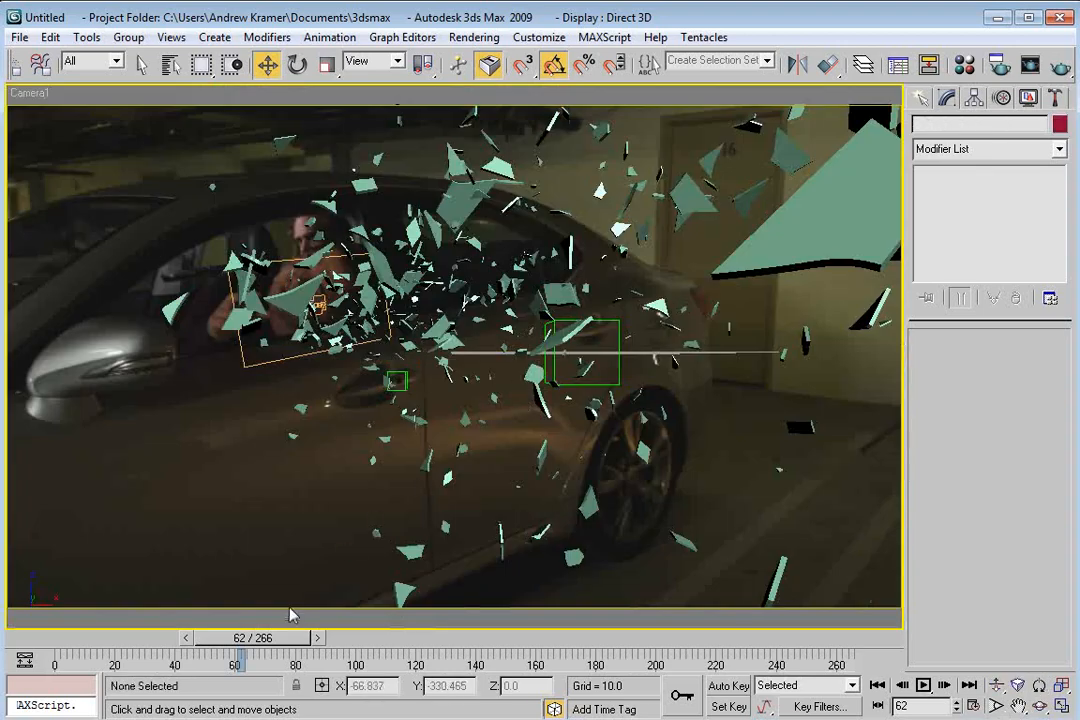
click(172, 305)
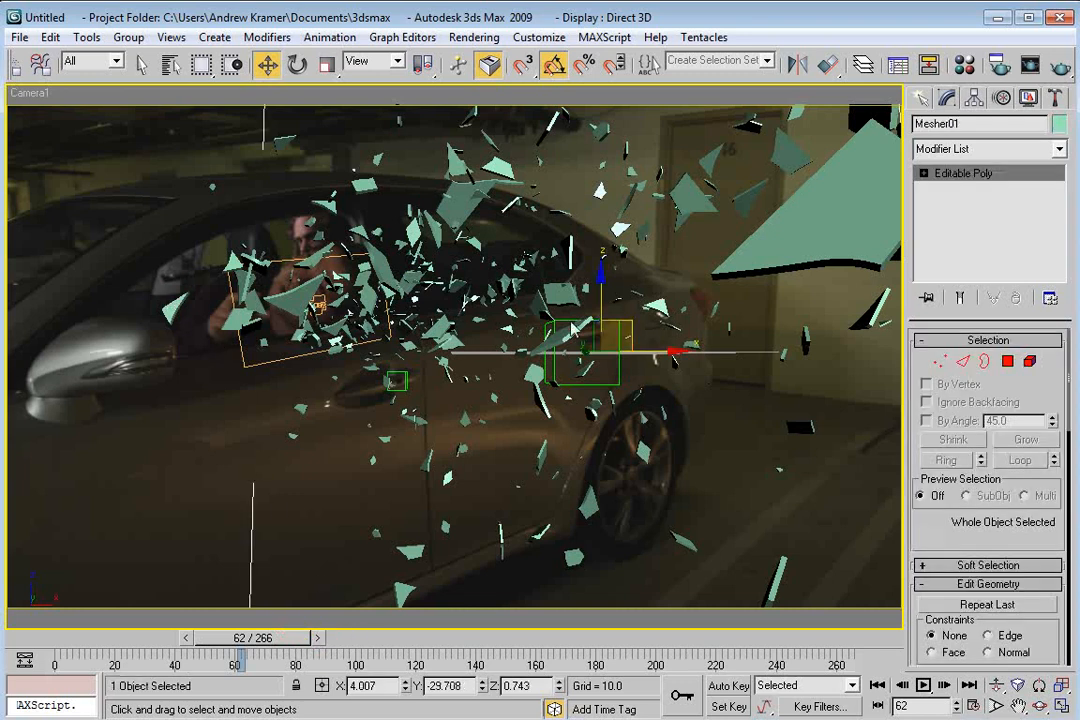
click(1030, 361)
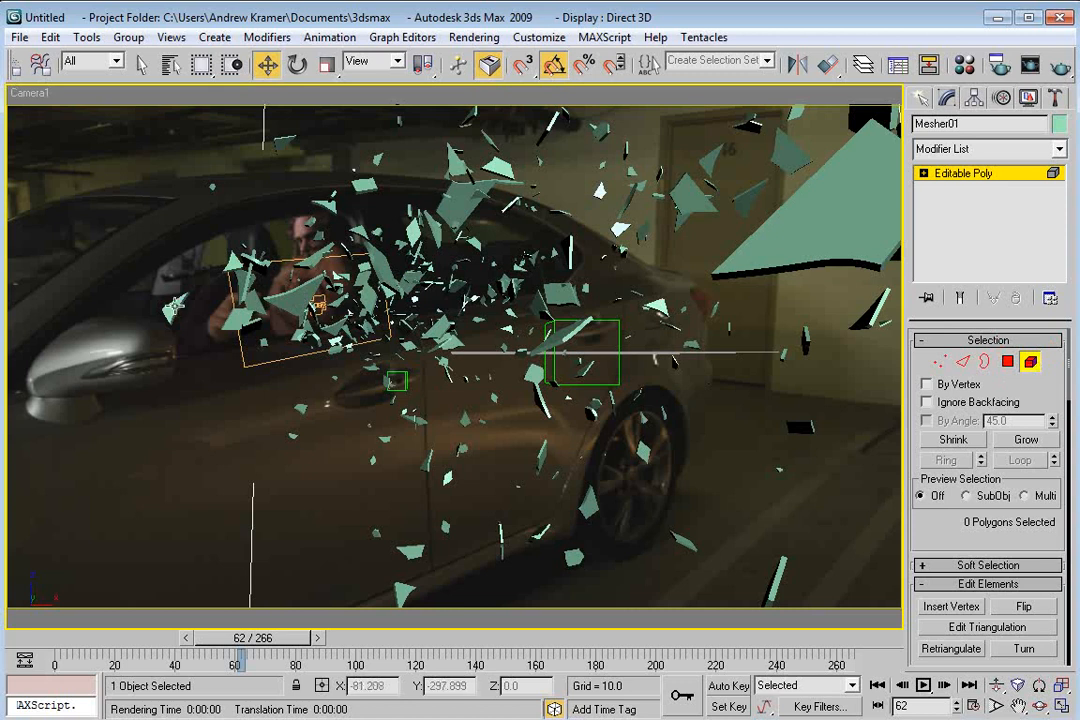
click(147, 262)
drag(169, 259, 173, 215)
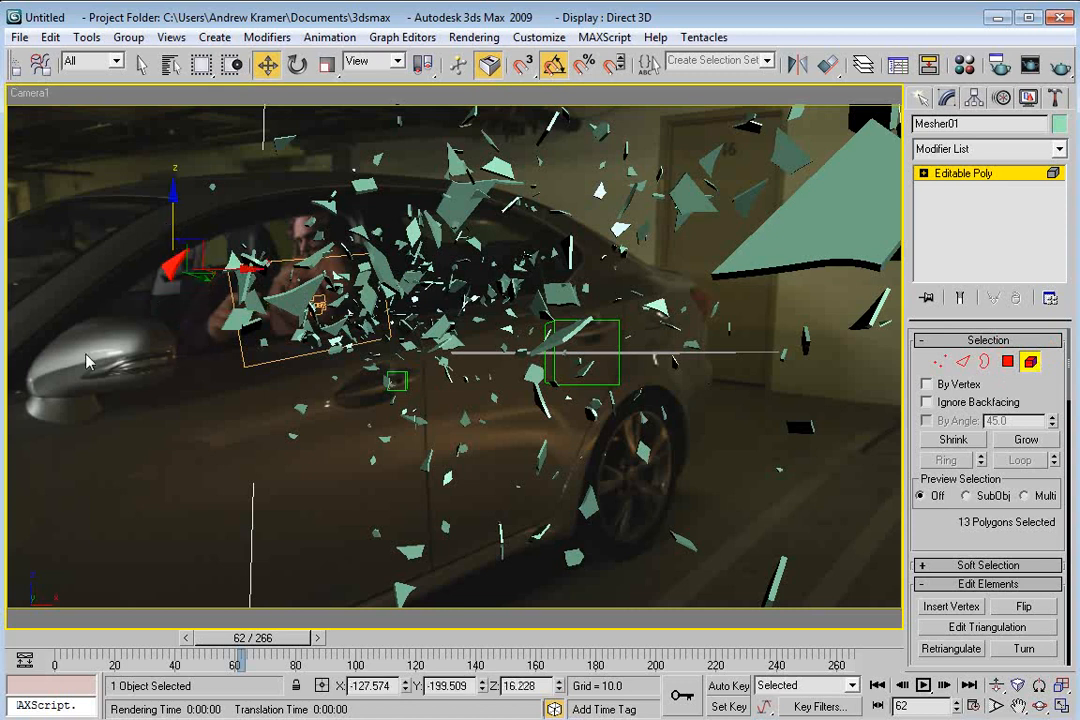
Step: Delete the unwanted Mesher01 elements, including the oversized shard by the door and the stray ones near the rear wheel, and leave Element mode
click(771, 578)
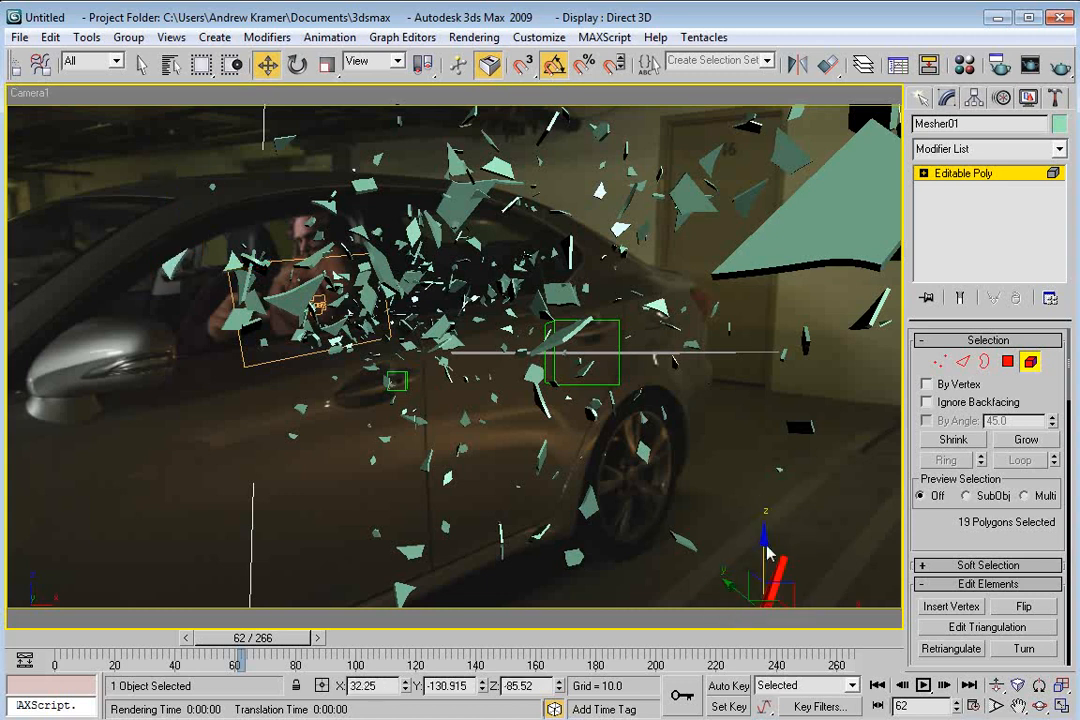
click(801, 247)
key(Delete)
click(799, 428)
key(Delete)
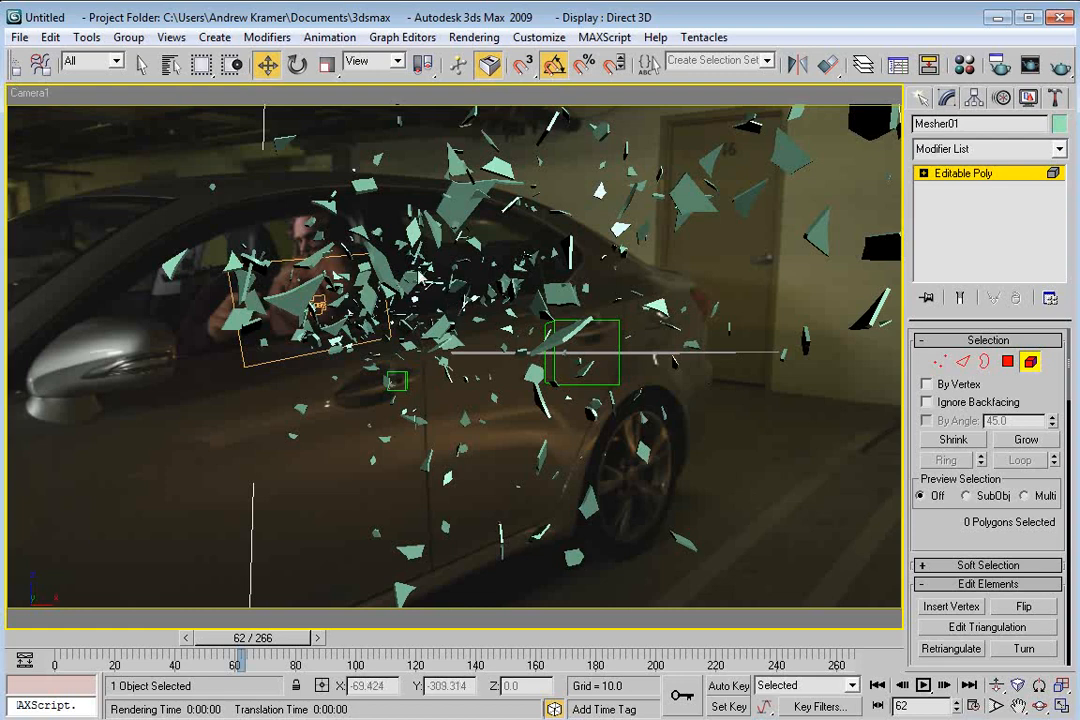
click(1029, 362)
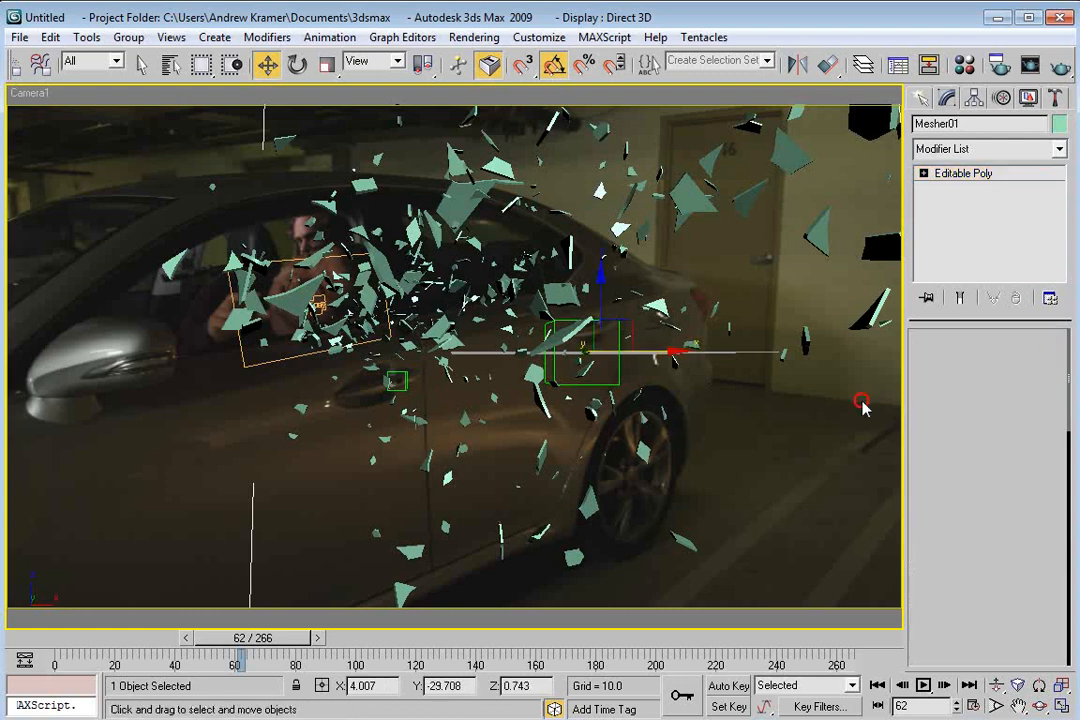
Step: Scrub the timeline to frame 28, reviewing the shards against the footage in the camera view, and clear the selection
drag(246, 643, 322, 643)
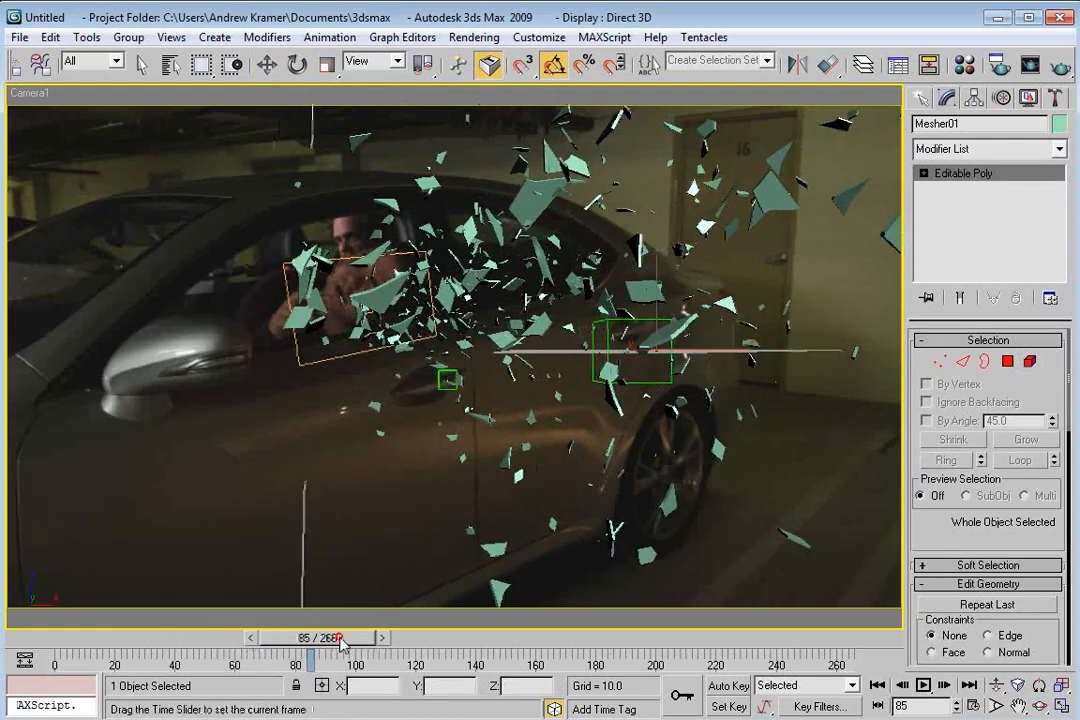
drag(321, 643, 422, 643)
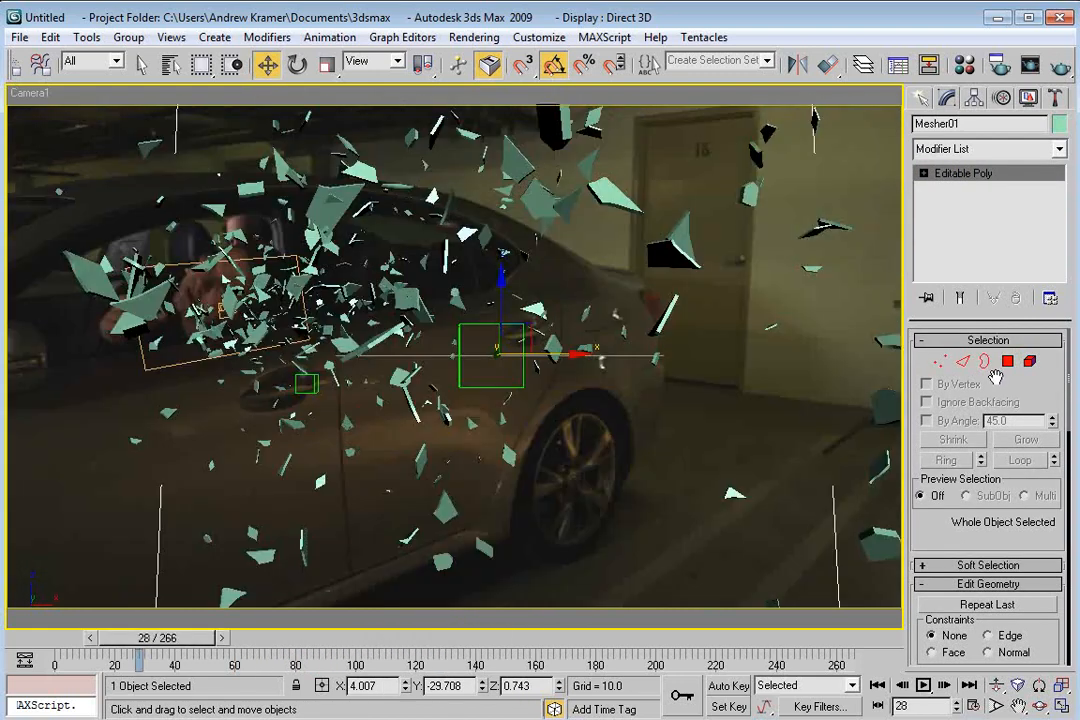
click(783, 487)
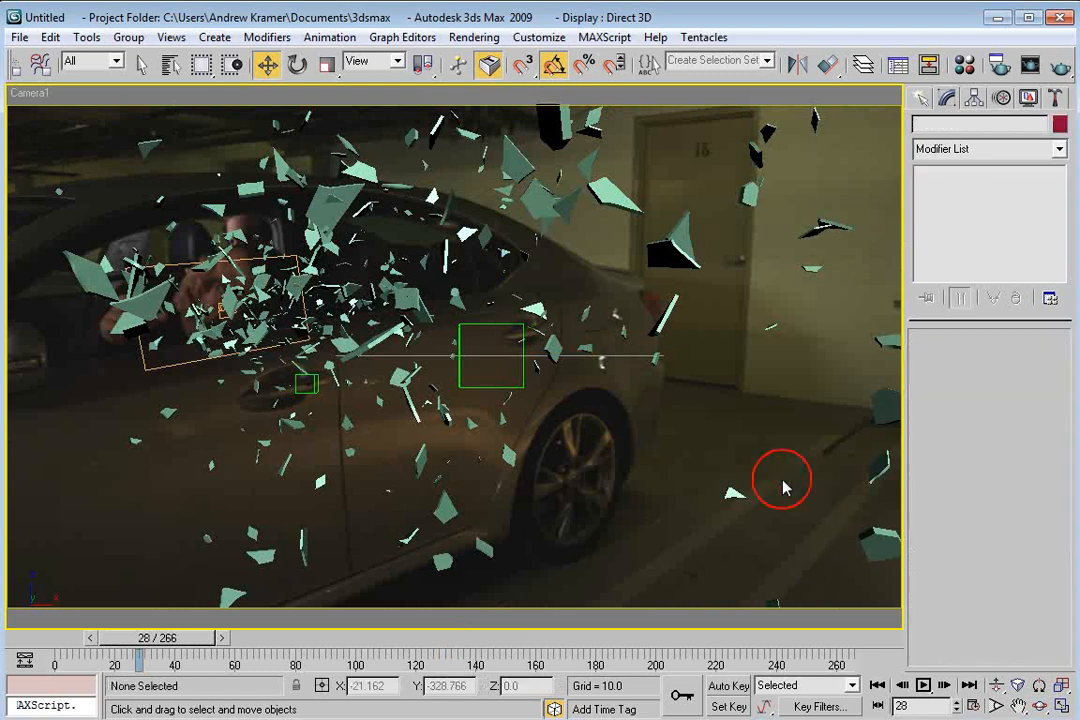
Step: Assign the red-and-blue Multi/Sub-Object material to both meshers and check the shards in the camera view
key(alt+w)
key(m)
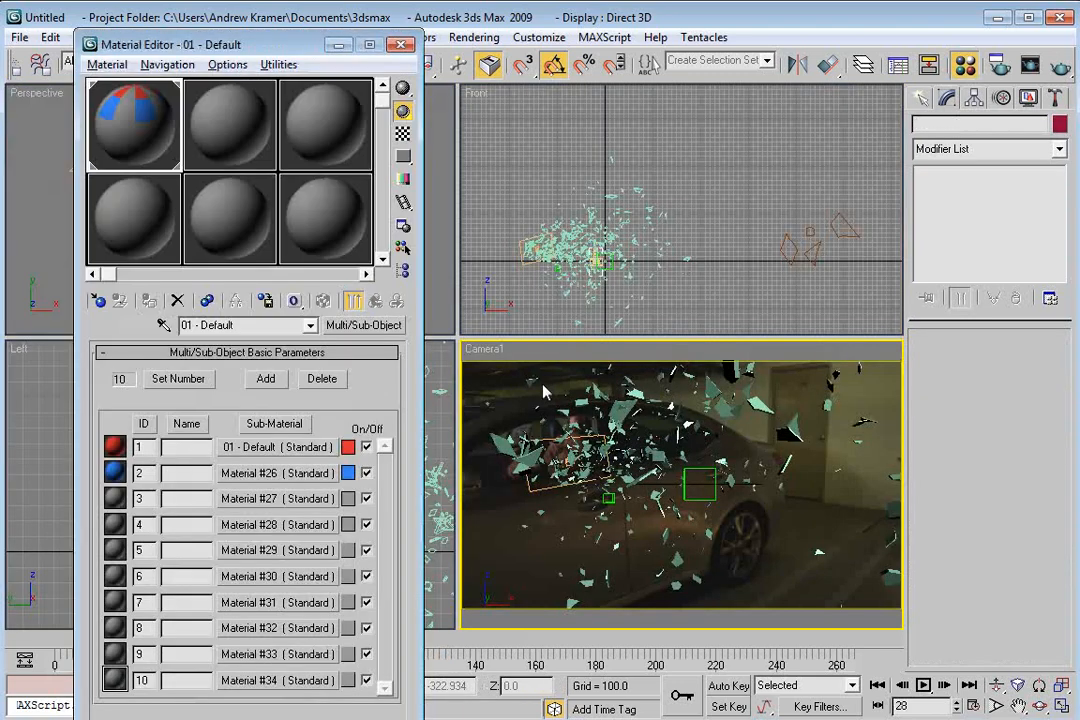
drag(625, 415, 625, 415)
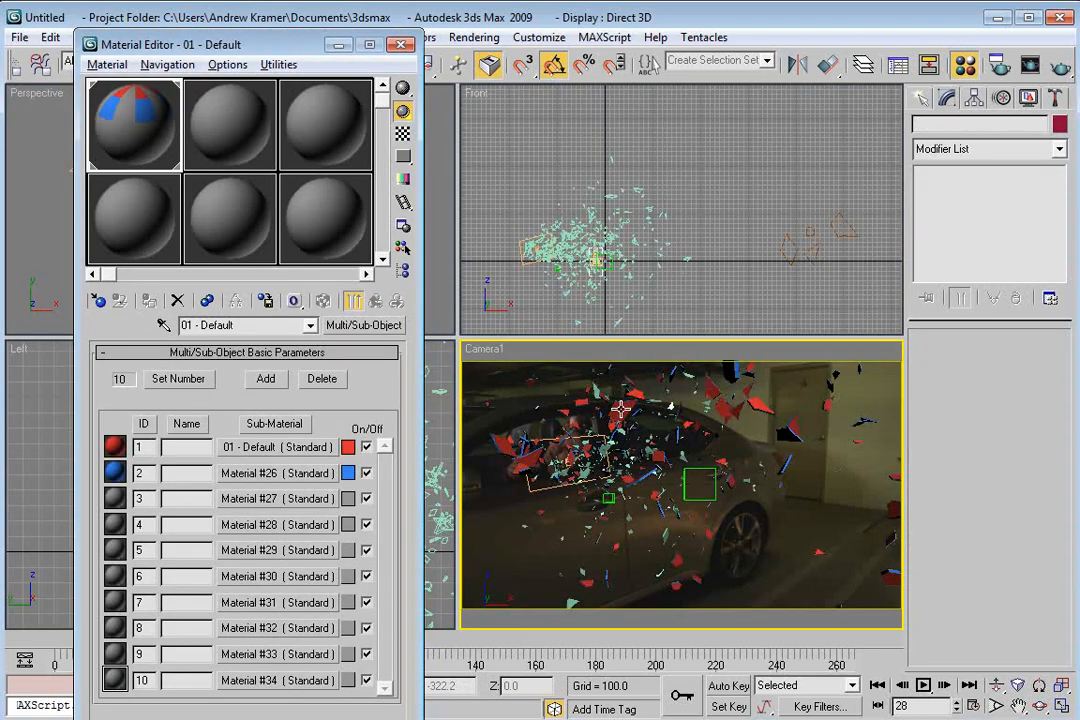
drag(125, 105, 578, 586)
key(alt+w)
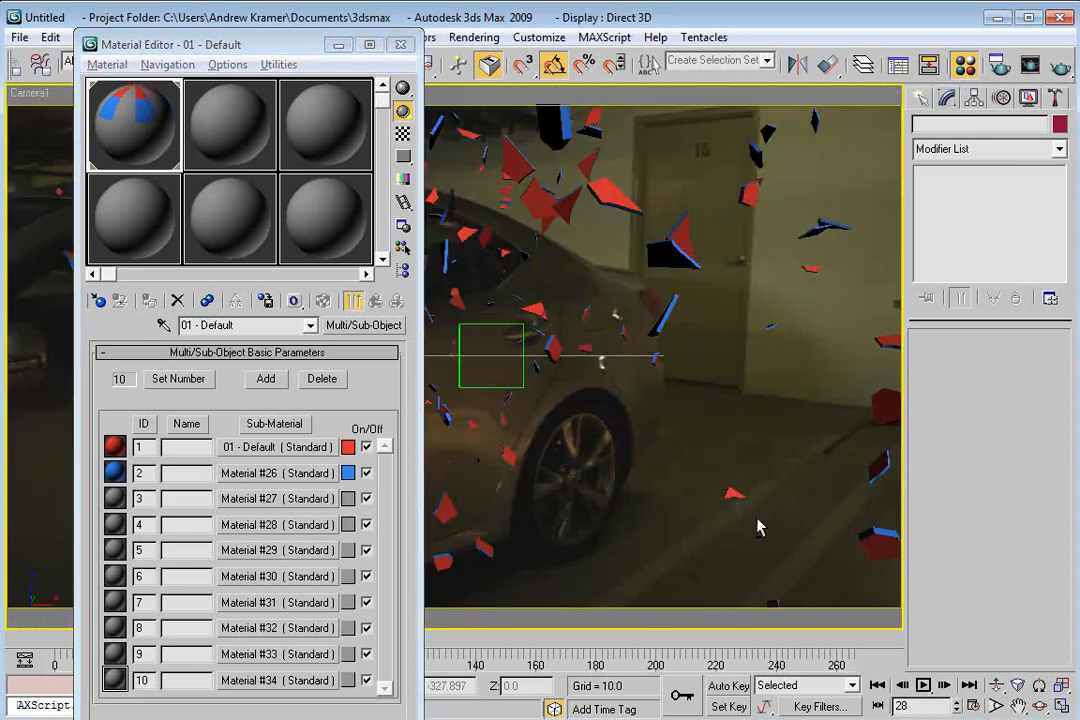
drag(224, 54, 628, 398)
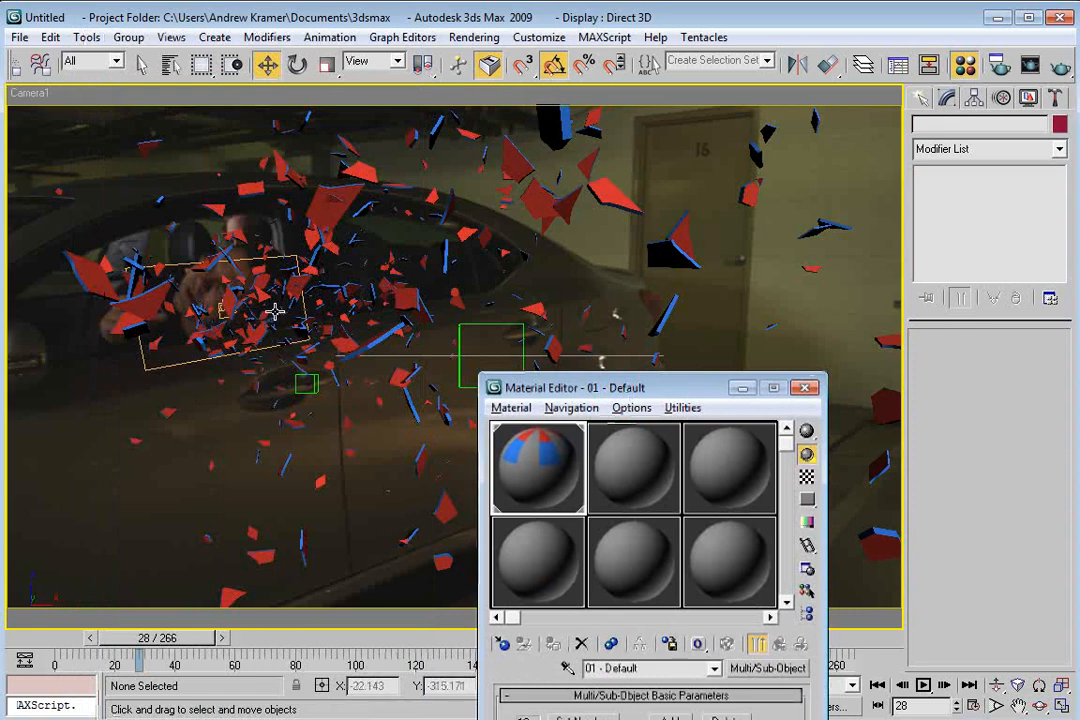
click(422, 261)
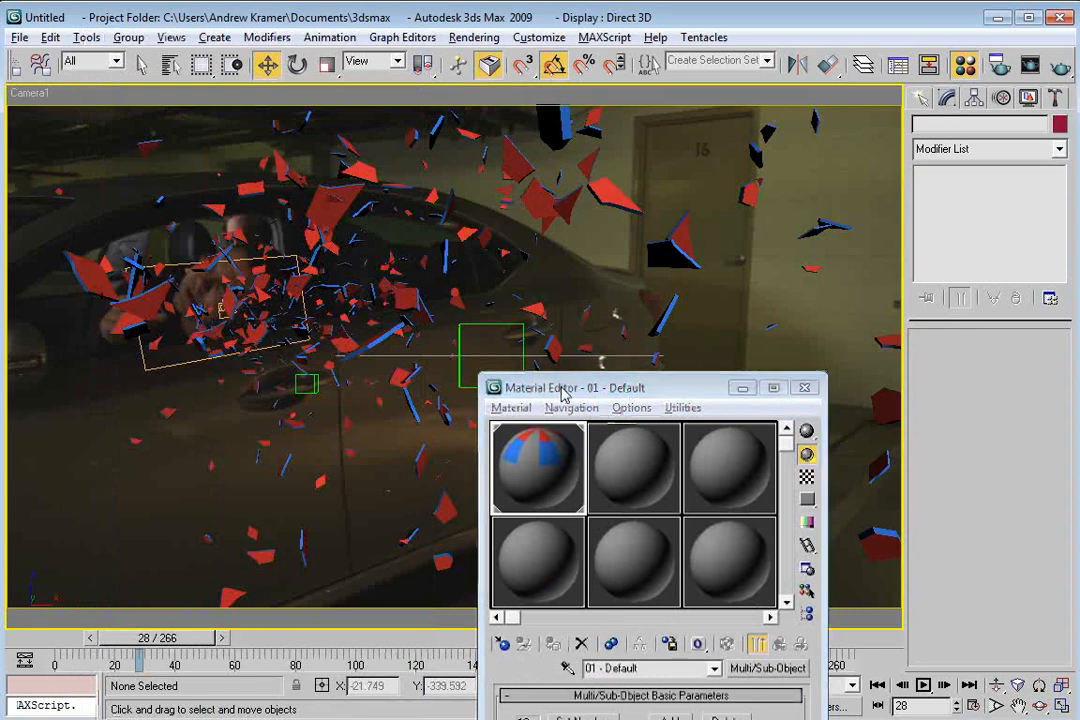
Step: Show the material samples in a 5 x 3 layout and rename the second material as Glass
key(alt+w)
drag(631, 393, 211, 98)
click(217, 181)
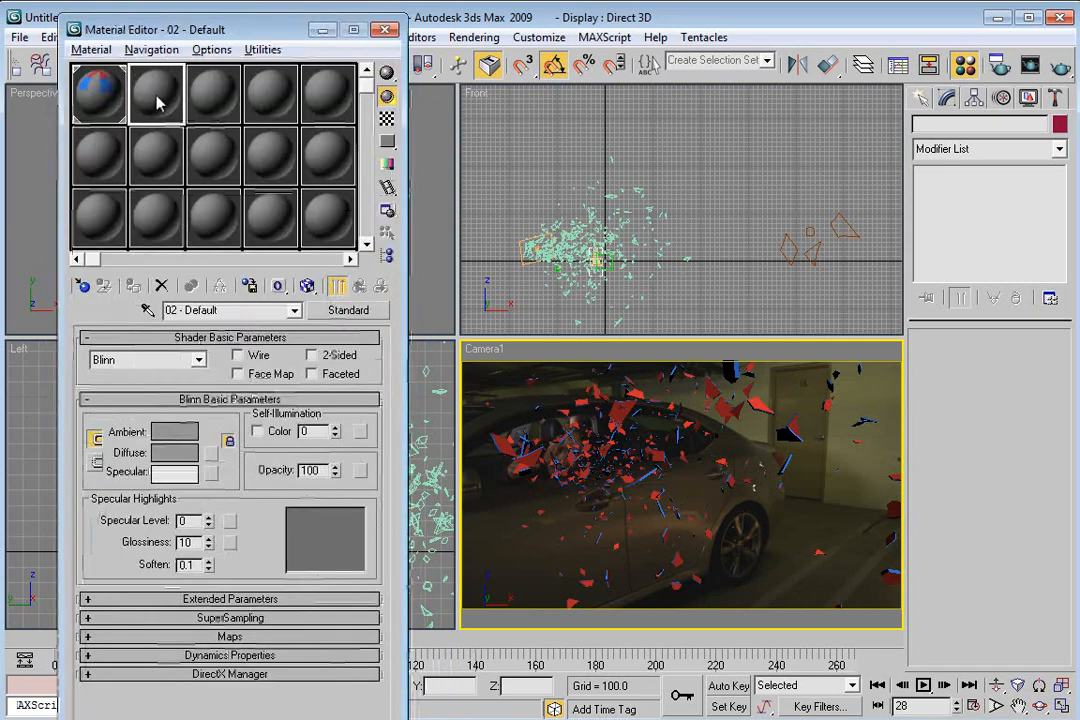
drag(228, 312, 85, 312)
text(GI)
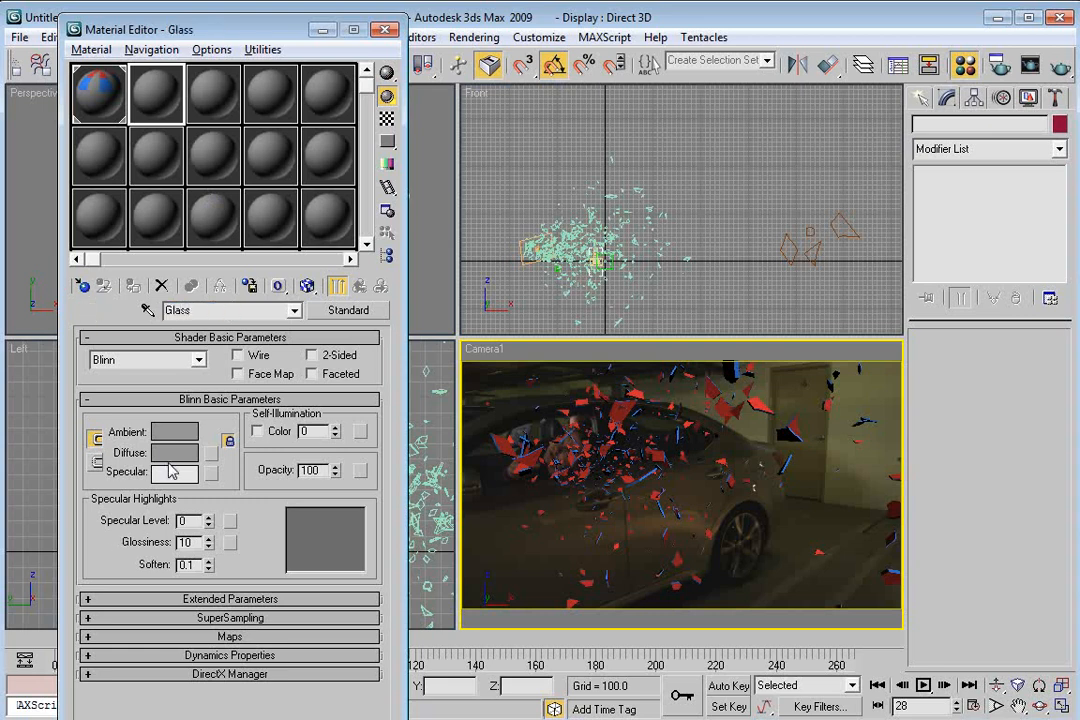
Step: Set the Glass material's linked ambient and diffuse colours to near-black, RGB 22, 22, 22
click(172, 433)
drag(374, 251, 375, 257)
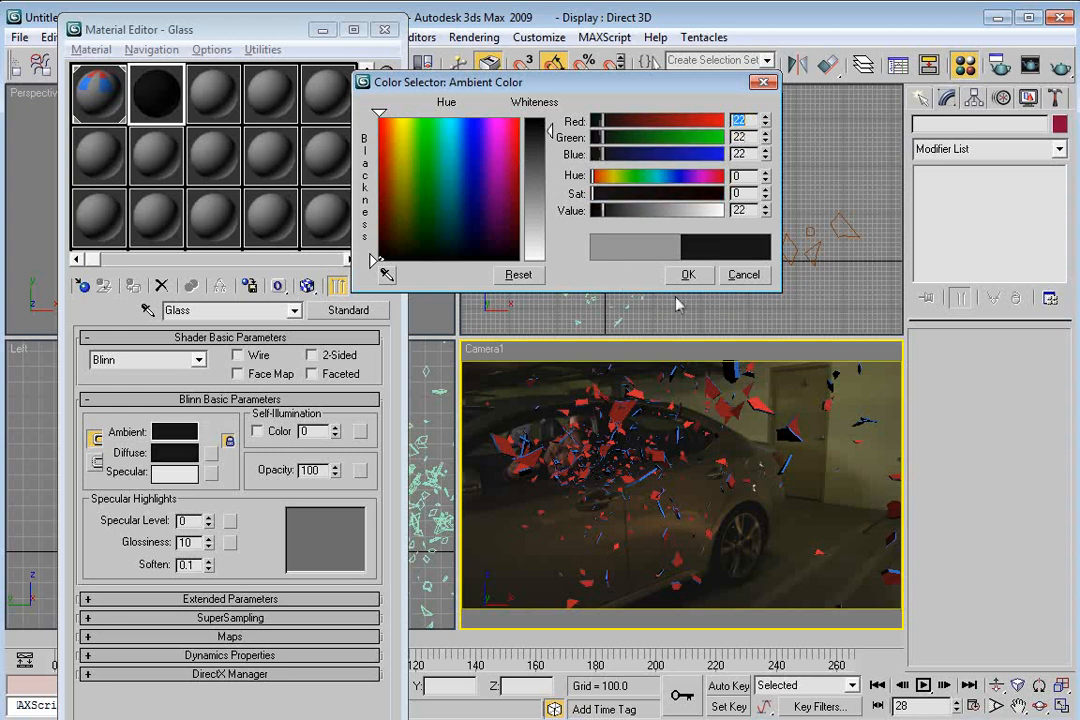
click(689, 277)
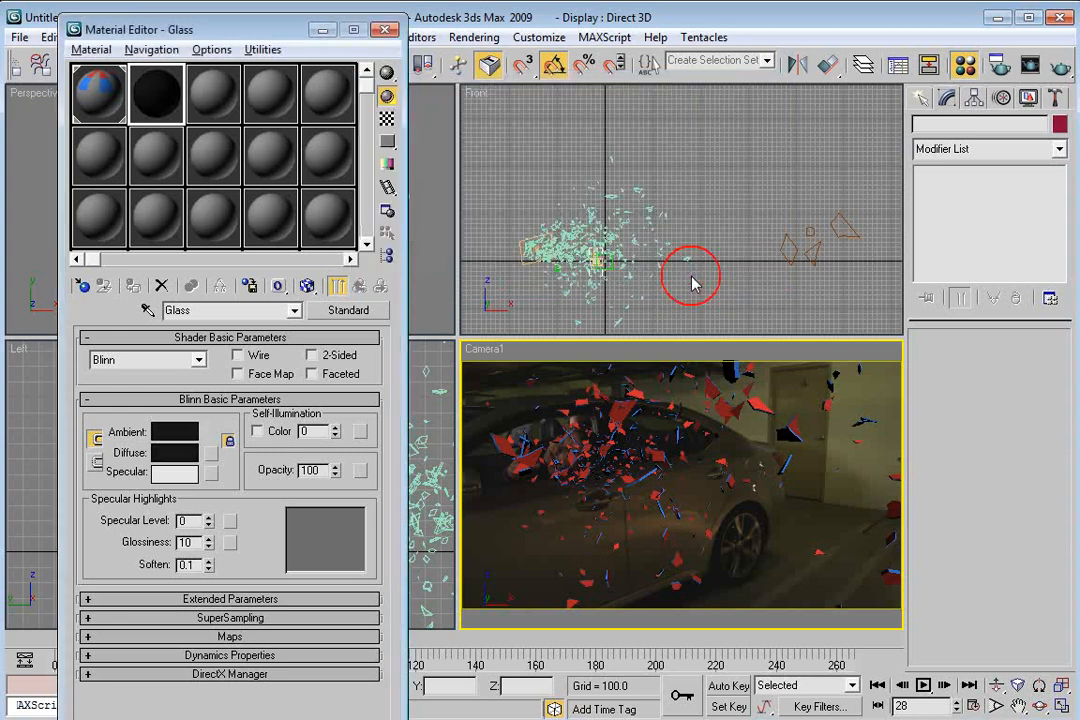
Step: Enable refraction on the Glass material and assign a Raytrace map to it
click(232, 637)
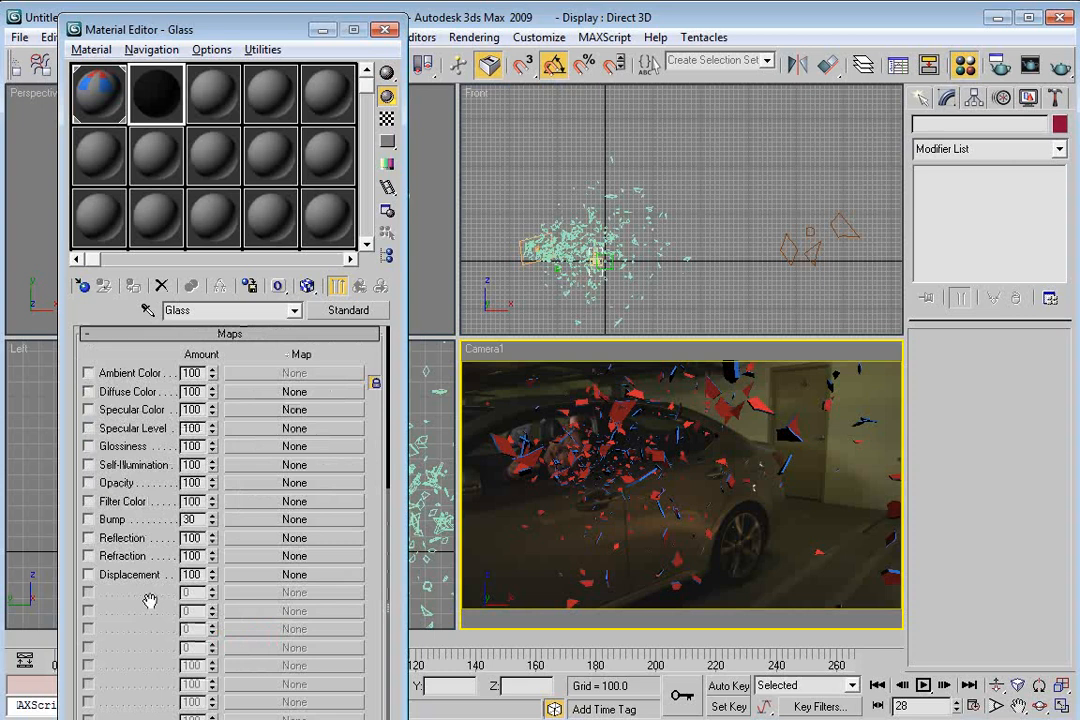
click(88, 556)
click(283, 556)
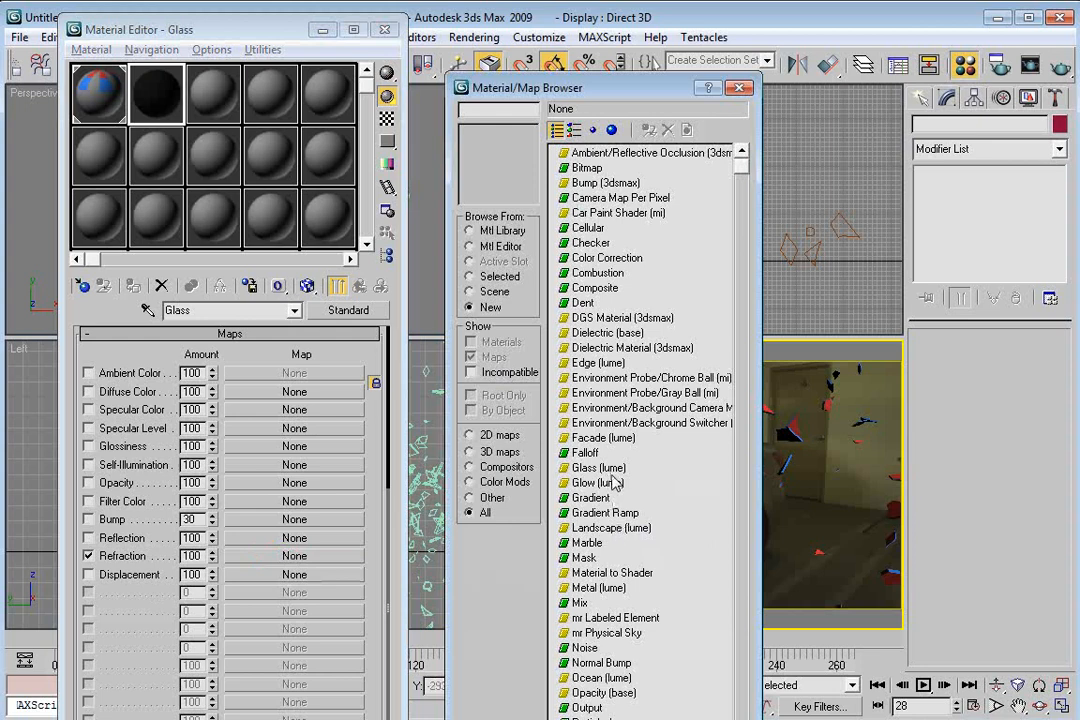
drag(741, 165, 743, 418)
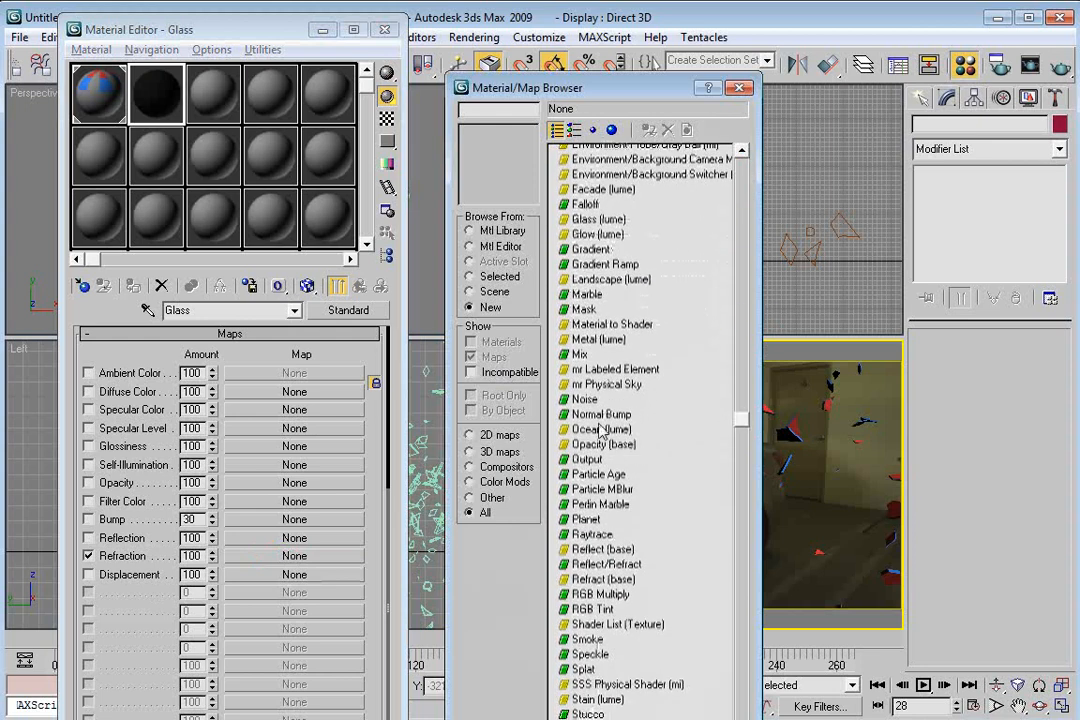
double_click(605, 535)
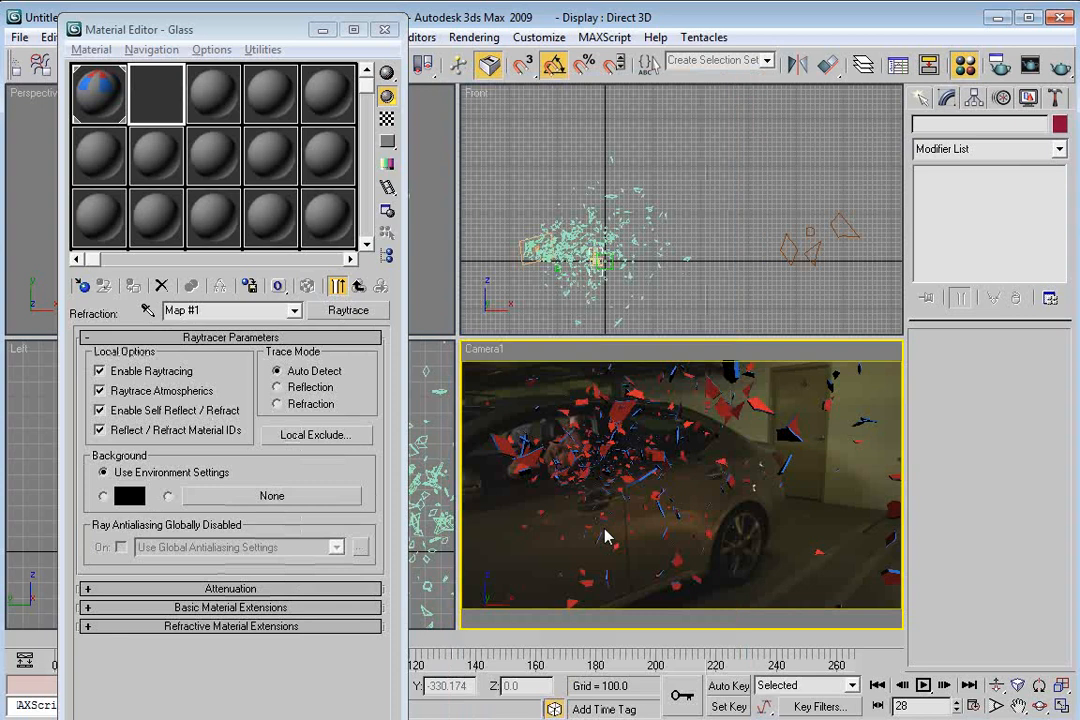
Step: Return from the Raytrace map to the Glass material and set its refraction amount to 90
click(218, 607)
click(218, 607)
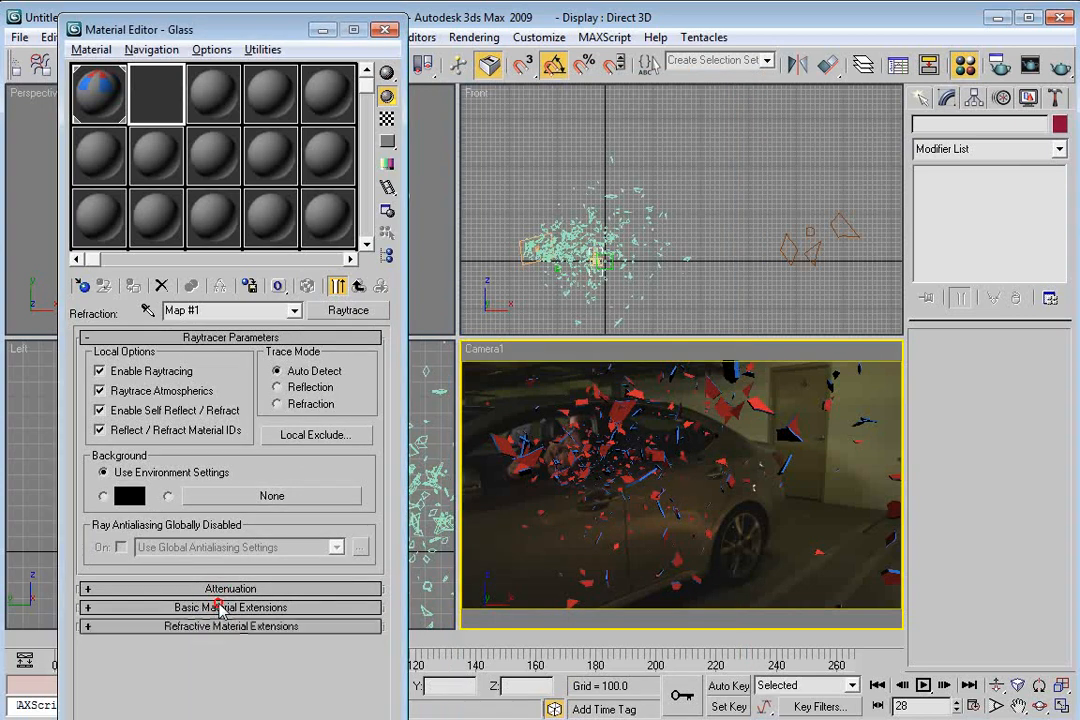
click(358, 286)
drag(162, 612, 188, 704)
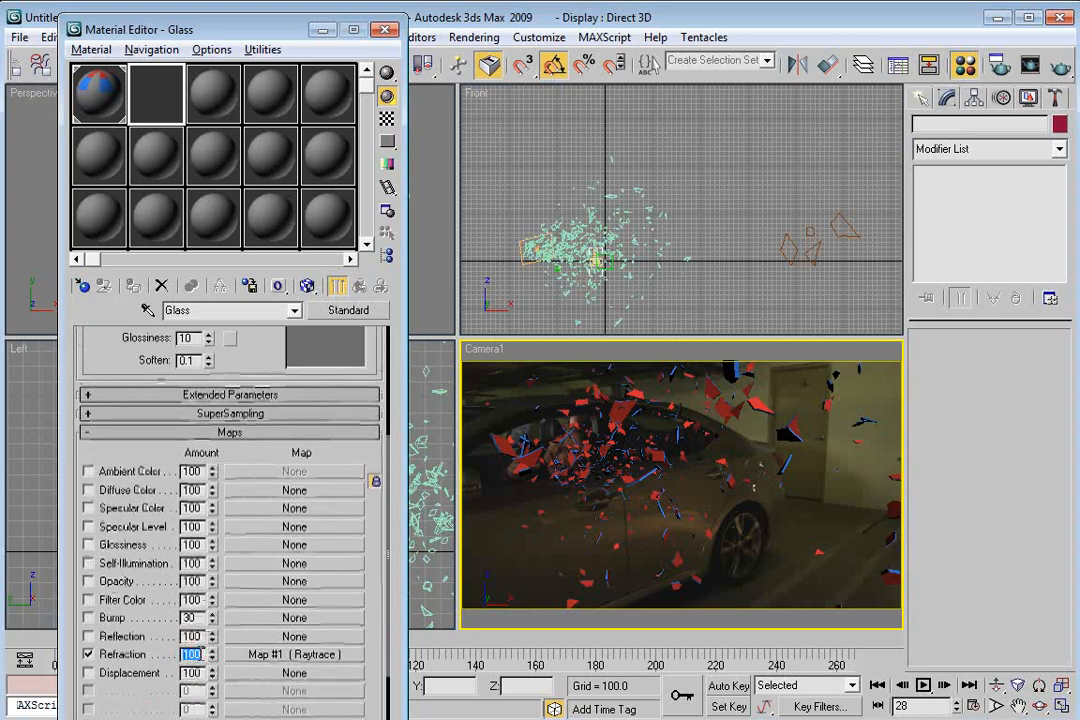
text(90)
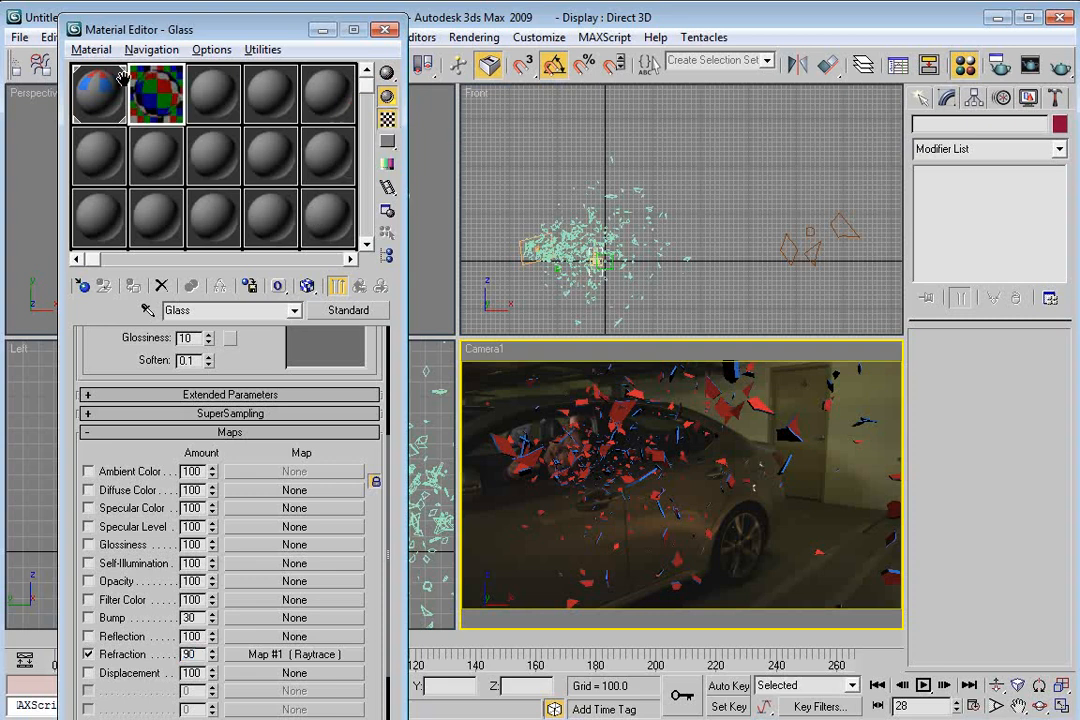
Step: Open an enlarged preview of the Glass sample and set the material's index of refraction to 1.9
double_click(165, 102)
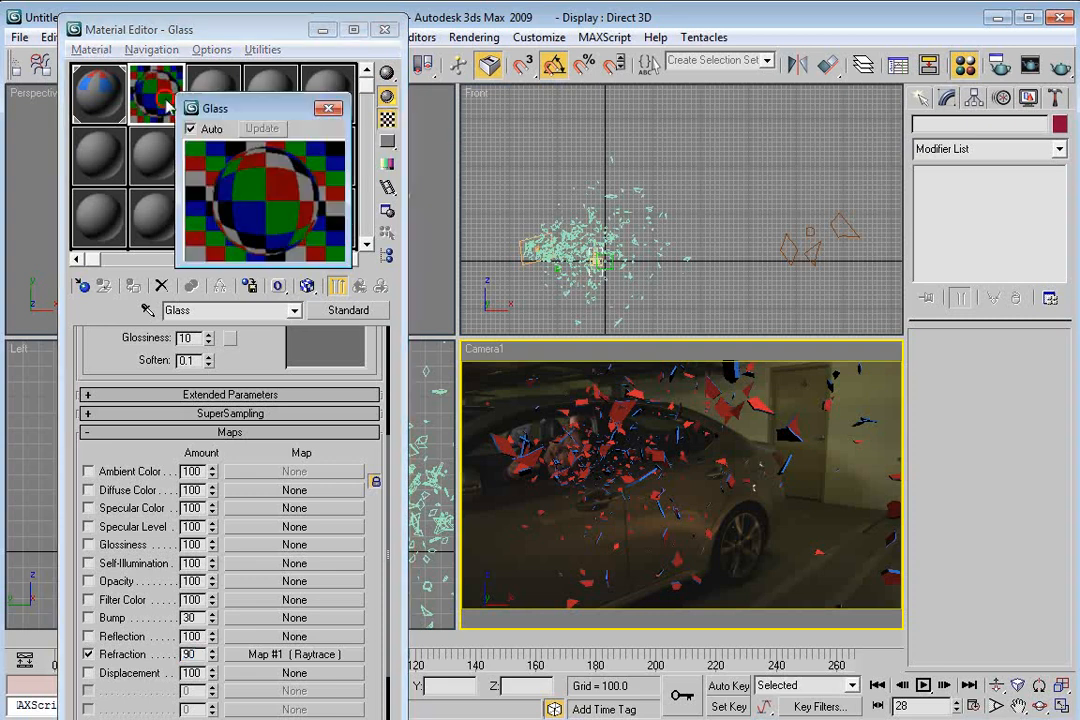
click(245, 395)
scroll(252, 363, up, 1)
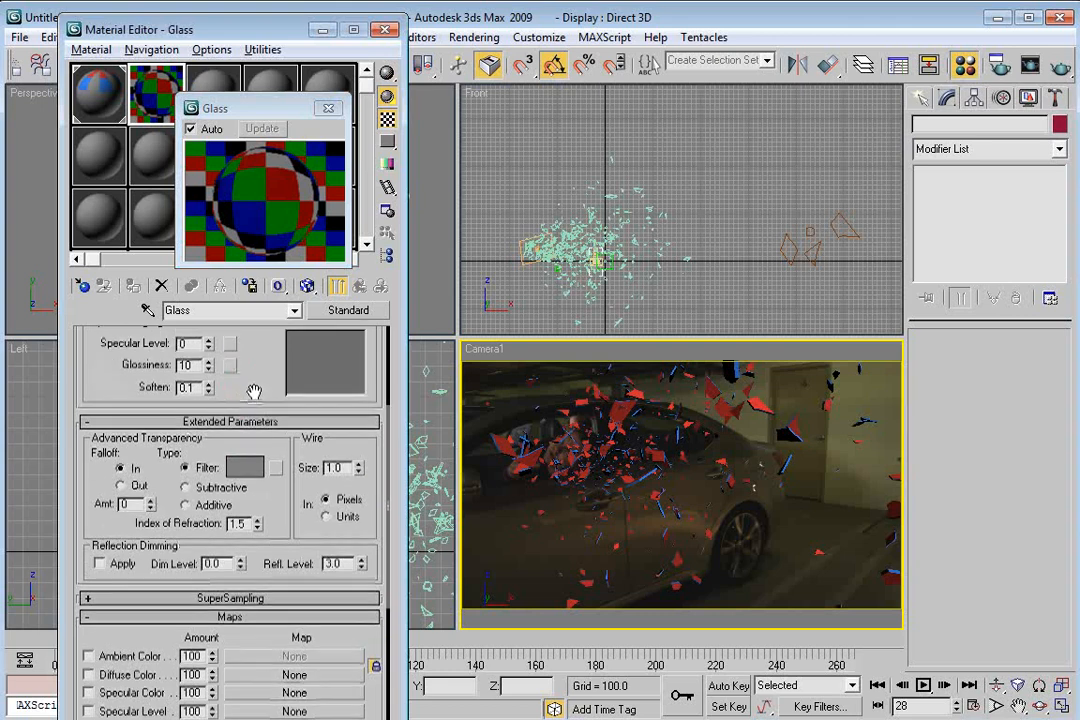
scroll(280, 520, up, 5)
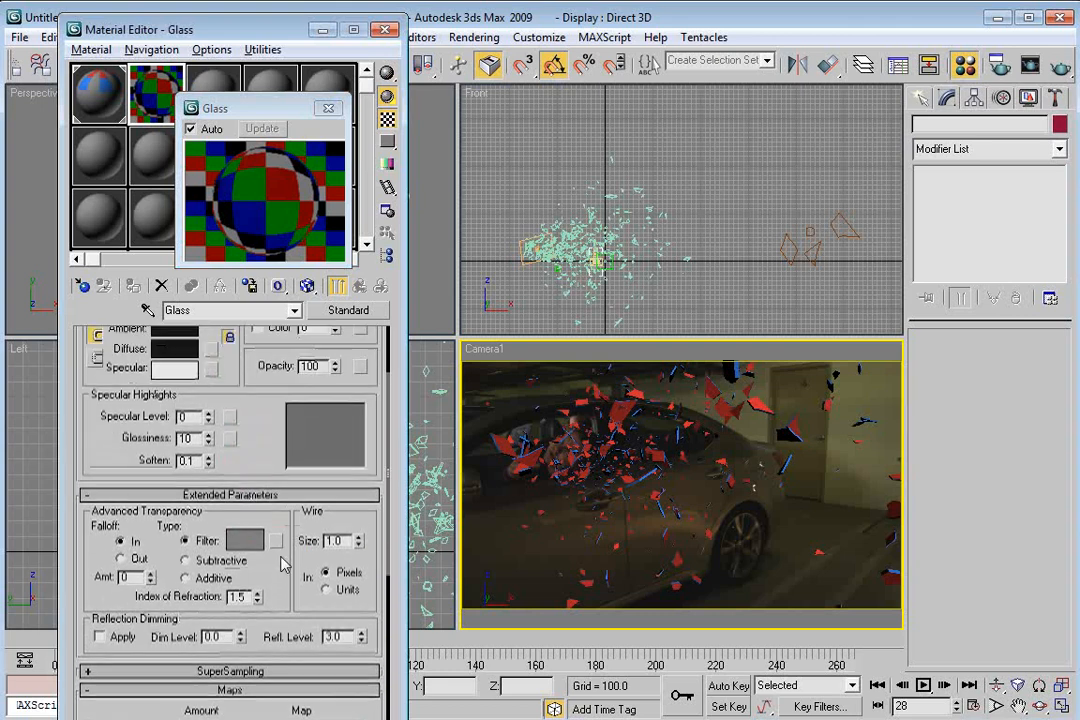
scroll(252, 540, down, 3)
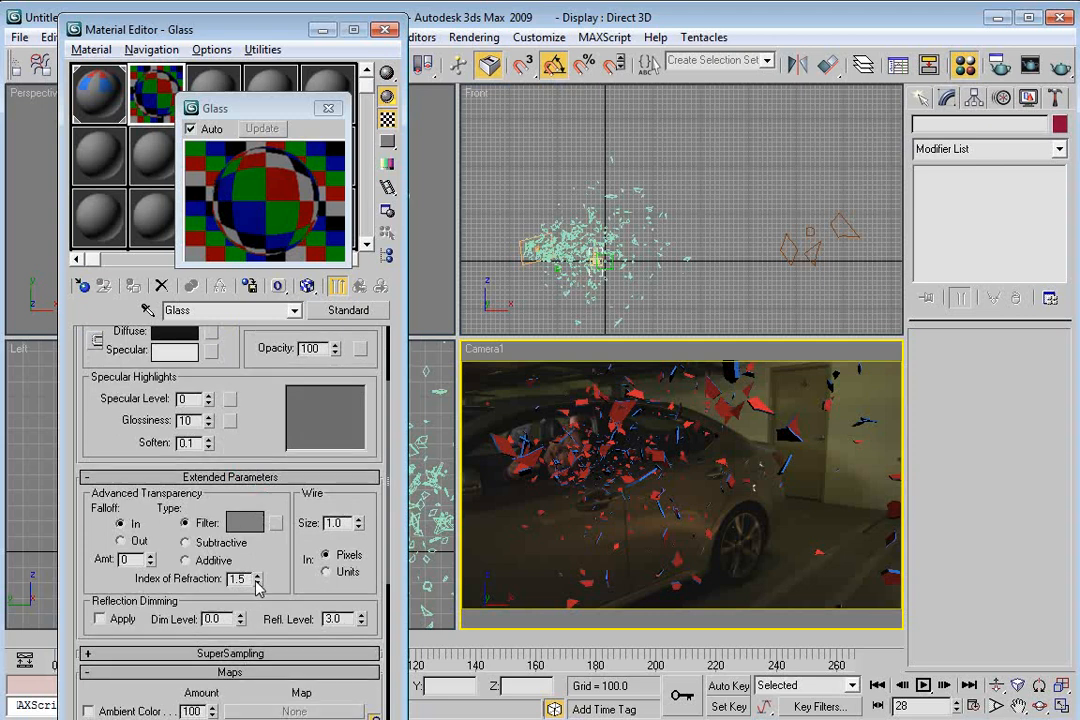
key(Return)
text(1)
key(Return)
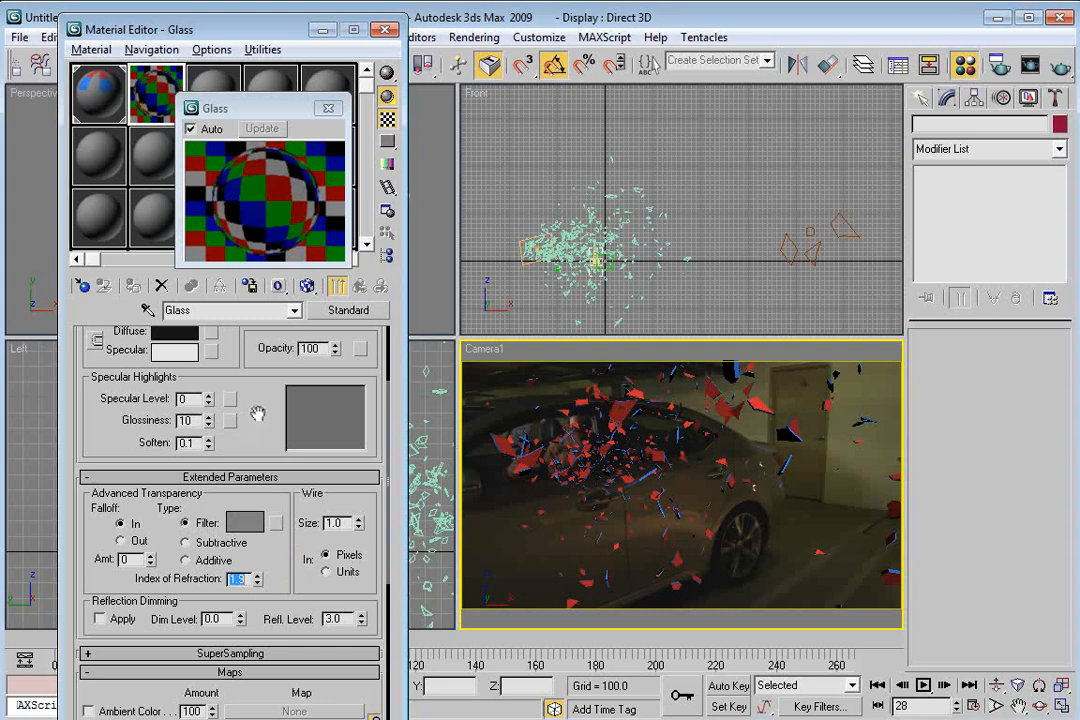
Step: Close the enlarged Glass preview and the Material Editor
drag(259, 412, 263, 488)
click(311, 356)
click(328, 108)
drag(257, 568, 253, 527)
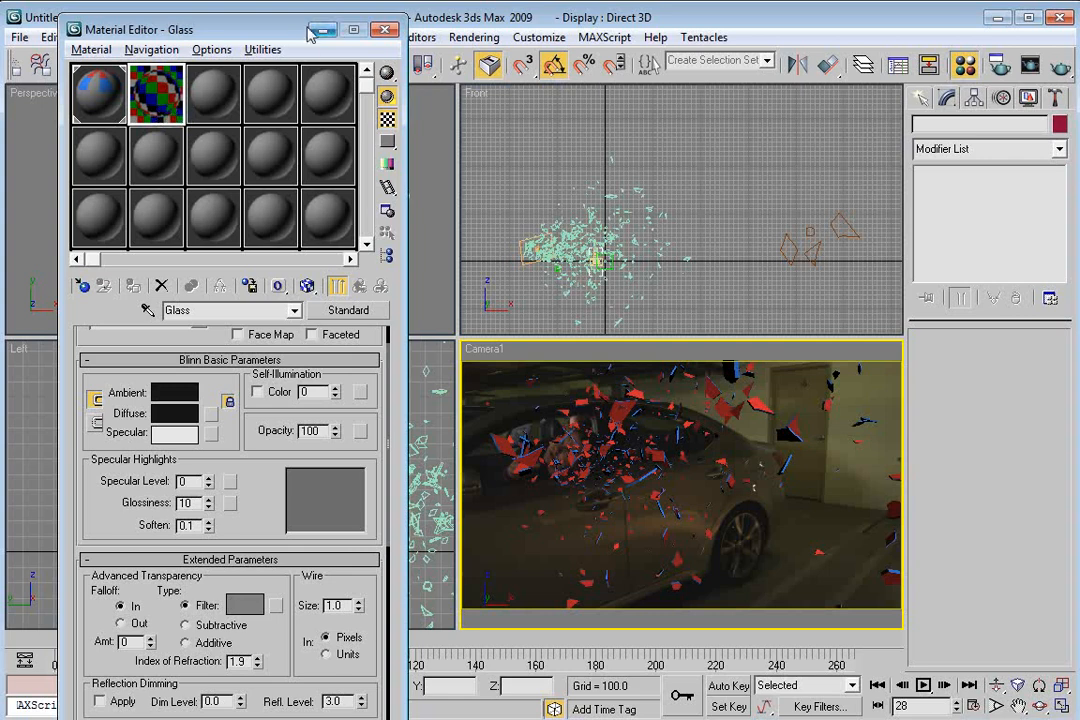
click(384, 29)
Step: Create a sphere with a radius of about 455 around the shards, starting it in the camera view
scroll(562, 248, down, 3)
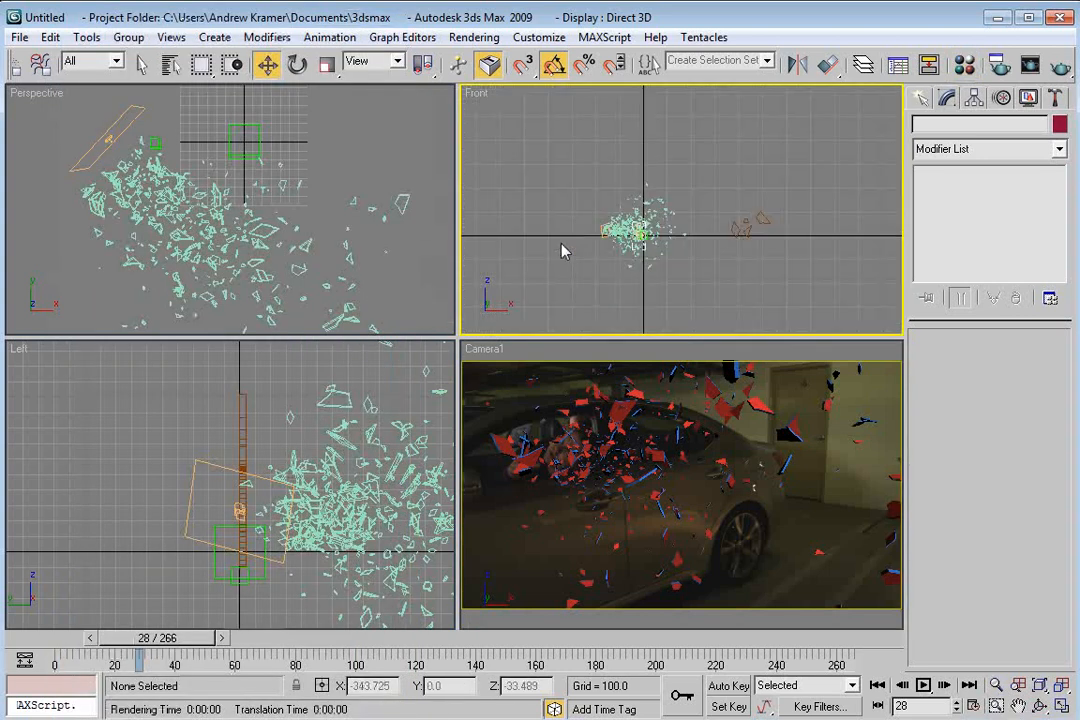
click(918, 98)
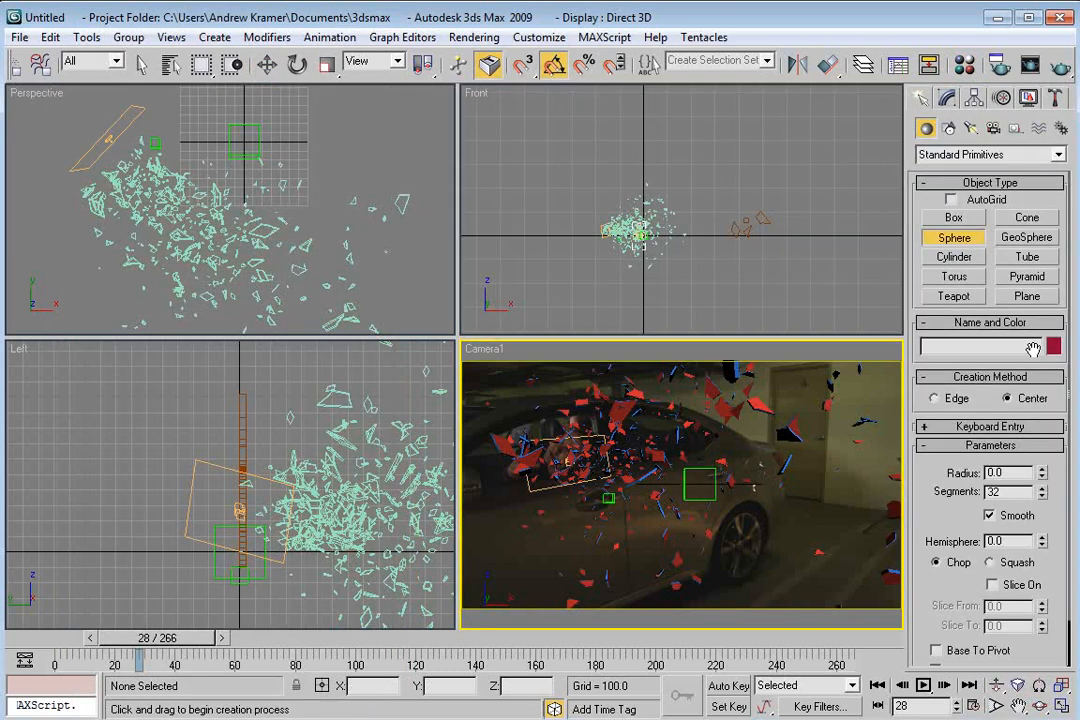
click(948, 218)
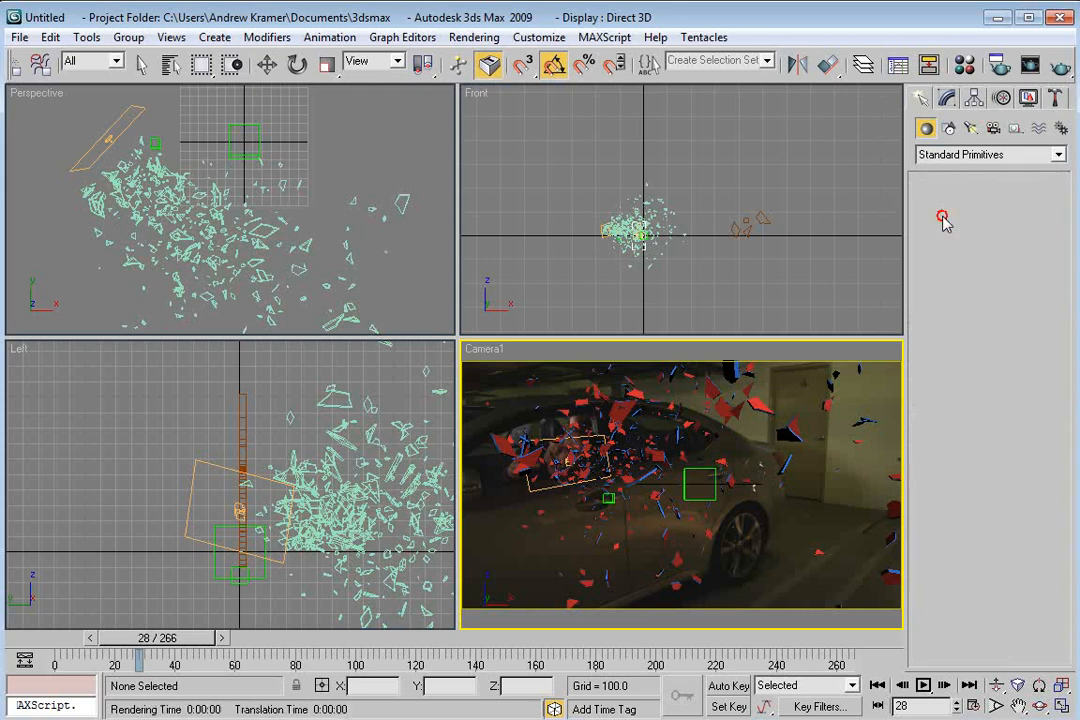
click(951, 239)
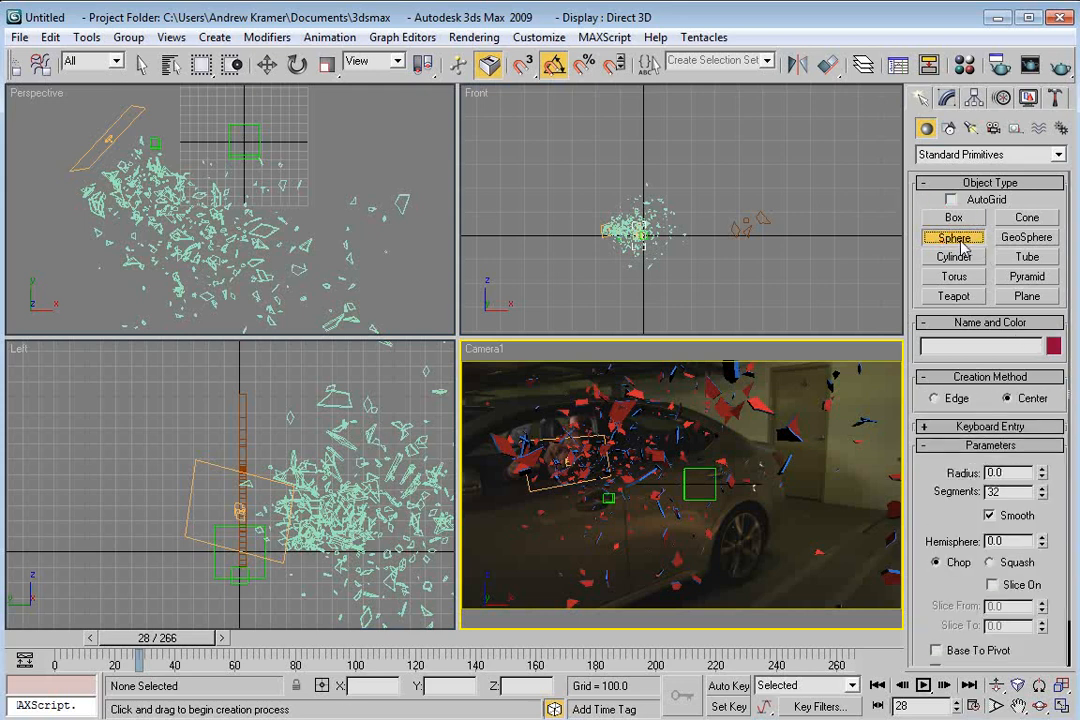
drag(630, 478, 641, 483)
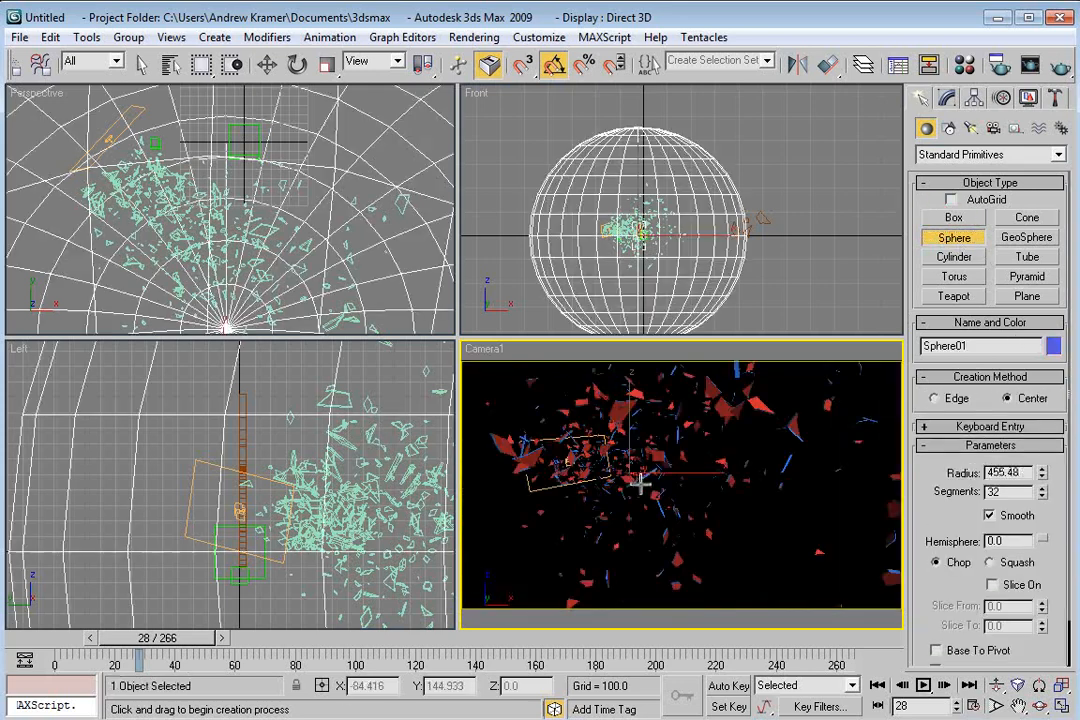
Step: Scale the sphere up uniformly to about 161% in the Front view
middle_drag(629, 231, 657, 235)
key(w)
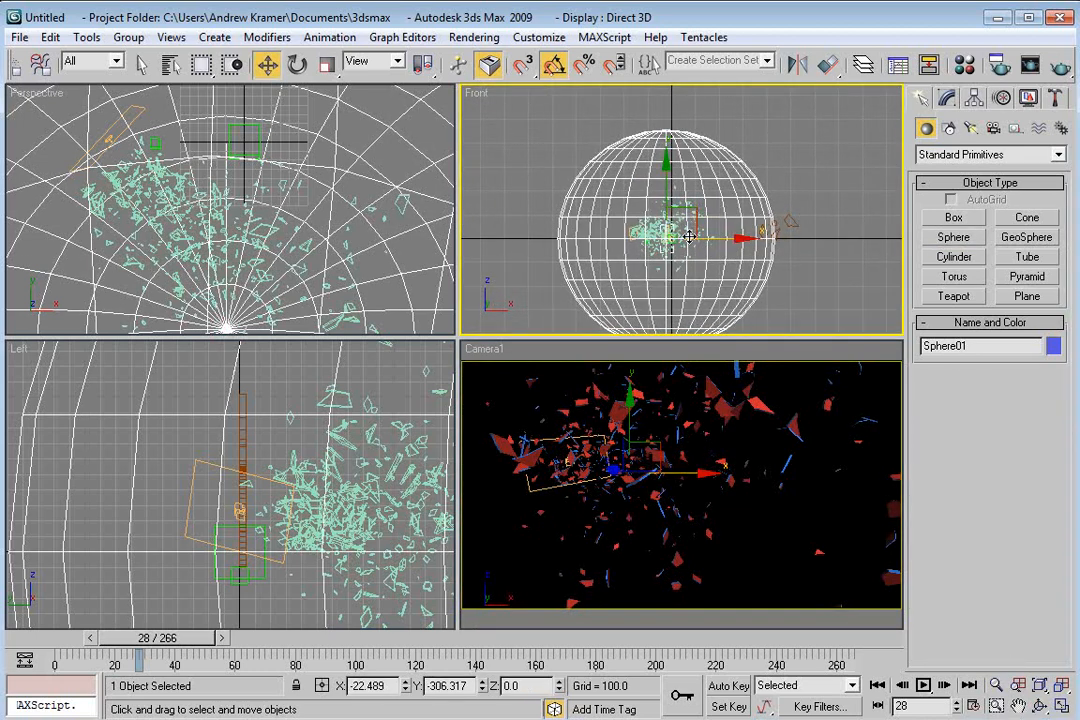
key(r)
drag(689, 222, 716, 164)
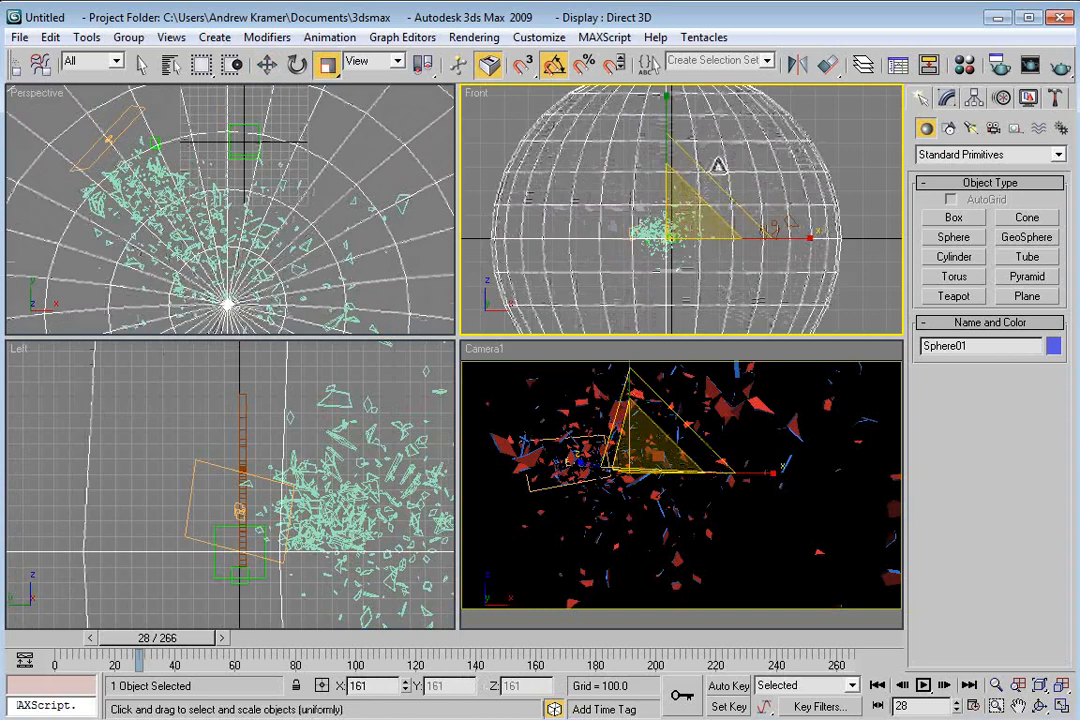
Step: Add a Normal modifier with flipped normals to the sphere so its inside faces render
click(946, 97)
click(985, 148)
scroll(1066, 207, up, 4)
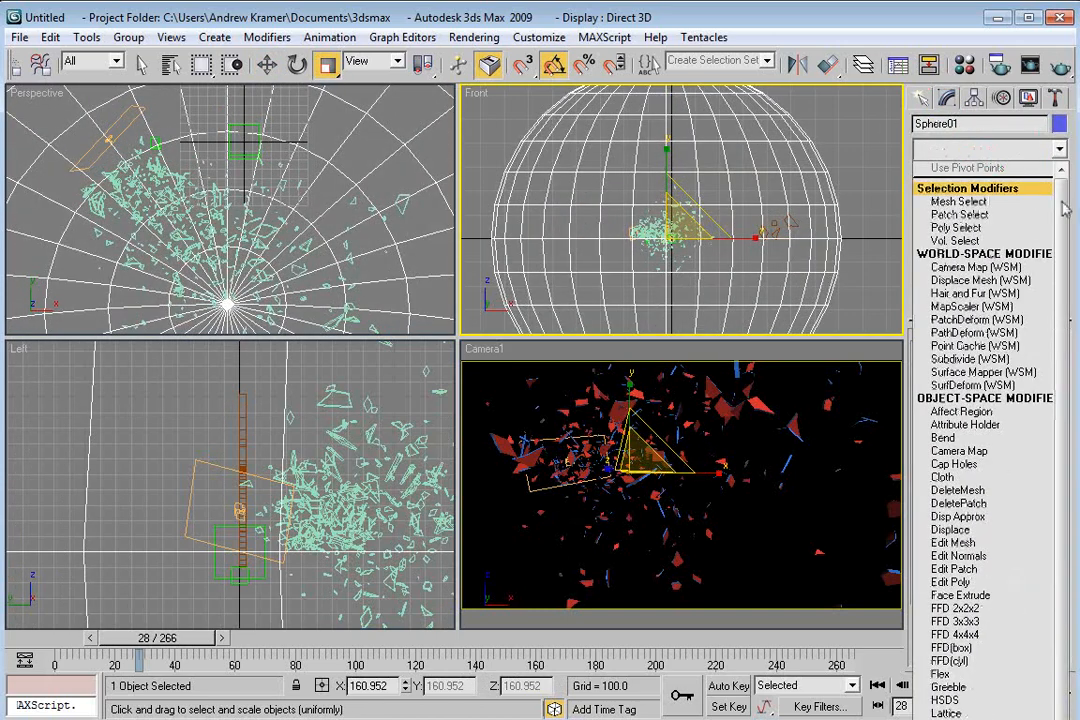
scroll(1066, 207, down, 2)
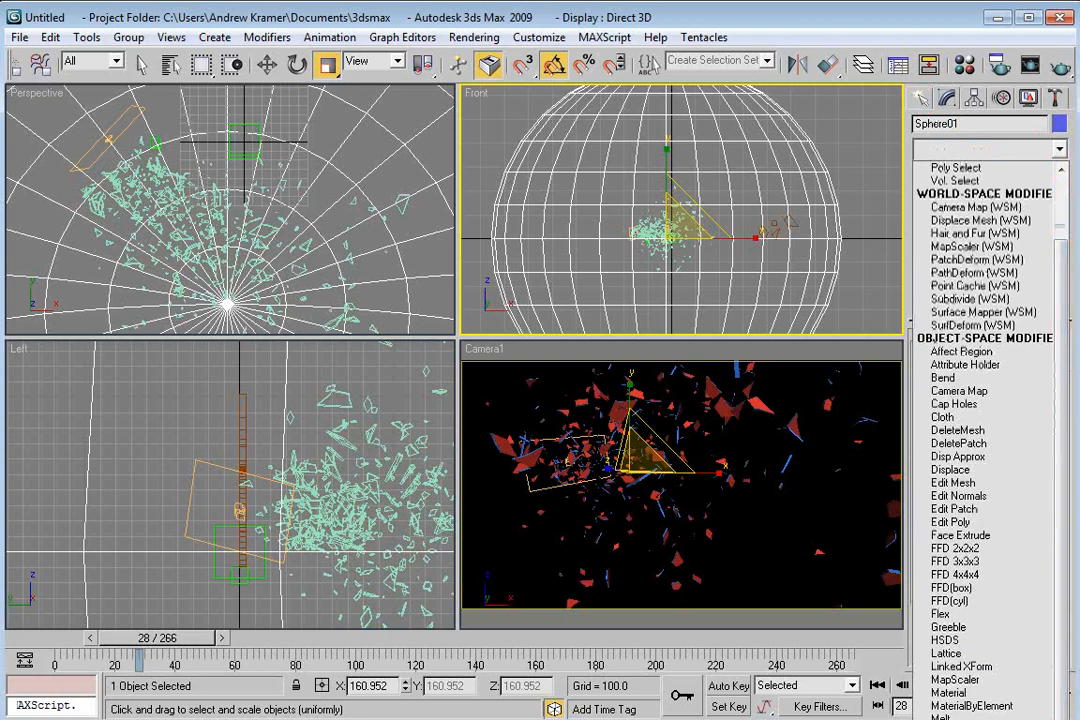
click(949, 718)
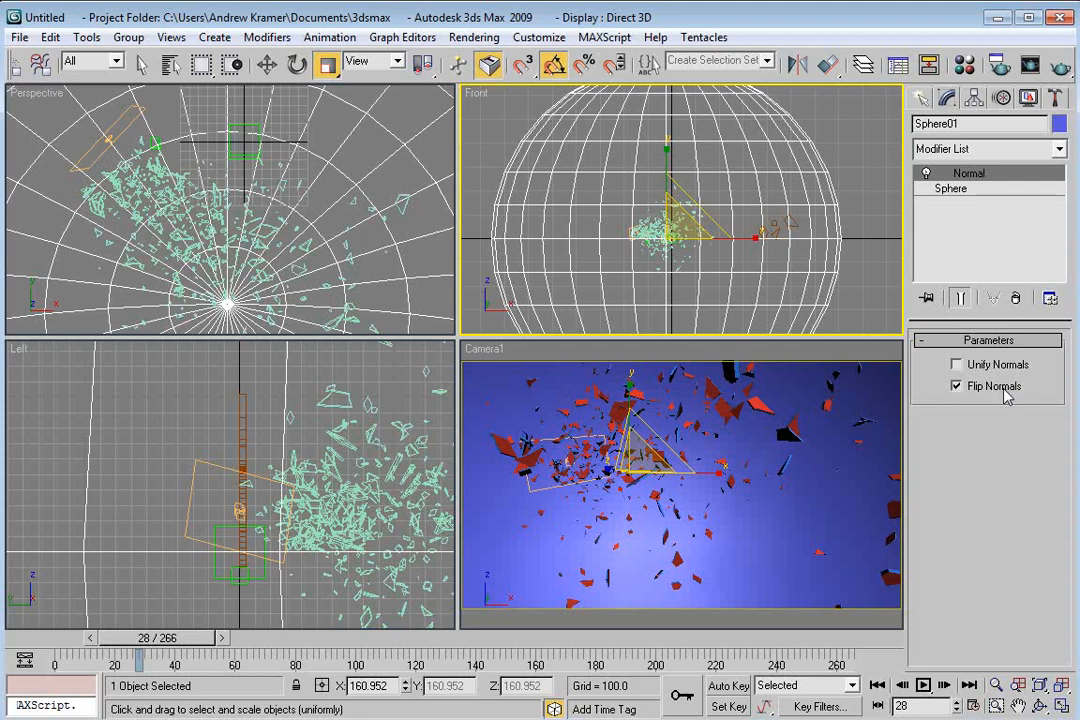
Step: Activate the camera view and rename the unused 07 - Default material as World
right_click(797, 349)
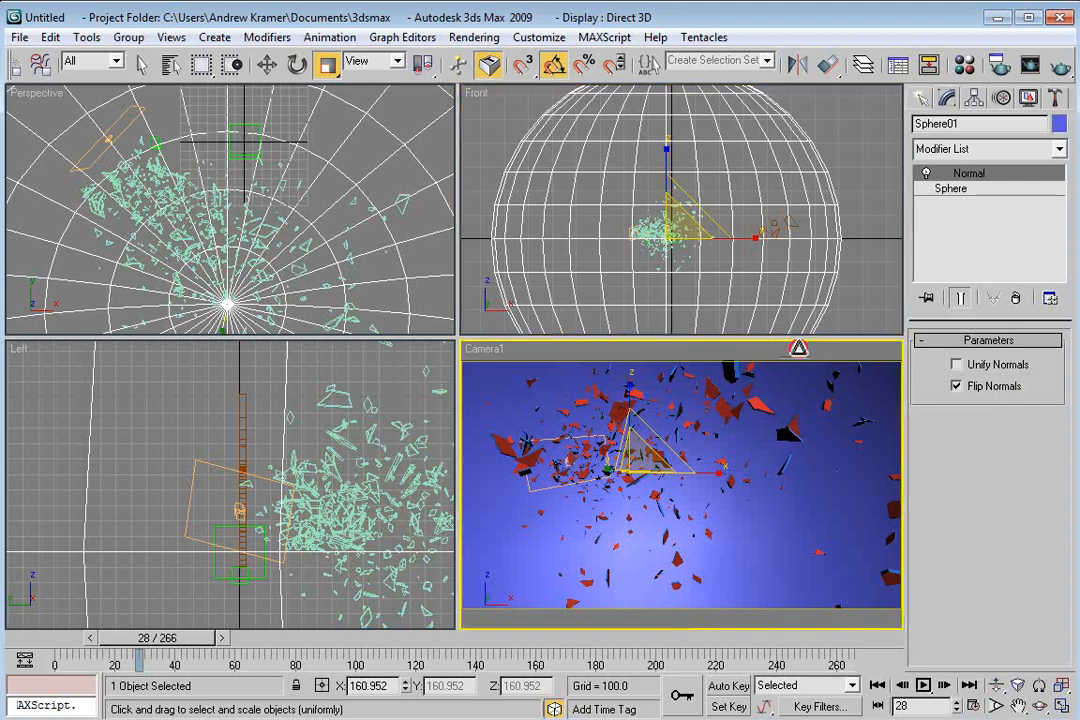
right_click(800, 356)
key(m)
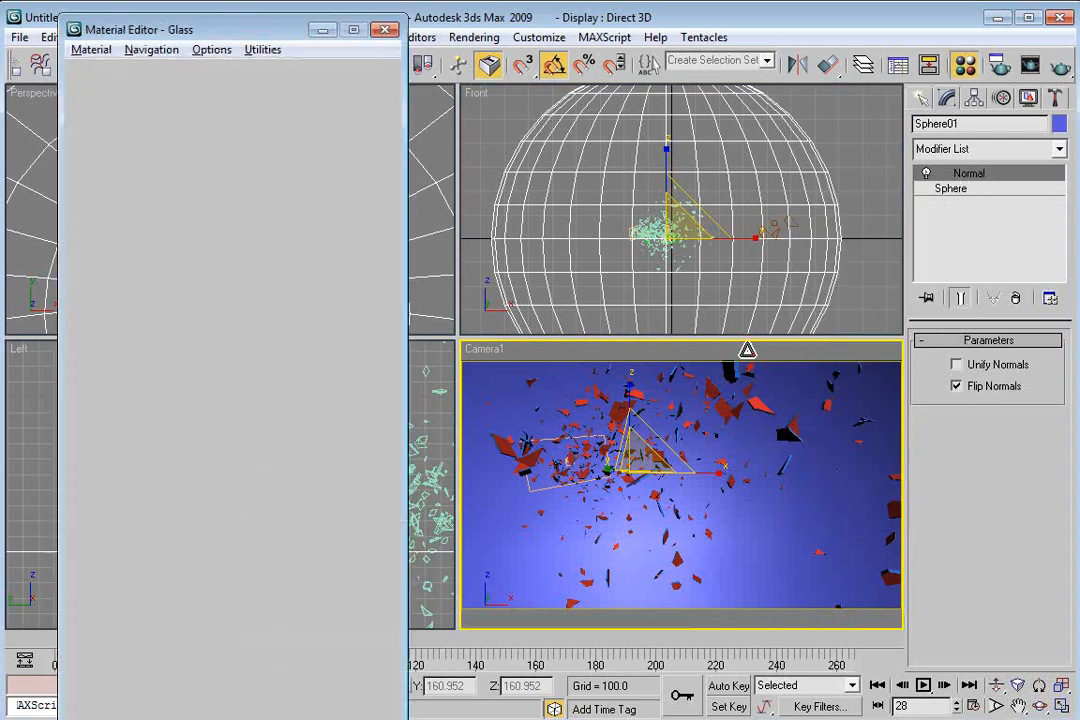
click(97, 155)
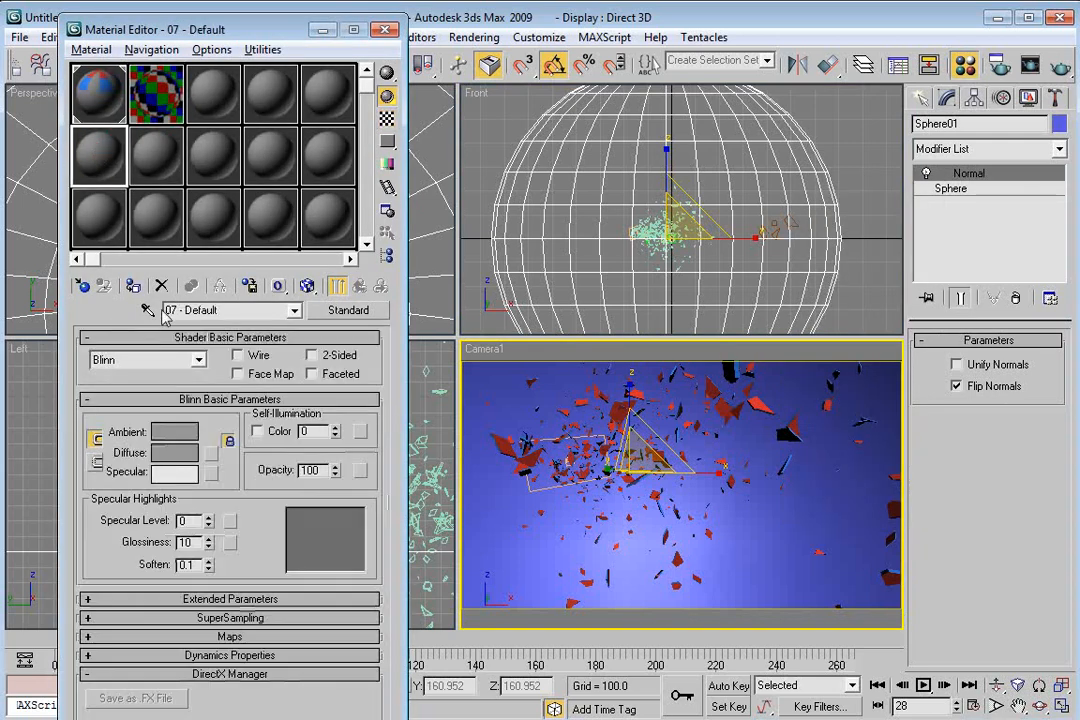
click(238, 309)
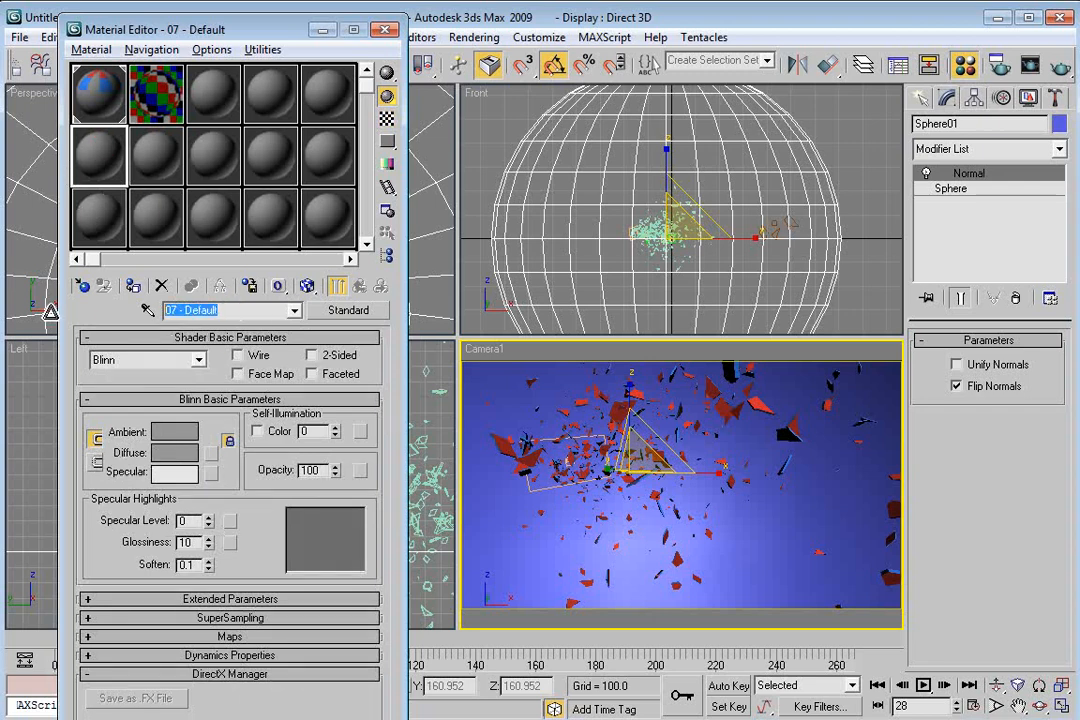
text(World)
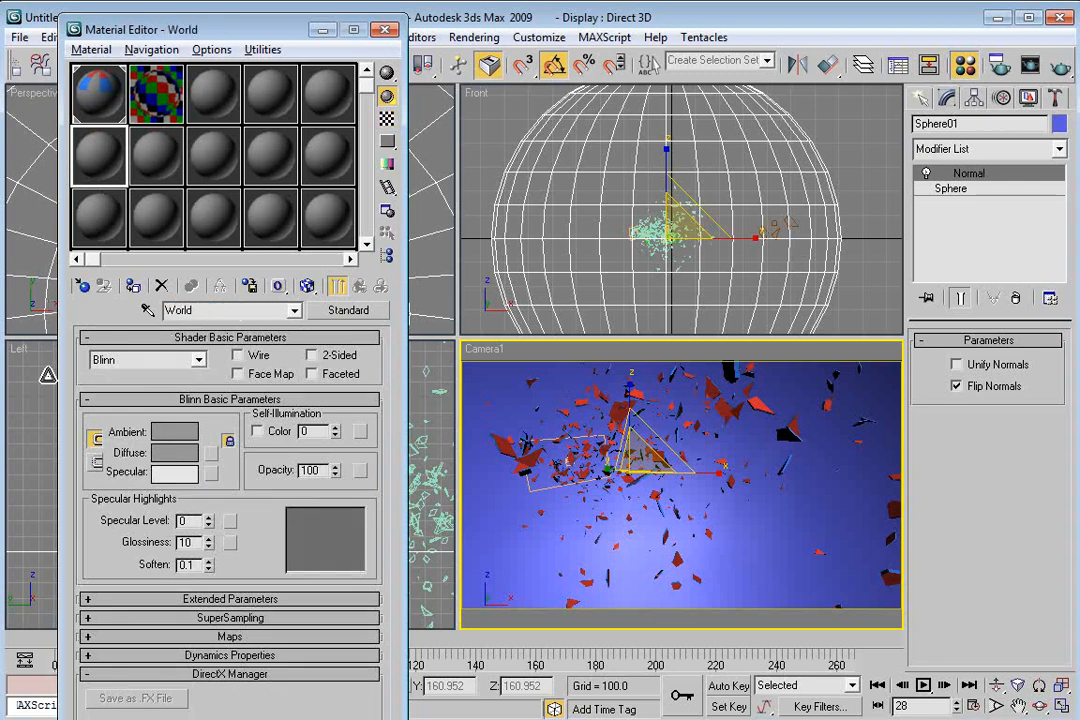
Step: Assign the bitmap Garage_Reflect.jpg from the Time Freeze Tutorial folder as the World material's diffuse map
click(211, 453)
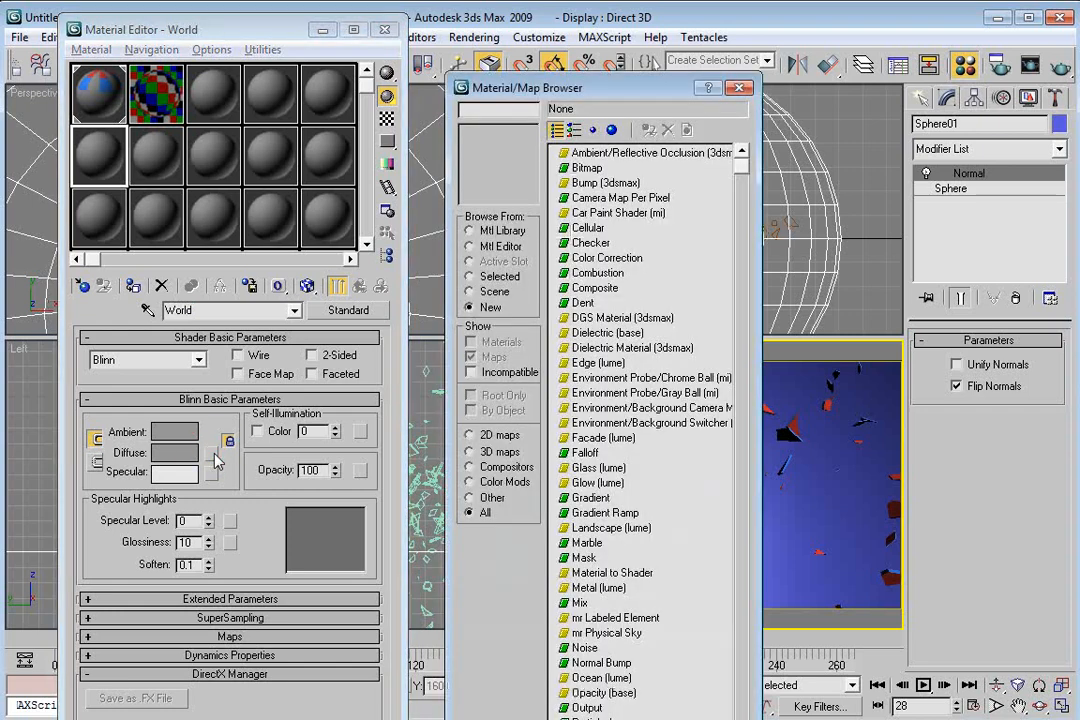
double_click(586, 168)
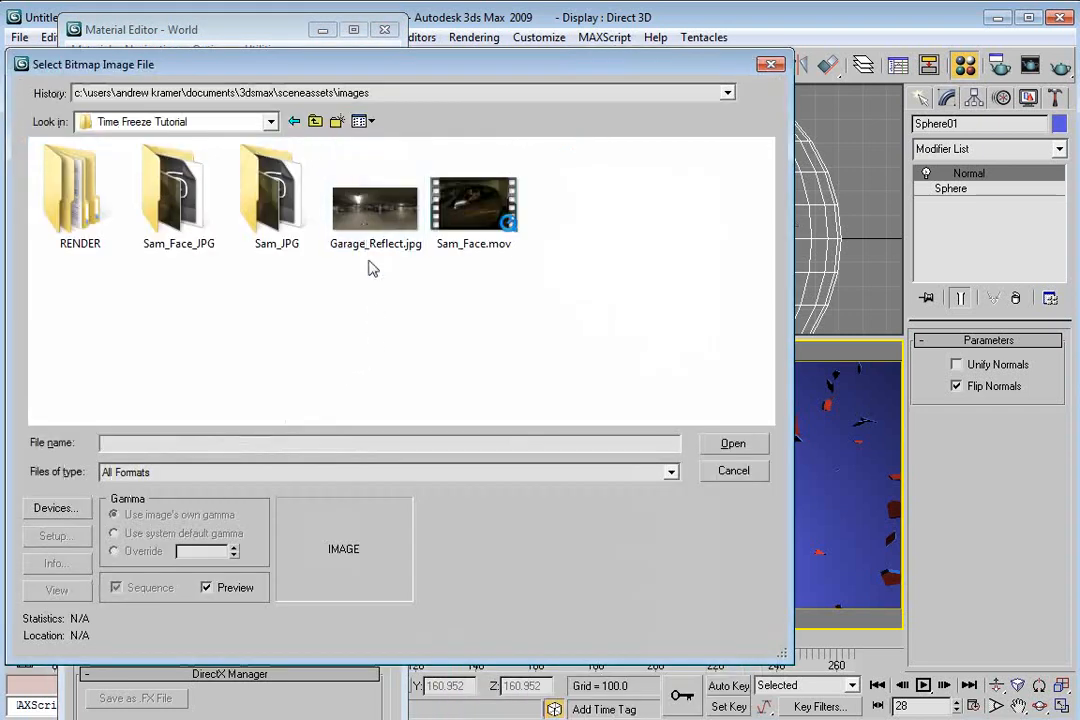
click(366, 277)
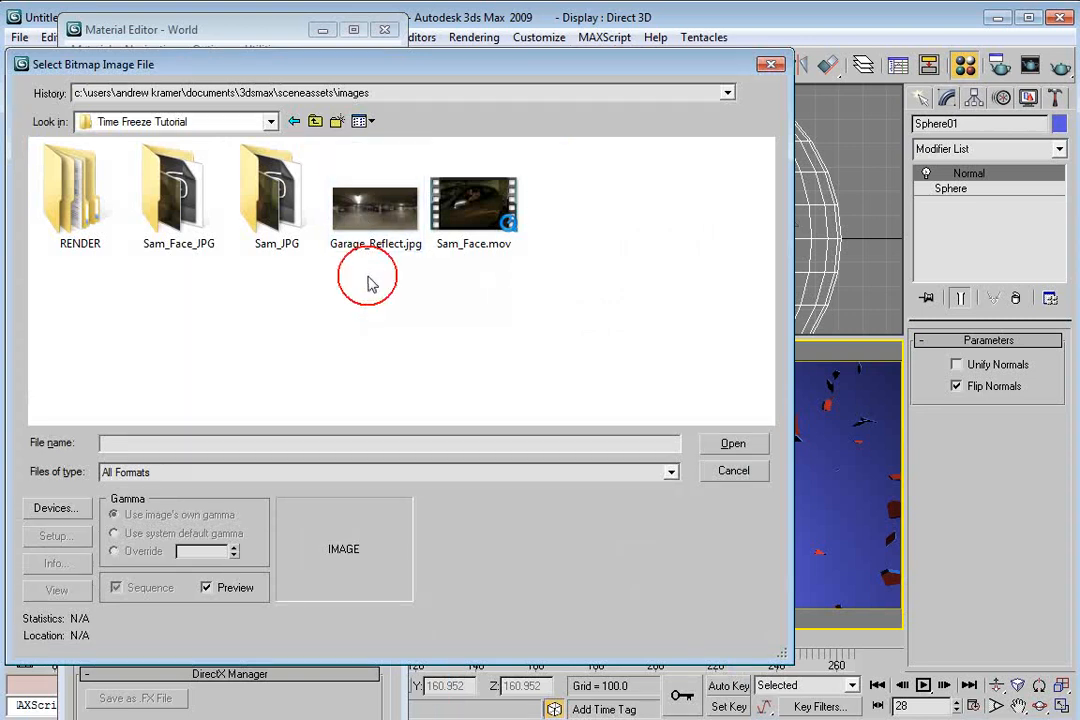
ctrl+scroll(410, 292, up, 2)
click(591, 268)
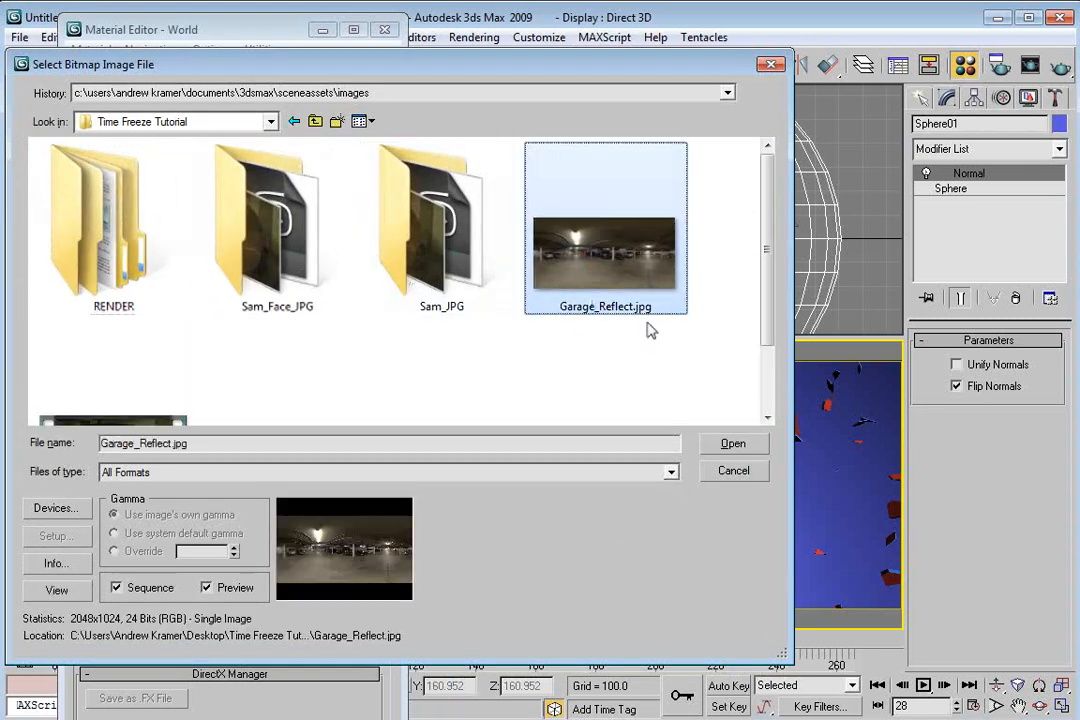
click(587, 225)
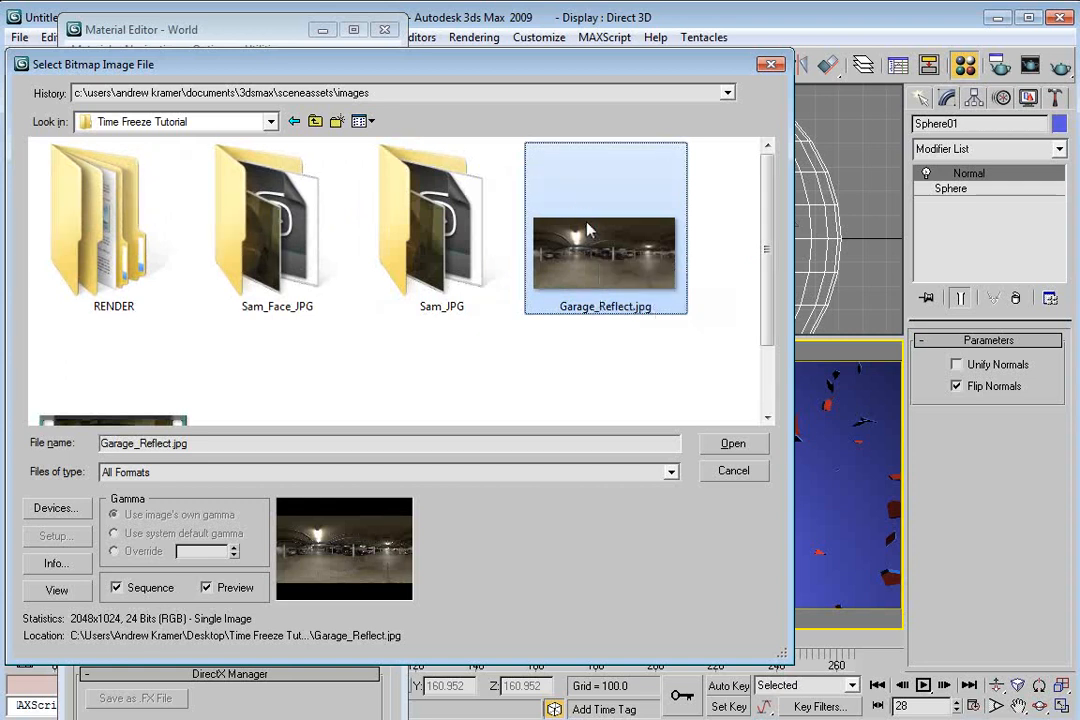
click(729, 447)
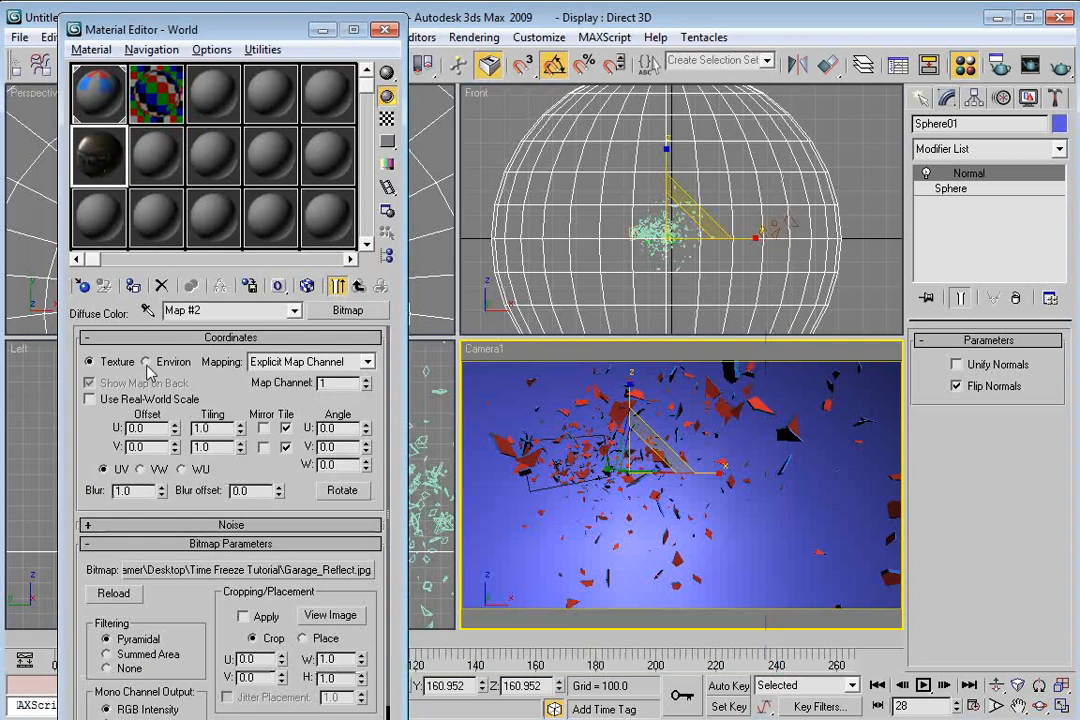
Step: Set the garage bitmap to Spherical Environment mapping and apply the World material to the sphere, displaying its map in the camera view
click(147, 364)
click(293, 363)
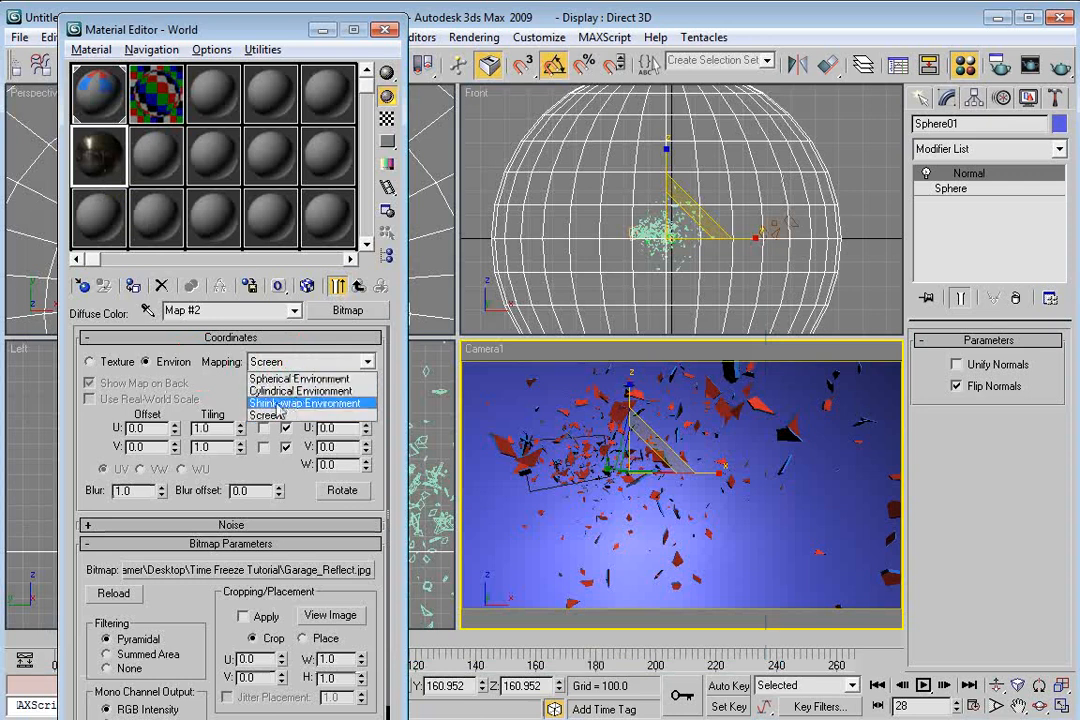
click(285, 380)
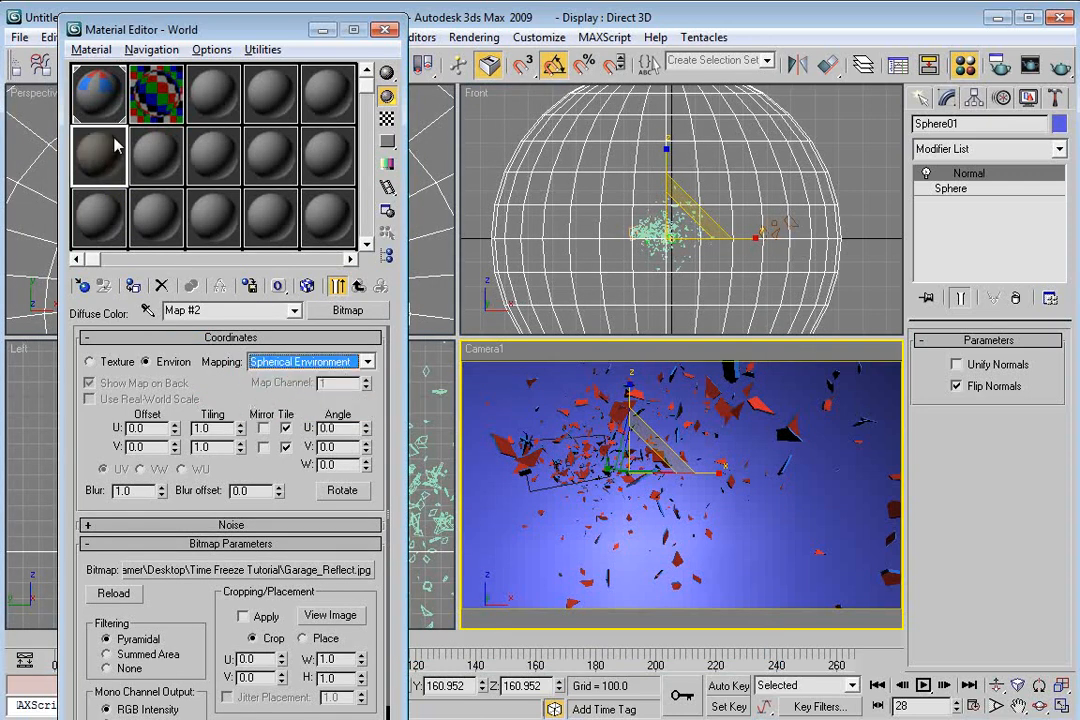
click(307, 287)
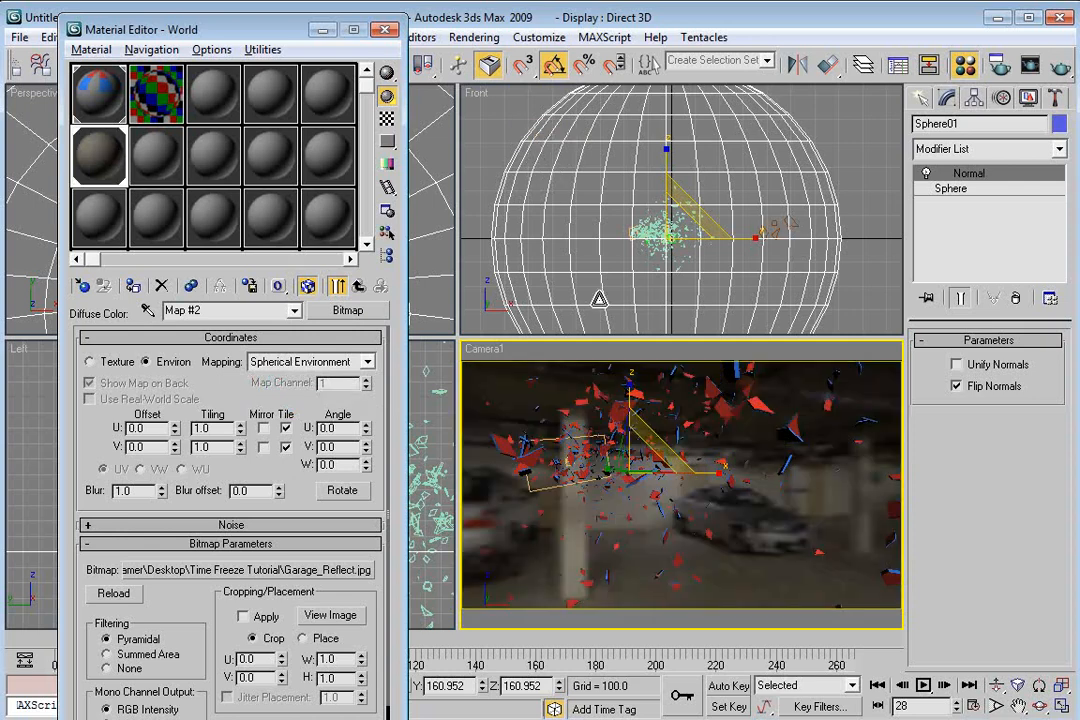
key(p)
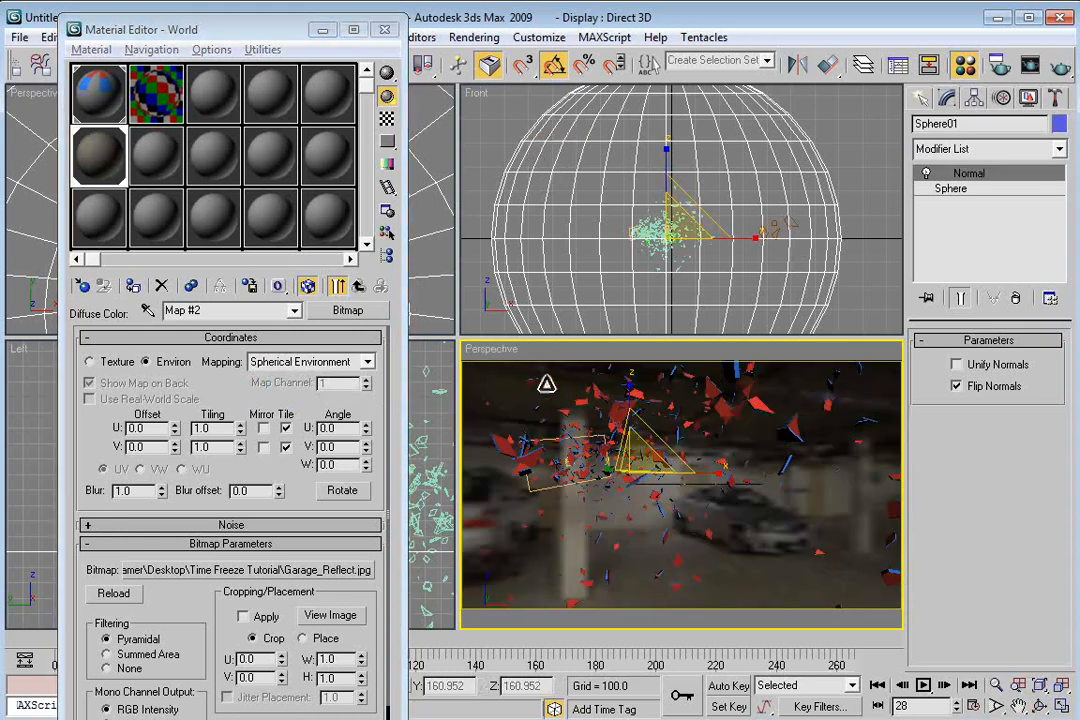
key(ctrl+r)
drag(661, 474, 653, 503)
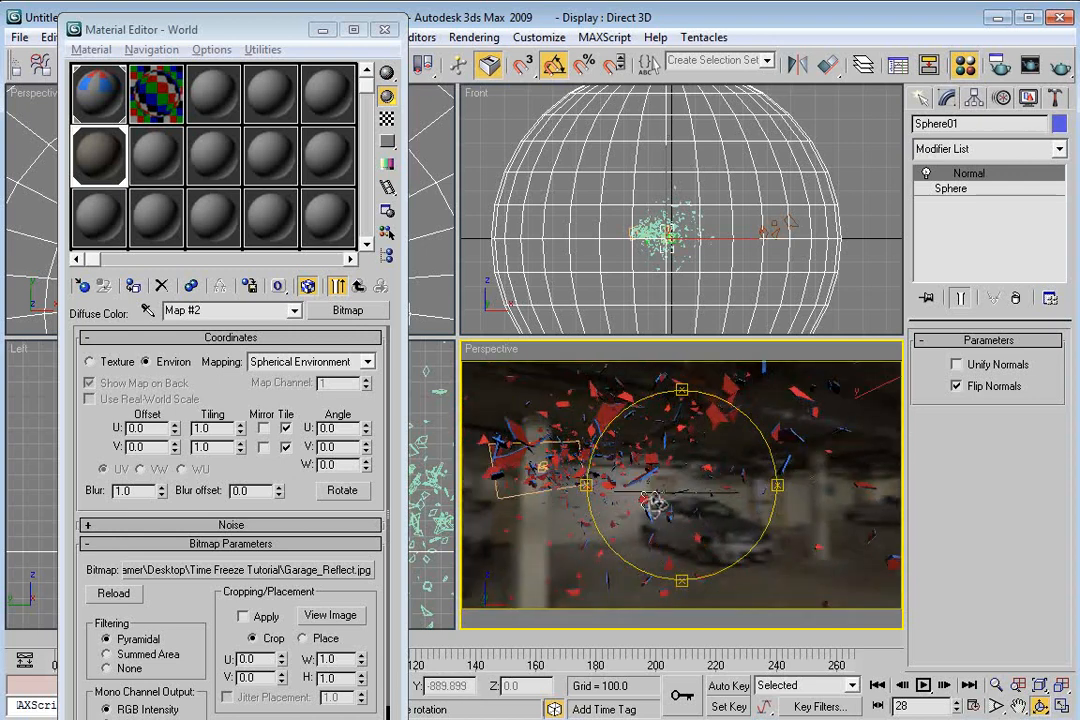
key(c)
Step: Enable the Bump channel of the Glass material and assign a Noise map to it
click(150, 82)
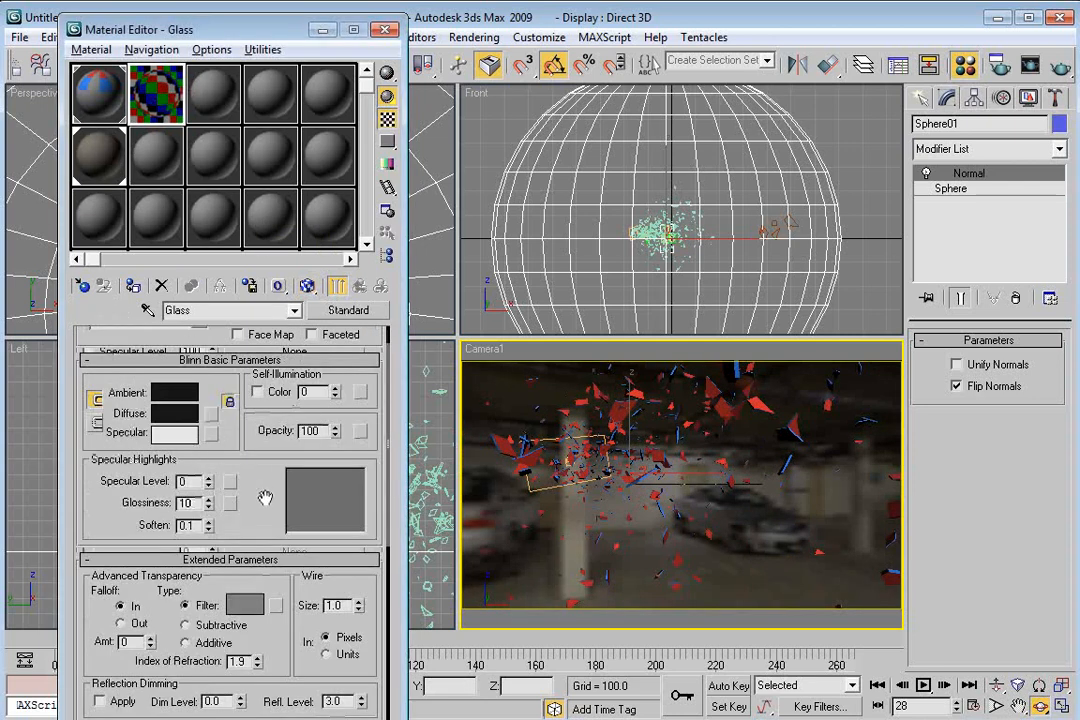
scroll(265, 497, down, 10)
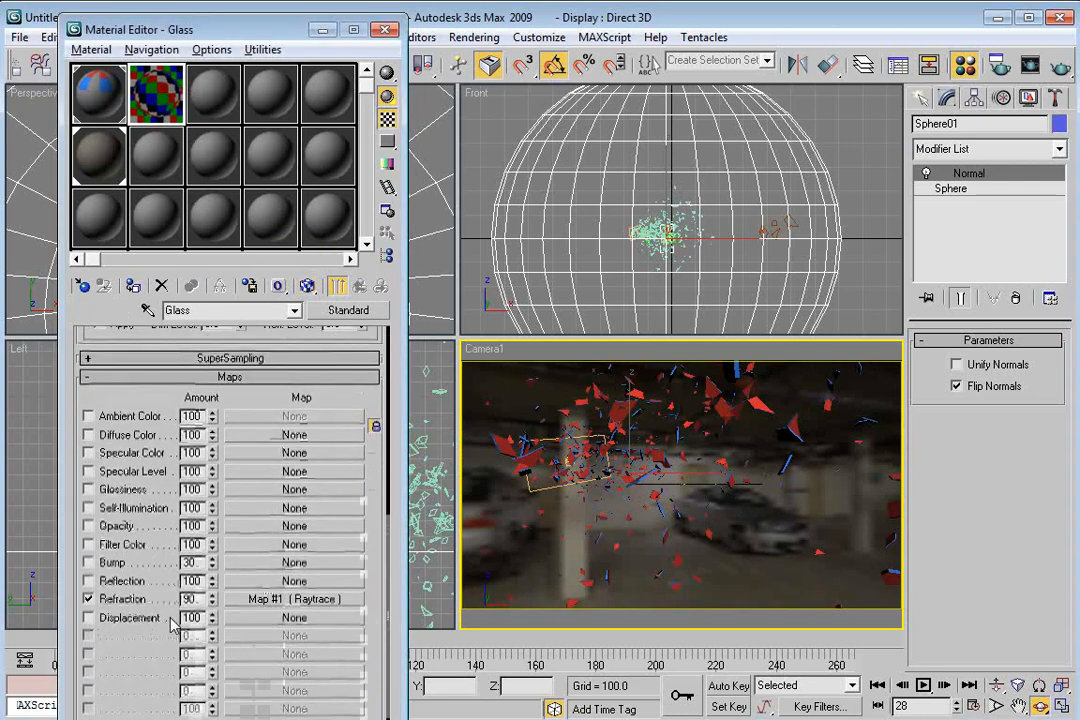
click(88, 562)
click(287, 563)
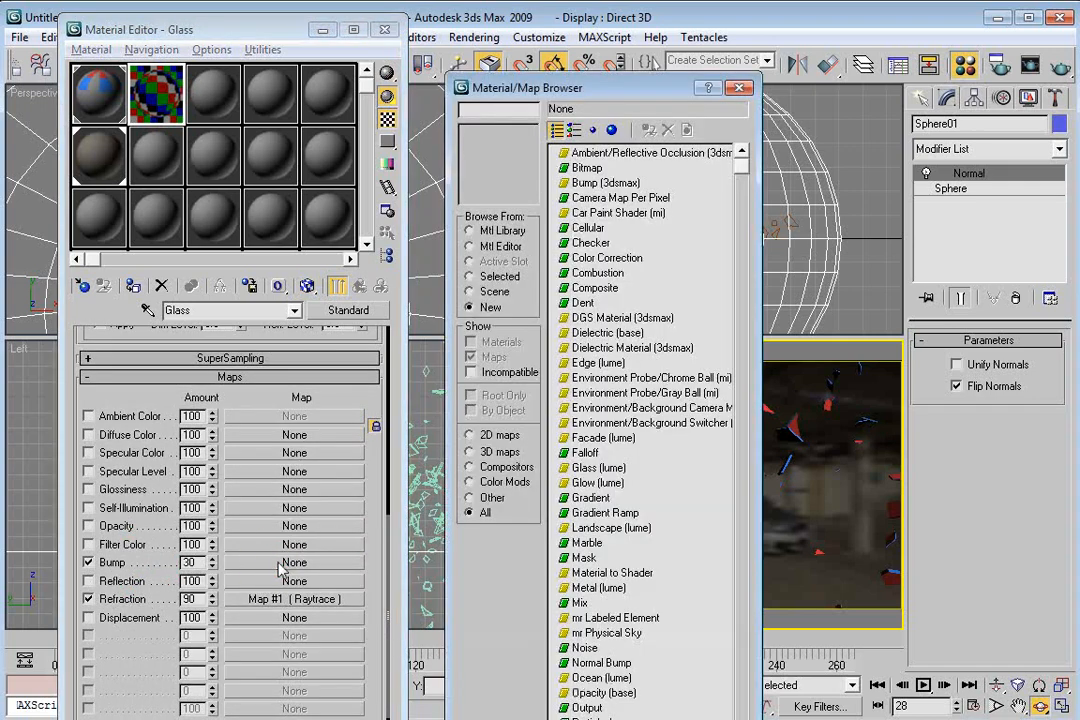
click(585, 452)
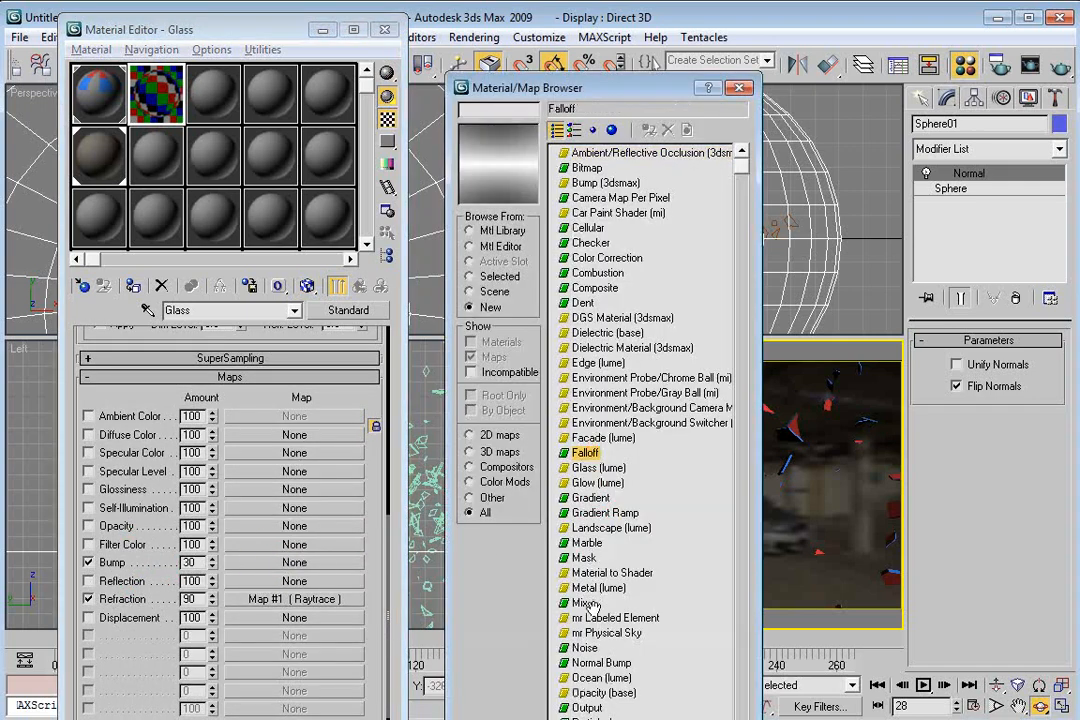
double_click(586, 649)
double_click(164, 110)
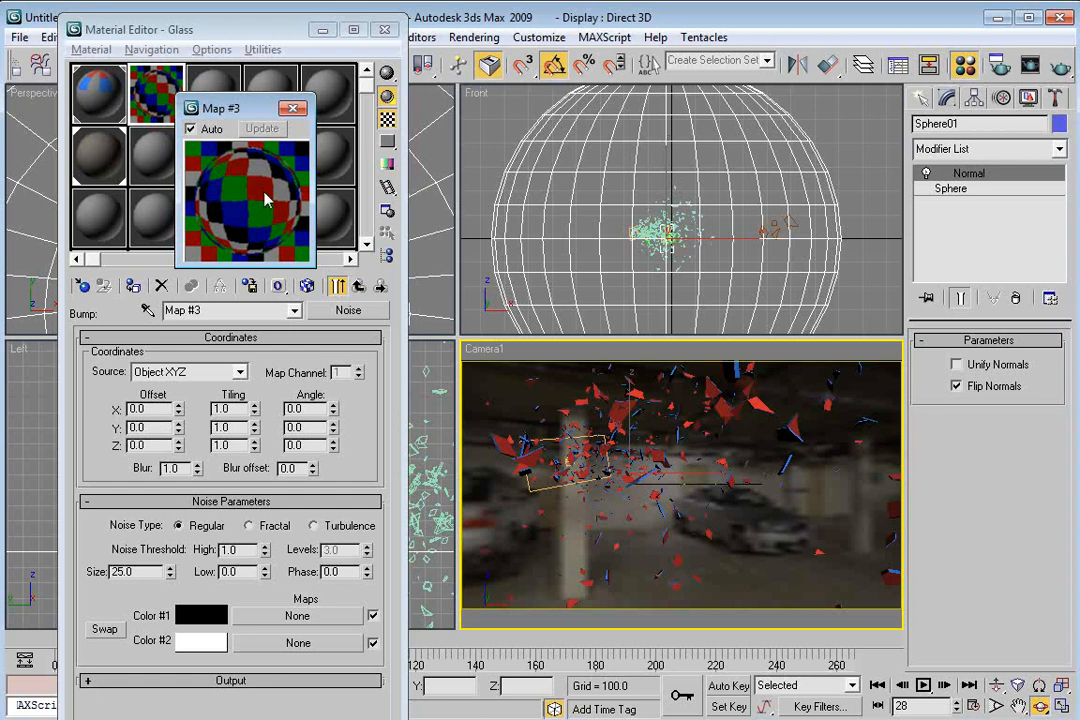
click(291, 109)
drag(269, 31, 255, 31)
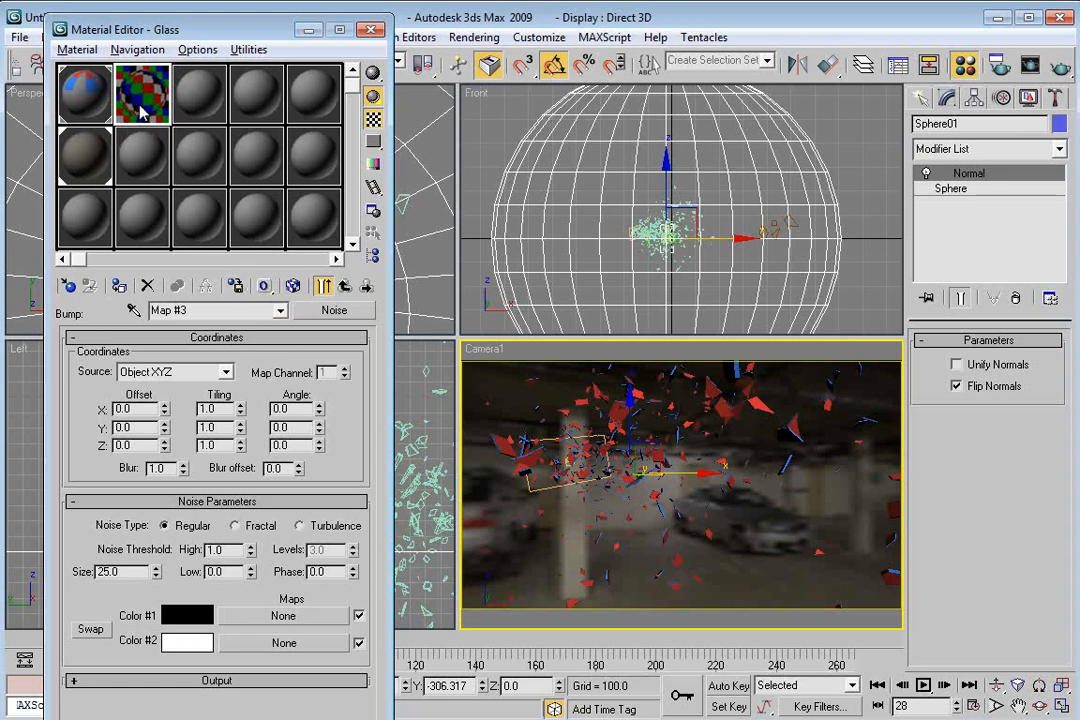
Step: Copy the Glass material into the adjacent slot as Glass Dark and set its refraction amount to 51
drag(143, 110, 198, 100)
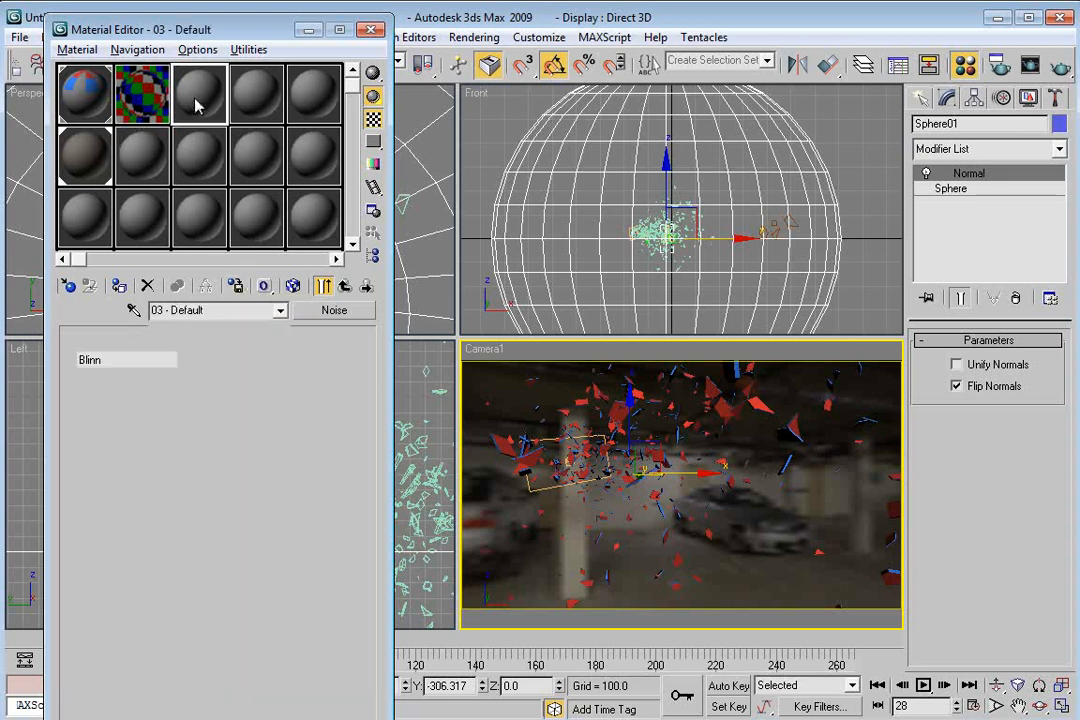
click(228, 317)
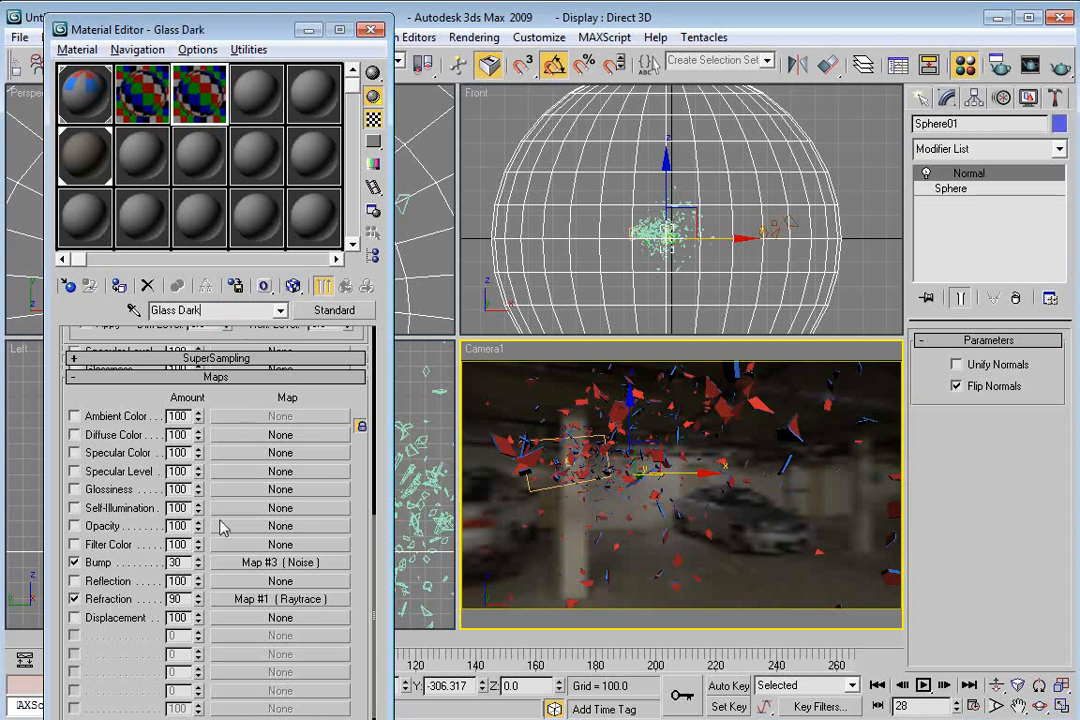
text(51)
key(Return)
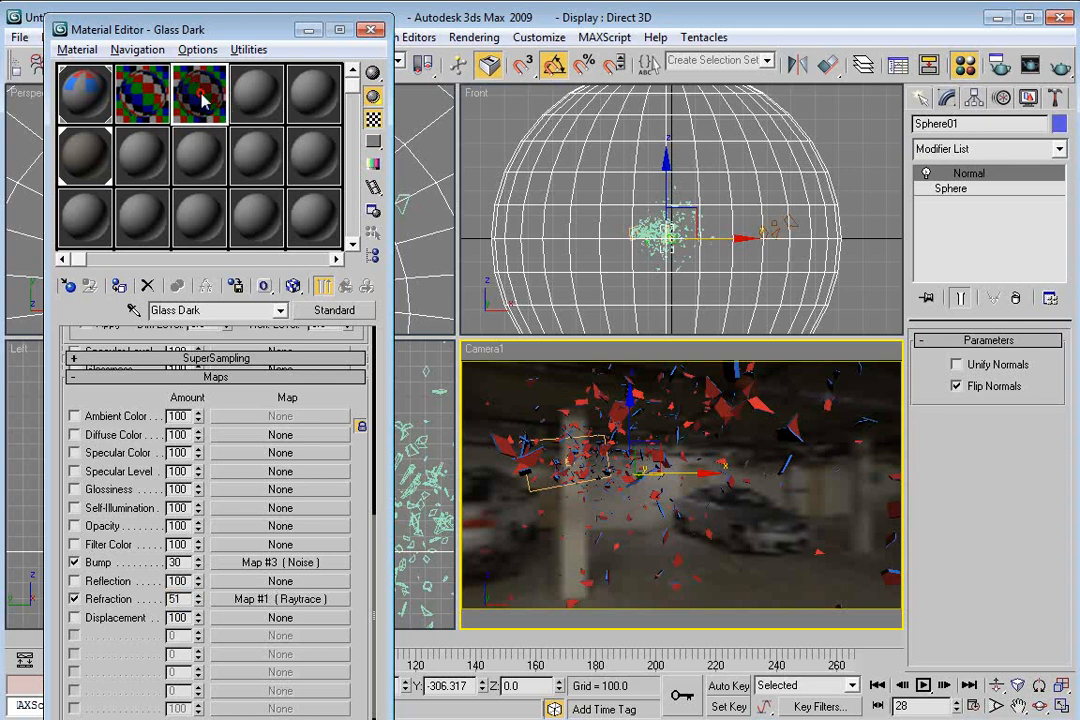
Step: Tint the Glass Dark filter color slightly teal by lowering its red value to about 115
double_click(200, 92)
drag(168, 394, 181, 522)
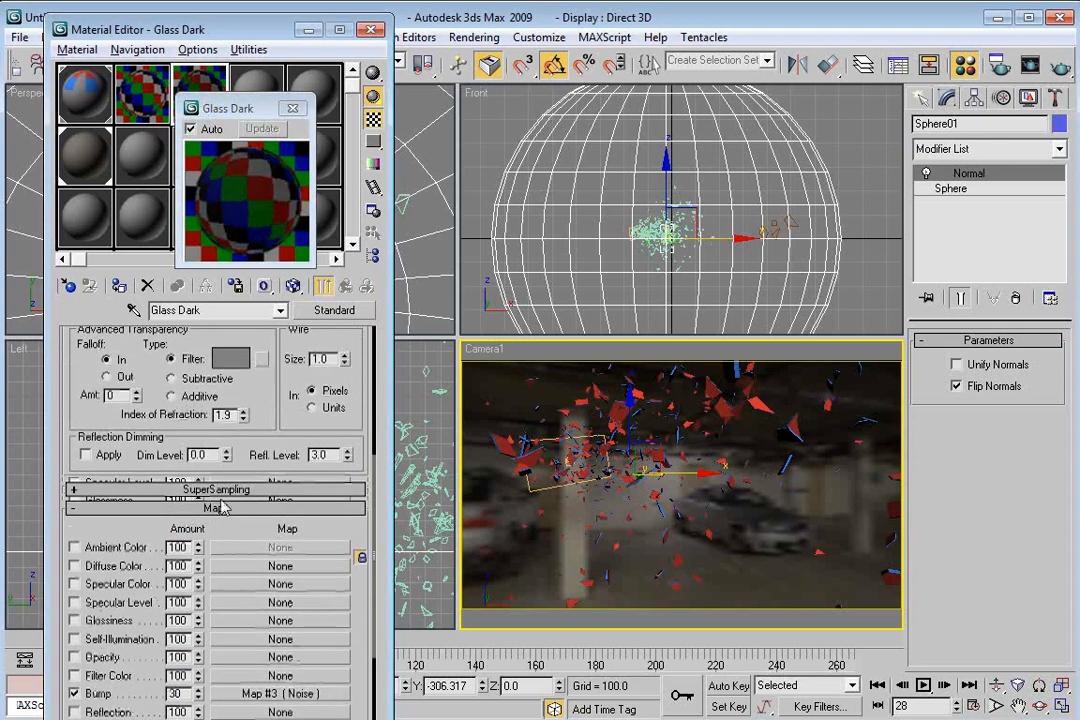
drag(256, 457, 252, 540)
click(230, 441)
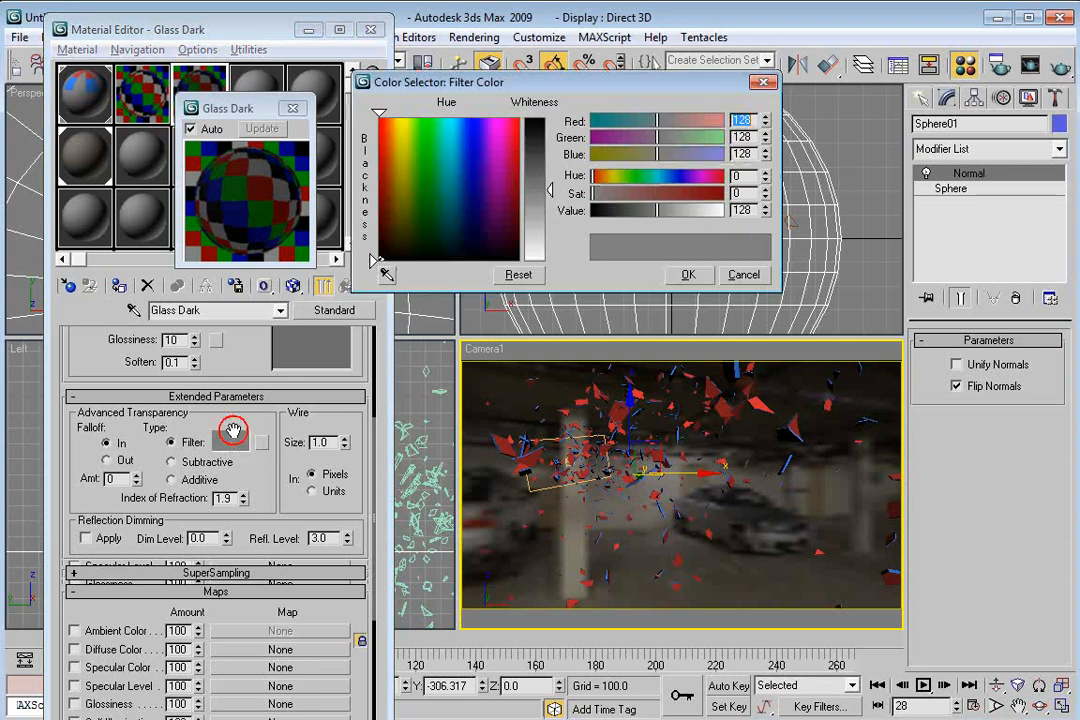
click(654, 119)
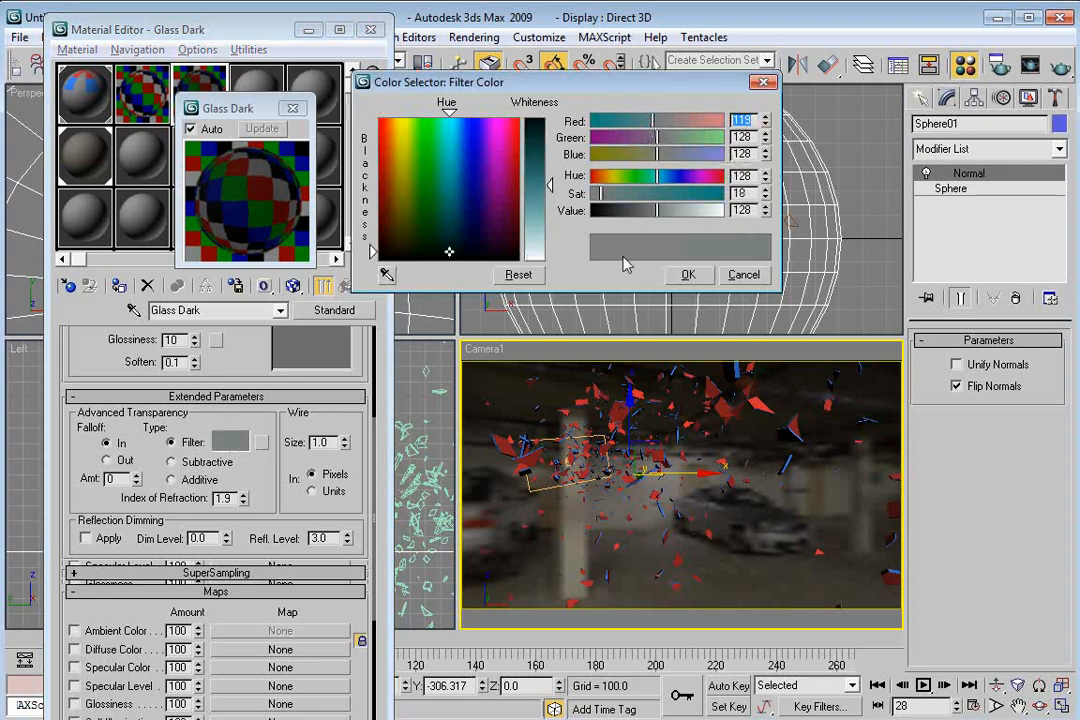
click(647, 118)
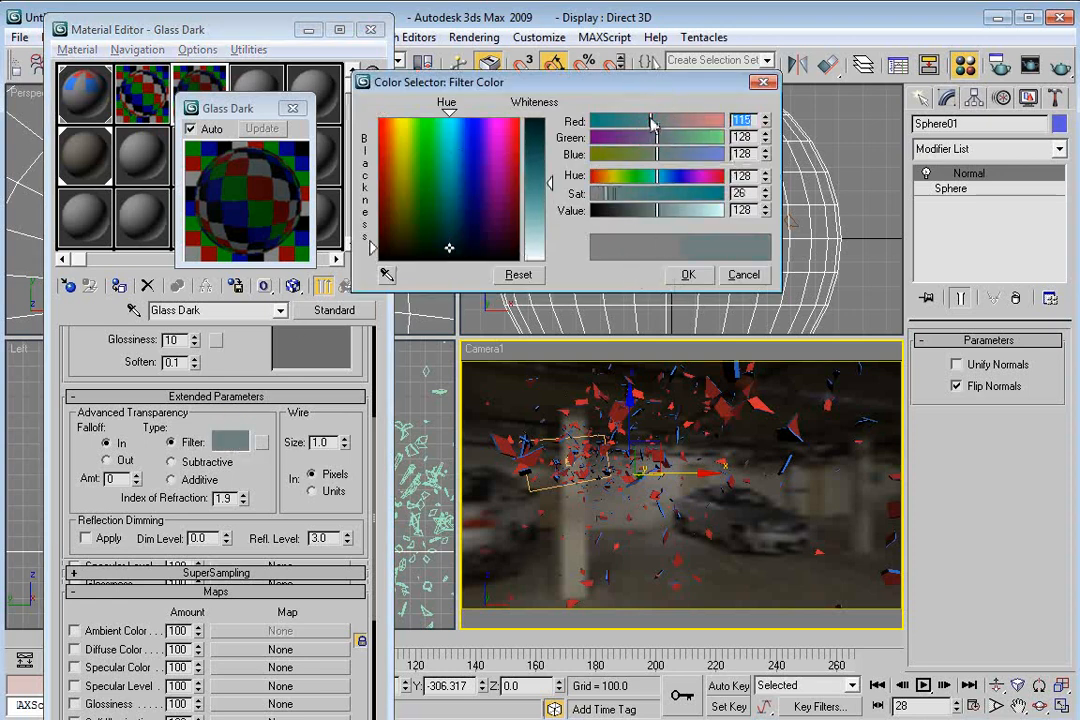
click(688, 274)
mouse_move(249, 116)
mouse_down()
mouse_move(233, 112)
mouse_move(255, 140)
mouse_up()
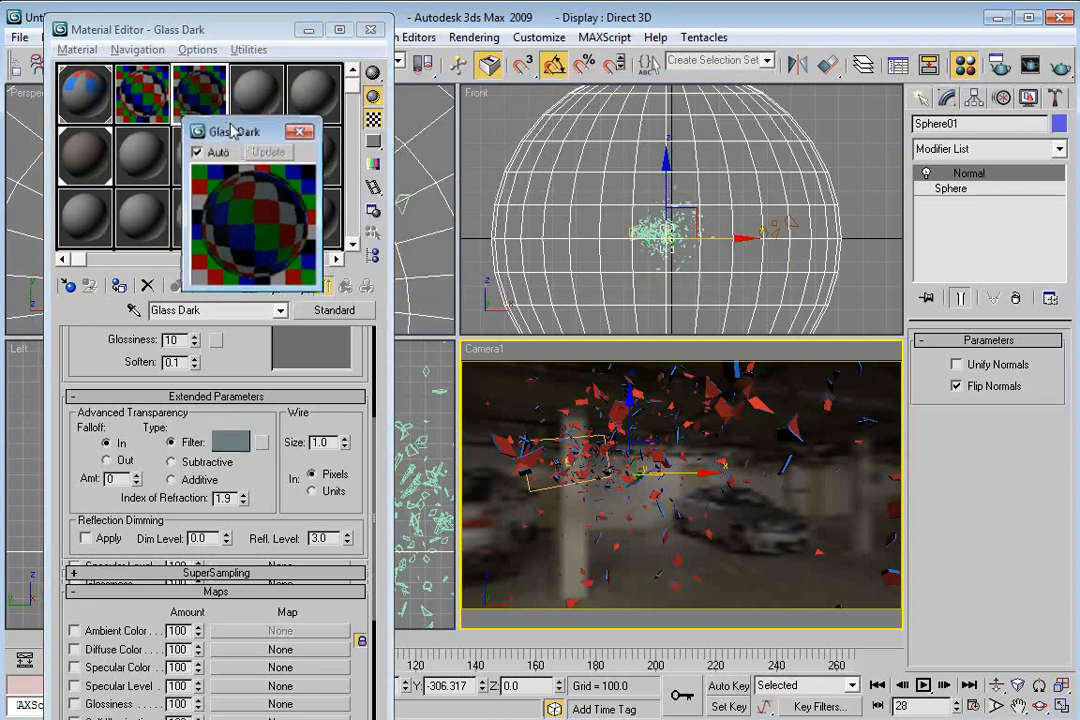
click(299, 131)
Step: Assign Glass and Glass Dark as instances to sub-materials 1 and 2 of the 01 - Default Multi/Sub-Object material
click(86, 92)
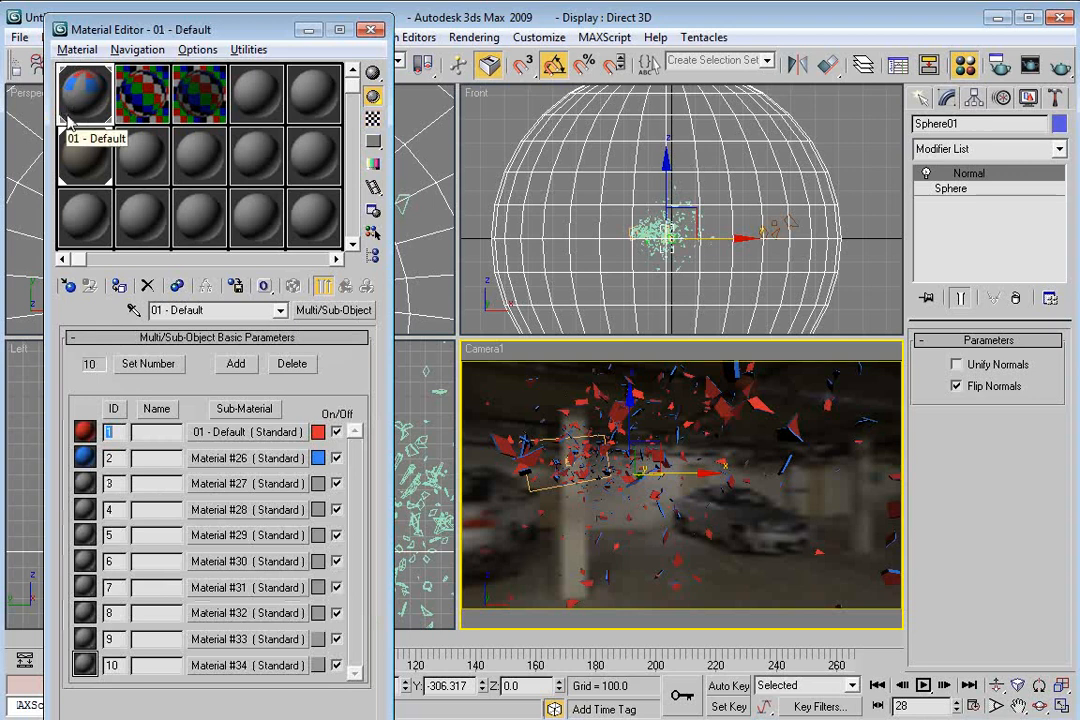
click(138, 102)
click(97, 97)
drag(145, 97, 212, 437)
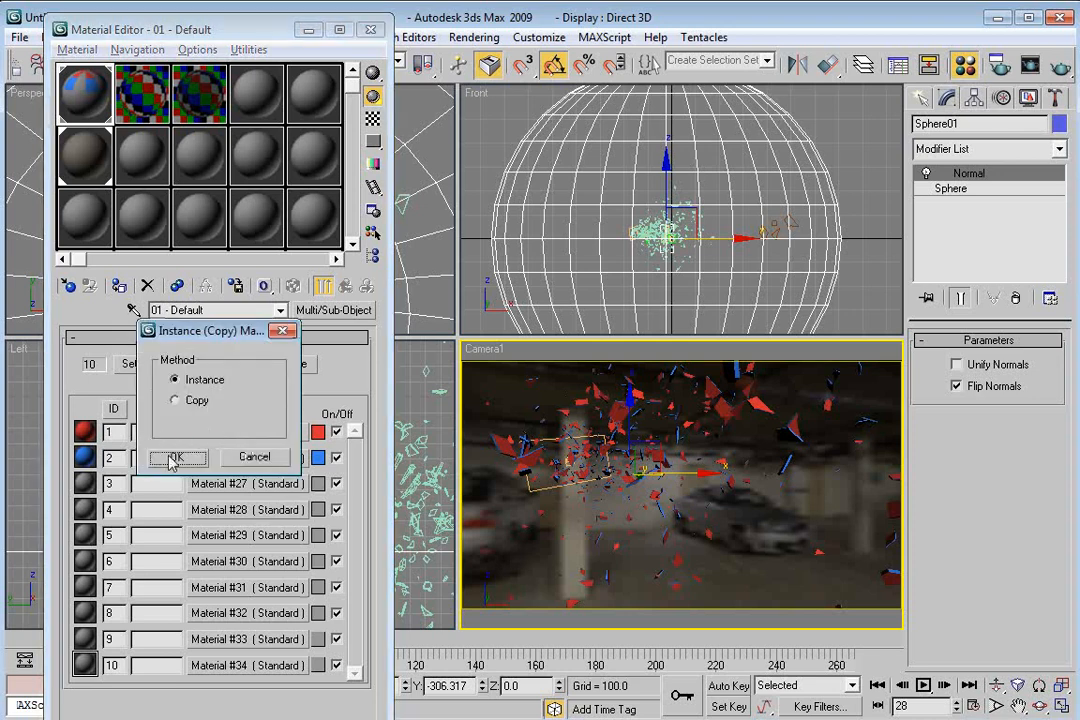
click(174, 458)
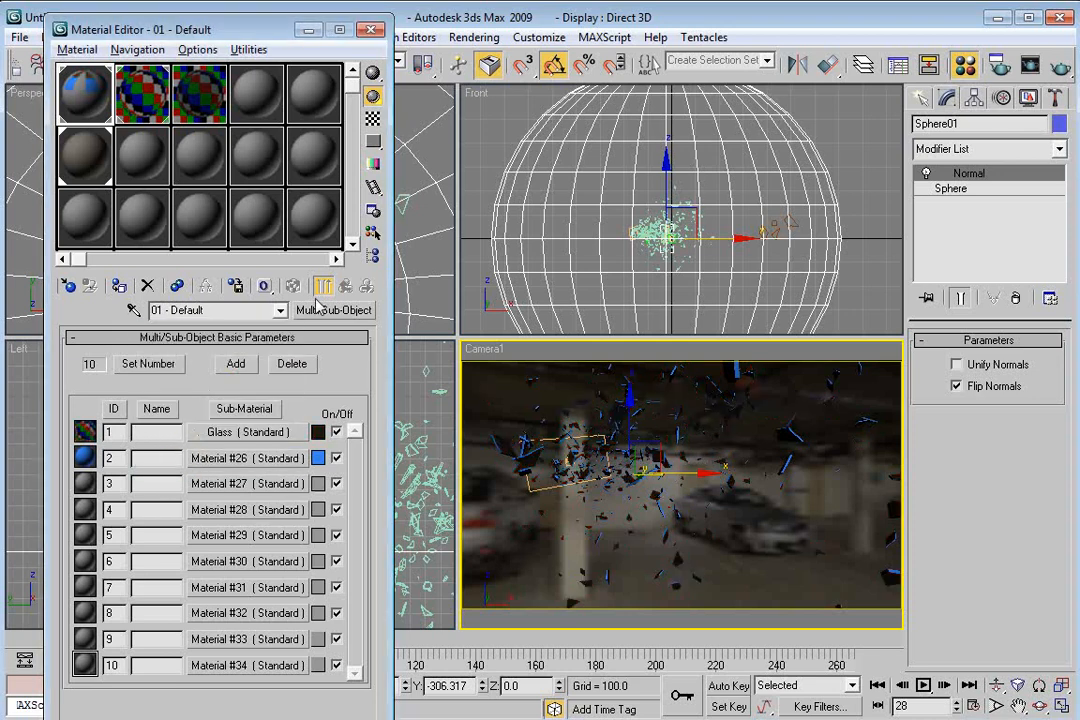
drag(190, 88, 225, 463)
click(186, 458)
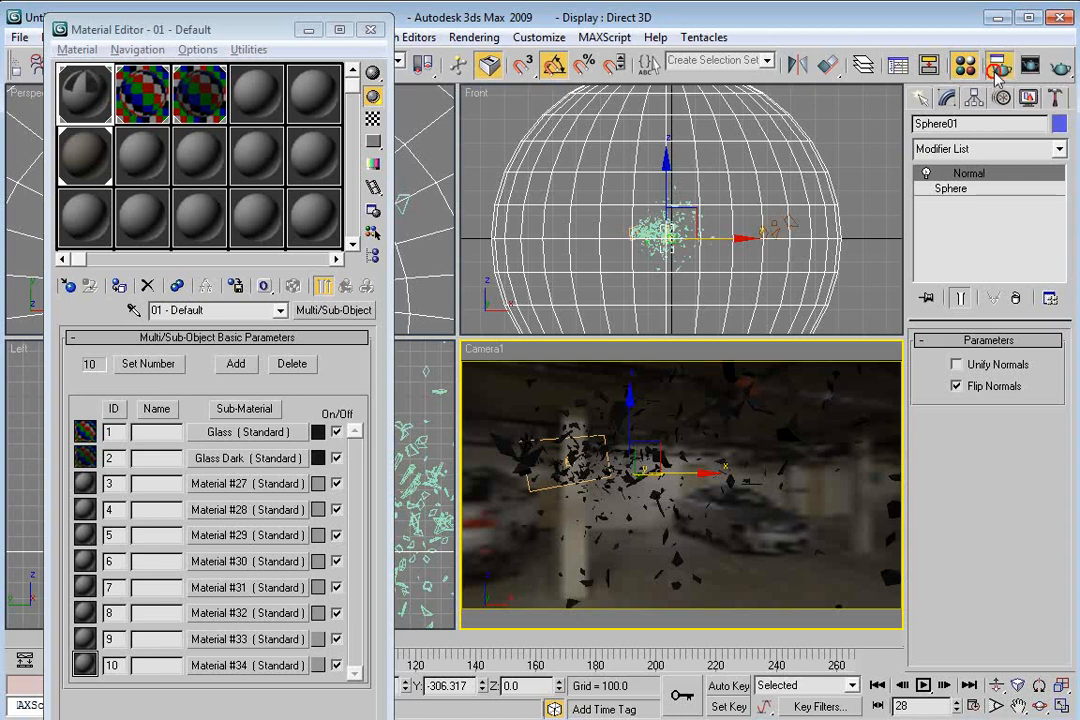
Step: Disable Final Gather in the mental ray render settings and test-render the Camera1 view at frame 28
key(F10)
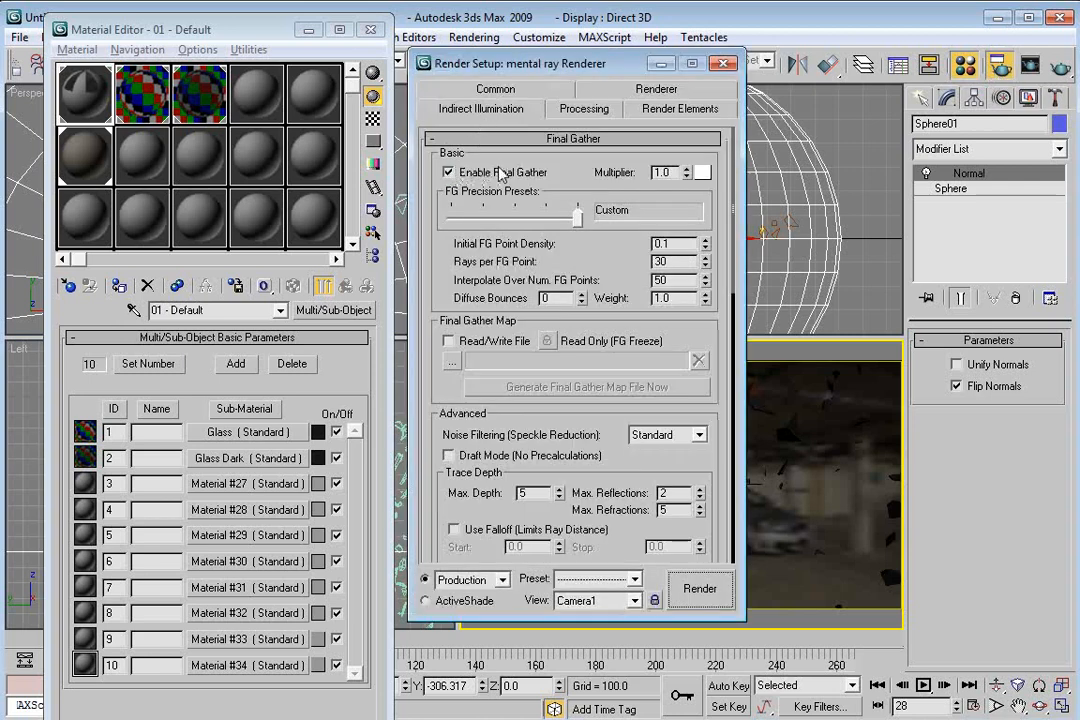
click(450, 172)
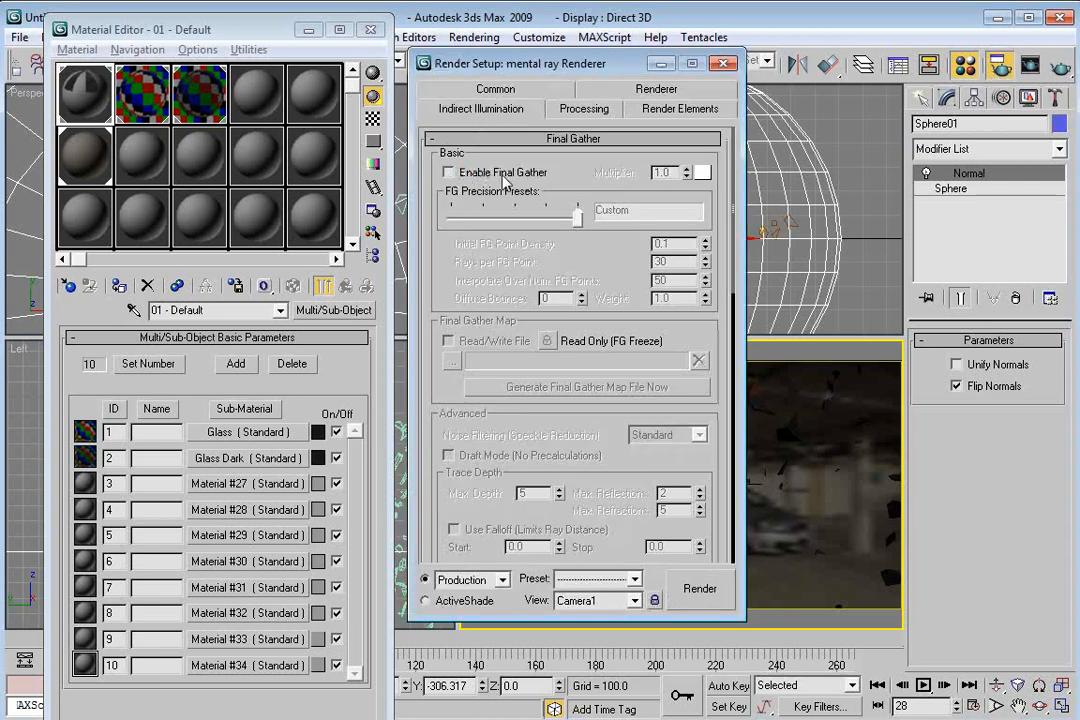
click(723, 63)
key(shift+q)
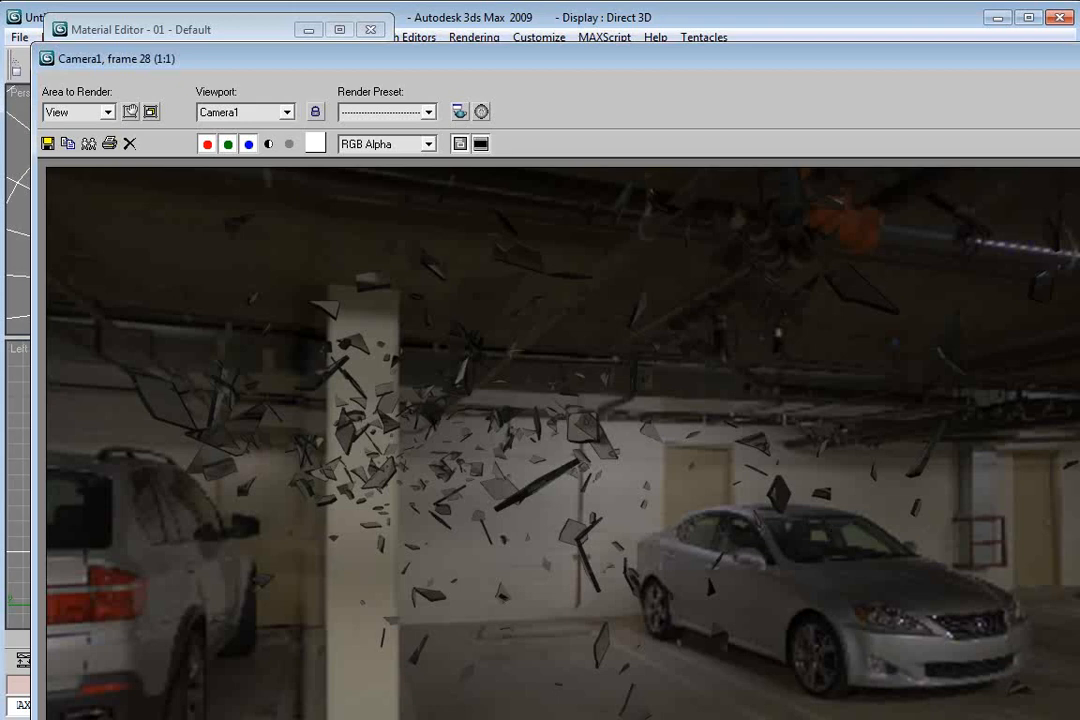
key(alt+F4)
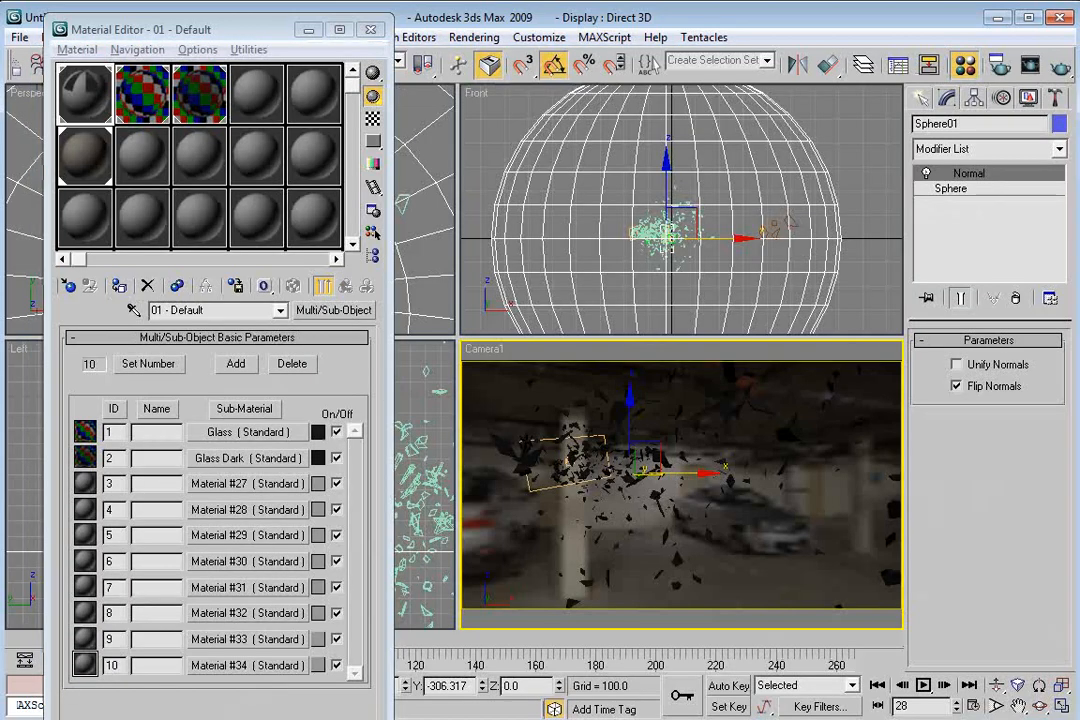
Step: Turn off Visible to Camera in the sphere's object properties, then deselect the sphere
right_click(547, 167)
click(494, 126)
click(535, 128)
right_click(531, 170)
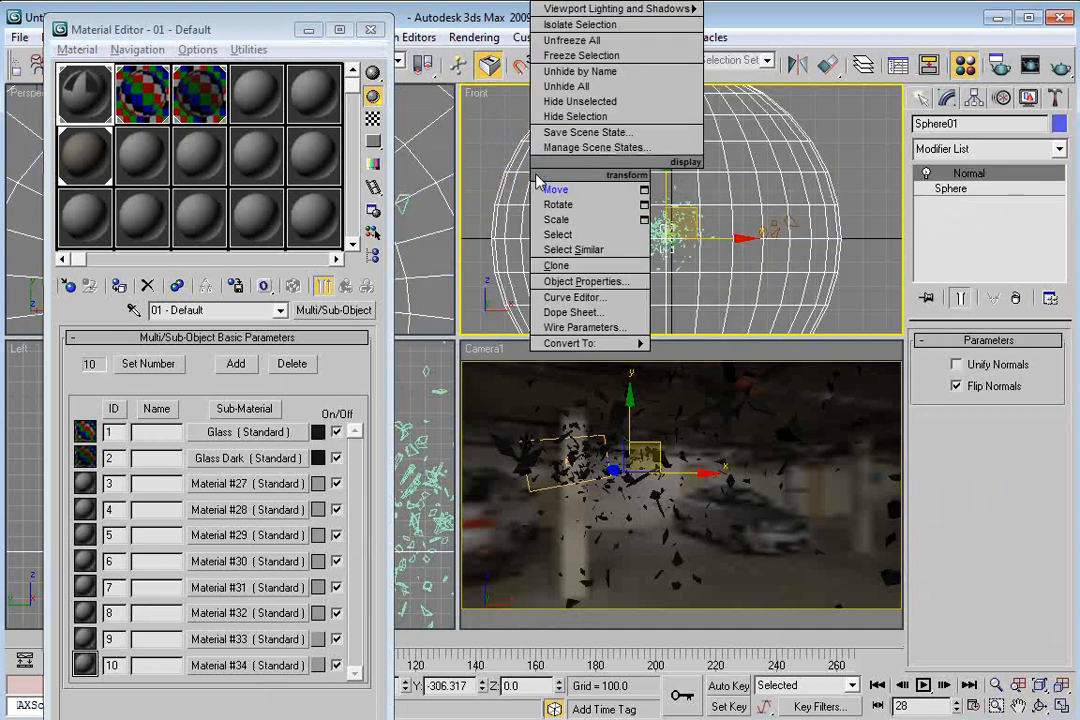
click(585, 281)
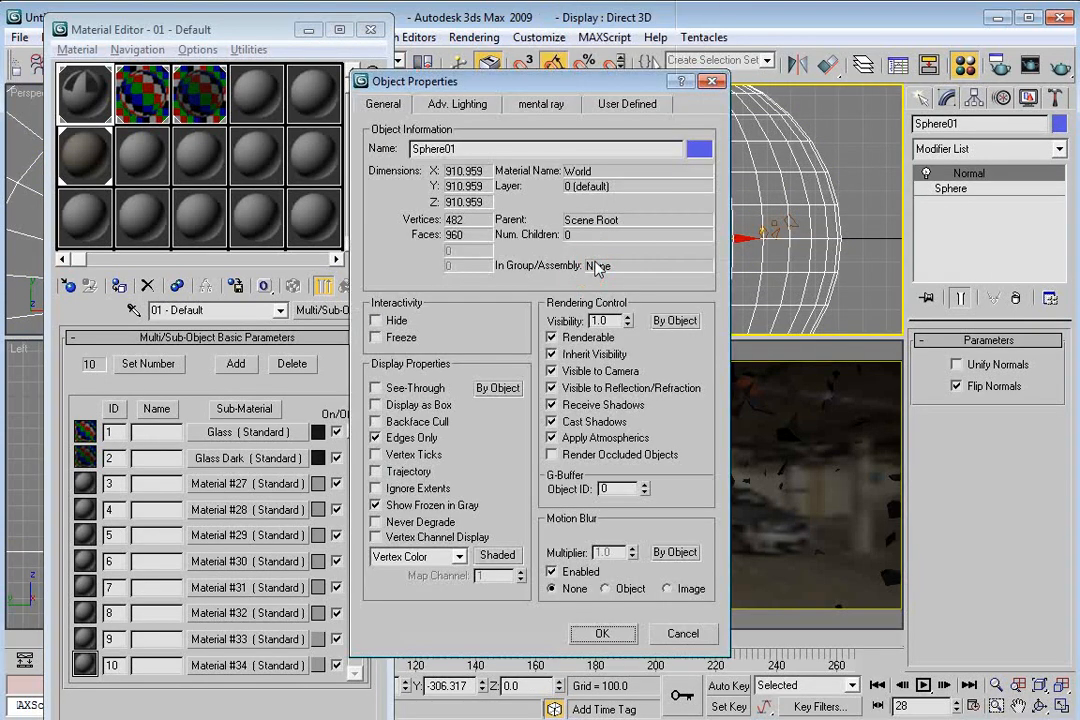
click(553, 371)
click(600, 633)
click(851, 280)
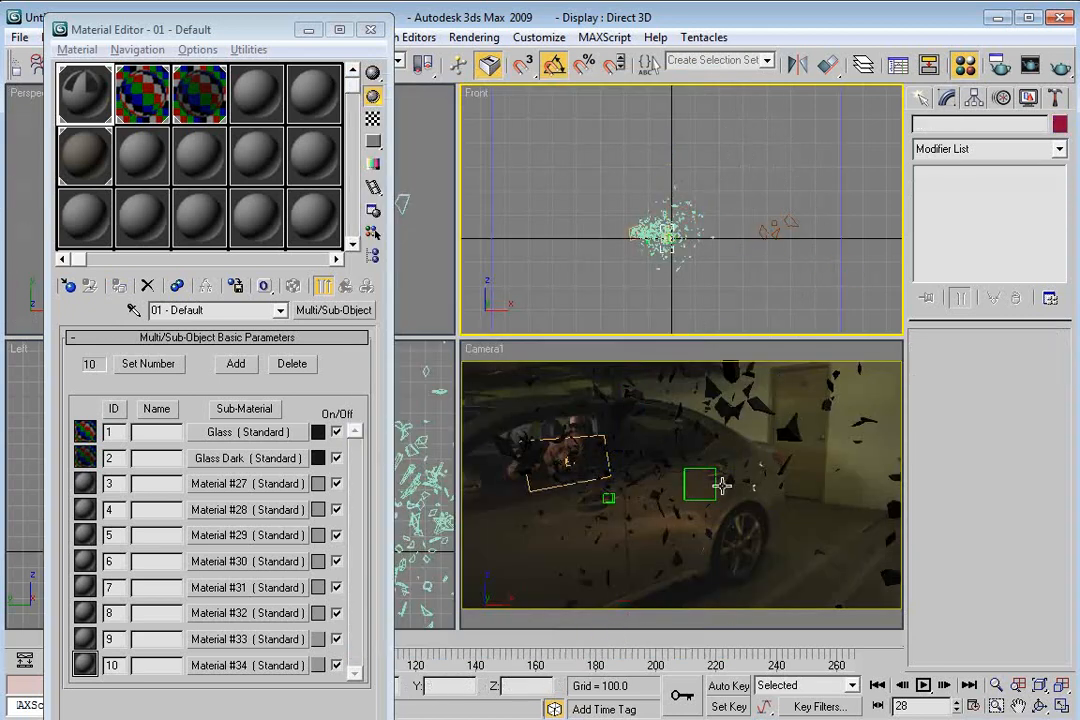
Step: Render the Camera1 view again to check the glass shards without the garage sphere behind them
click(807, 522)
key(shift+q)
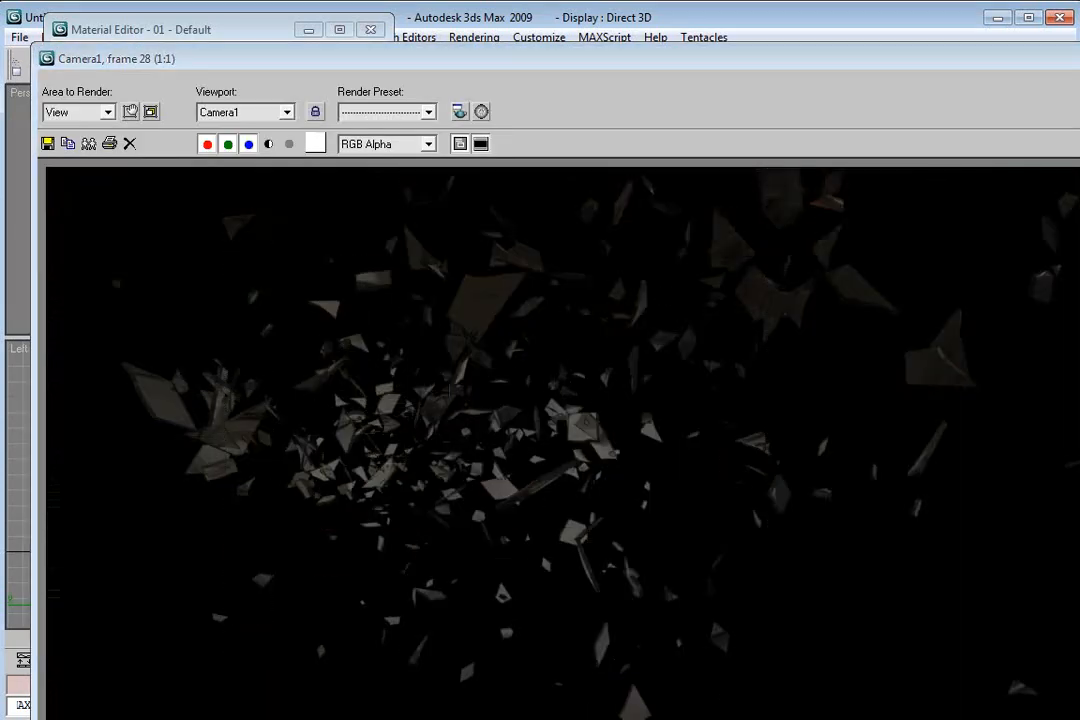
click(1078, 58)
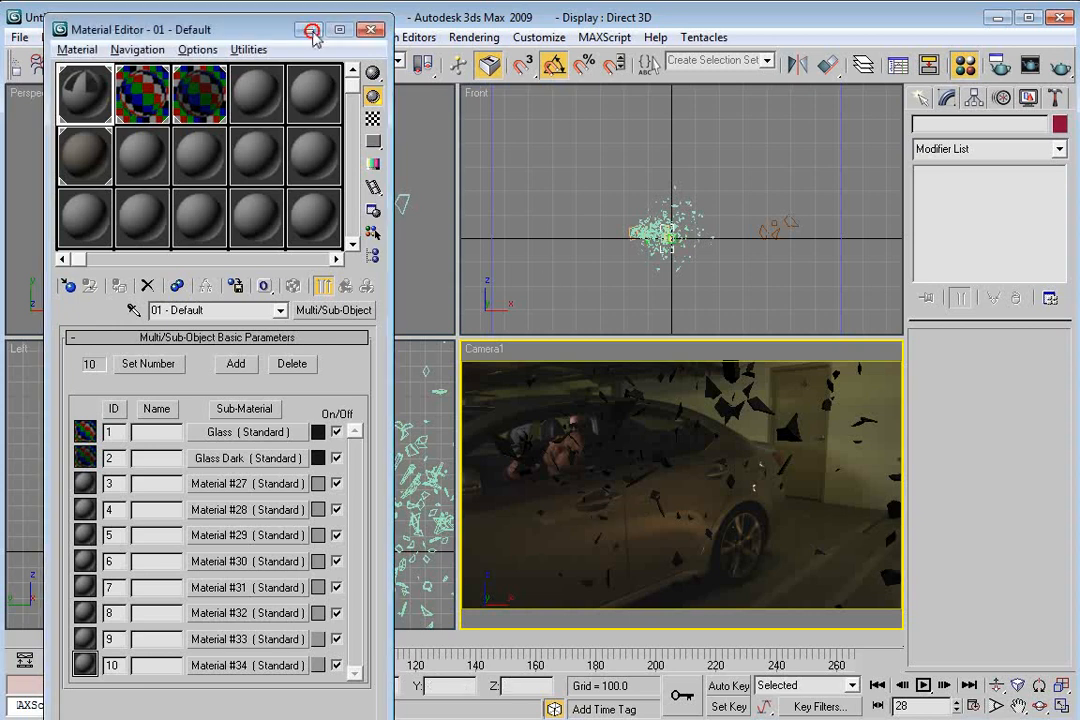
Step: Create a thin box about 523 wide, 221 high and 9 long behind the shards, starting in the Perspective view
click(370, 29)
click(921, 99)
click(954, 217)
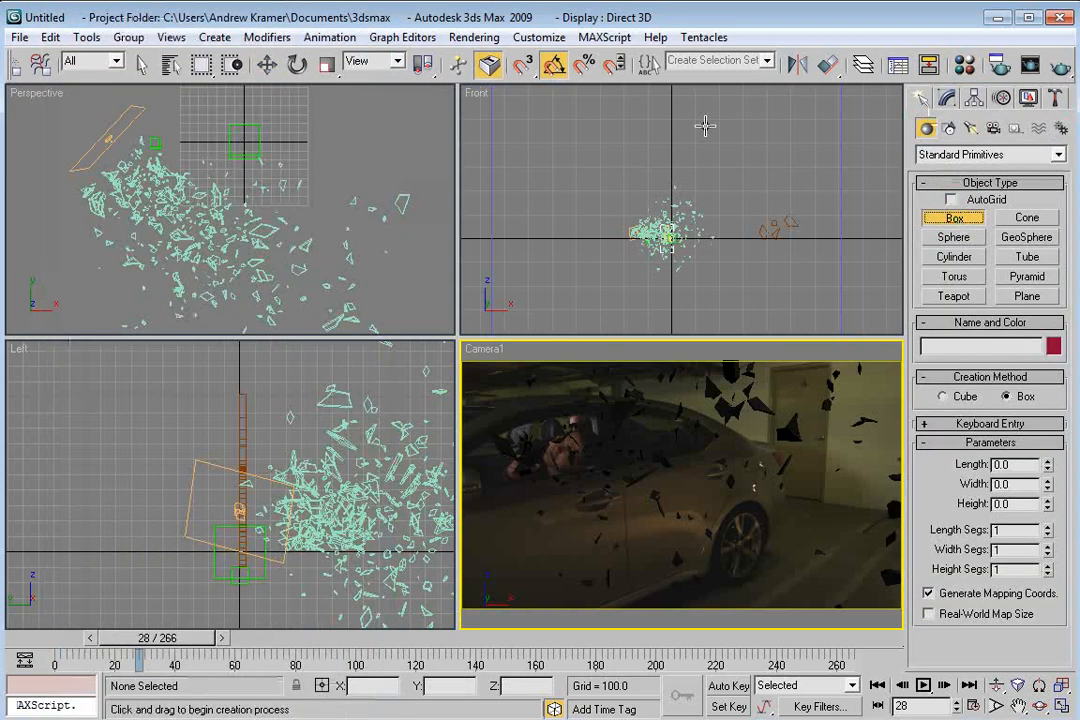
scroll(108, 193, down, 8)
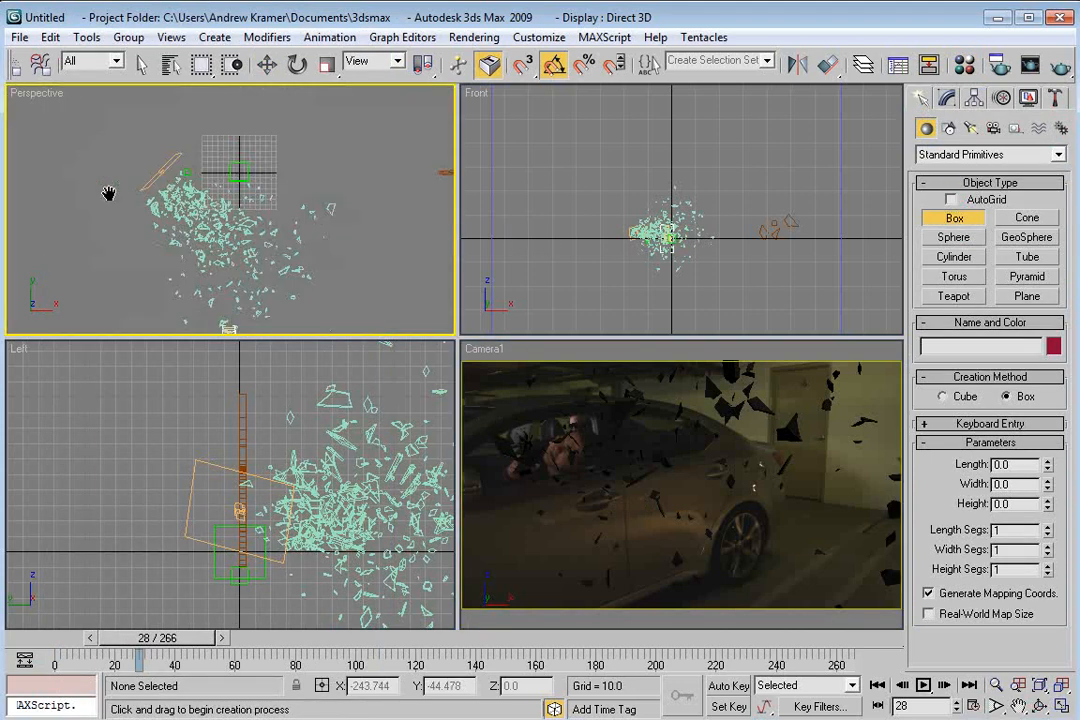
drag(183, 181, 293, 176)
click(284, 133)
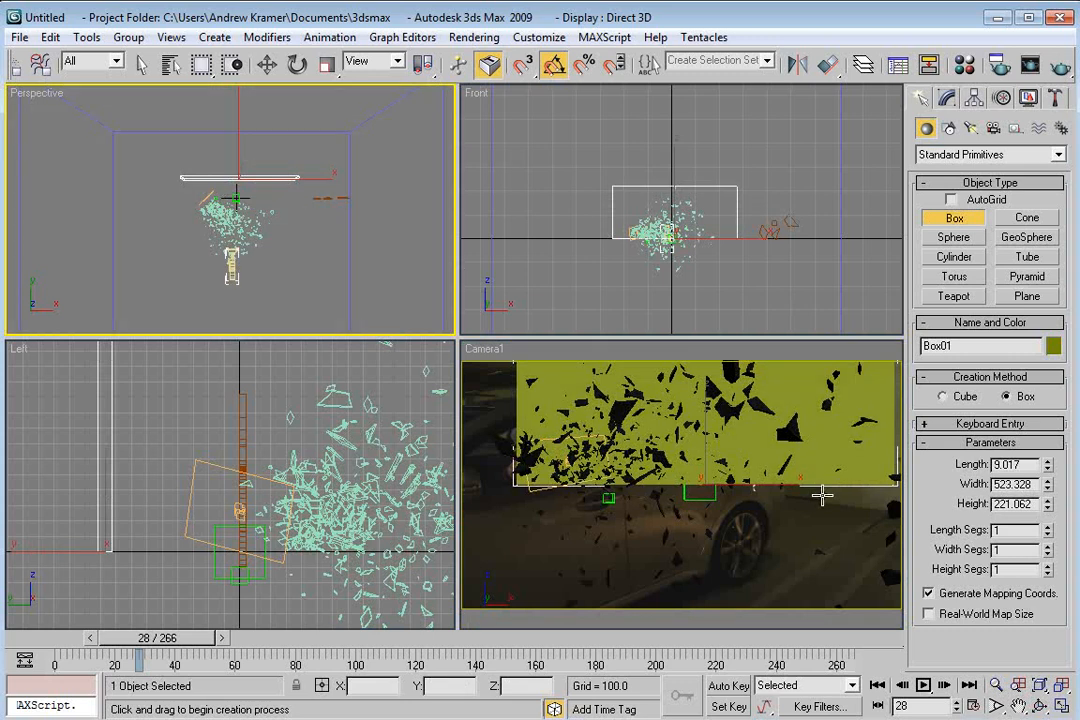
Step: Set the box's width to 192 and its height to 108
drag(1031, 483, 930, 482)
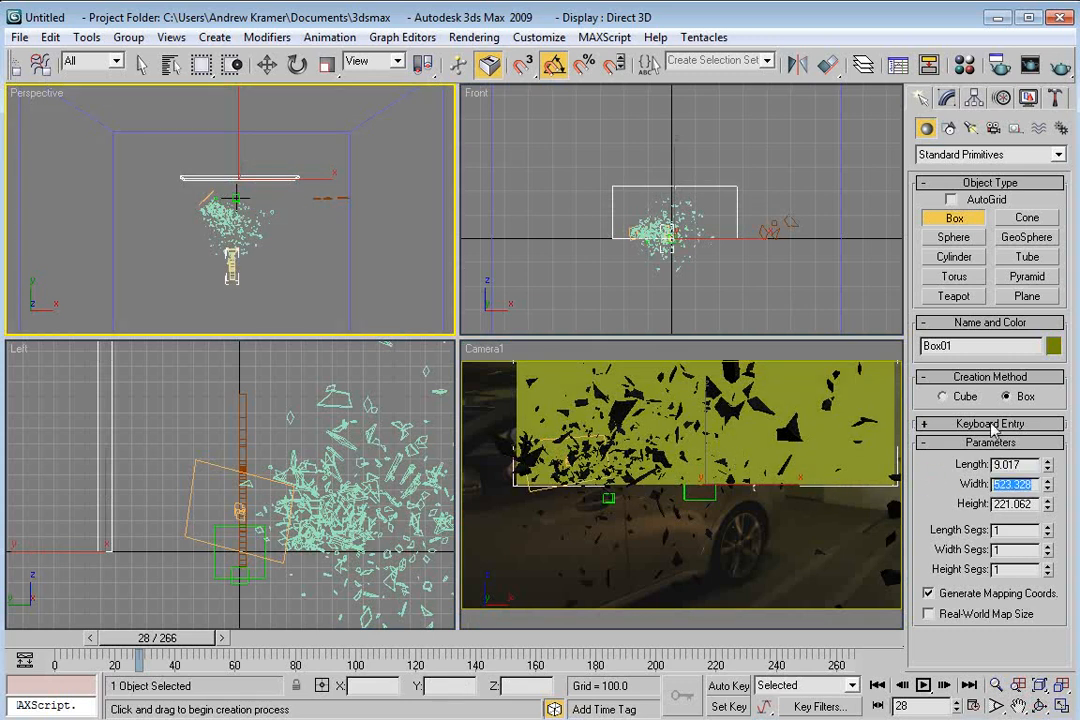
text(192)
key(Tab)
text(1)
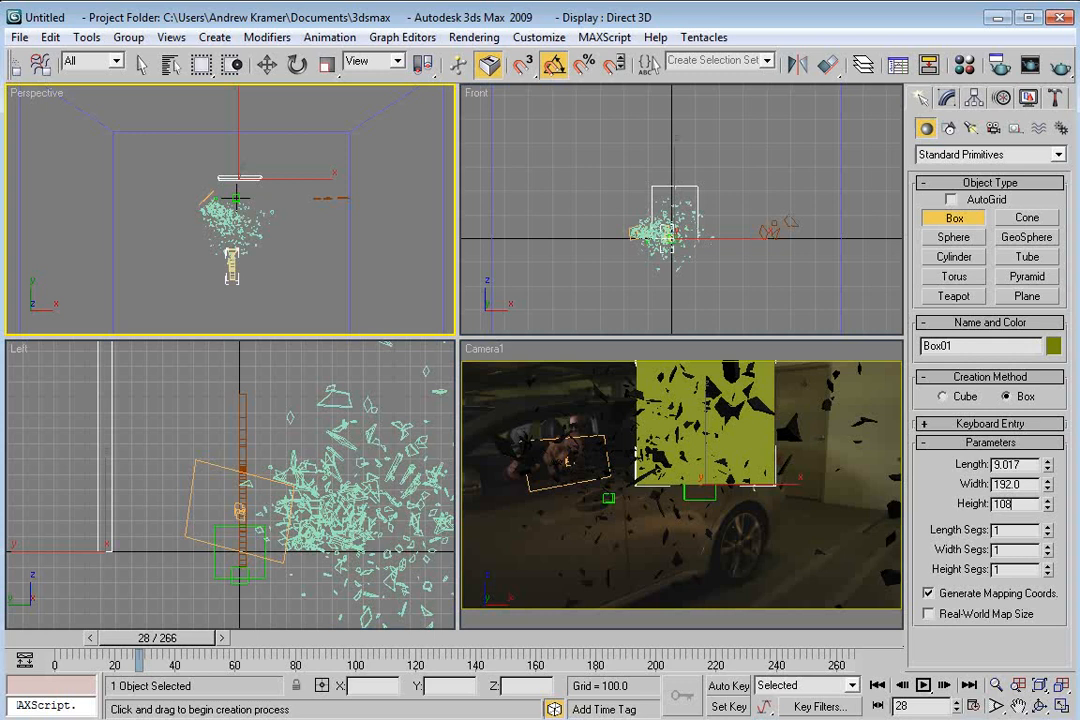
key(Return)
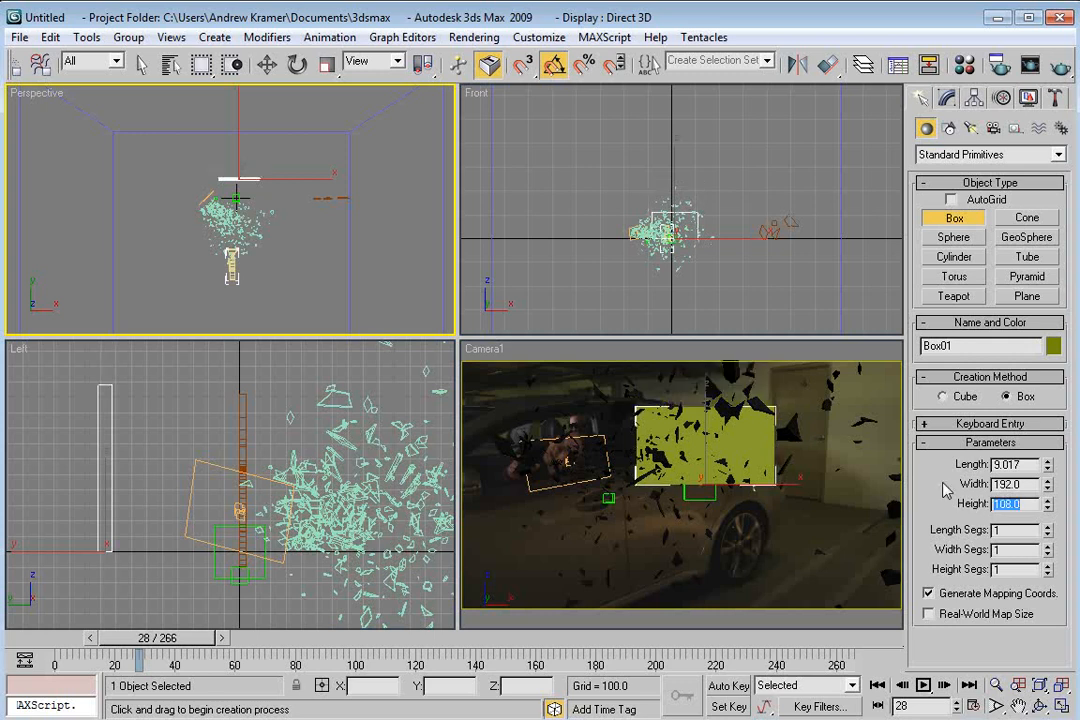
Step: Scale up the box and move it farther behind the shards, to a Y position of about 222
key(w)
right_click(255, 185)
click(275, 222)
drag(255, 163, 258, 112)
right_click(714, 414)
click(747, 424)
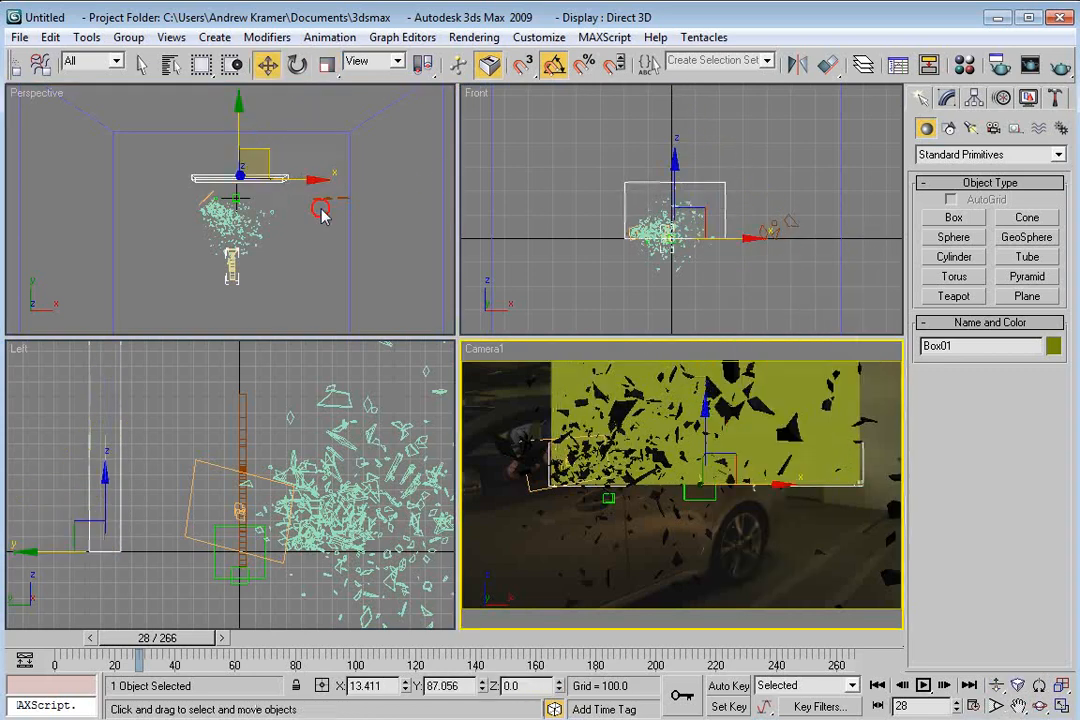
drag(268, 171, 246, 140)
click(620, 405)
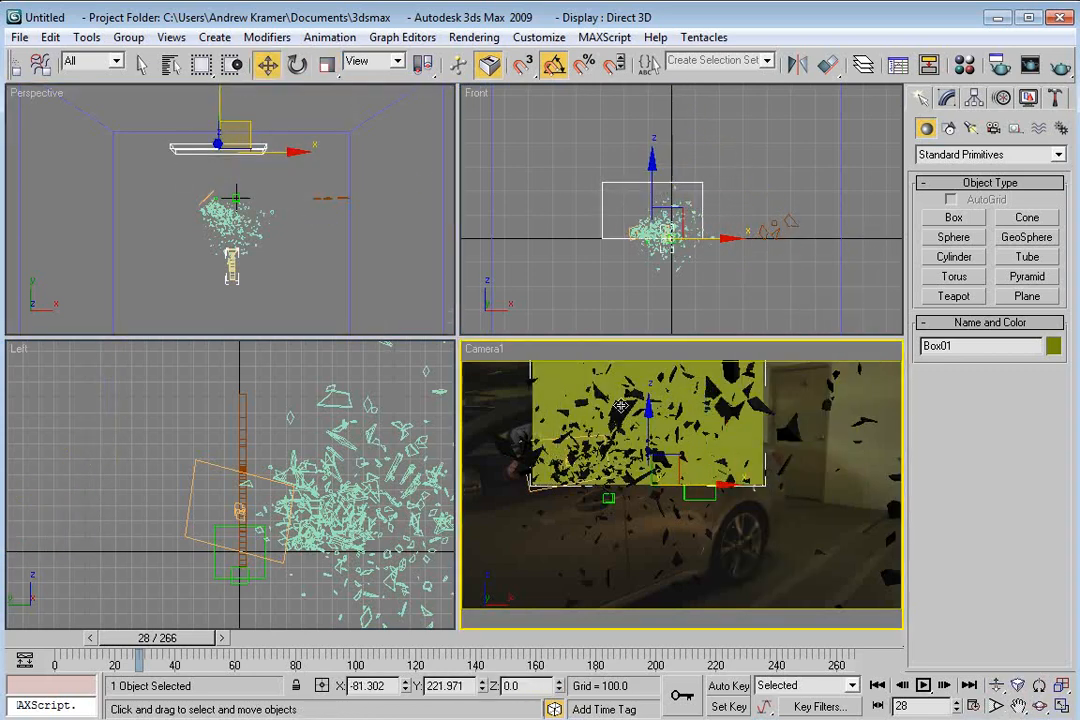
Step: Enlarge, centre and lower the box to about X -18, Z -222 so it fills the Camera1 view, then deselect it
drag(620, 405, 745, 480)
right_click(715, 534)
click(737, 576)
right_click(736, 452)
click(755, 472)
drag(711, 532, 713, 578)
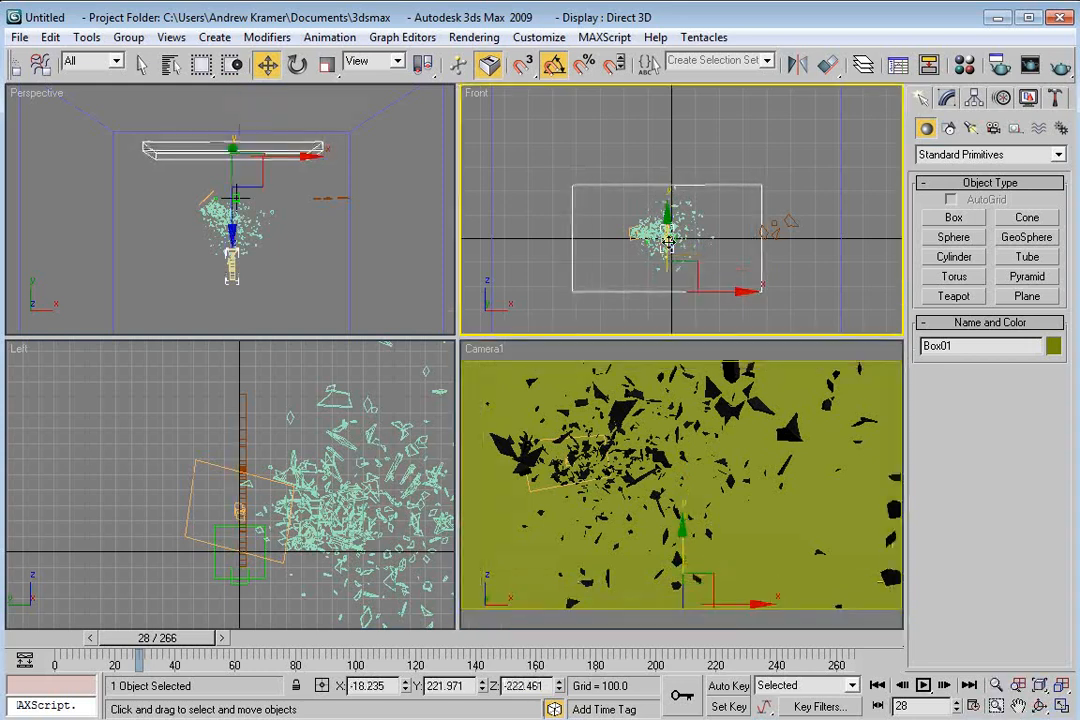
click(855, 305)
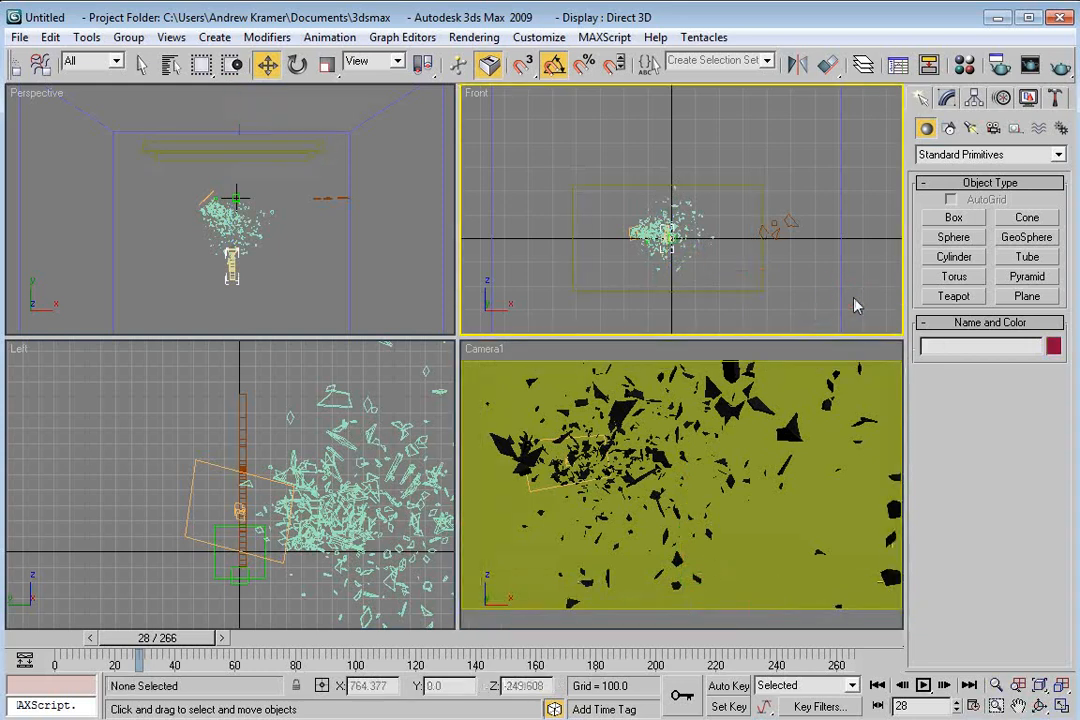
Step: Choose an unused material slot and name the material Video Layer
key(m)
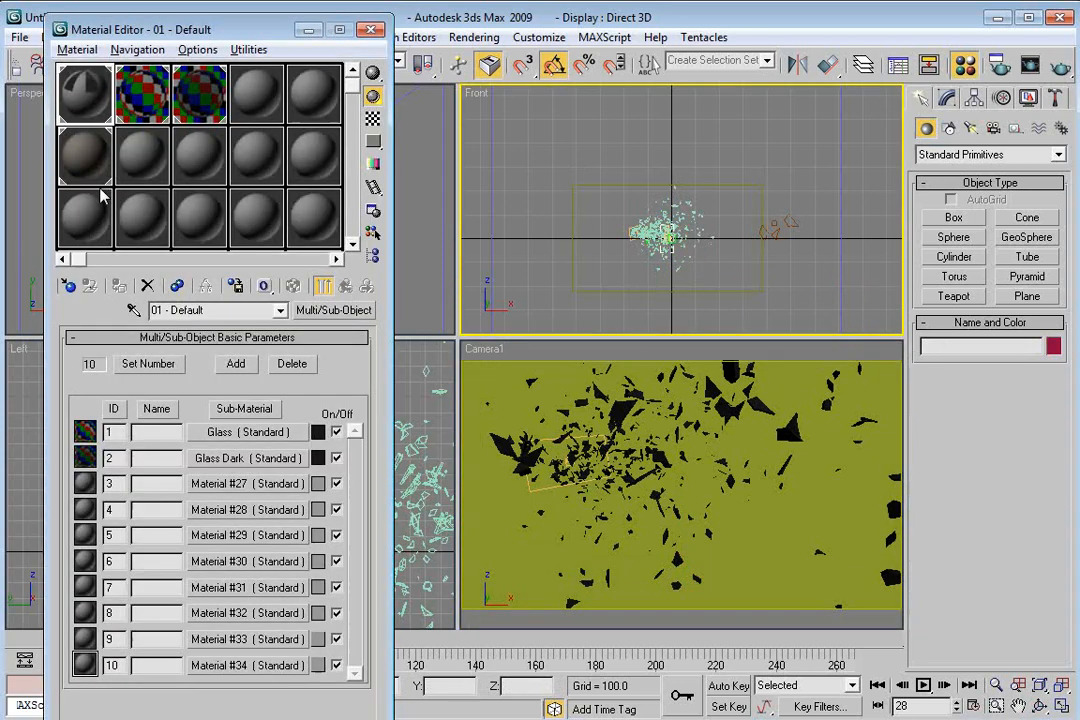
click(84, 216)
click(221, 310)
text(Video Layer)
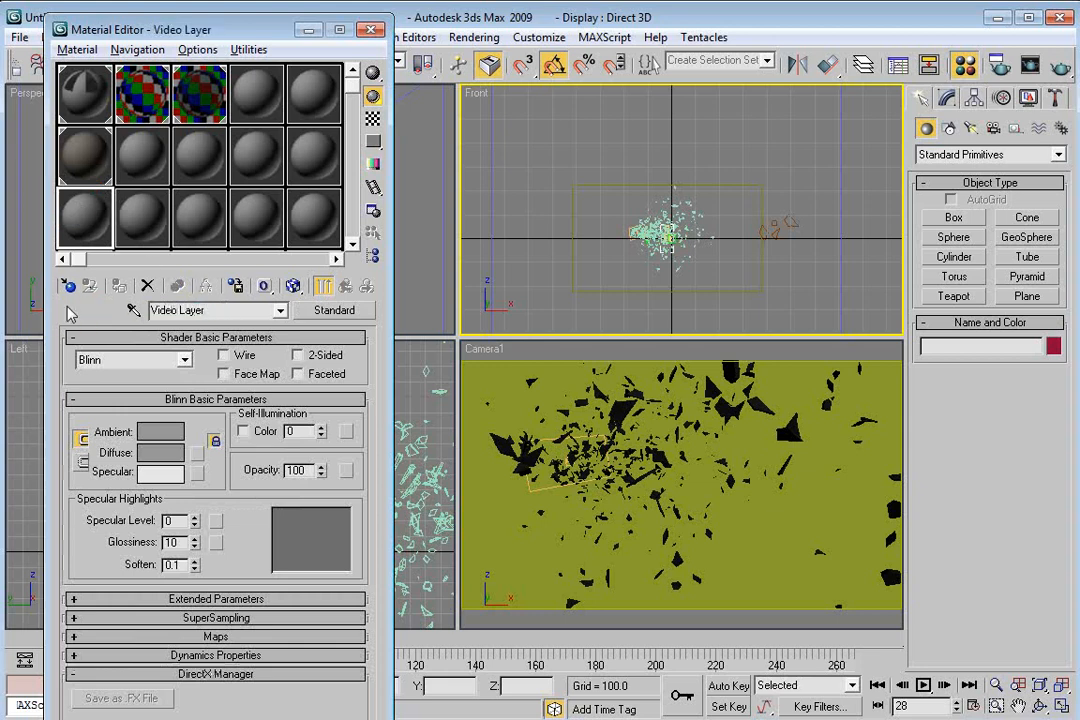
Step: Load the Sam_JPG image sequence, frames 0 to 265, as the Video Layer material's diffuse bitmap
click(197, 452)
click(588, 167)
double_click(588, 167)
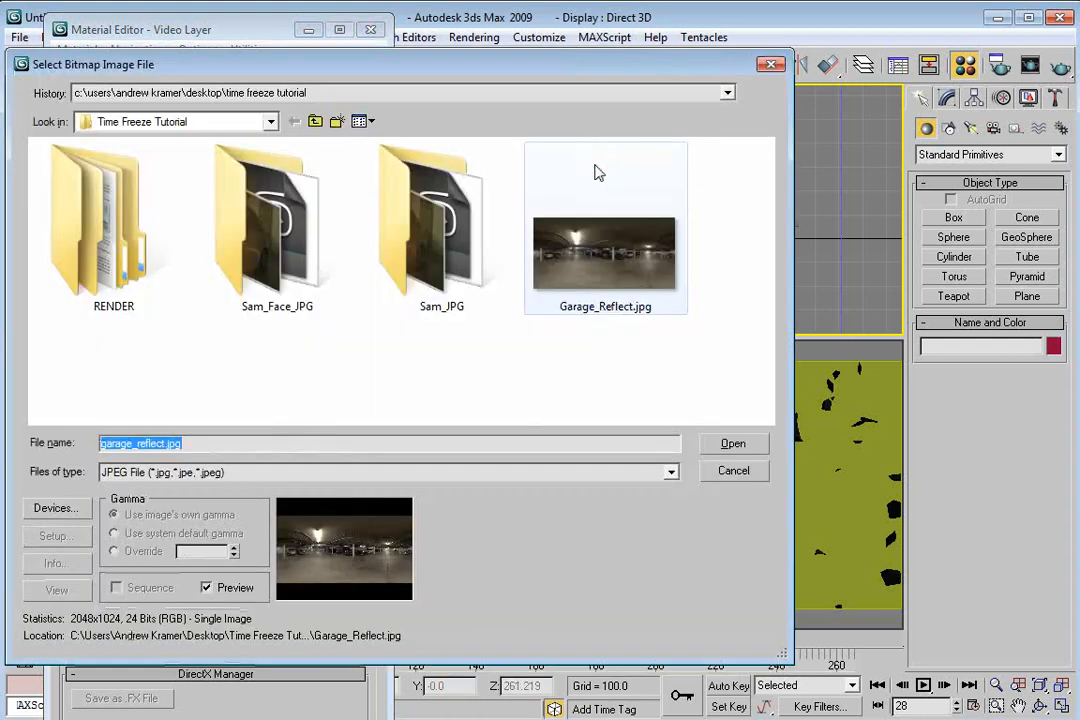
double_click(441, 225)
click(127, 199)
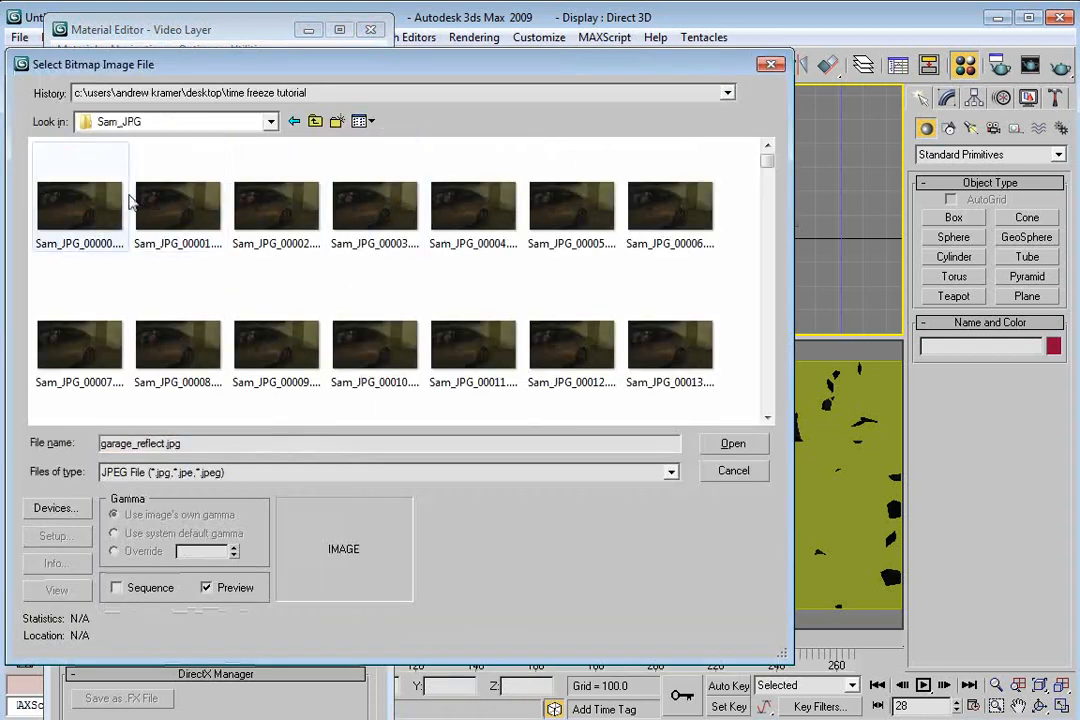
click(117, 588)
click(733, 443)
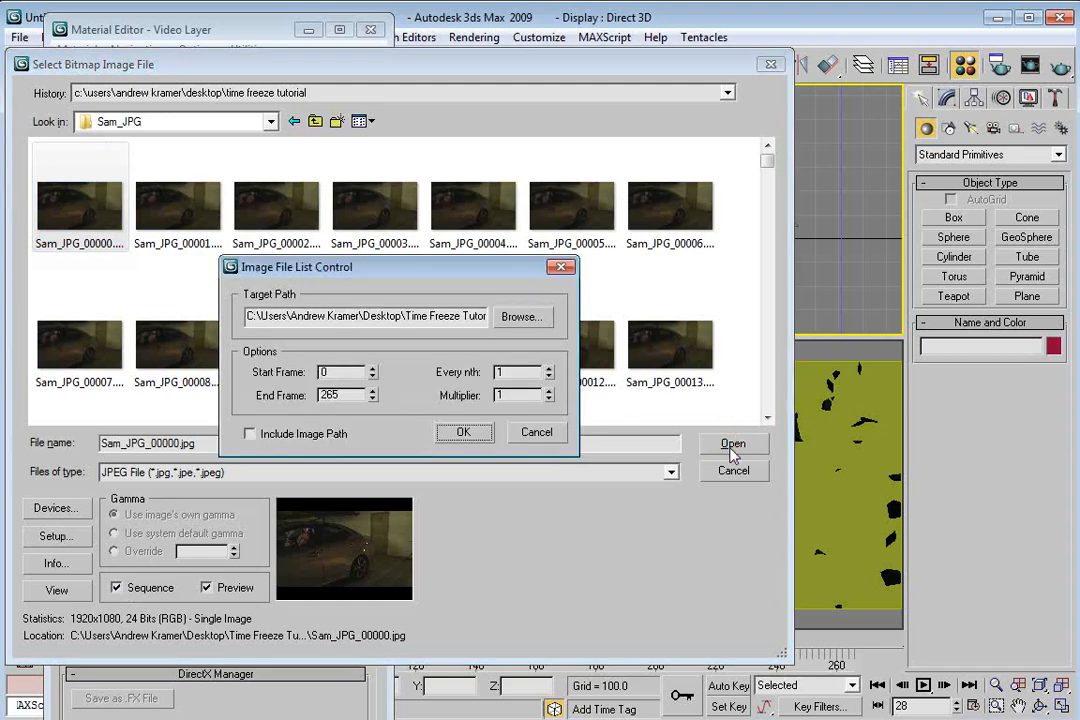
click(453, 434)
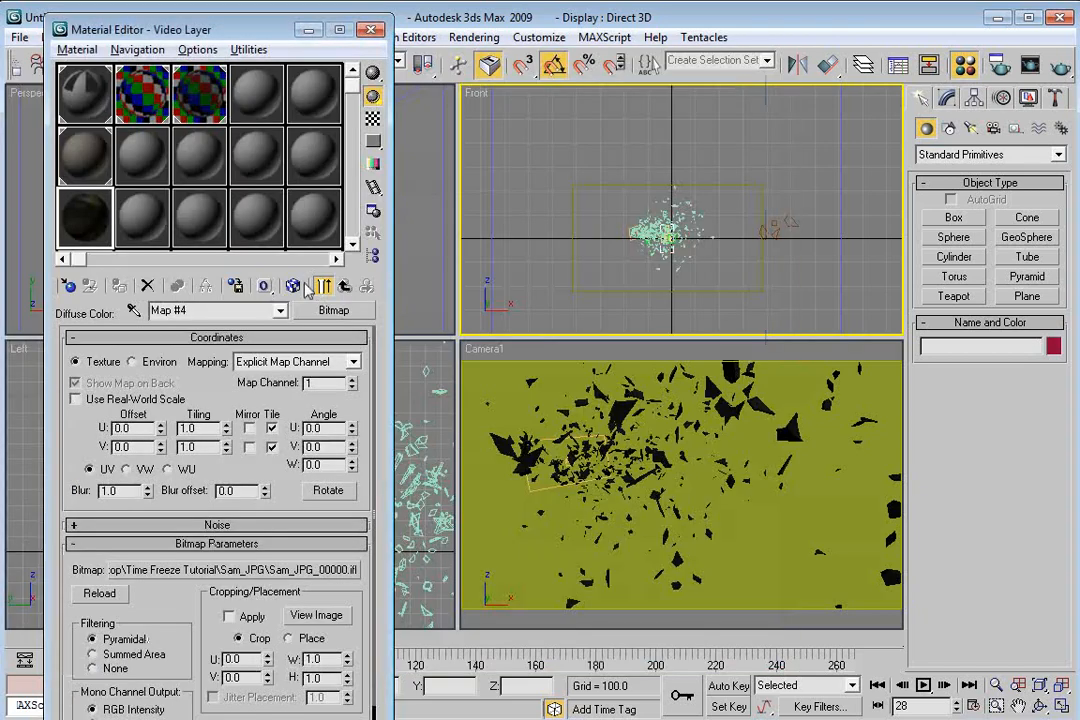
click(343, 287)
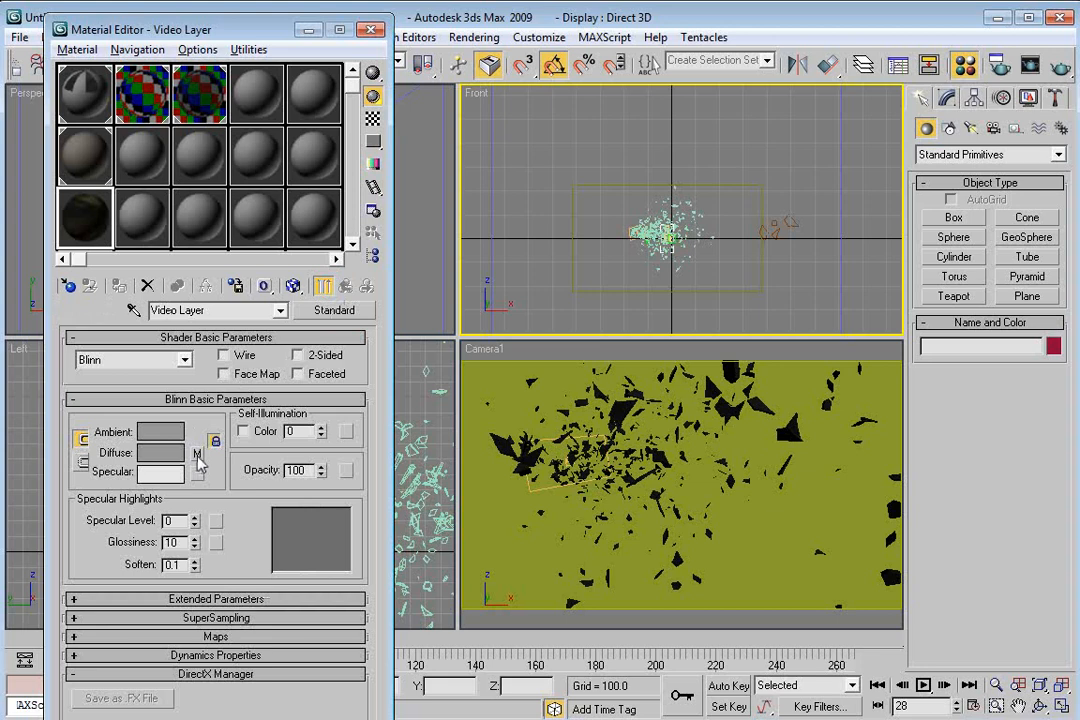
Step: Instance the diffuse map into the Video Layer's self-illumination, and show the map on the box in the viewport
drag(198, 455, 350, 433)
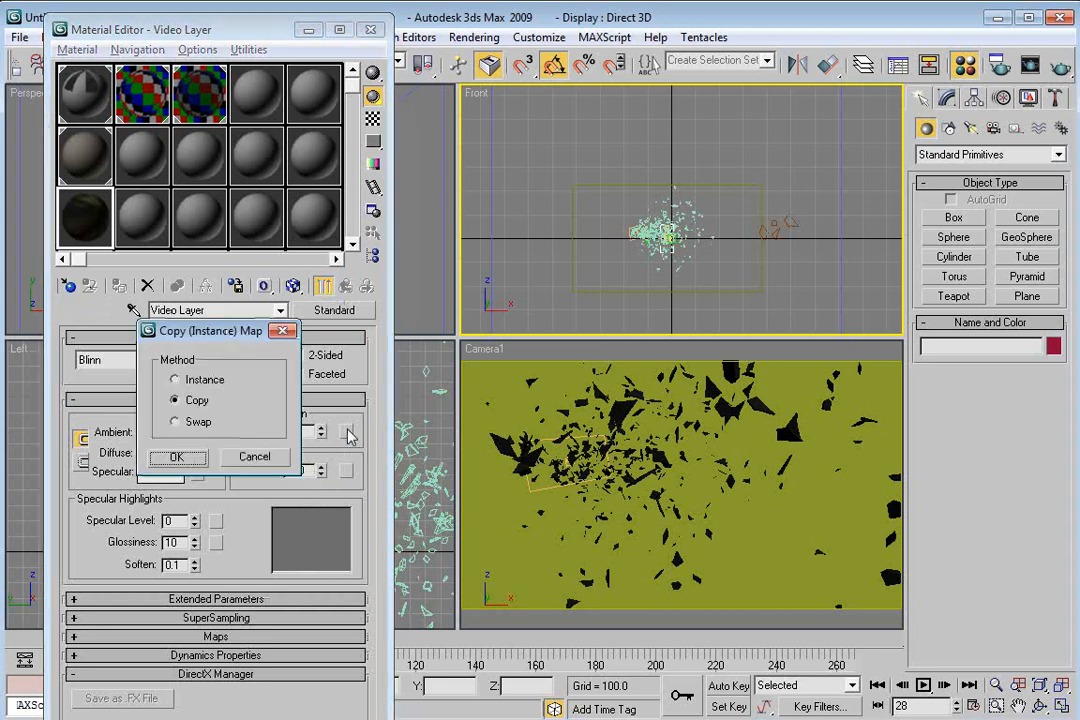
click(175, 380)
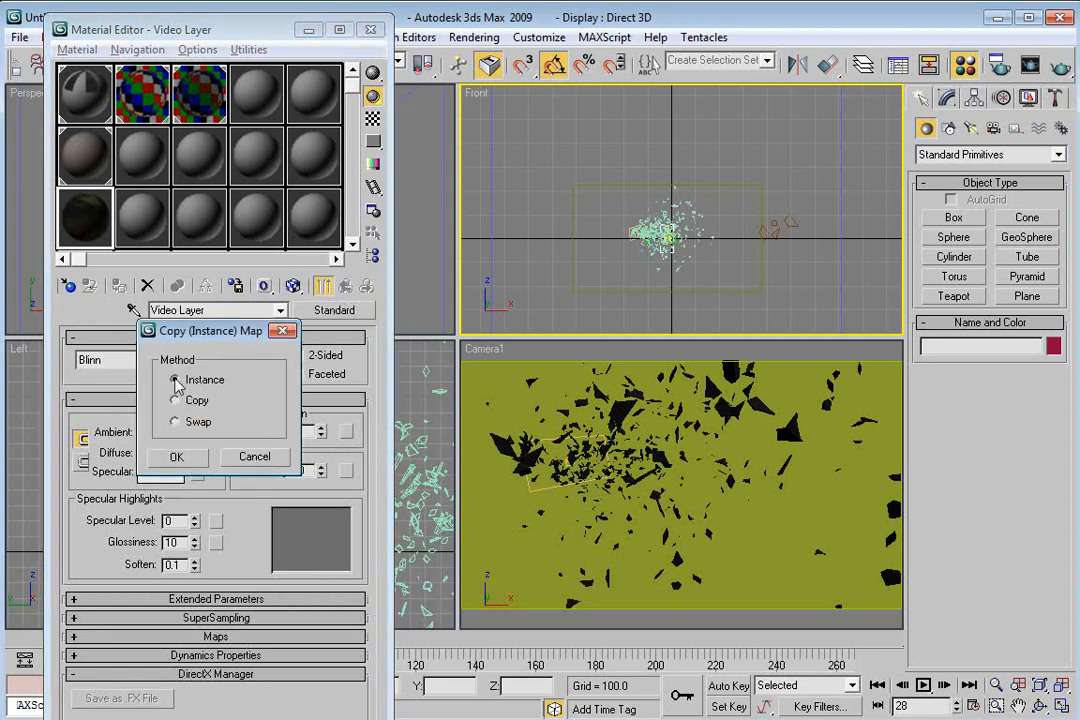
click(176, 457)
click(197, 453)
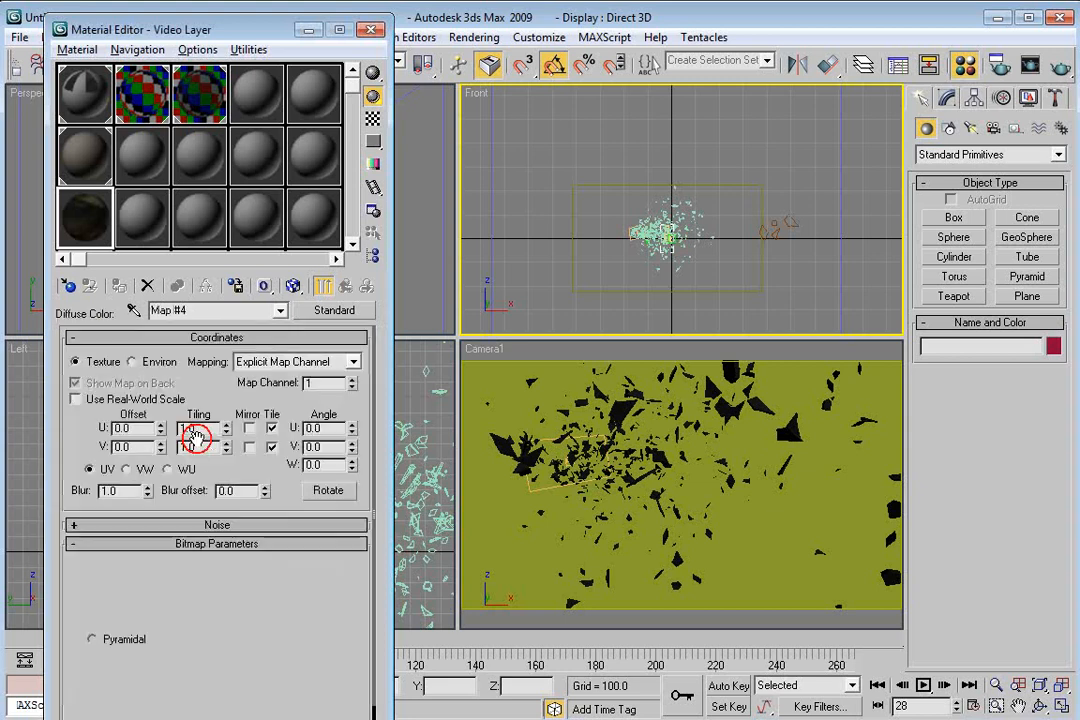
click(293, 286)
click(343, 286)
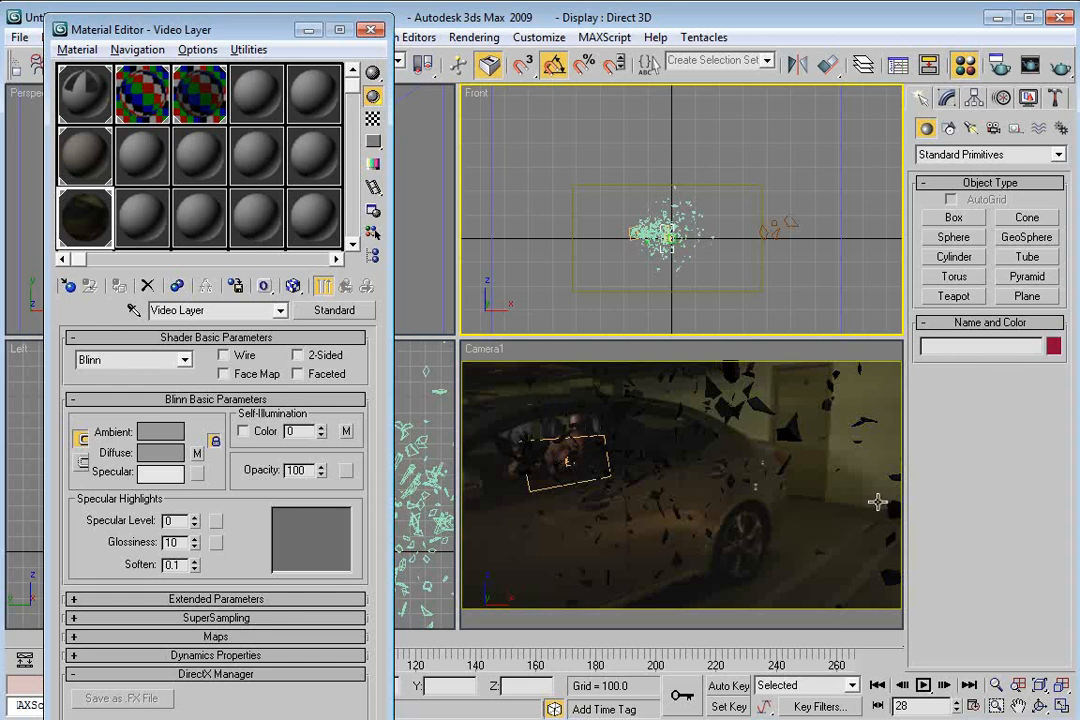
right_click(813, 503)
click(821, 523)
drag(706, 580, 745, 590)
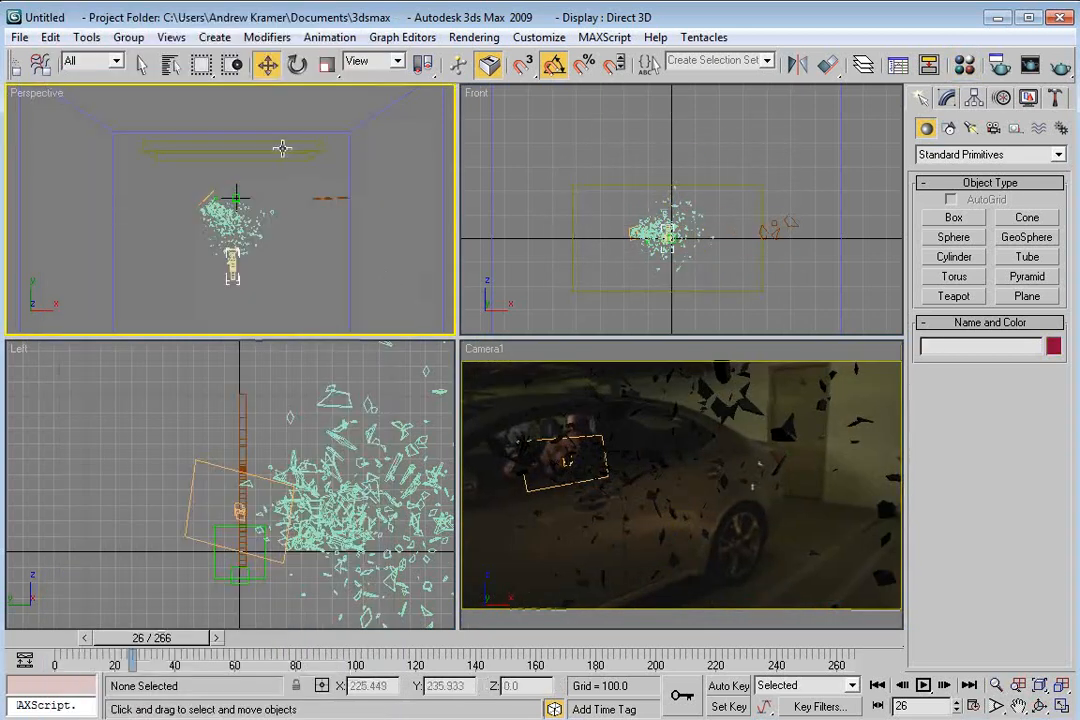
Step: Change the backdrop box's object color to light purple in its object properties
click(282, 148)
right_click(241, 147)
click(290, 410)
click(700, 149)
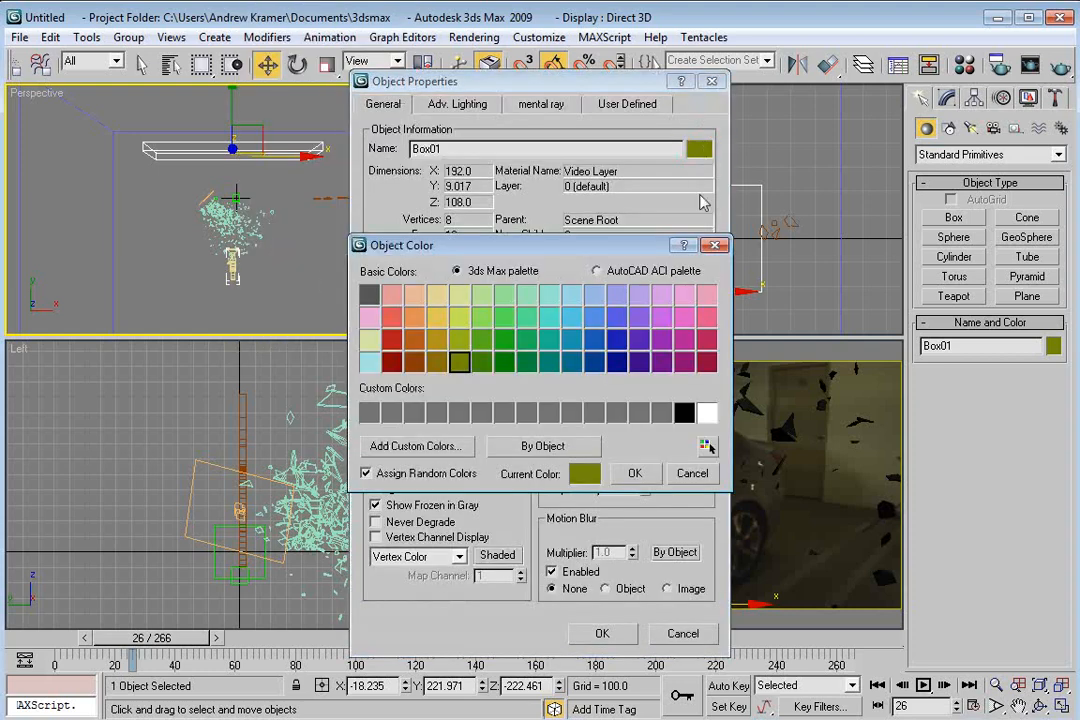
click(660, 297)
click(634, 473)
click(605, 633)
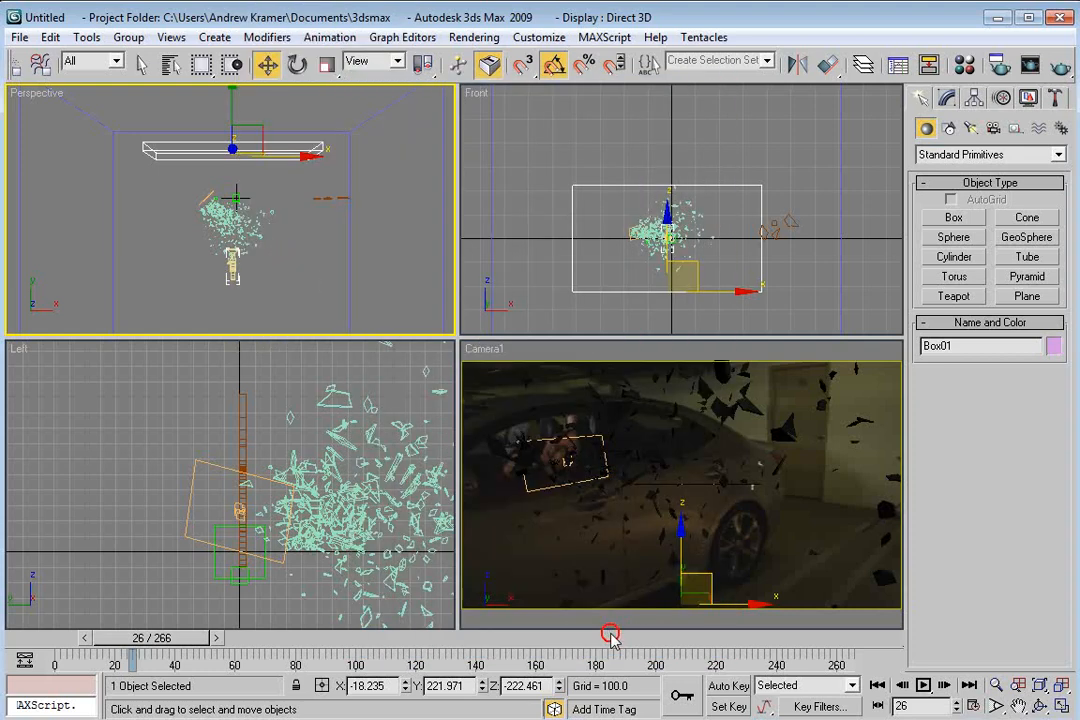
Step: Link the backdrop box to the camera as its parent and scrub to frame 108 to check that it follows
click(246, 164)
click(232, 147)
scroll(242, 201, up, 2)
mouse_move(162, 638)
mouse_down()
mouse_move(423, 637)
mouse_move(142, 653)
mouse_move(151, 652)
mouse_up()
key(w)
click(117, 155)
click(105, 137)
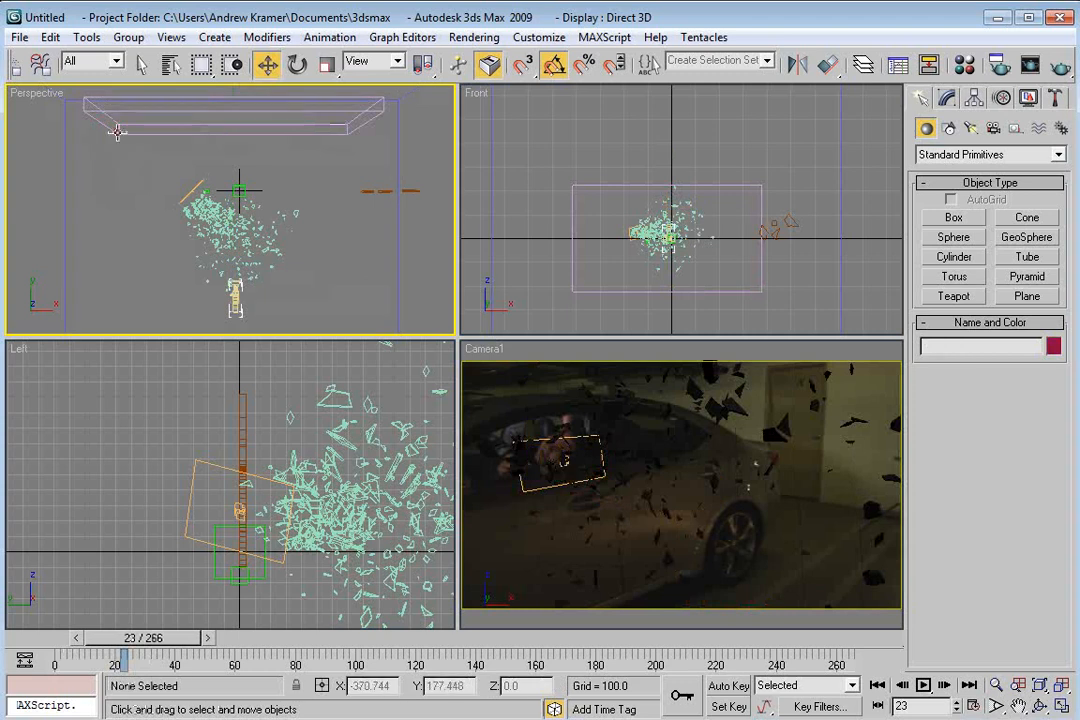
click(98, 109)
drag(105, 76, 217, 76)
click(91, 63)
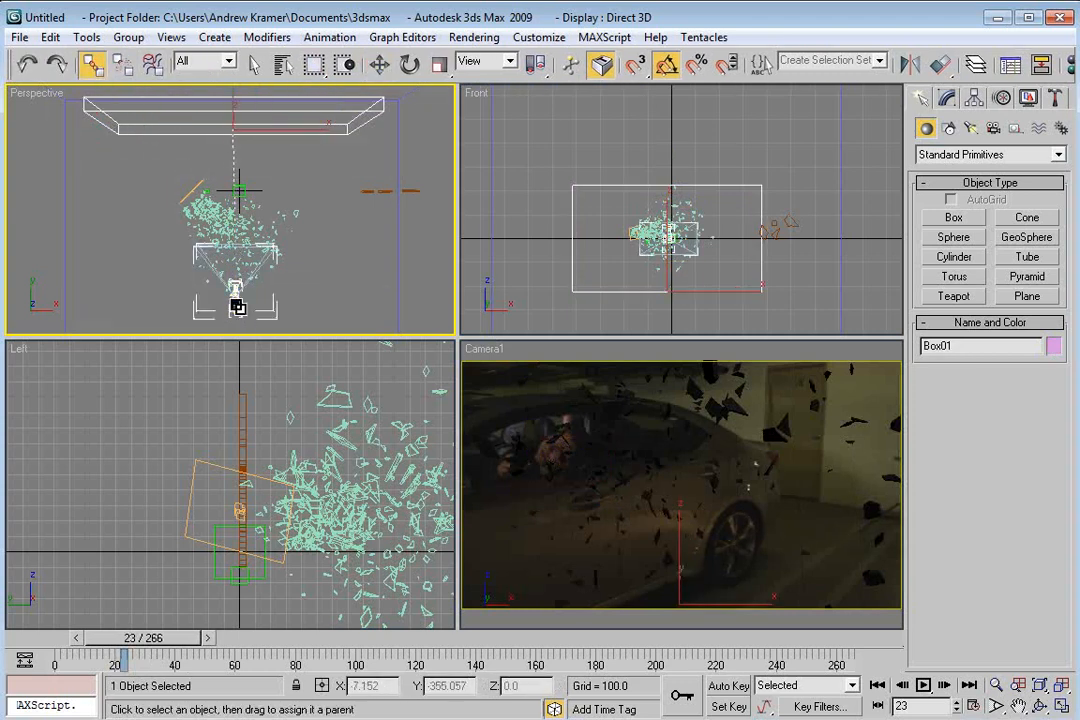
drag(172, 642, 380, 648)
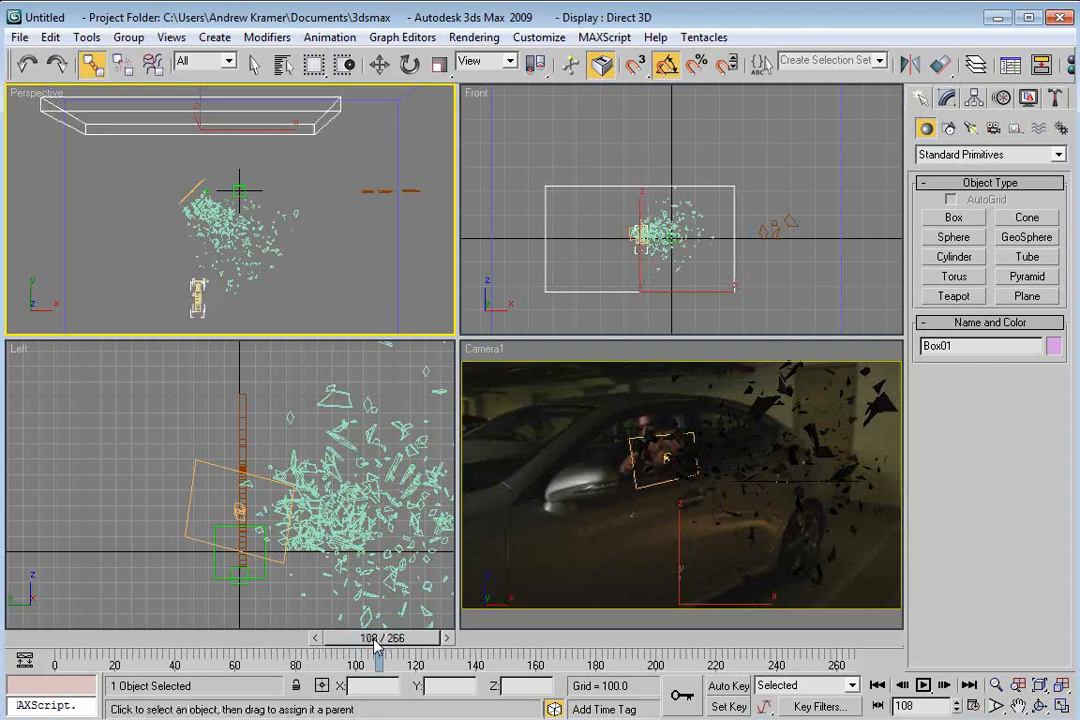
Step: Rotate the Mesher01 glass shards to -5 degrees on X and -15 degrees on Z
key(w)
click(240, 226)
right_click(241, 252)
click(263, 283)
drag(288, 251, 281, 263)
right_click(281, 263)
click(292, 265)
mouse_move(245, 192)
mouse_down()
mouse_move(260, 178)
mouse_move(251, 187)
mouse_up()
right_click(722, 210)
drag(664, 185, 668, 203)
right_click(690, 219)
click(703, 239)
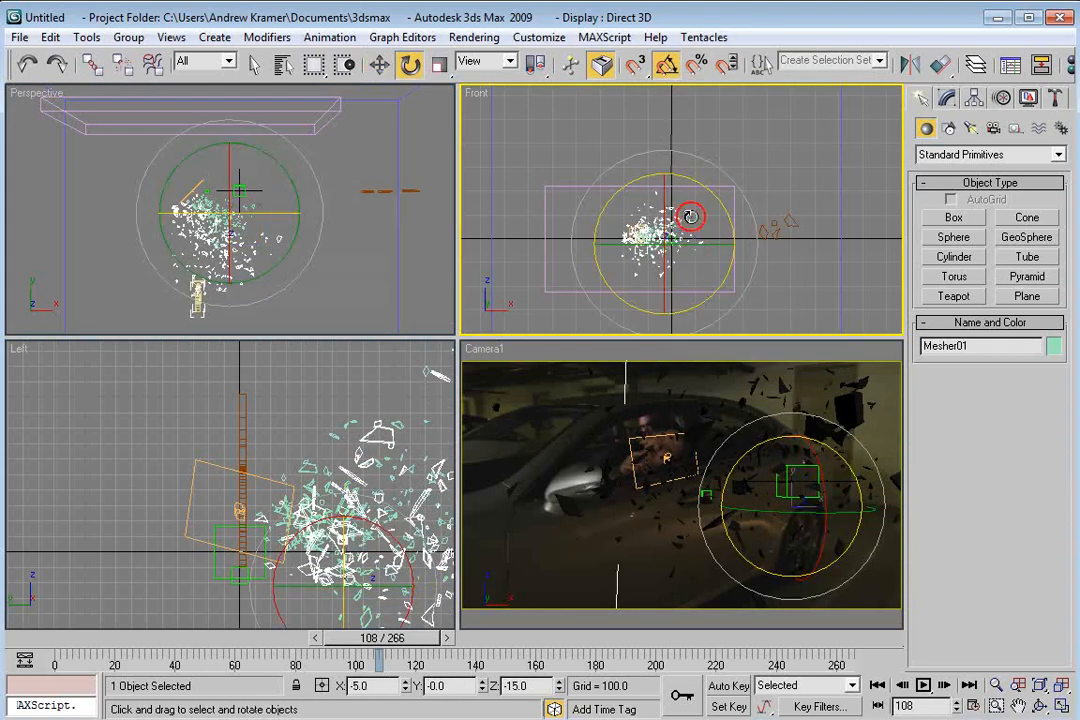
Step: At frame 100, delete the Mesher01 shard elements covering the car's side mirror in the enlarged Camera1 view
drag(404, 638, 357, 644)
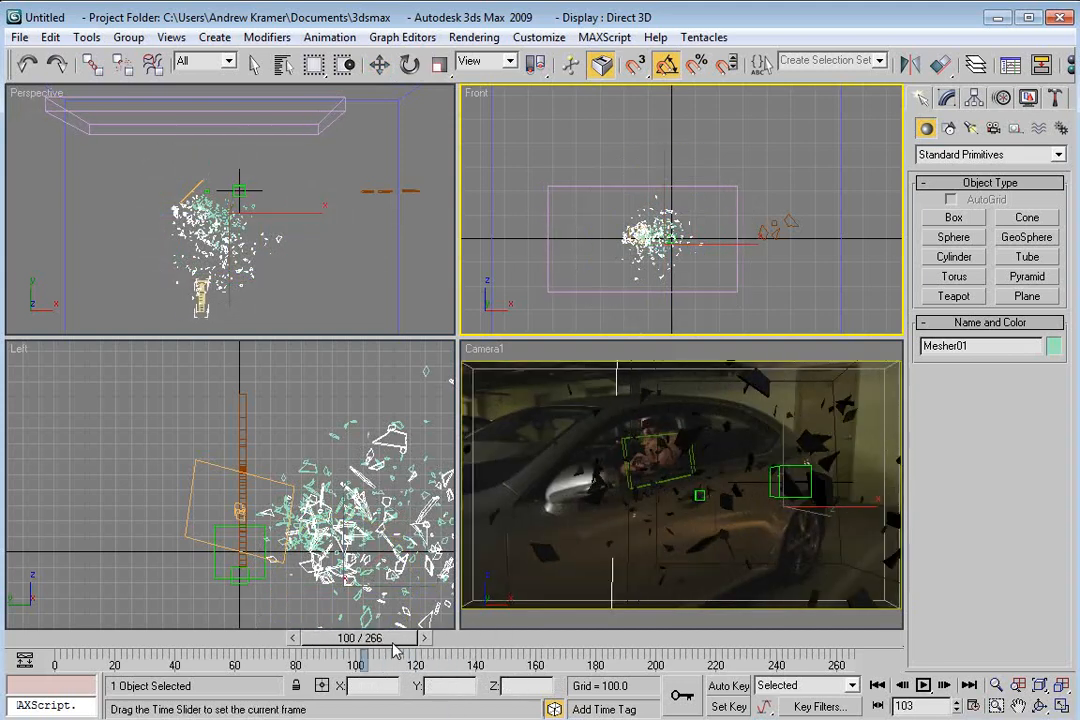
click(543, 366)
key(alt+w)
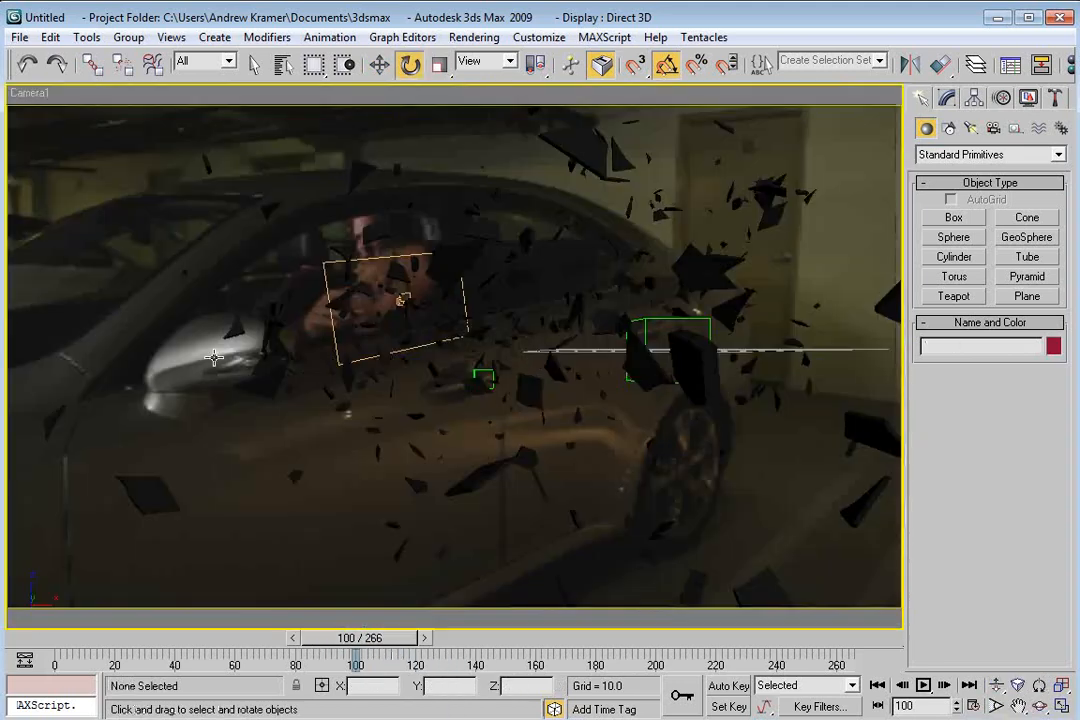
click(384, 264)
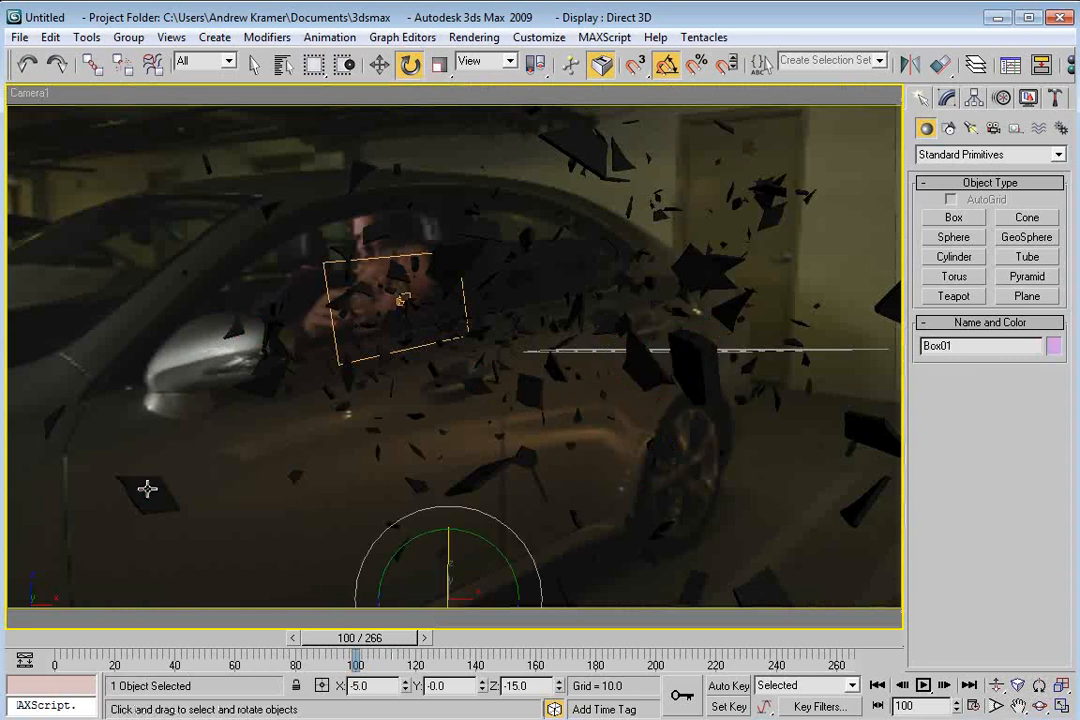
click(947, 97)
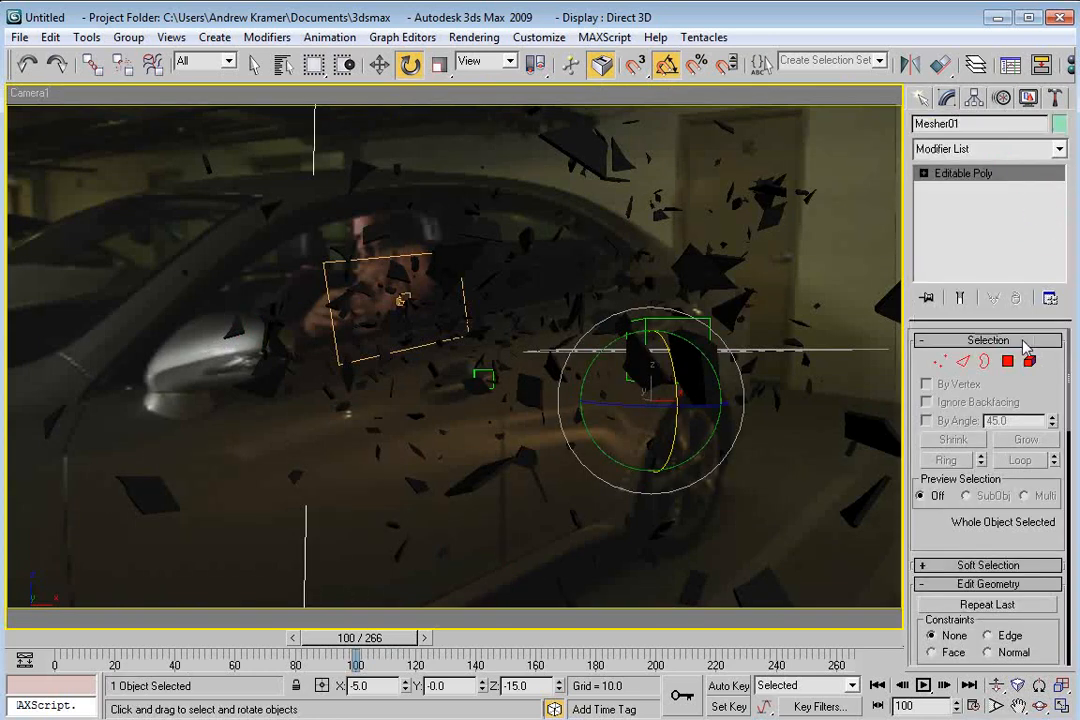
key(5)
click(255, 344)
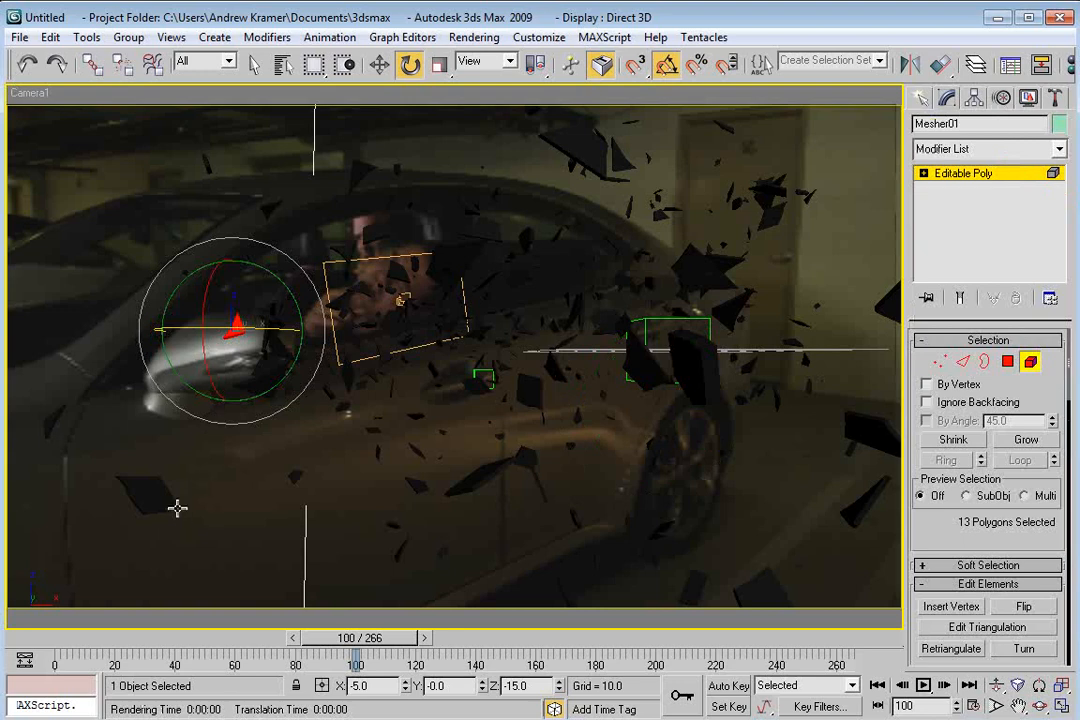
key(Delete)
drag(225, 294, 284, 392)
key(Delete)
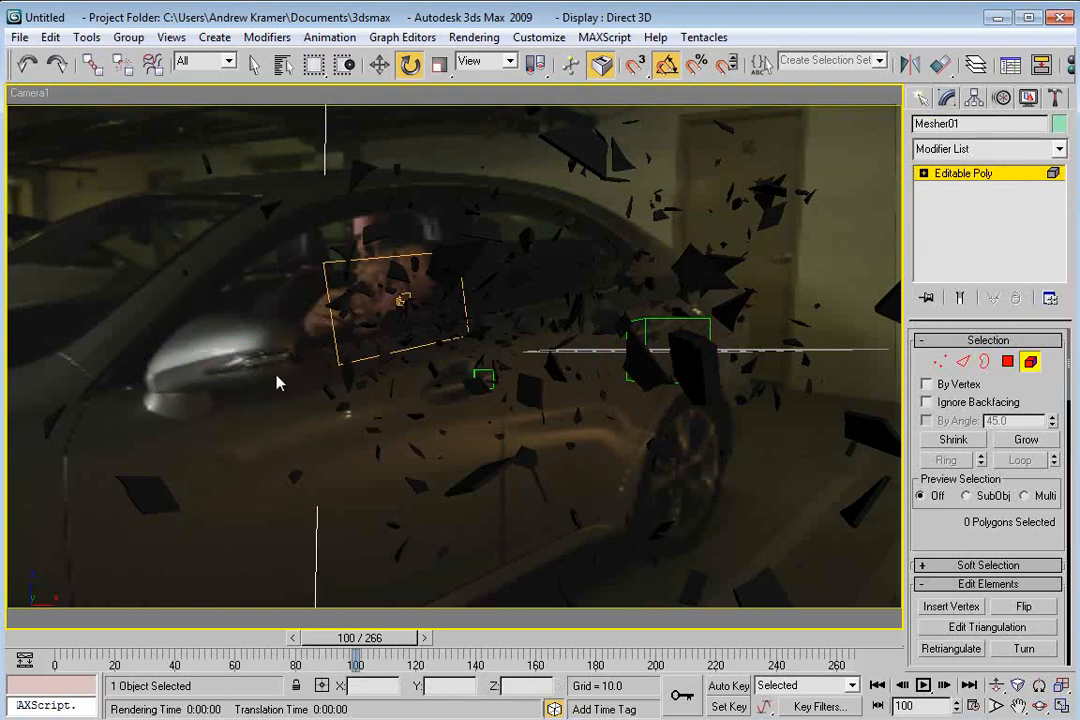
Step: Delete the remaining stray Mesher01 shards toward the front of the car
click(45, 362)
key(Delete)
click(162, 140)
key(Delete)
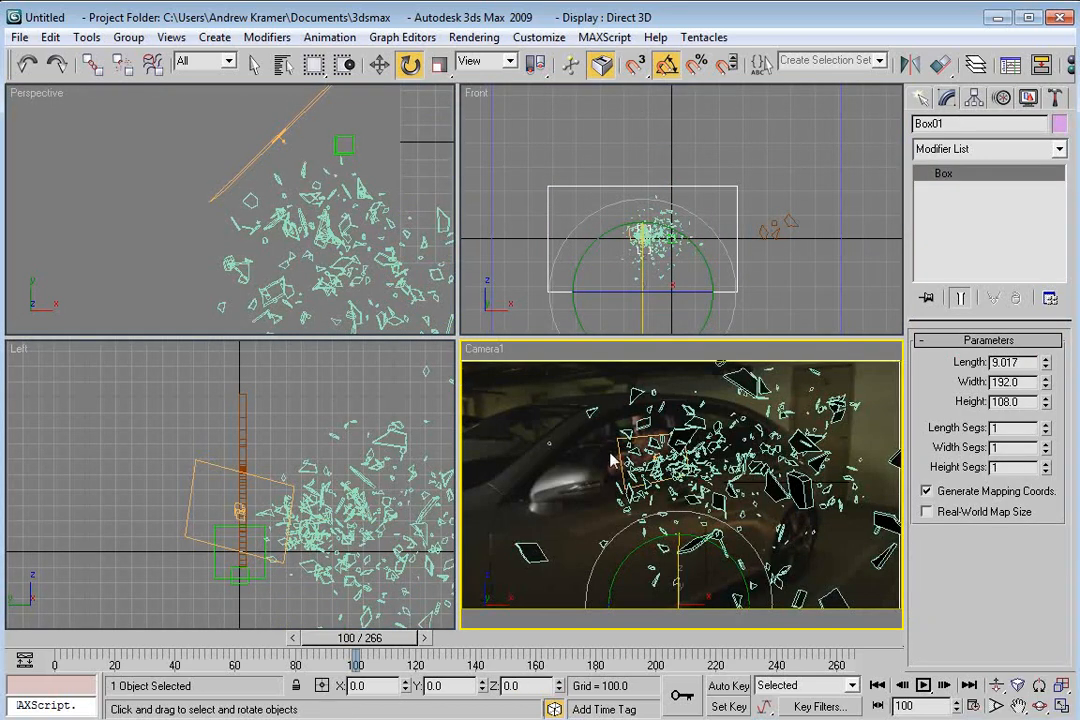
Step: Render the Camera1 view at frame 91 to check the shards refracting the video backdrop
key(alt+w)
drag(354, 638, 406, 638)
key(e)
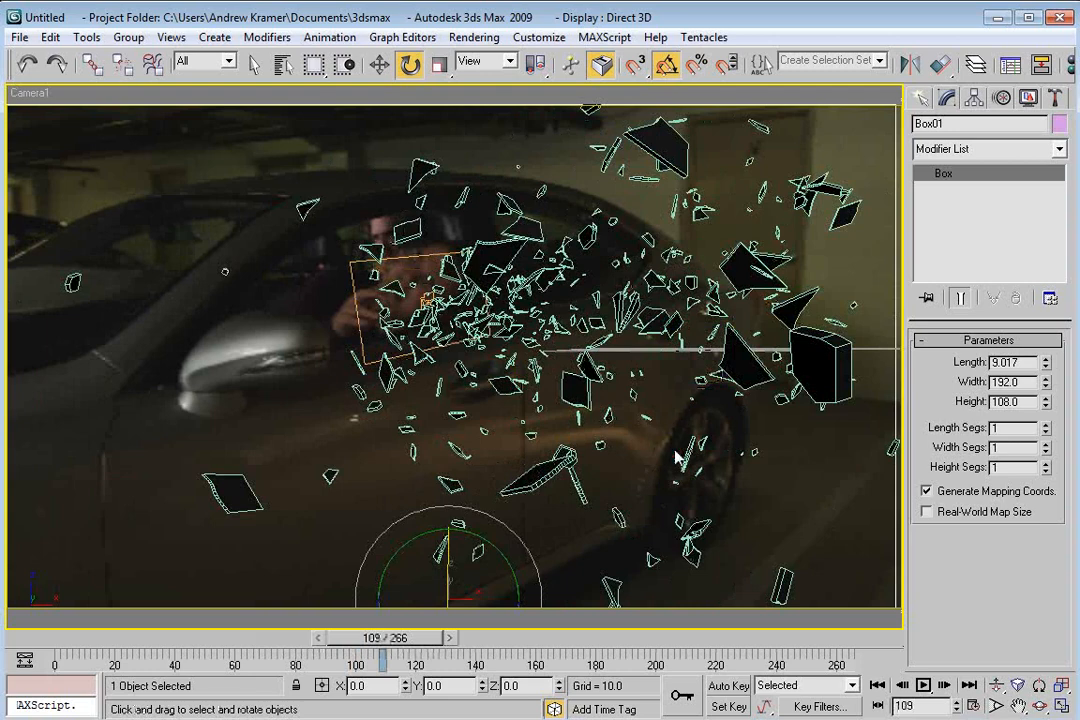
key(shift+q)
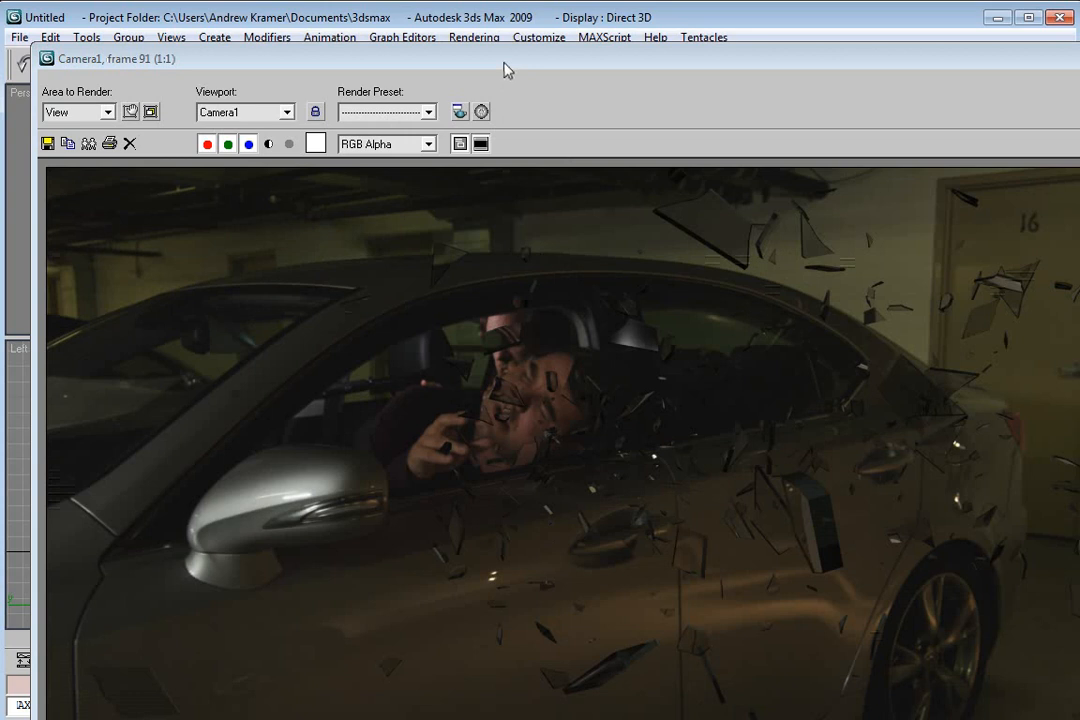
drag(505, 70, 480, 44)
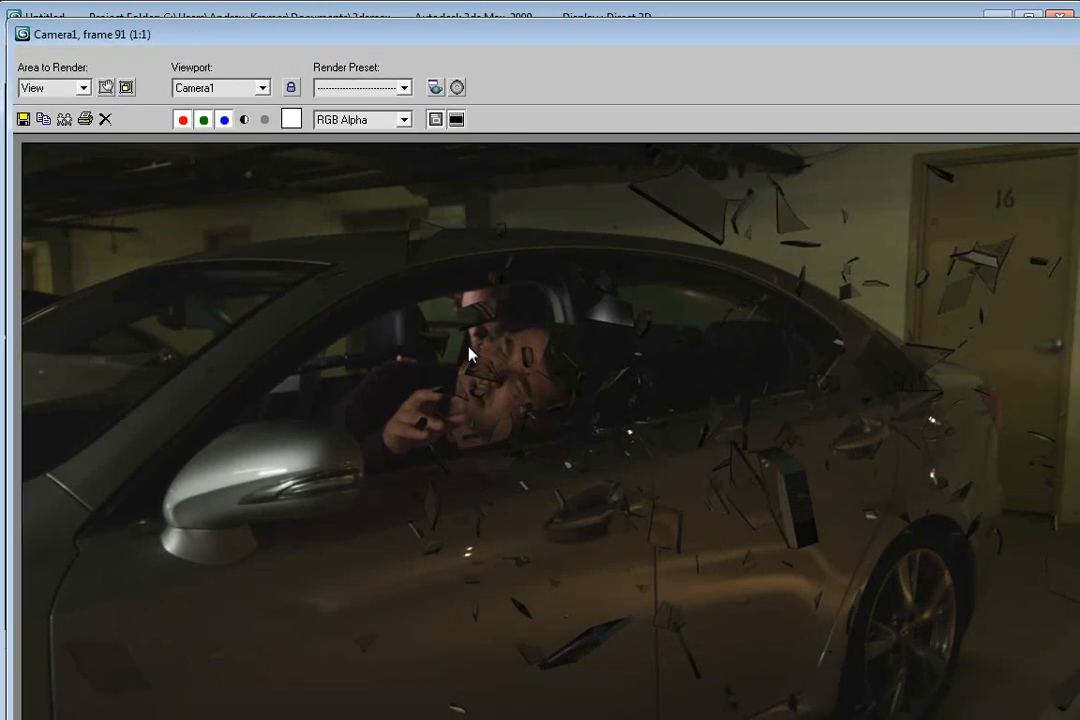
Step: Check the alpha channel of the rendered frame and make the Box01 video backdrop invisible to the camera in its object properties
click(245, 121)
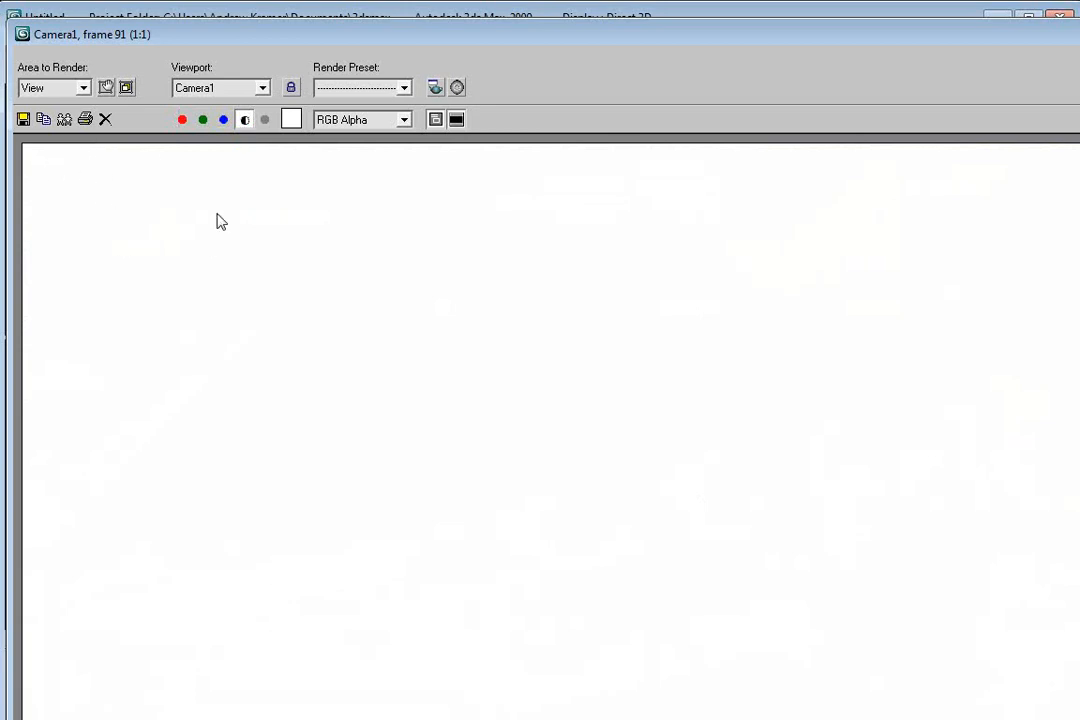
click(243, 118)
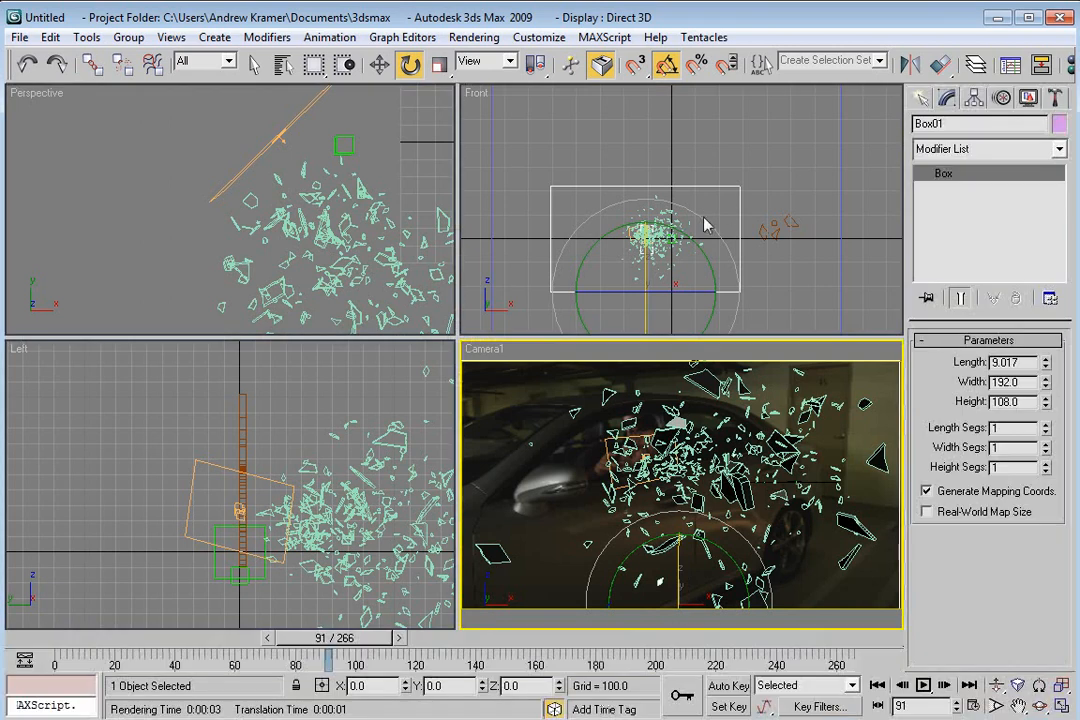
click(706, 224)
click(575, 186)
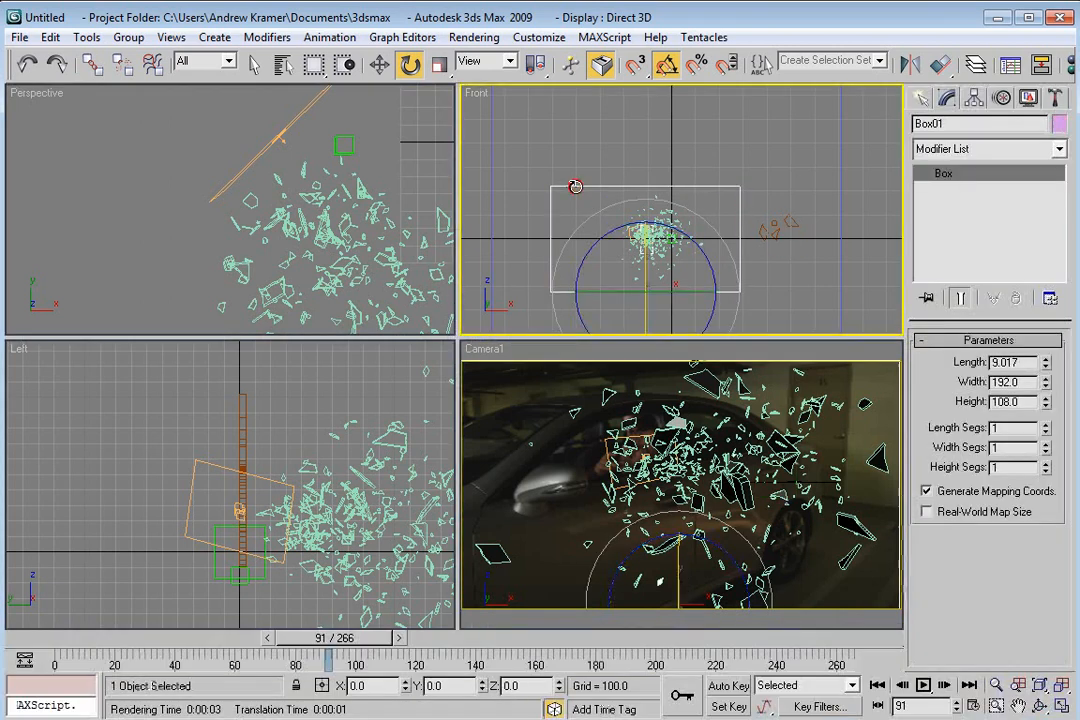
middle_drag(324, 170, 260, 258)
scroll(260, 258, down, 5)
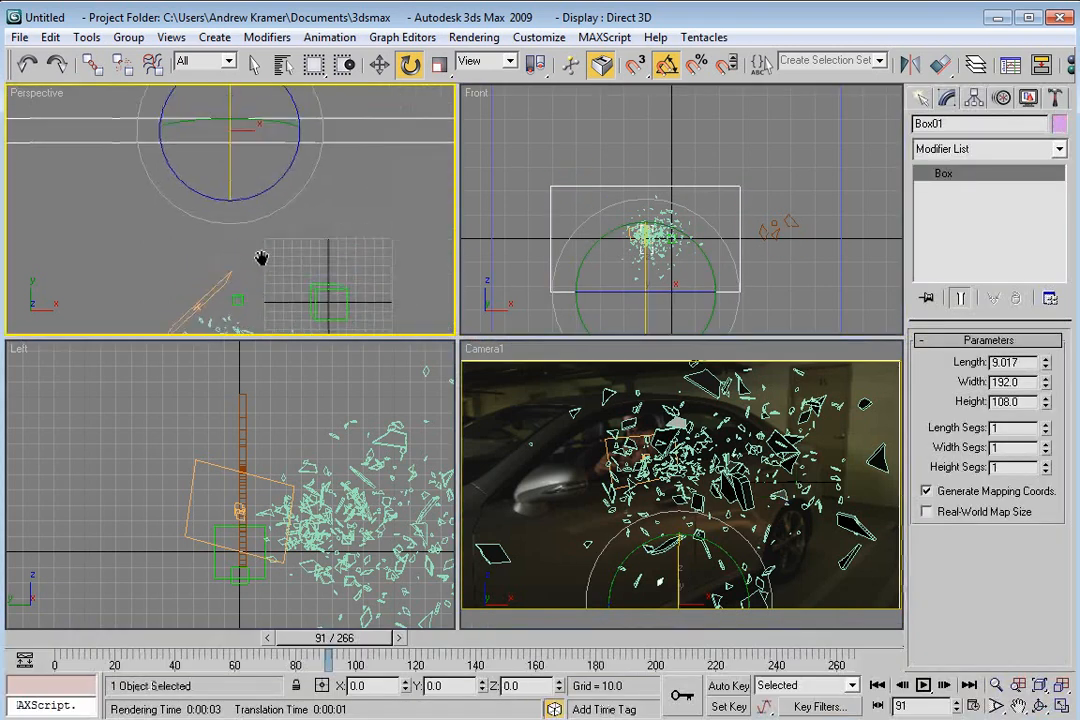
click(586, 187)
right_click(586, 187)
click(630, 292)
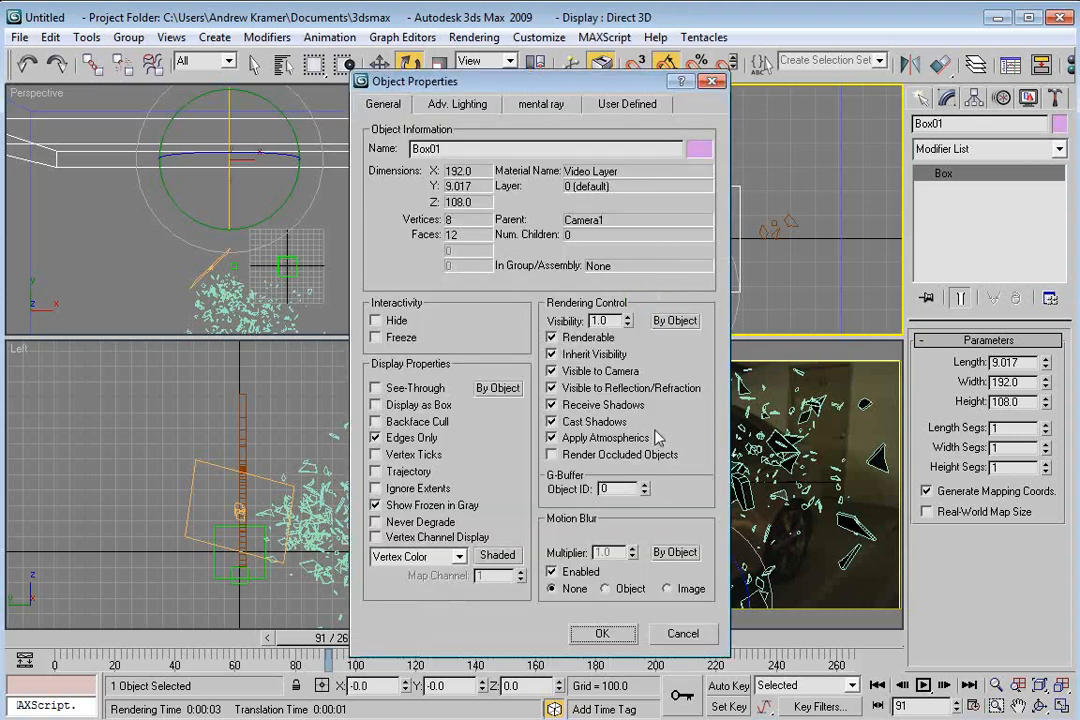
click(552, 371)
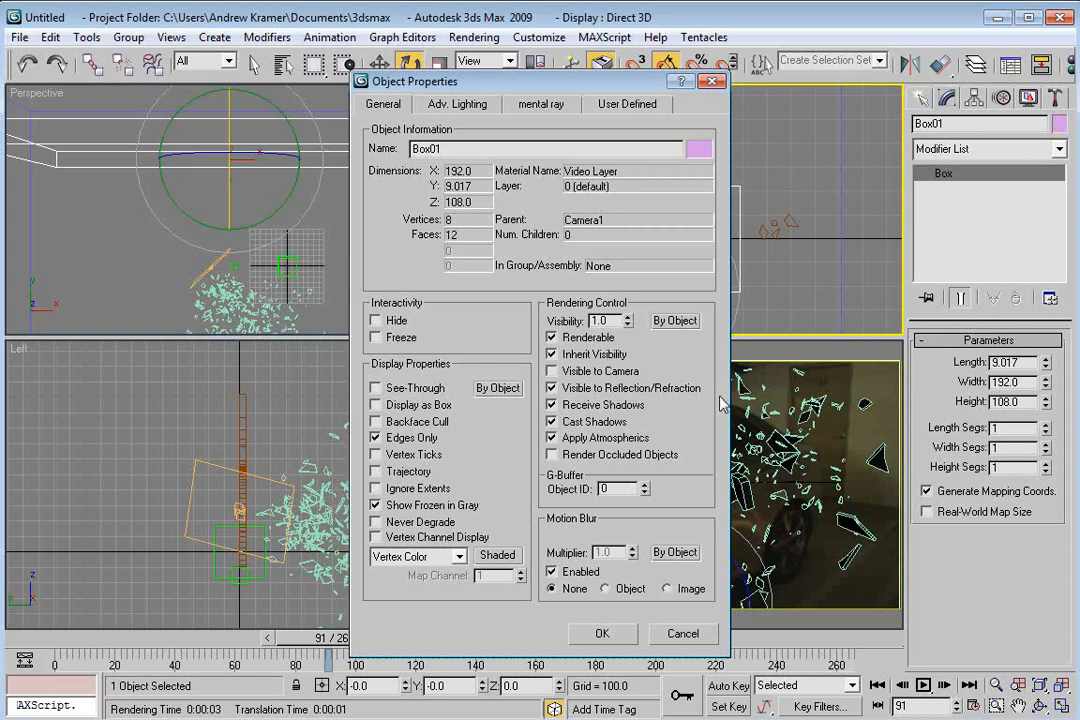
click(602, 636)
Step: Render the Camera1 view at frame 91 again and inspect the glass shards in its alpha channel
click(530, 460)
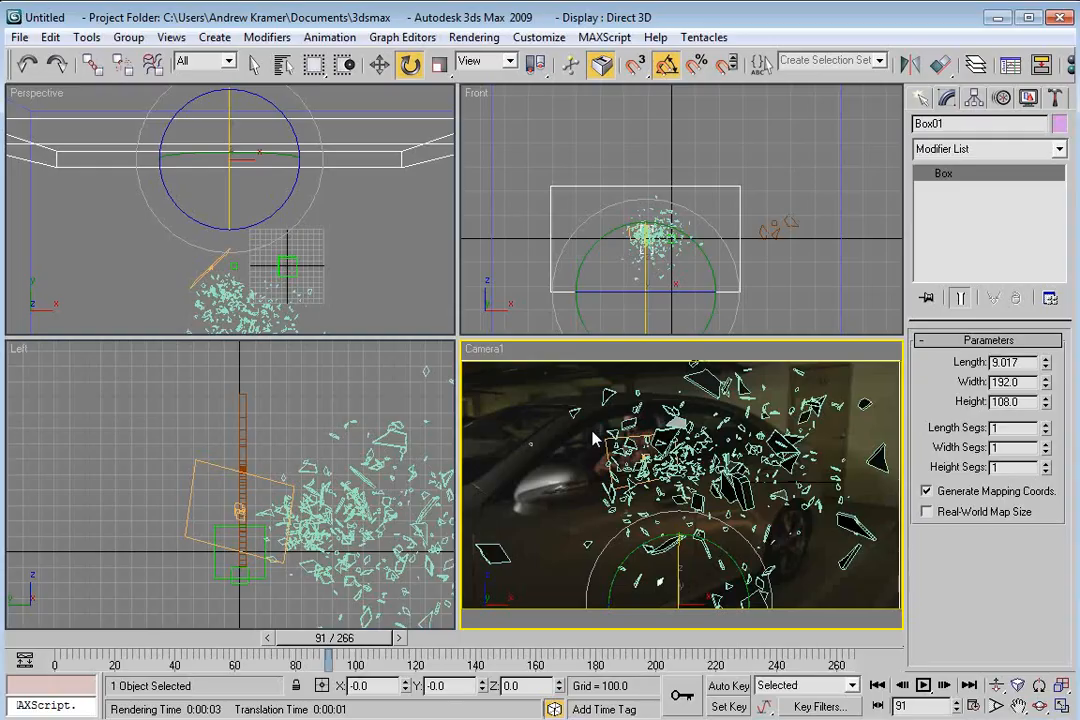
key(shift+q)
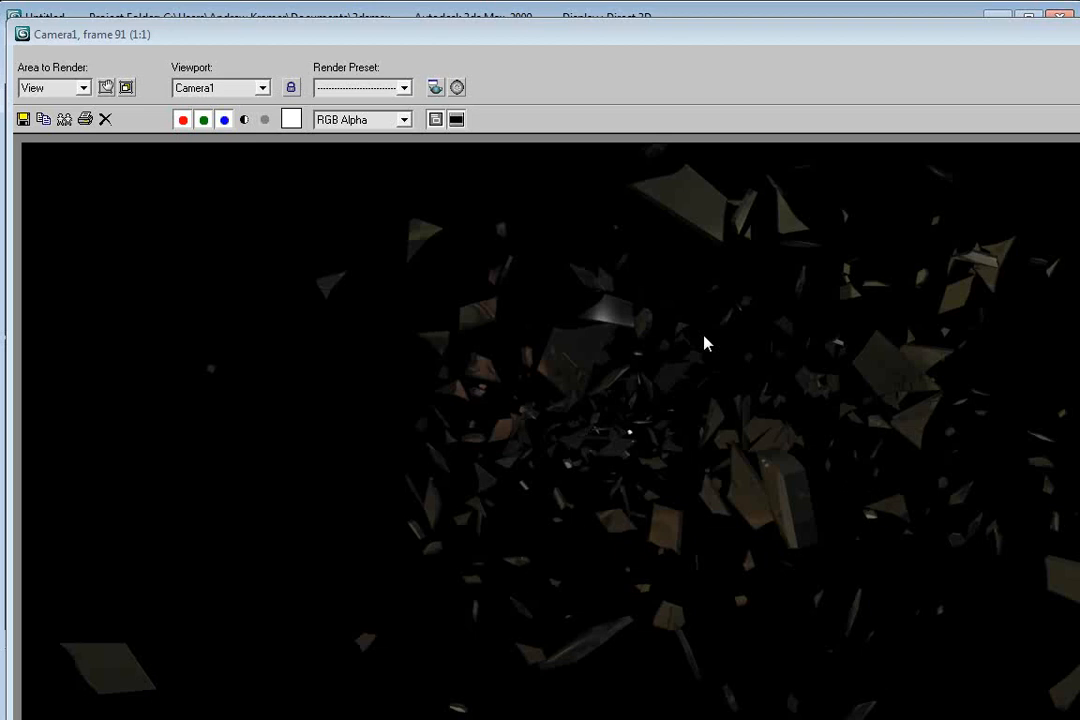
click(246, 120)
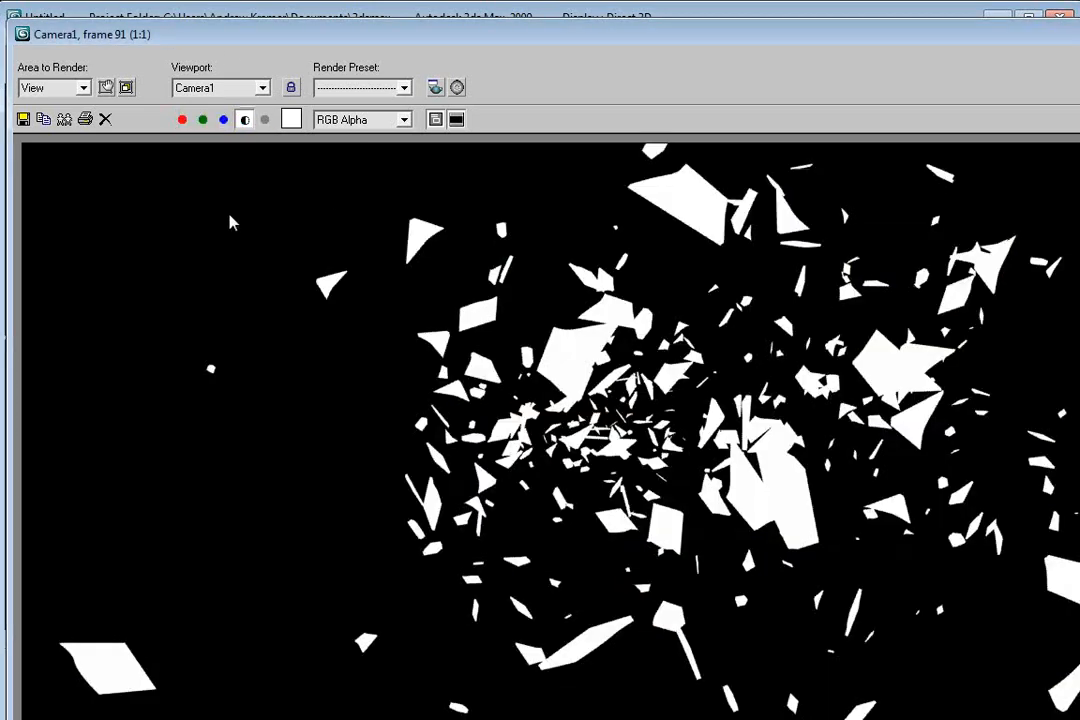
click(246, 120)
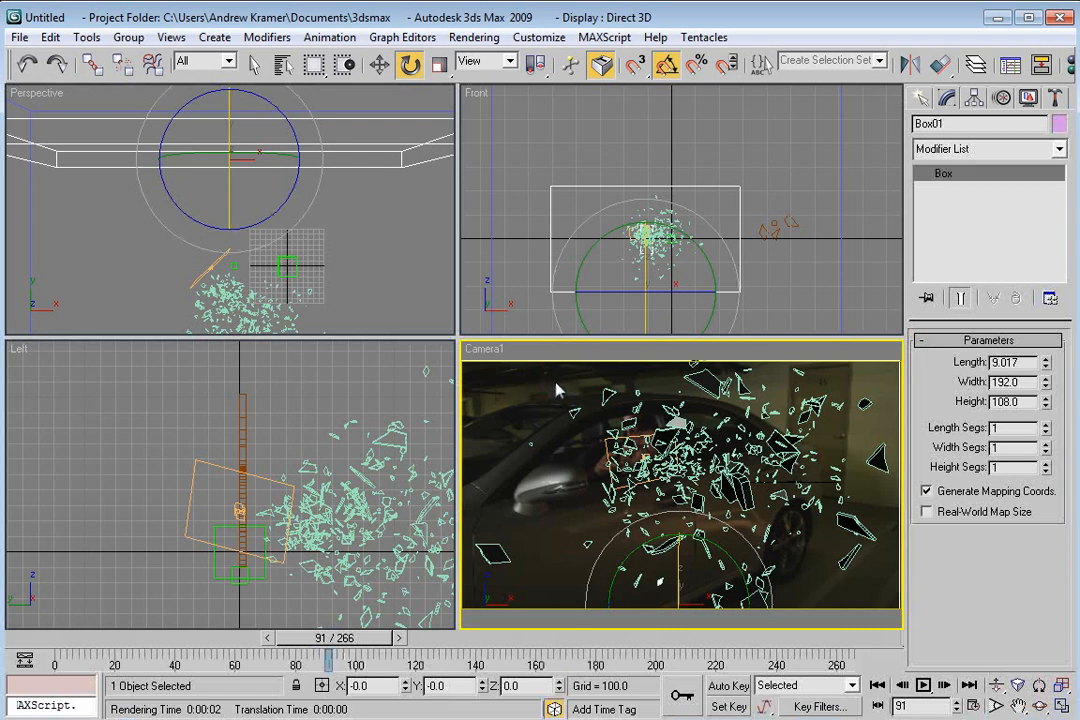
Step: Configure the render setup for the active time segment at an output size of 1920x1080
drag(874, 75, 624, 94)
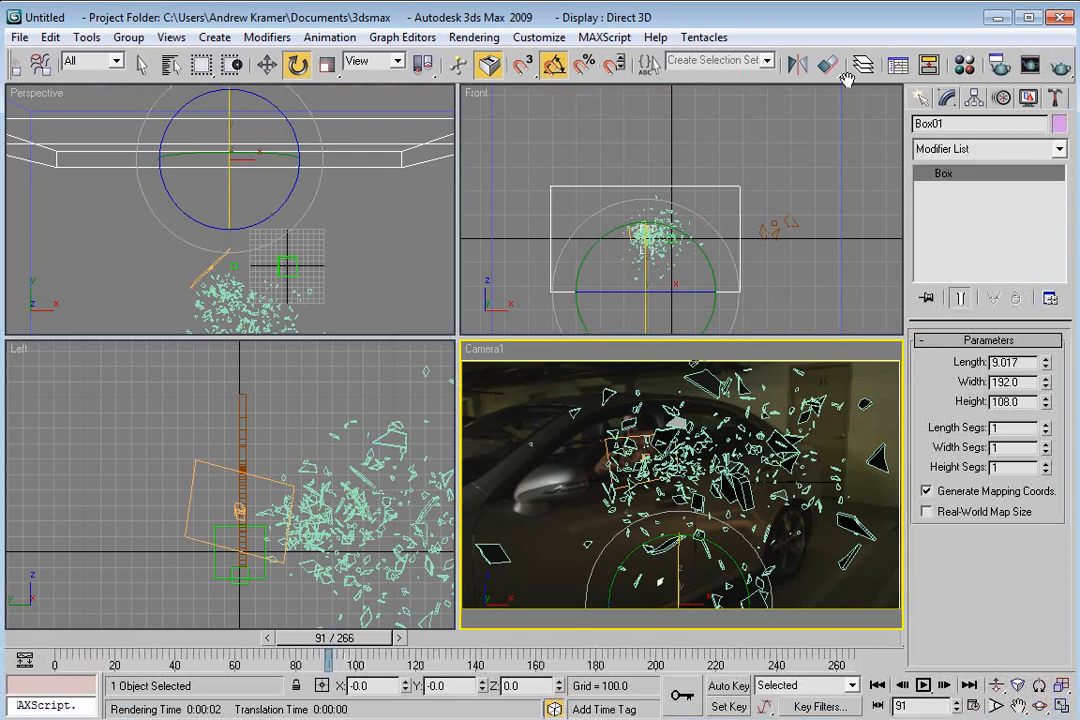
click(1001, 70)
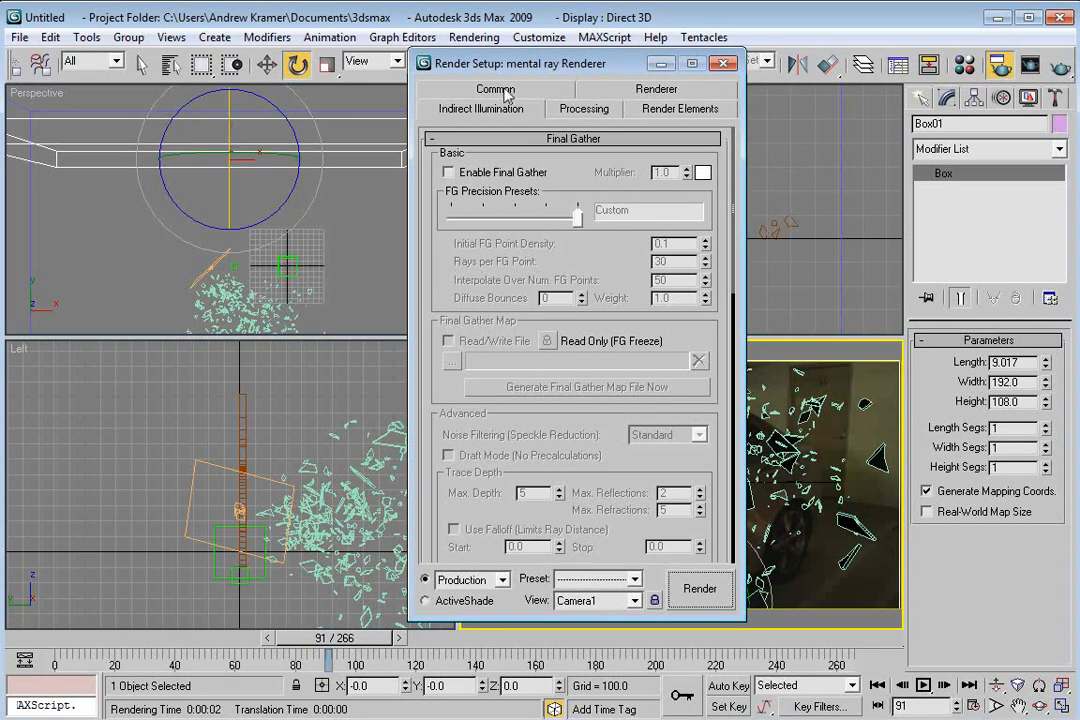
click(505, 92)
drag(540, 63, 365, 70)
click(285, 223)
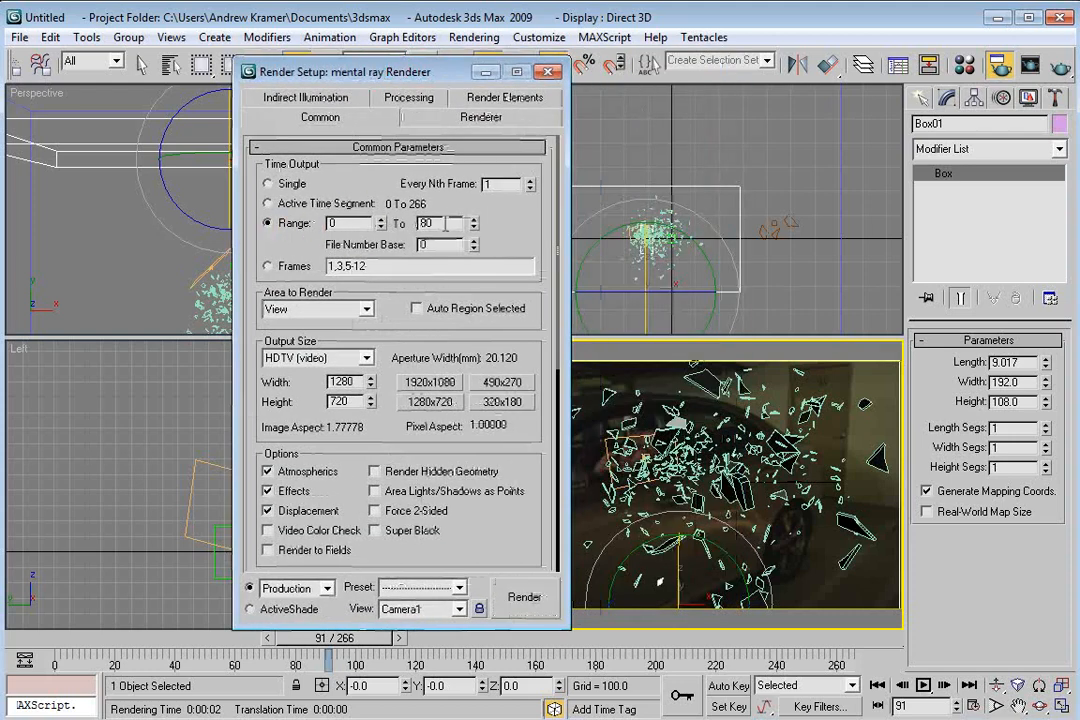
click(268, 203)
click(430, 381)
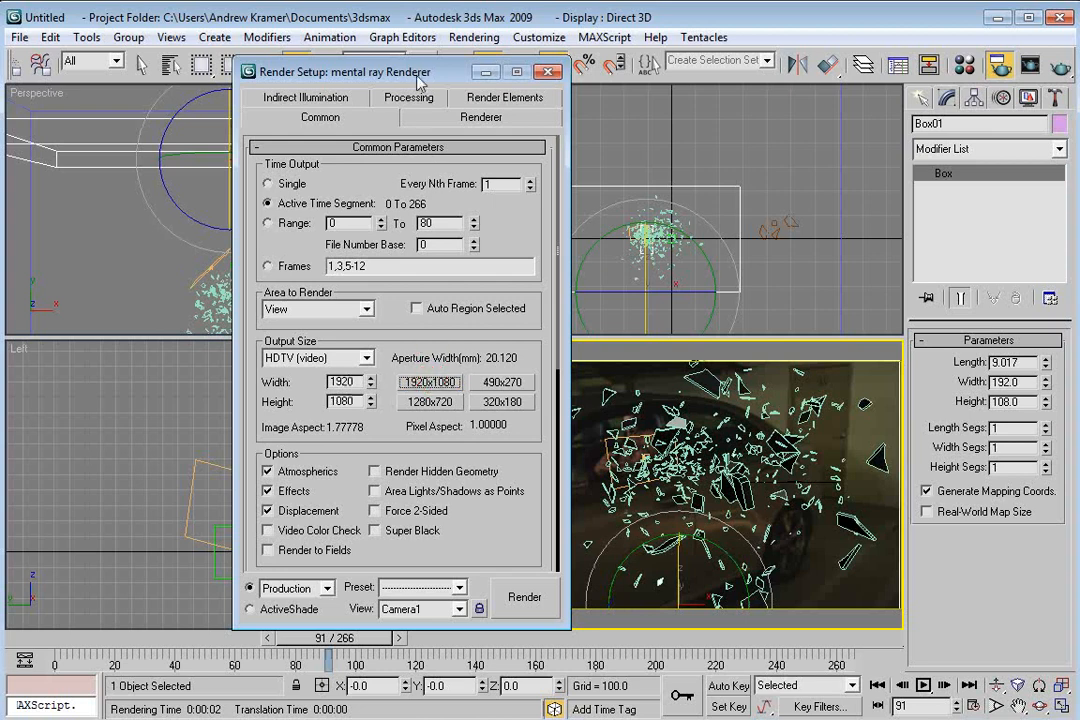
Step: Set the render output to a TIF file named REnder, in 16-bit color with the alpha channel stored and no compression
drag(422, 57, 422, 8)
scroll(439, 347, down, 5)
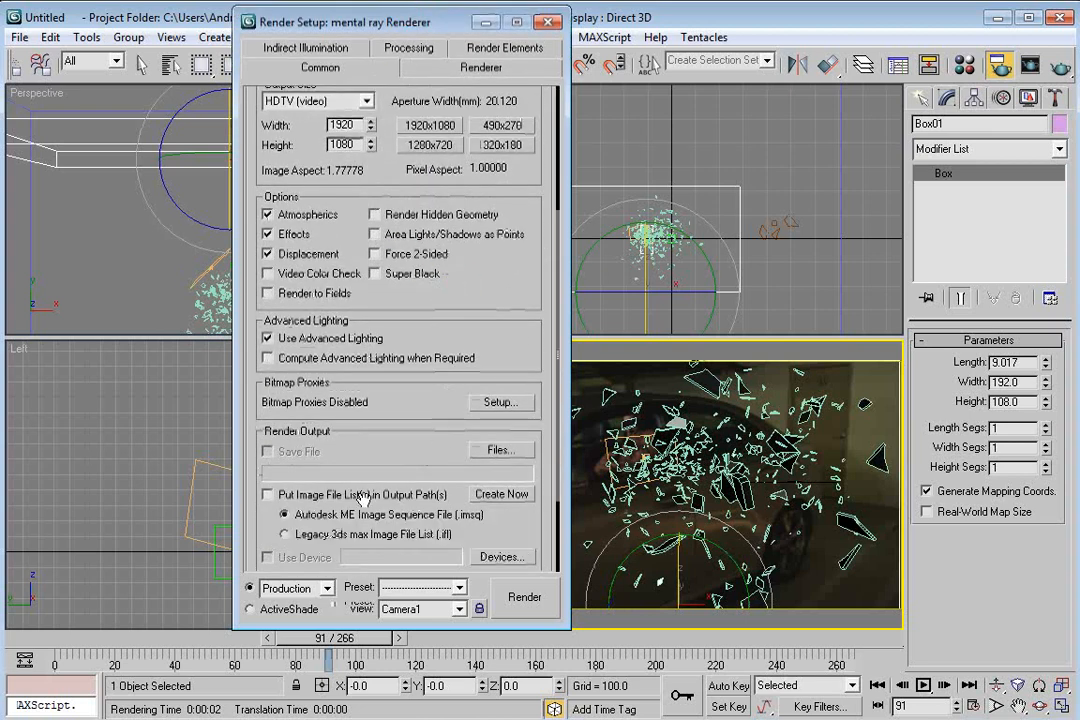
click(497, 452)
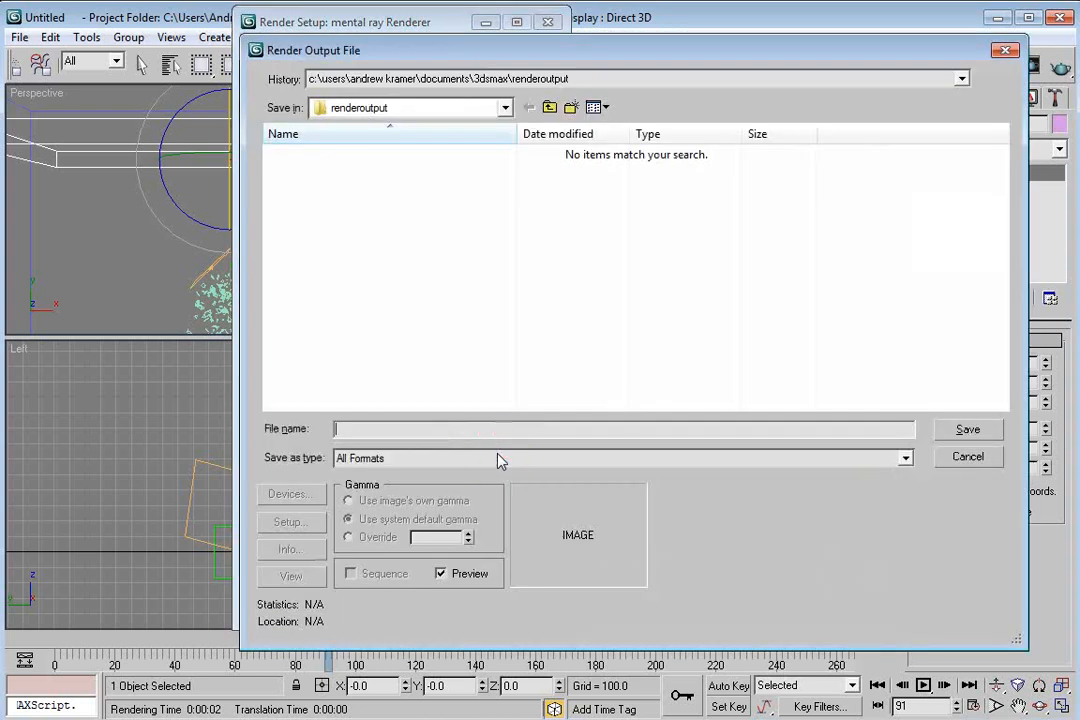
click(459, 458)
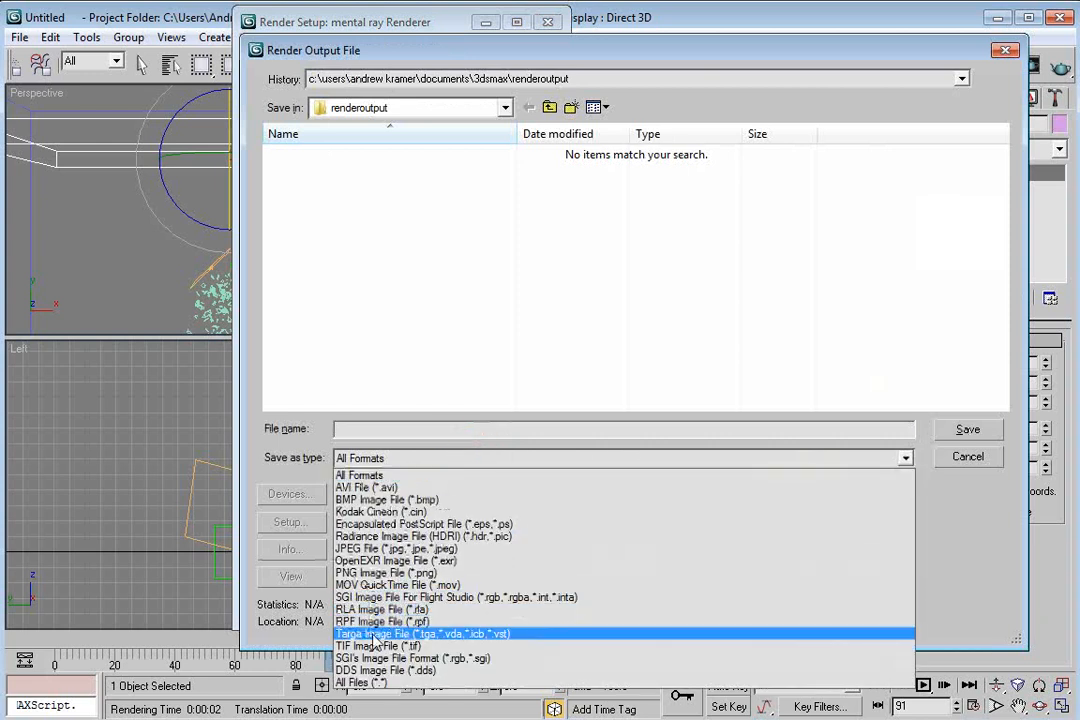
click(440, 646)
click(385, 424)
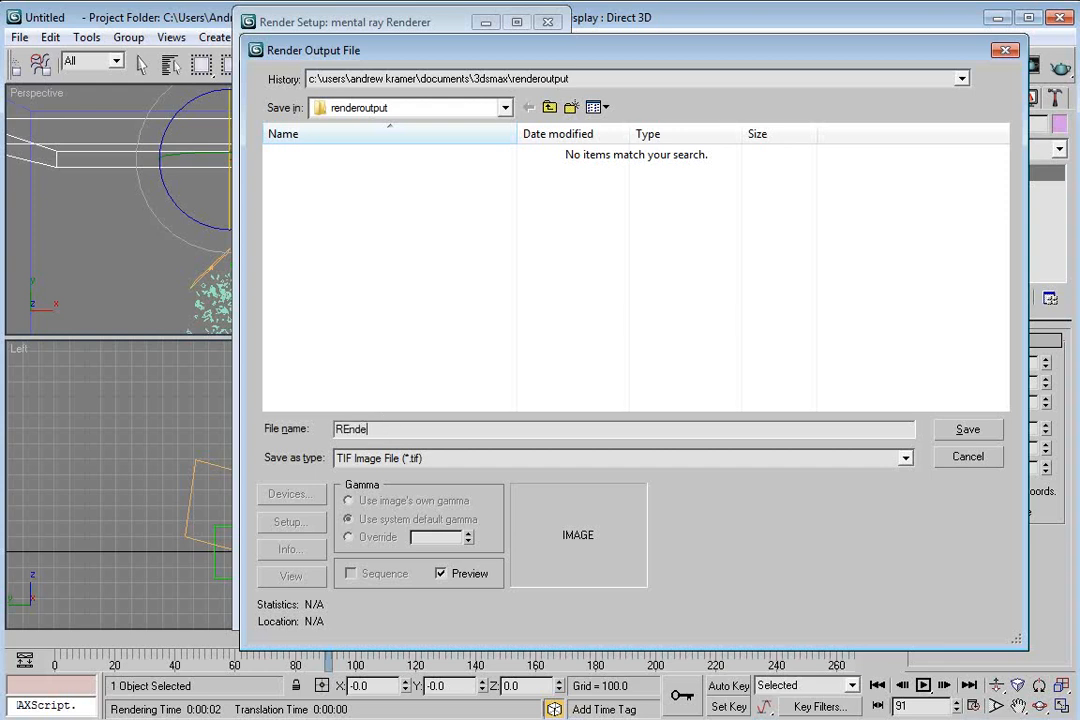
click(930, 428)
click(550, 346)
click(515, 400)
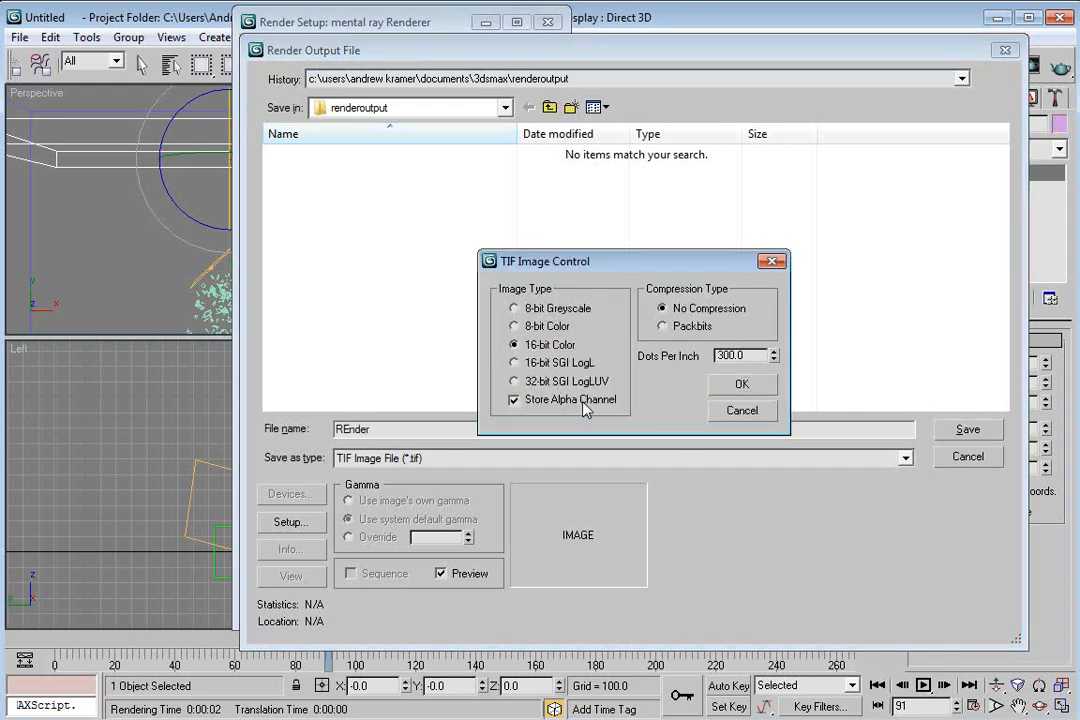
click(741, 384)
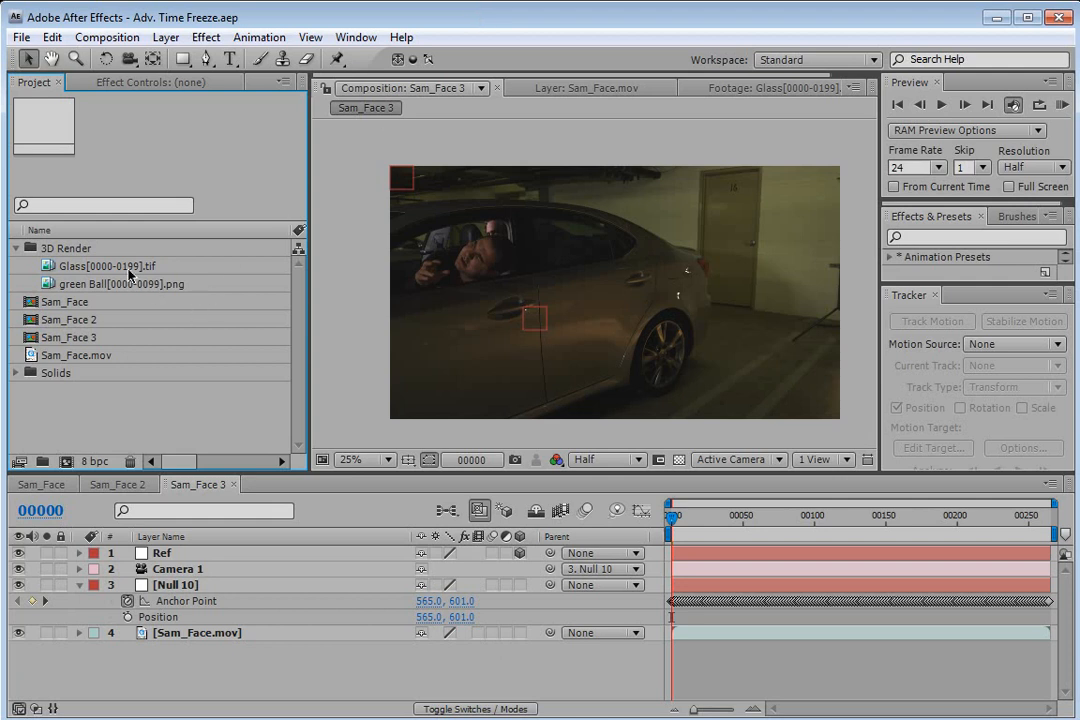
Step: In After Effects, open the Glass[0000-0199].tif footage and examine the rendered shards around frame 30 with and without the transparency grid
double_click(129, 266)
mouse_move(415, 430)
mouse_down()
mouse_move(516, 420)
mouse_move(423, 420)
mouse_up()
click(576, 460)
click(576, 460)
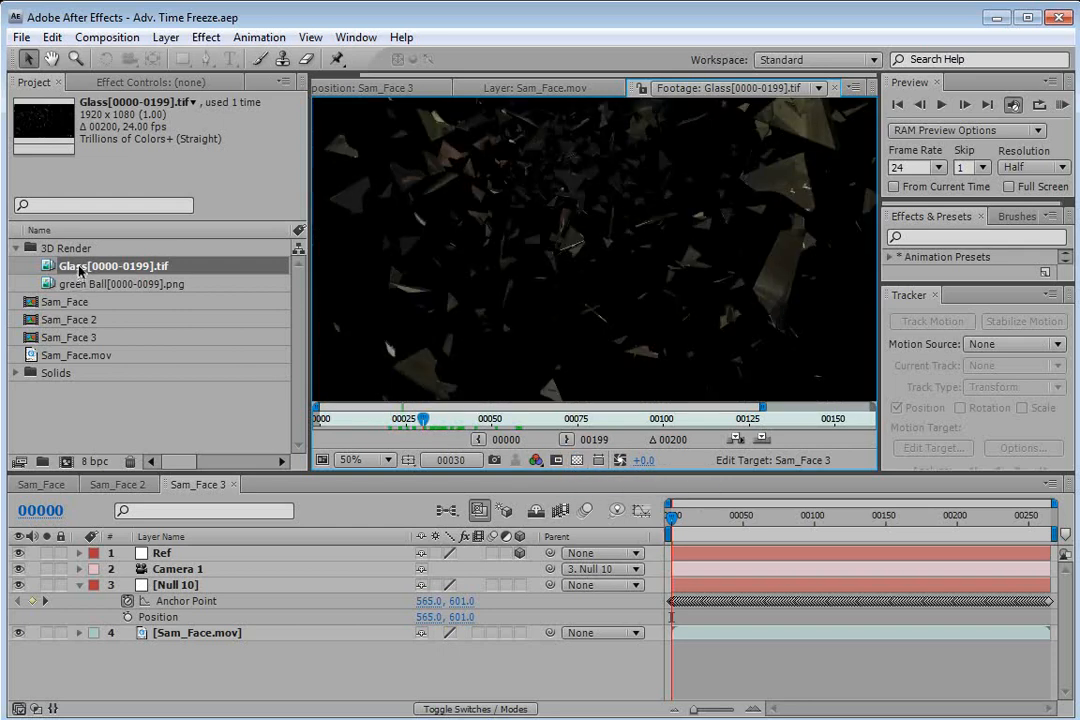
Step: Interpret the Glass[0000-0199].tif footage with a Straight - Unmatted alpha and a frame rate of 24 frames per second
right_click(82, 271)
mouse_move(270, 340)
click(342, 342)
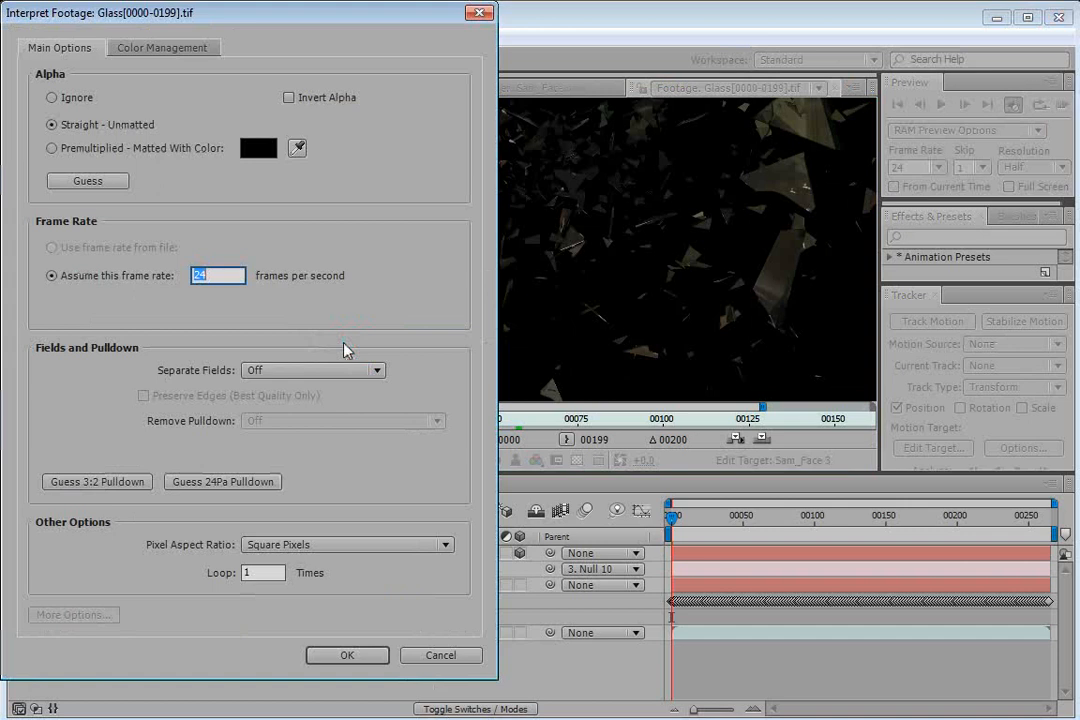
click(212, 276)
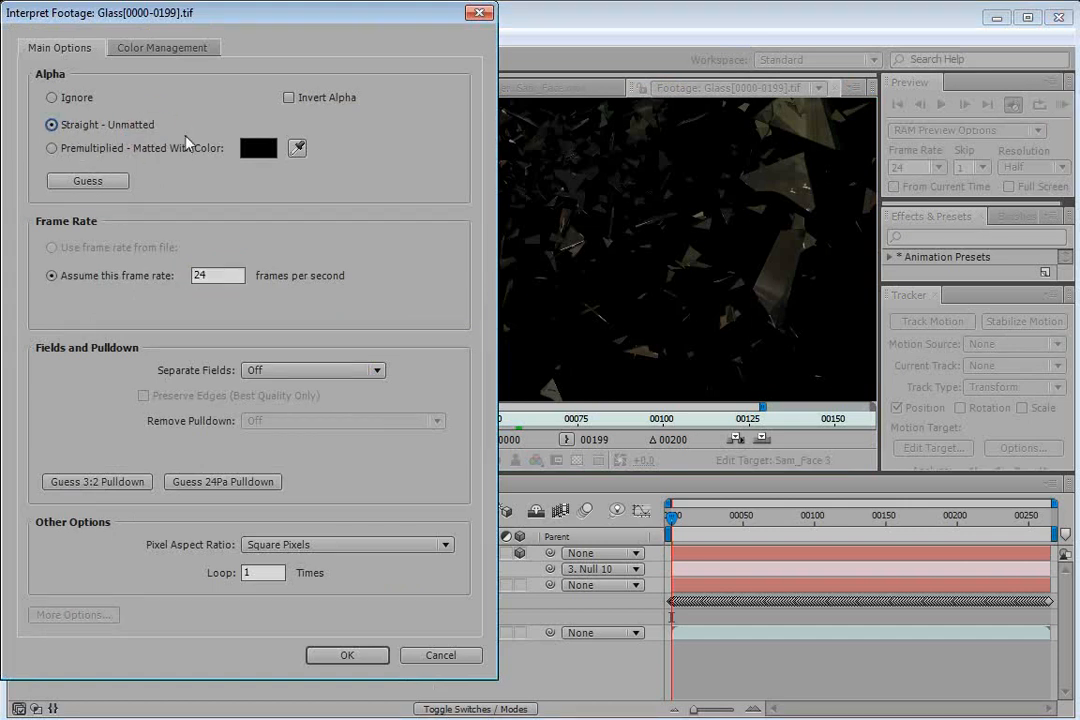
click(345, 656)
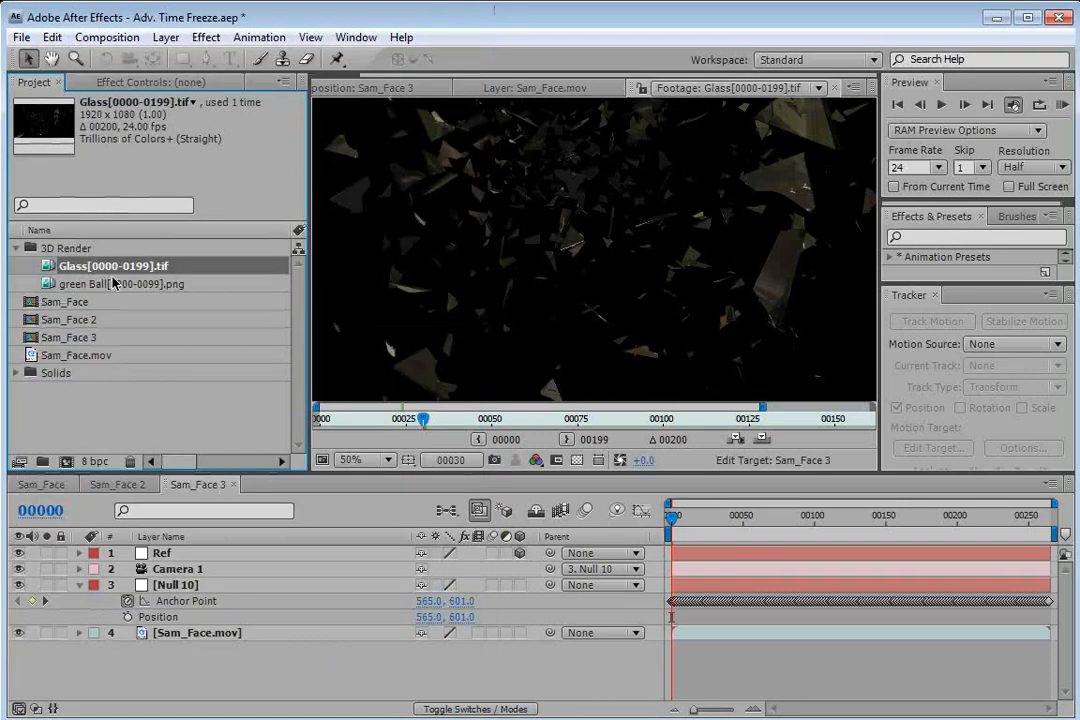
Step: Add Glass[0000-0199].tif to the Sam_Face 3 composition directly above Sam_Face.mov and make the layer start at frame 41
drag(96, 268, 625, 632)
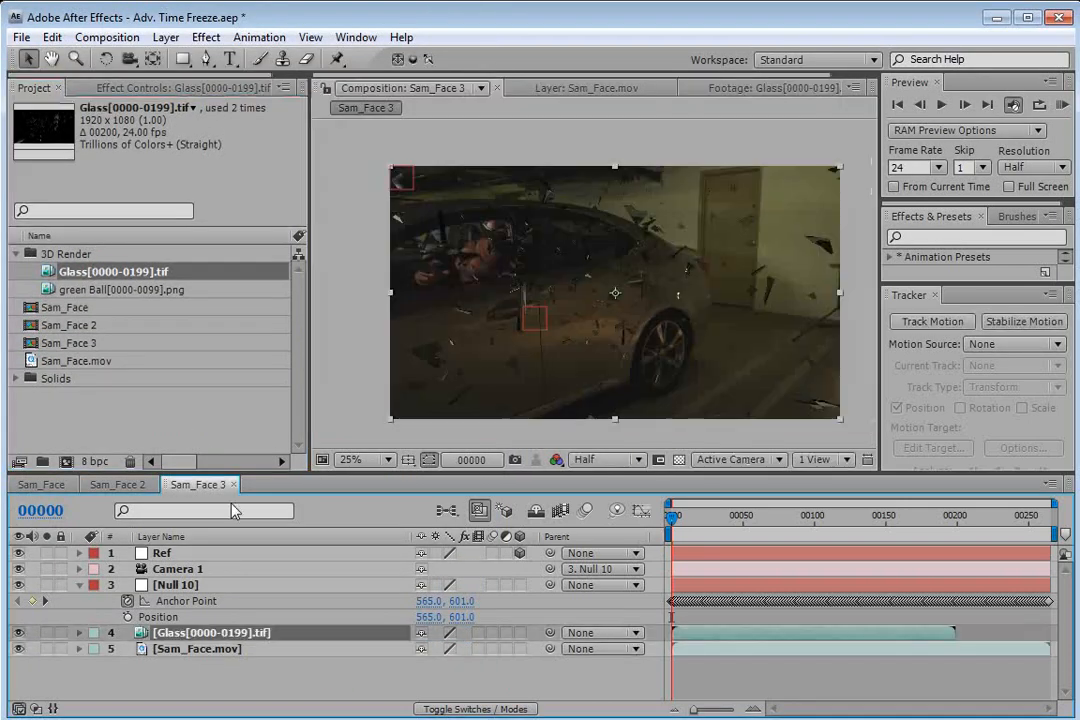
drag(721, 534, 729, 534)
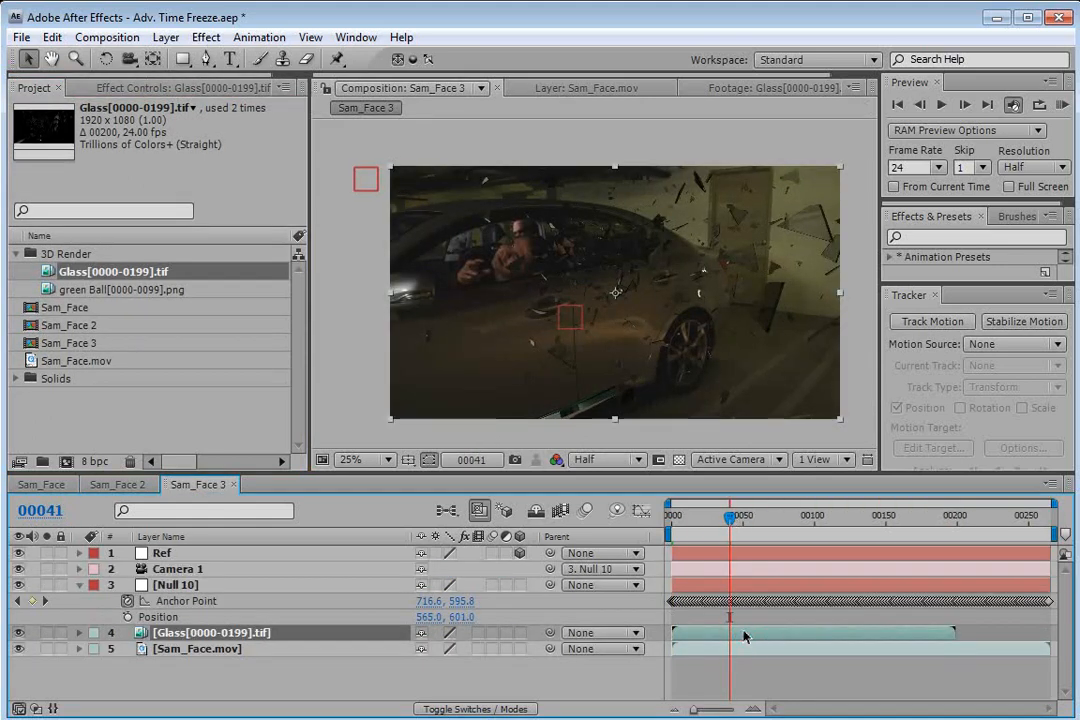
key(bracketleft)
Step: Start the work area at frame 41 and RAM-preview the glass shards over the car footage
key(b)
click(759, 643)
click(741, 516)
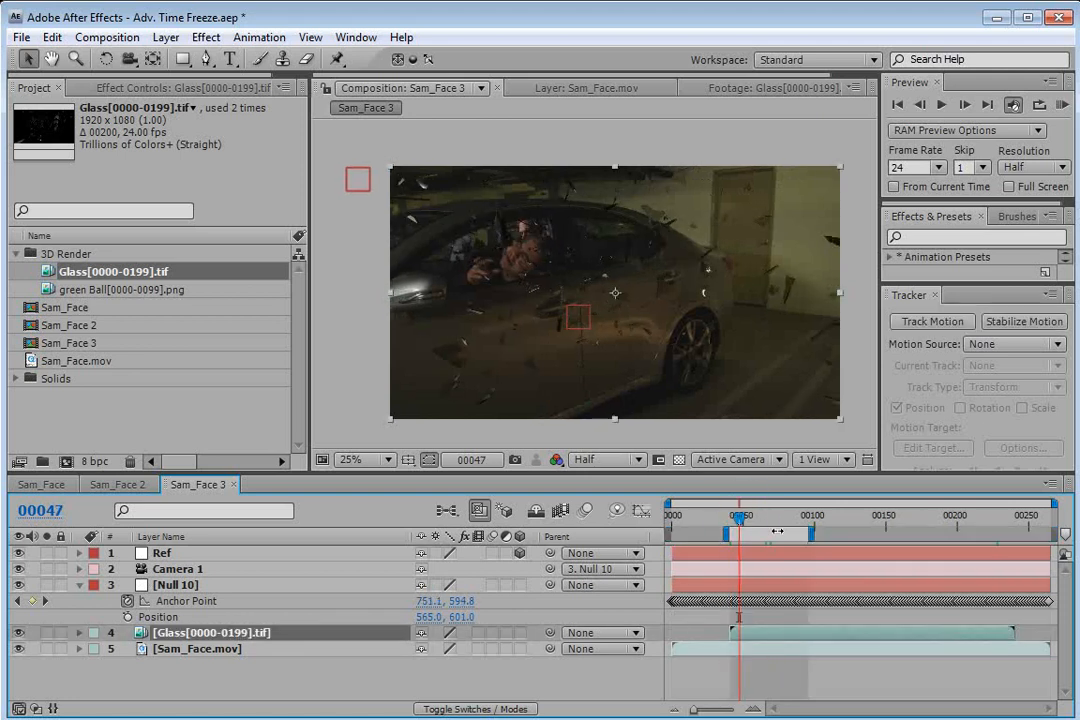
key(KP_0)
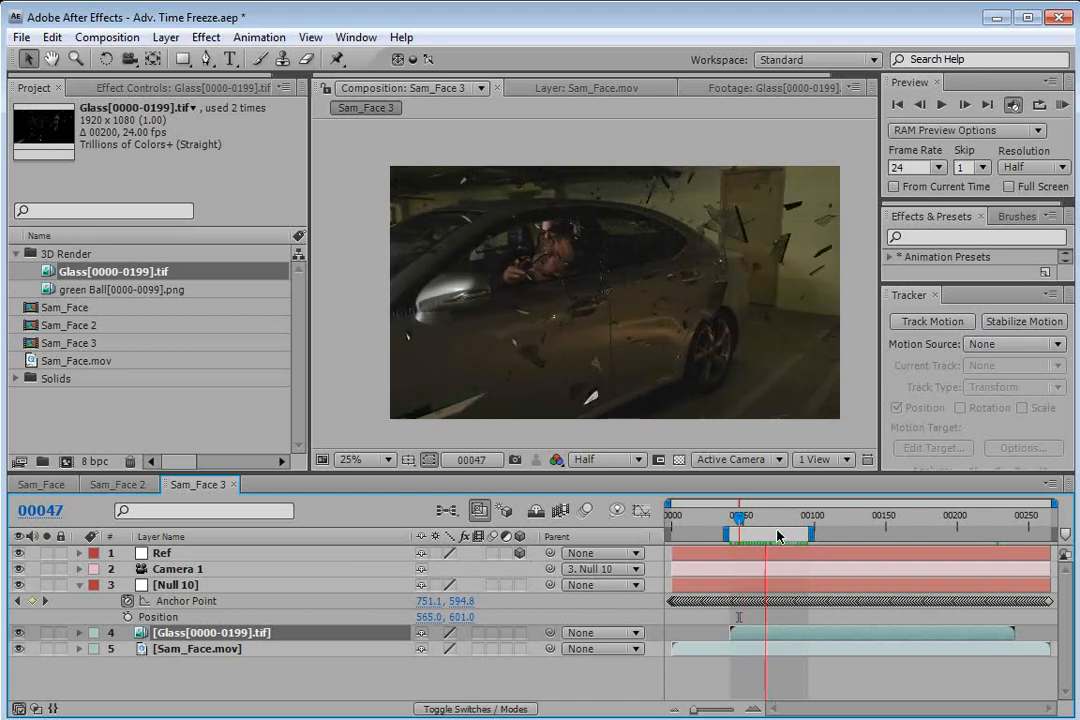
key(space)
Step: Create an adjustment layer on top of the Sam_Face 3 composition and apply the Curves effect to it
click(166, 37)
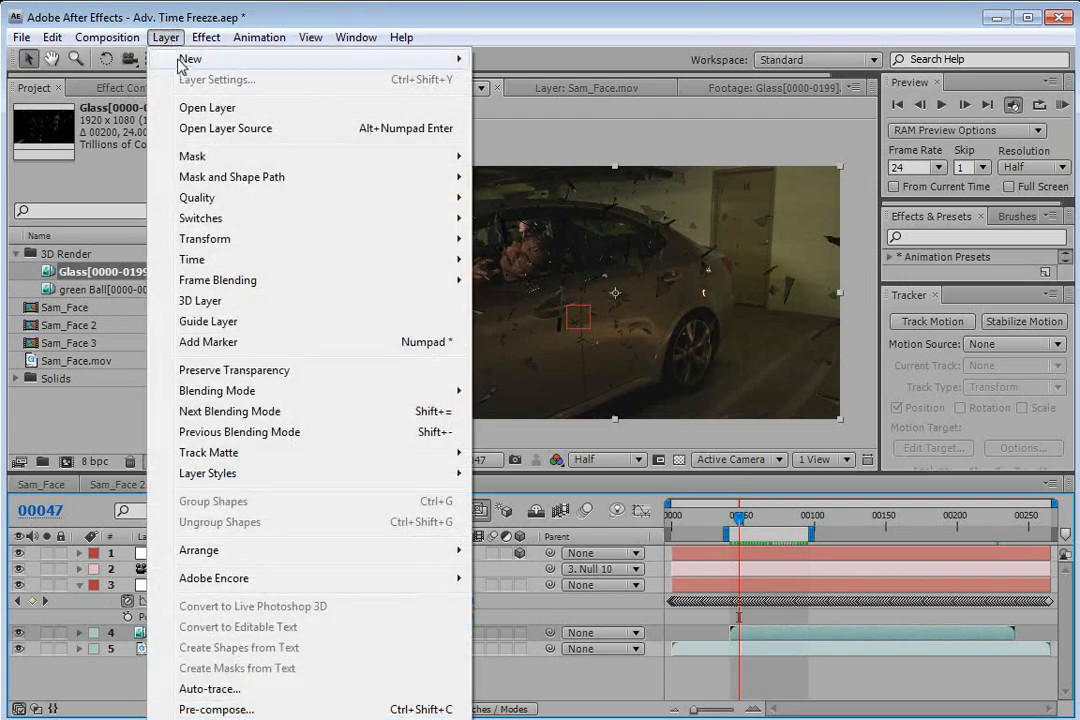
mouse_move(190, 58)
click(518, 181)
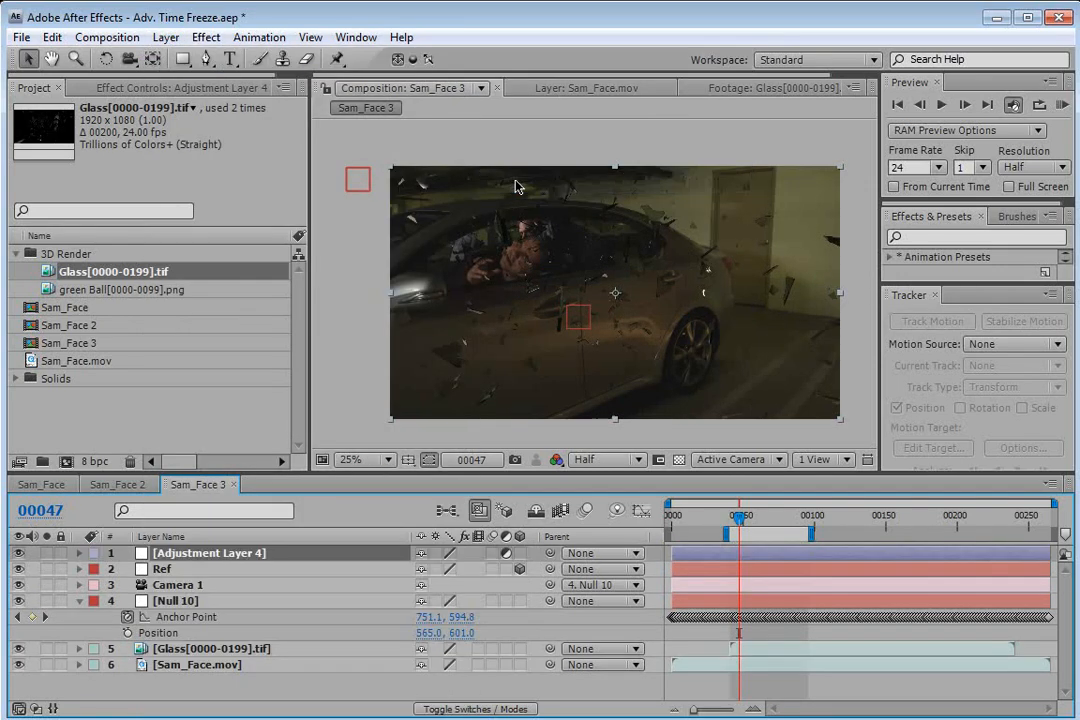
click(206, 38)
mouse_move(289, 210)
click(494, 517)
Step: Brighten the adjustment layer's RGB midtones while holding down the shadows, and raise its Blue channel curve
drag(117, 253, 104, 235)
mouse_move(80, 278)
mouse_down()
mouse_move(87, 266)
mouse_move(68, 311)
mouse_move(86, 270)
mouse_move(84, 289)
mouse_up()
click(177, 139)
click(168, 203)
key(ctrl+s)
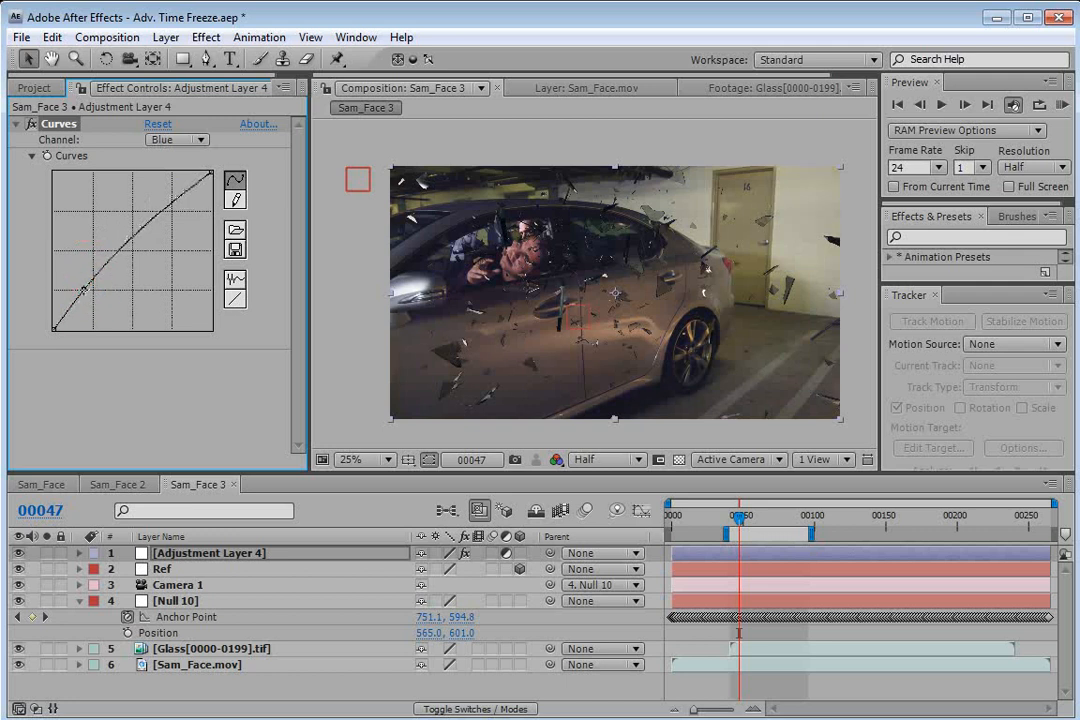
Step: Refine the RGB curve with darker shadows and raised lower midtones, and check the grade up close around frame 63
click(193, 143)
click(188, 101)
click(125, 251)
click(89, 305)
drag(89, 305, 77, 258)
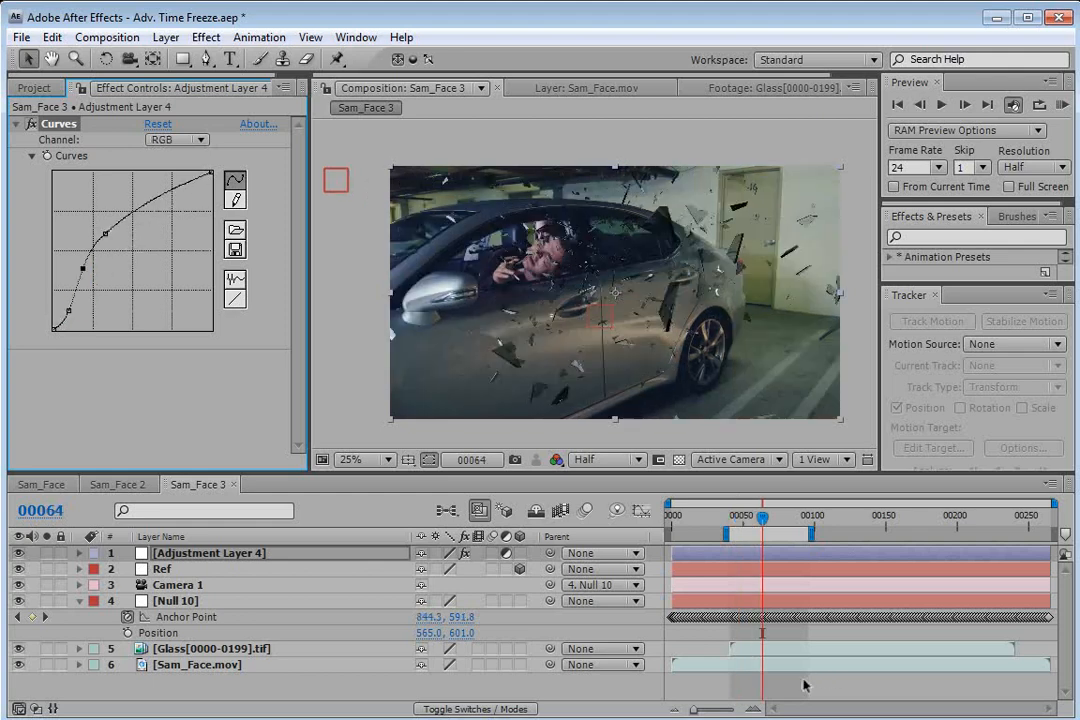
scroll(575, 278, up, 2)
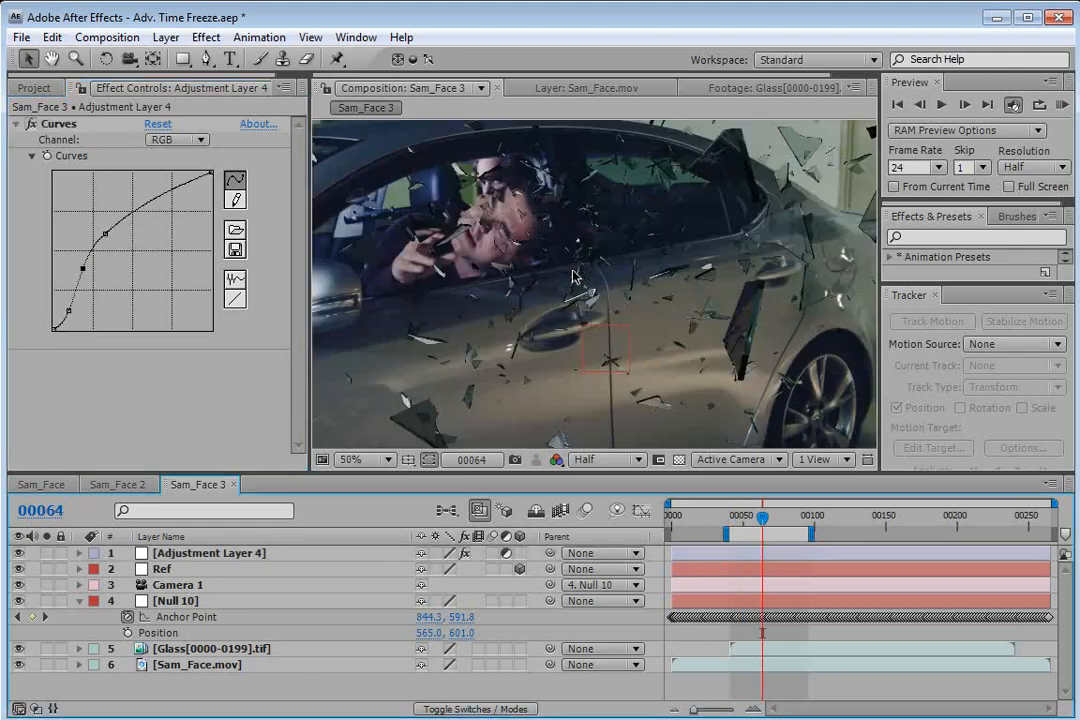
mouse_move(762, 518)
mouse_down()
mouse_move(738, 520)
mouse_move(760, 522)
mouse_up()
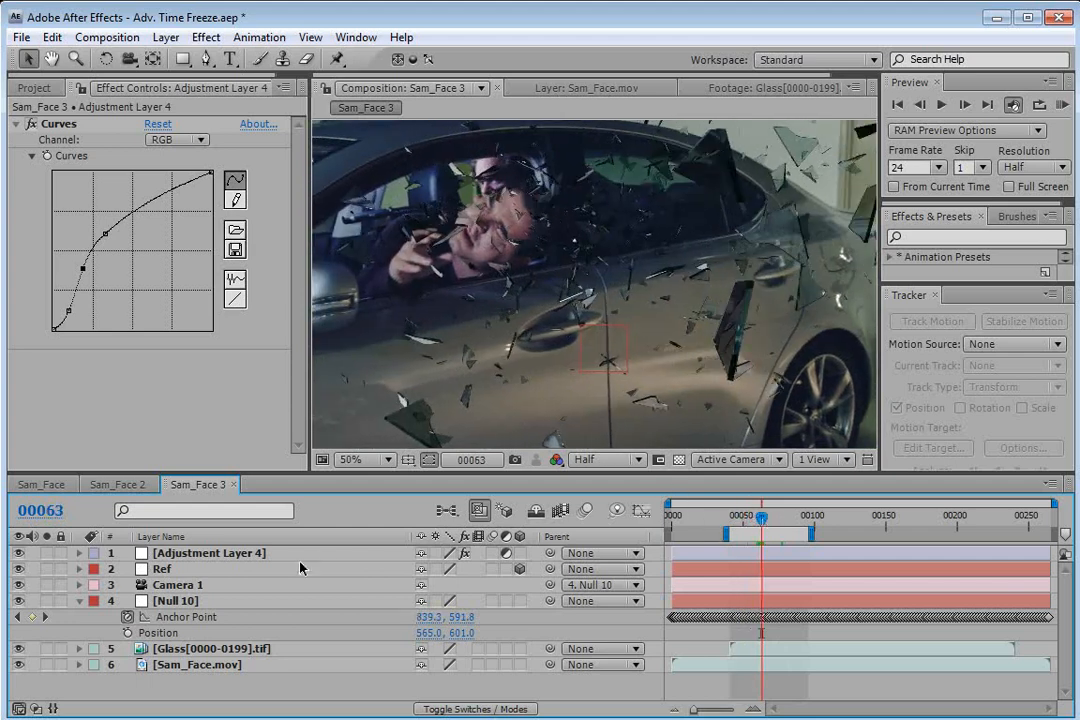
Step: Apply Curves to the Glass[0000-0199].tif layer with a midpoint on its RGB curve, and check the shards between frames 45 and 63
click(202, 650)
click(206, 37)
mouse_move(280, 211)
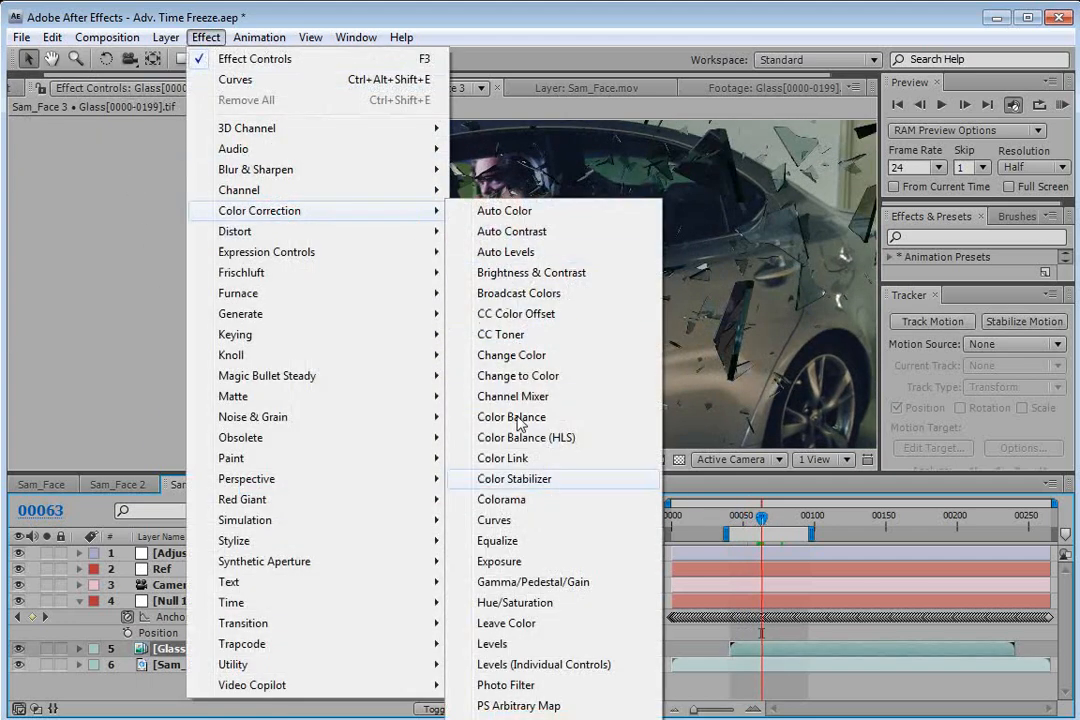
click(492, 520)
click(117, 243)
drag(114, 241, 130, 249)
click(119, 244)
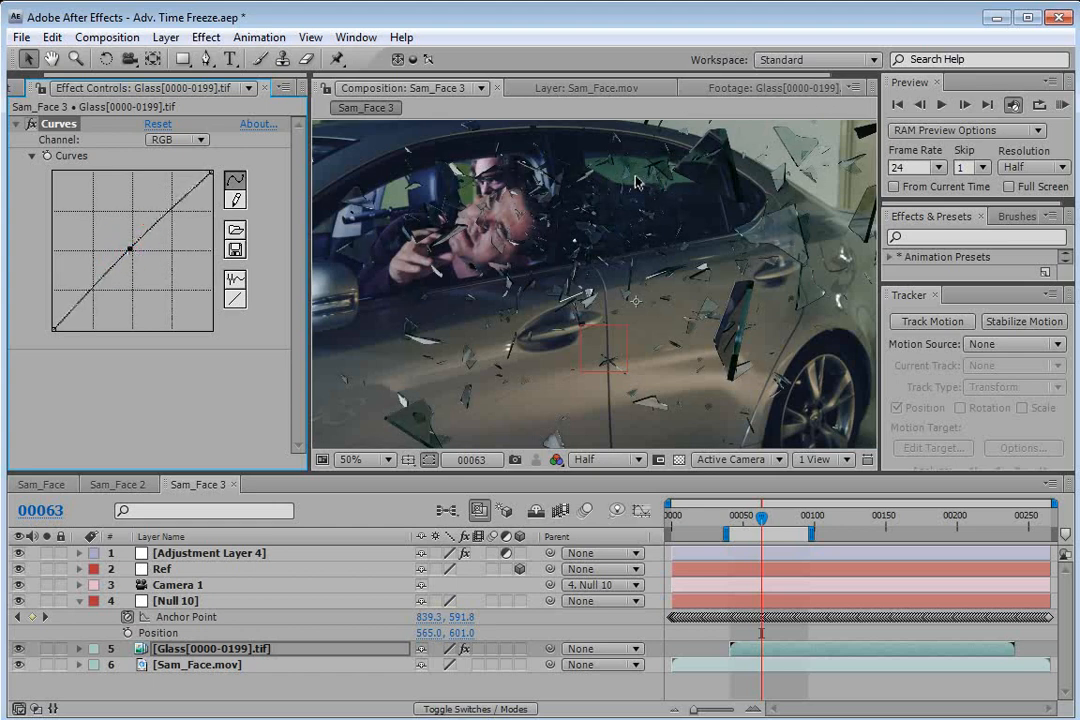
scroll(523, 307, down, 2)
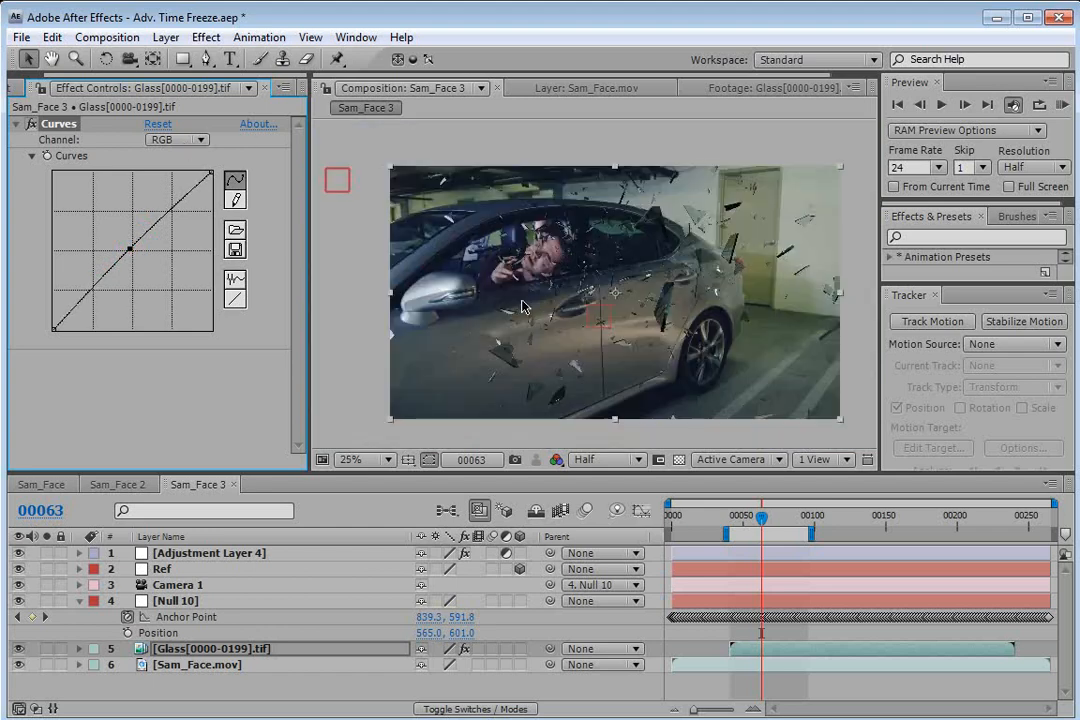
scroll(588, 284, up, 2)
drag(781, 518, 737, 527)
scroll(612, 311, down, 2)
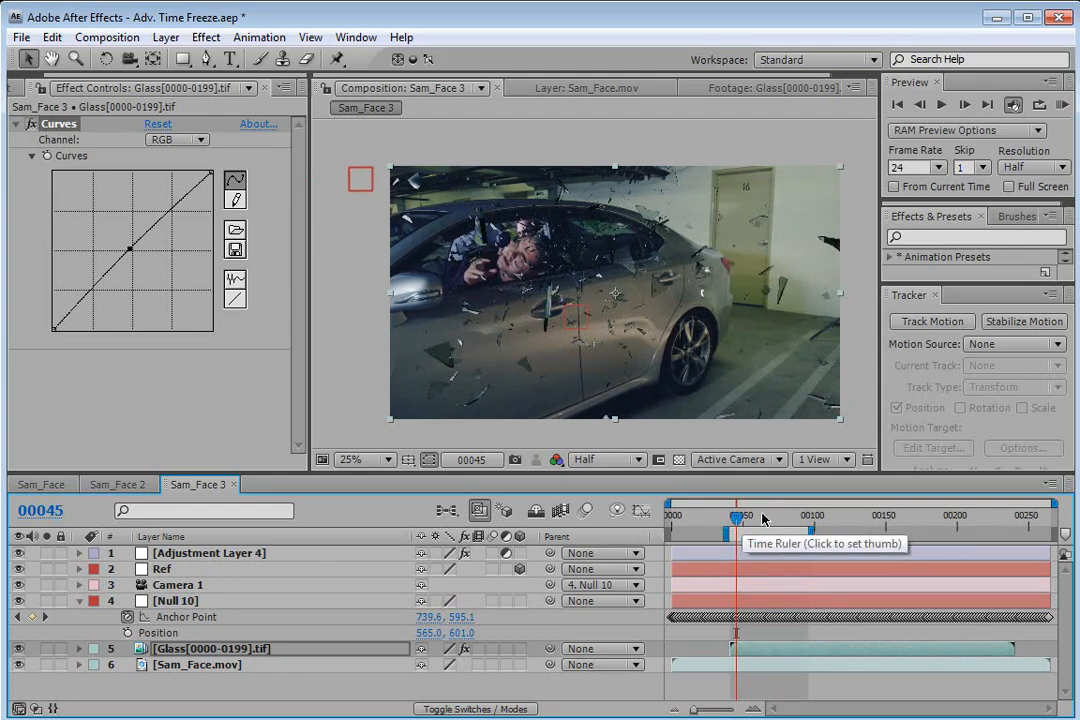
mouse_move(762, 518)
mouse_down()
mouse_move(815, 521)
mouse_move(747, 518)
mouse_up()
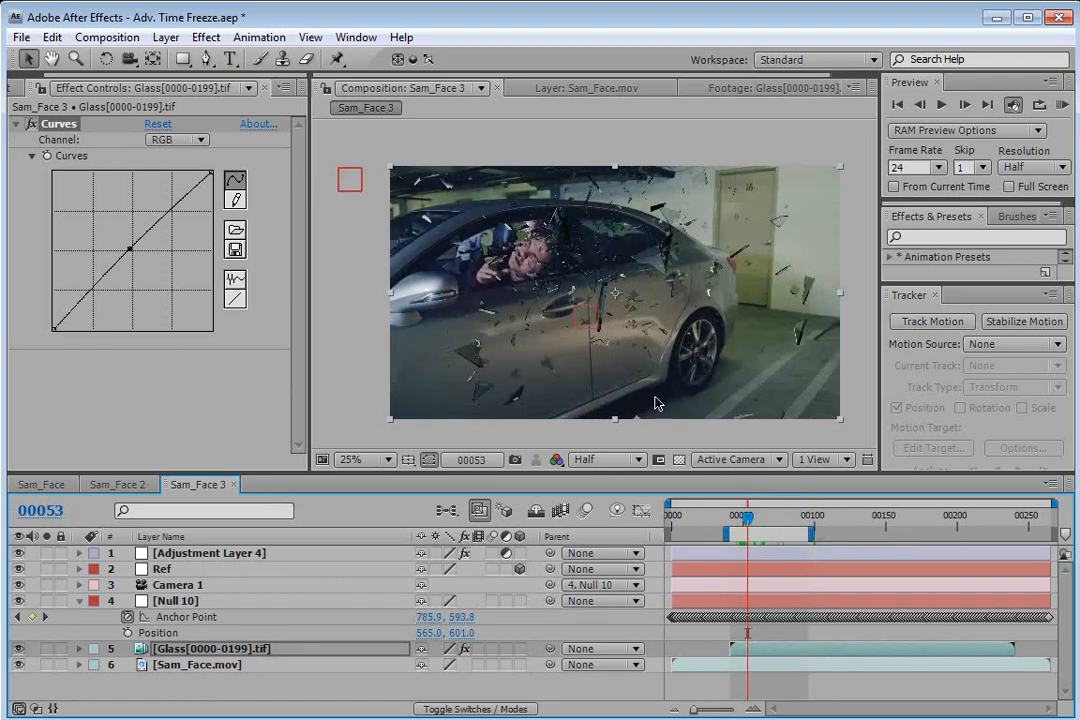
Step: Create a new composition from Sam_Face 3 and go to frame 71 in it
click(27, 86)
click(77, 343)
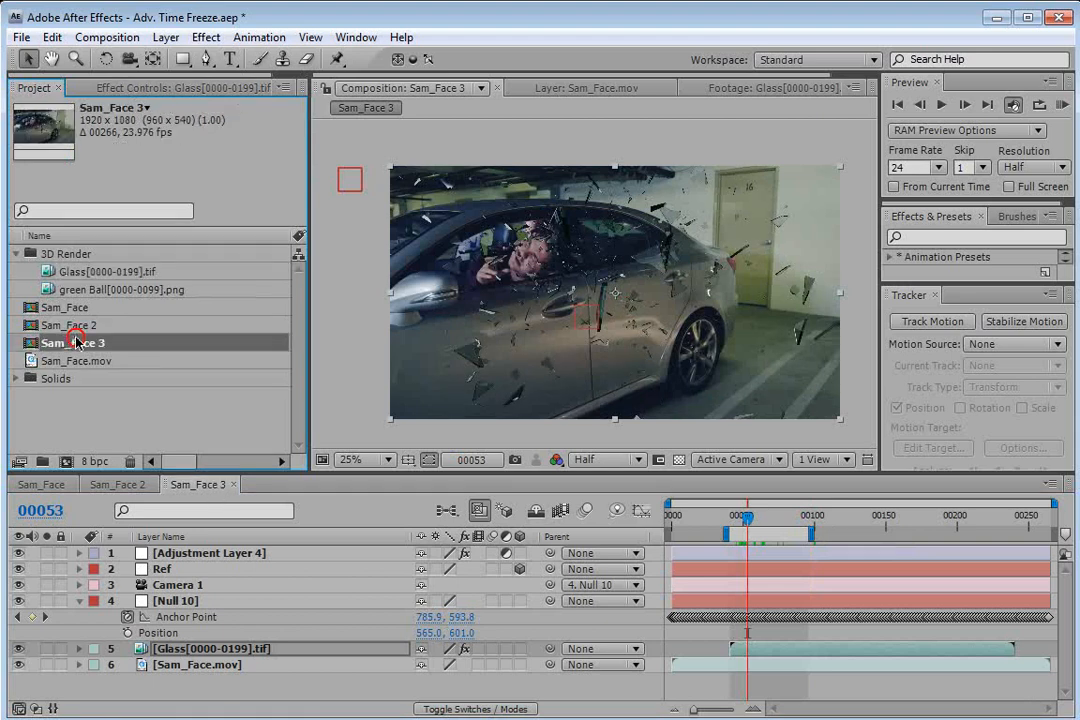
drag(29, 346, 67, 461)
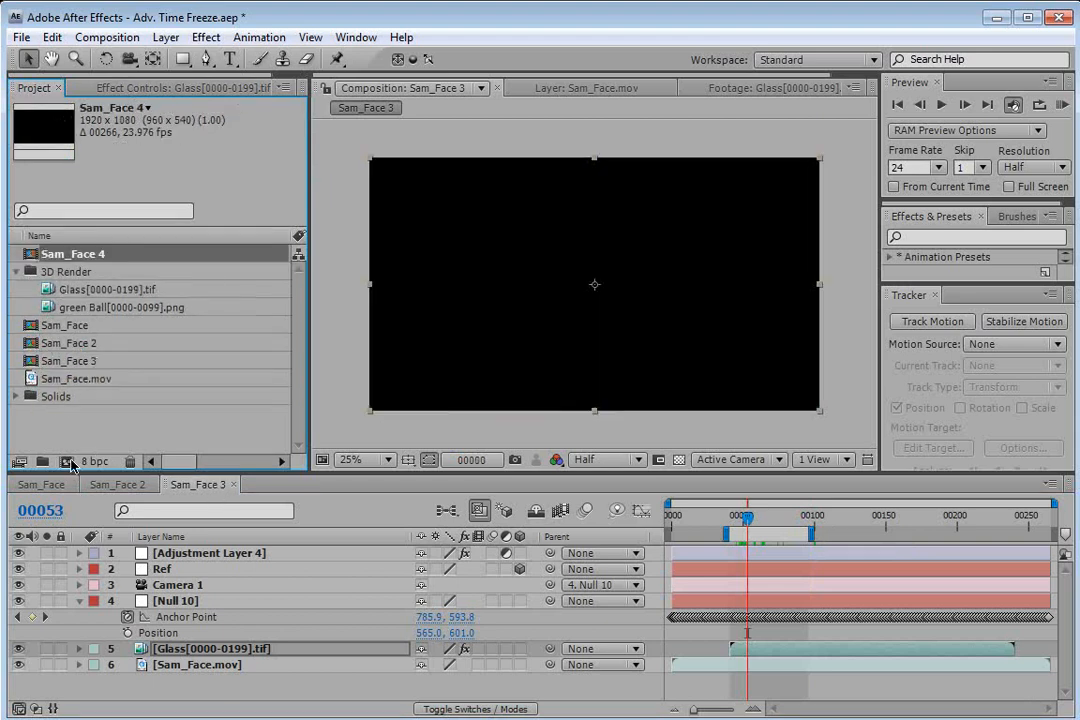
drag(700, 515, 773, 528)
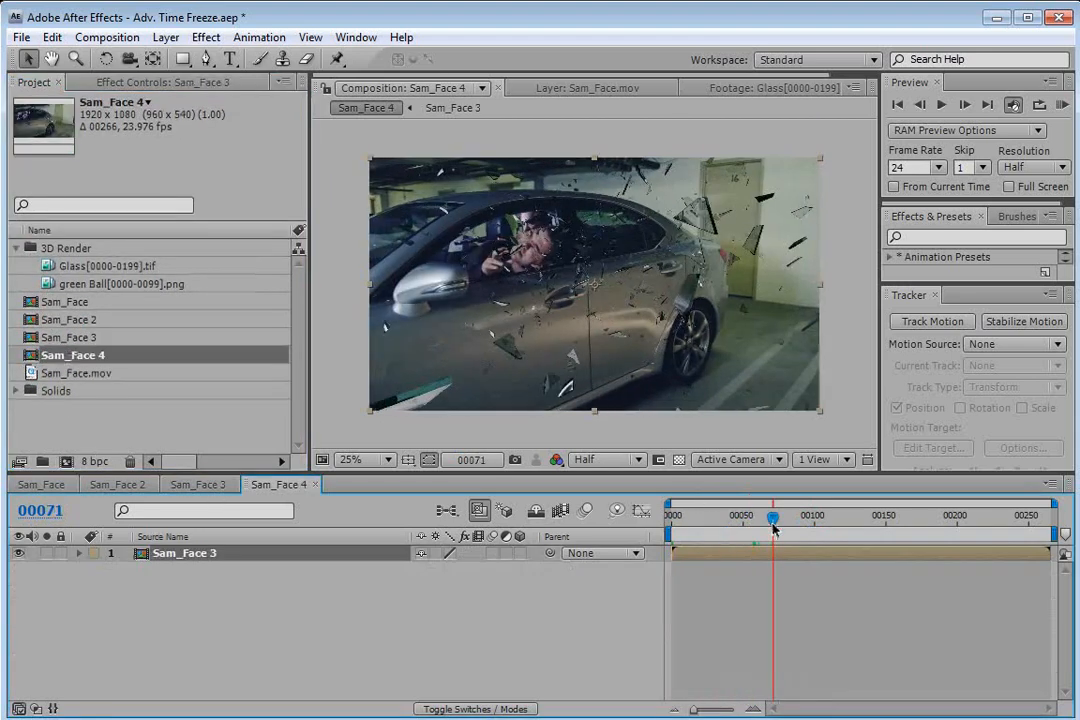
Step: Set the Sam_Face 4 composition's size to 960 × 540 px
key(ctrl+k)
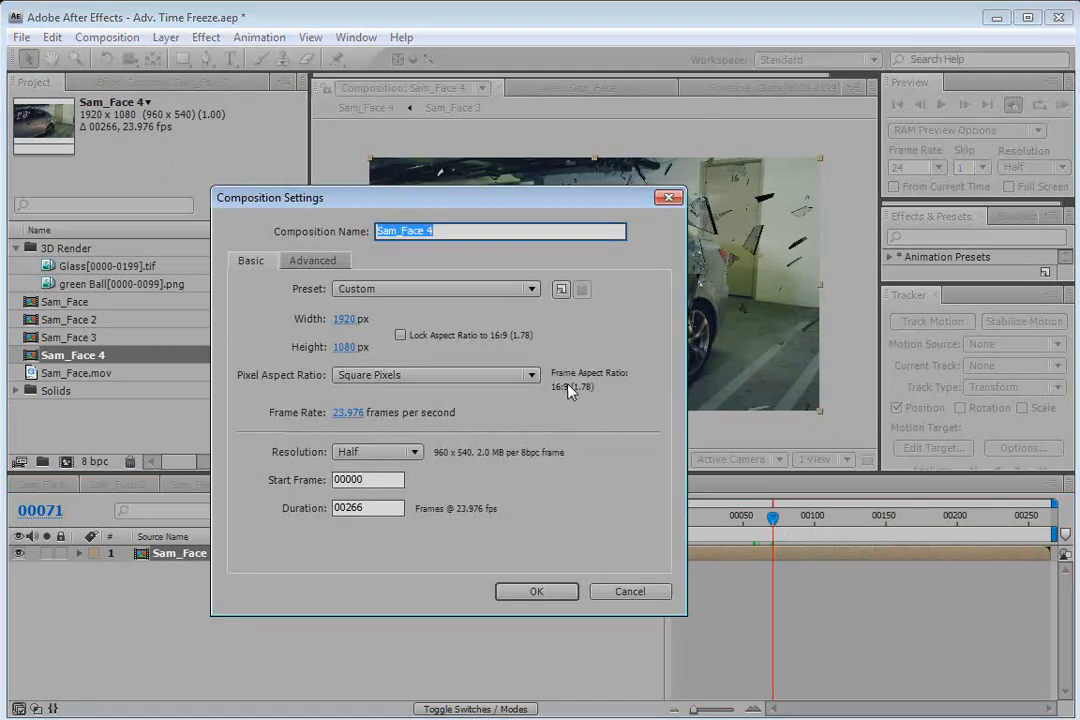
click(355, 318)
text(960)
key(Tab)
text(540)
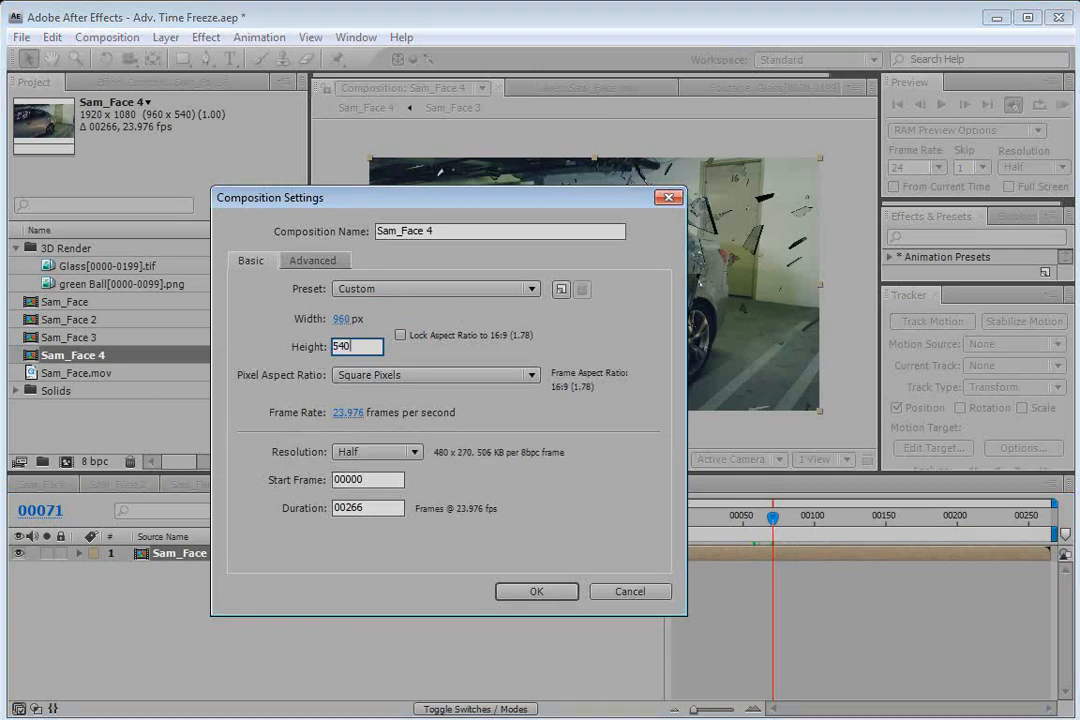
click(565, 357)
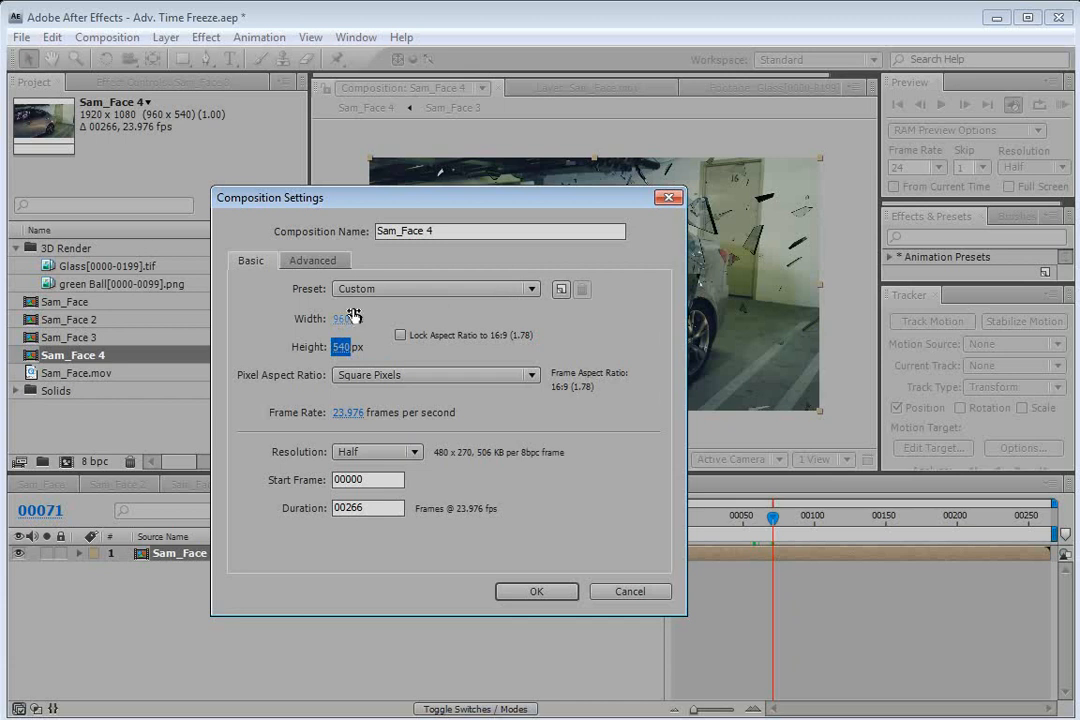
click(549, 598)
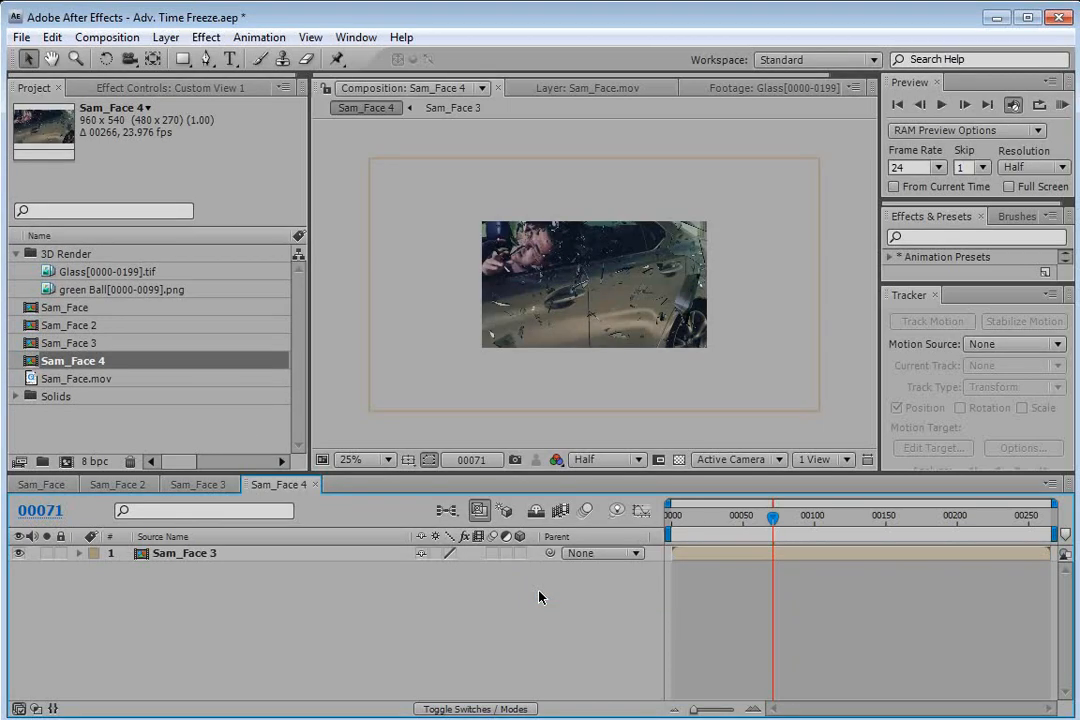
Step: Copy the Null 10 layer from Sam_Face 3 into Sam_Face 4 and parent the Sam_Face 3 layer to it
click(181, 485)
click(180, 601)
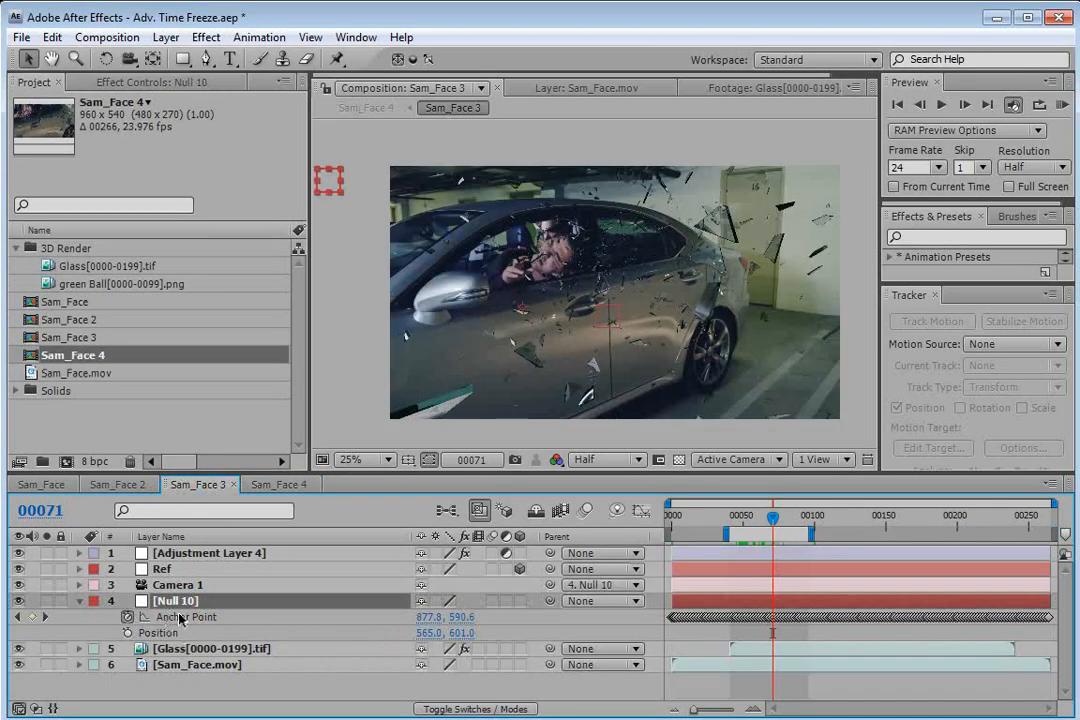
click(270, 484)
key(ctrl+v)
mouse_move(772, 517)
mouse_down()
mouse_move(672, 518)
mouse_move(787, 518)
mouse_up()
click(187, 570)
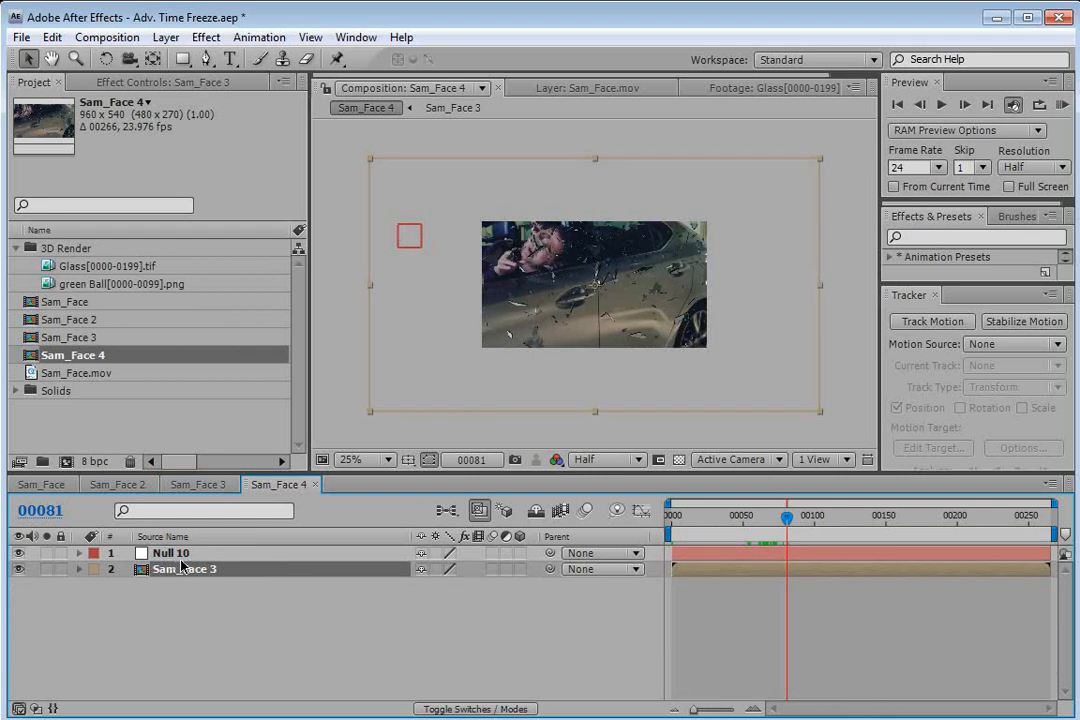
drag(550, 569, 221, 557)
Step: Scale down and reposition the Null 10 layer to reframe the car within the smaller frame, and check the framing at frame 91
click(221, 556)
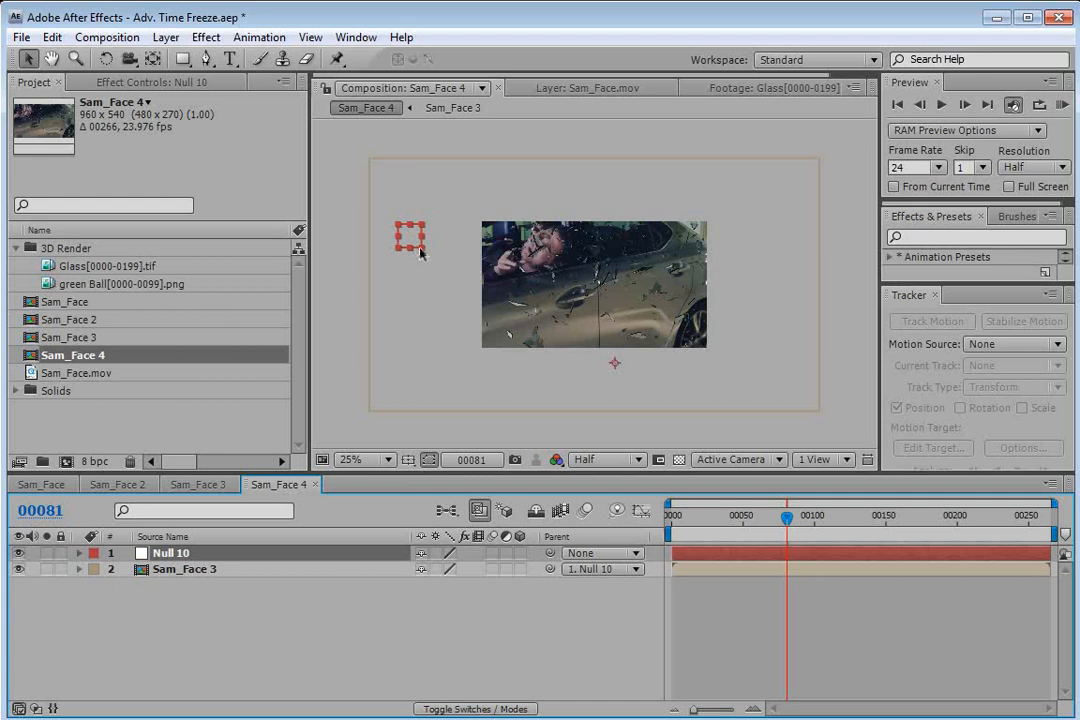
drag(420, 252, 484, 278)
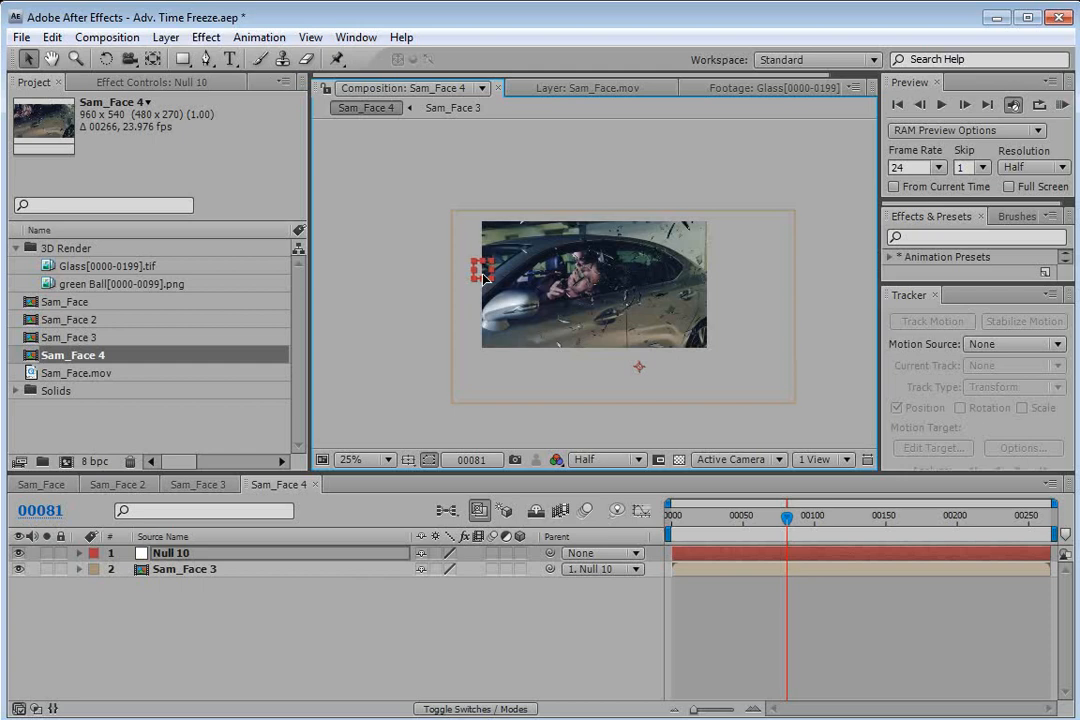
key(period)
drag(373, 268, 369, 268)
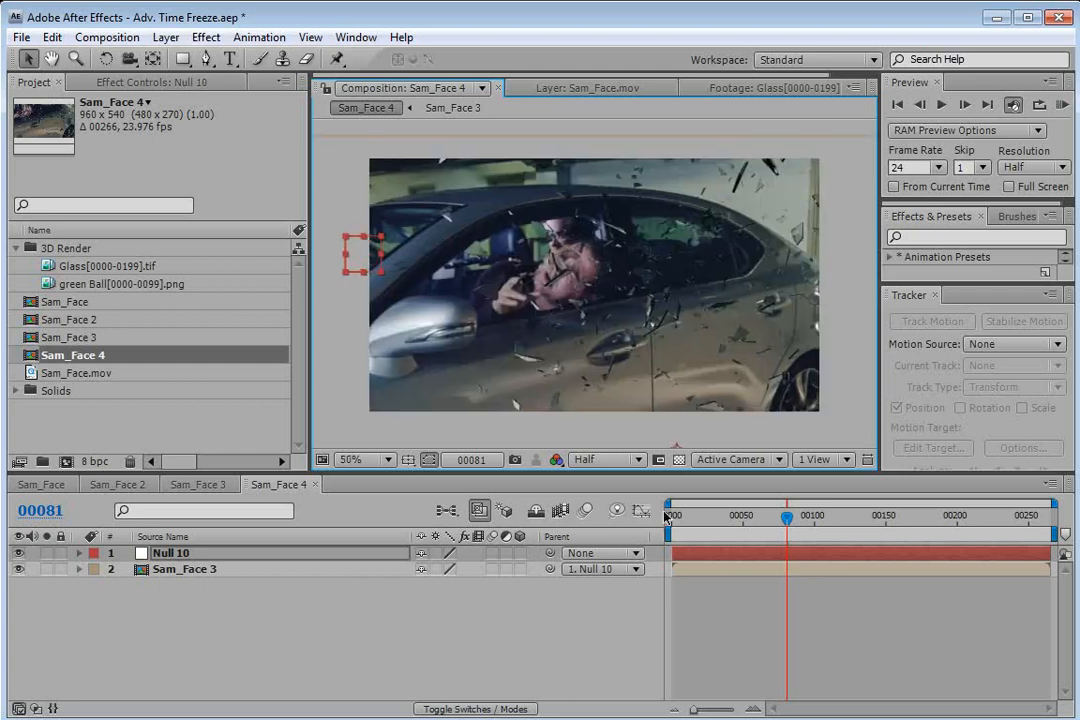
mouse_move(787, 533)
mouse_down()
mouse_move(722, 541)
mouse_move(801, 541)
mouse_up()
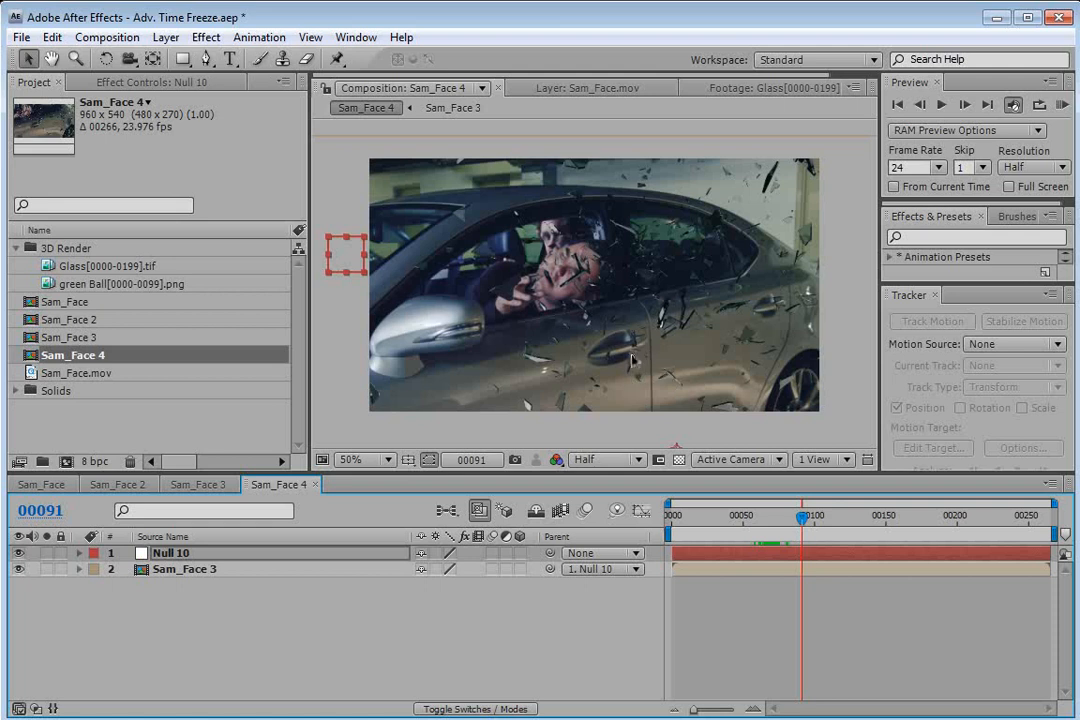
click(199, 569)
click(177, 562)
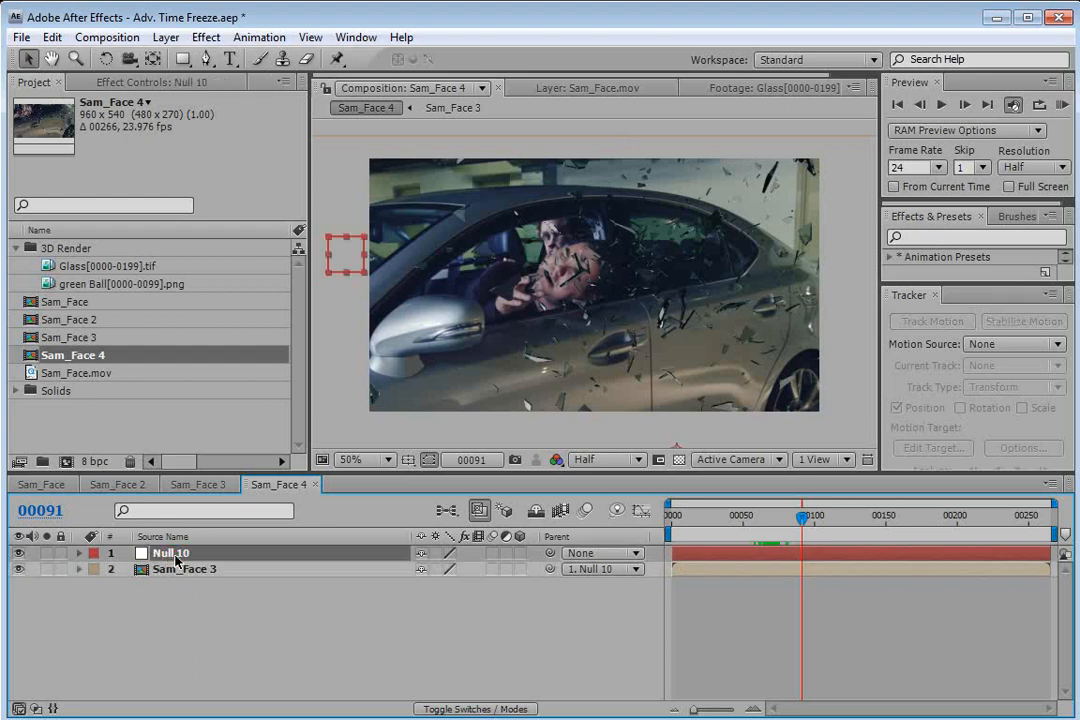
Step: Limit the work area to the shattering section and RAM-preview Sam_Face 4 enlarged at full resolution
mouse_move(790, 525)
mouse_down()
mouse_move(805, 522)
mouse_move(757, 530)
mouse_move(800, 527)
mouse_up()
key(n)
key(grave)
scroll(523, 385, up, 1)
drag(529, 490, 516, 482)
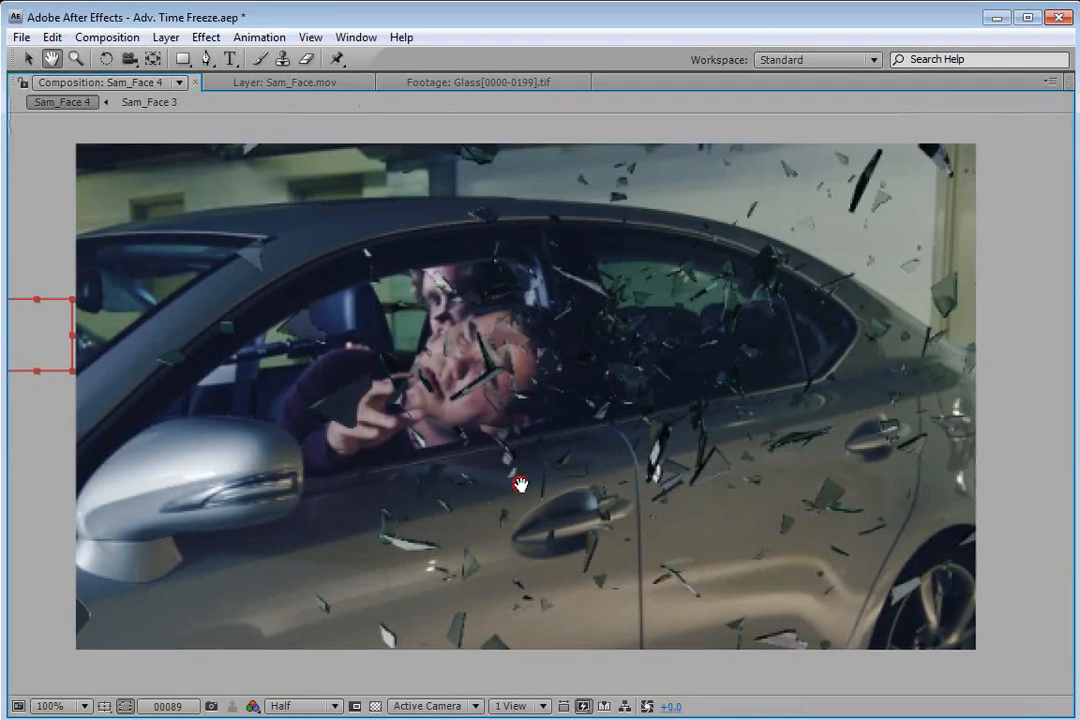
key(grave)
key(grave)
key(KP_0)
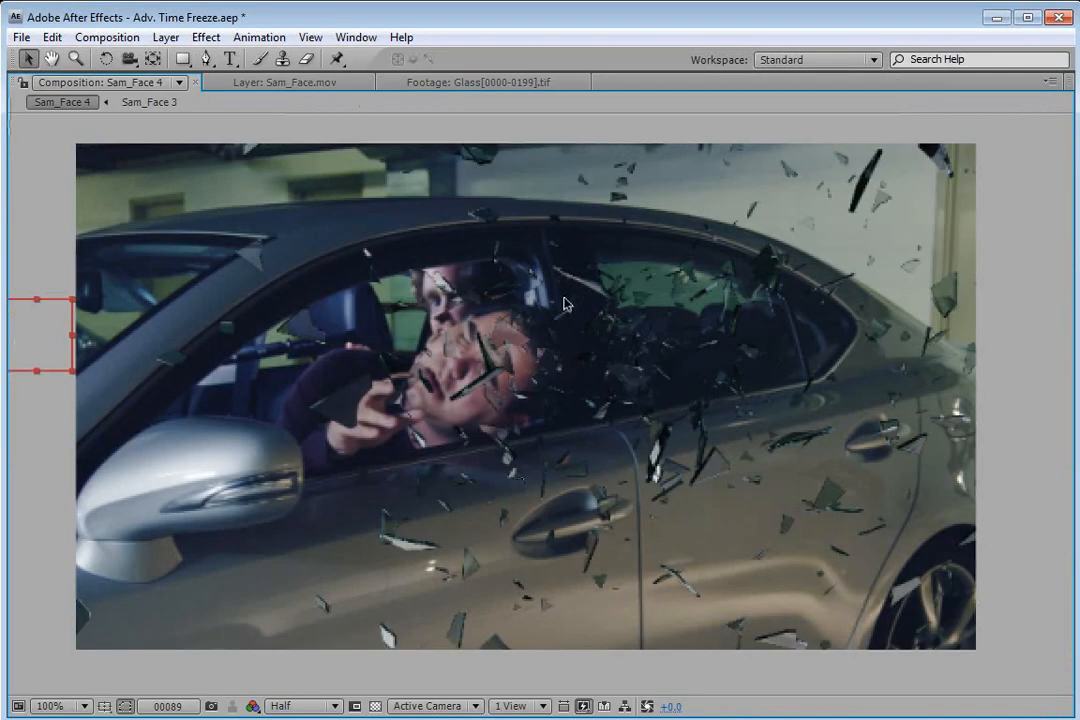
key(grave)
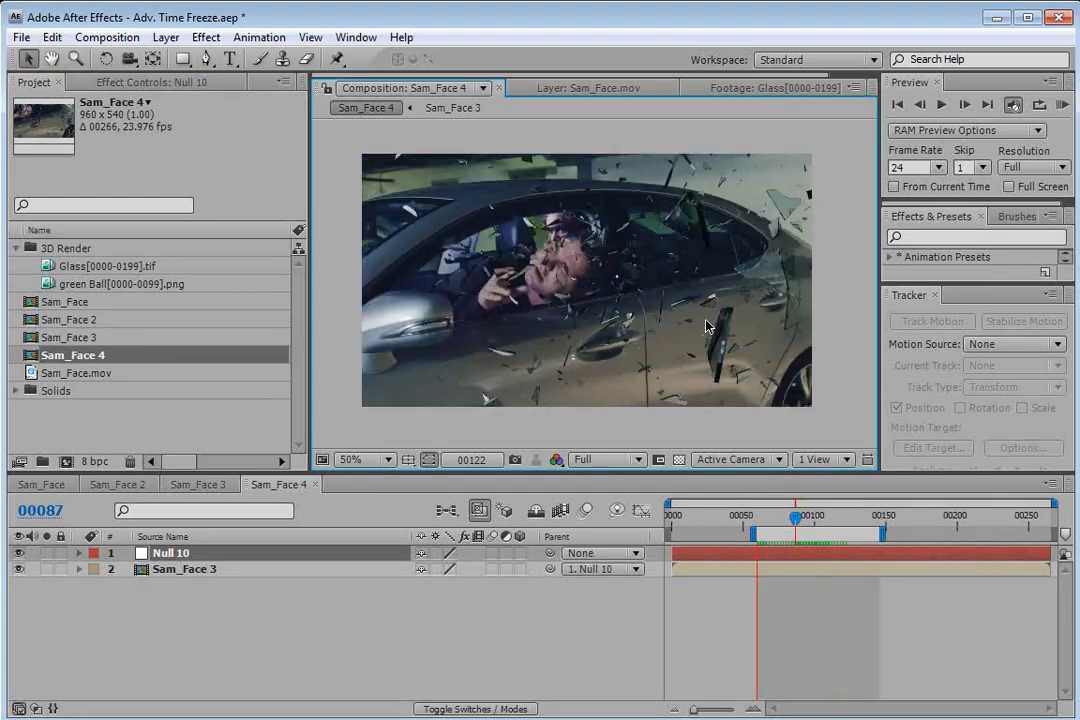
key(space)
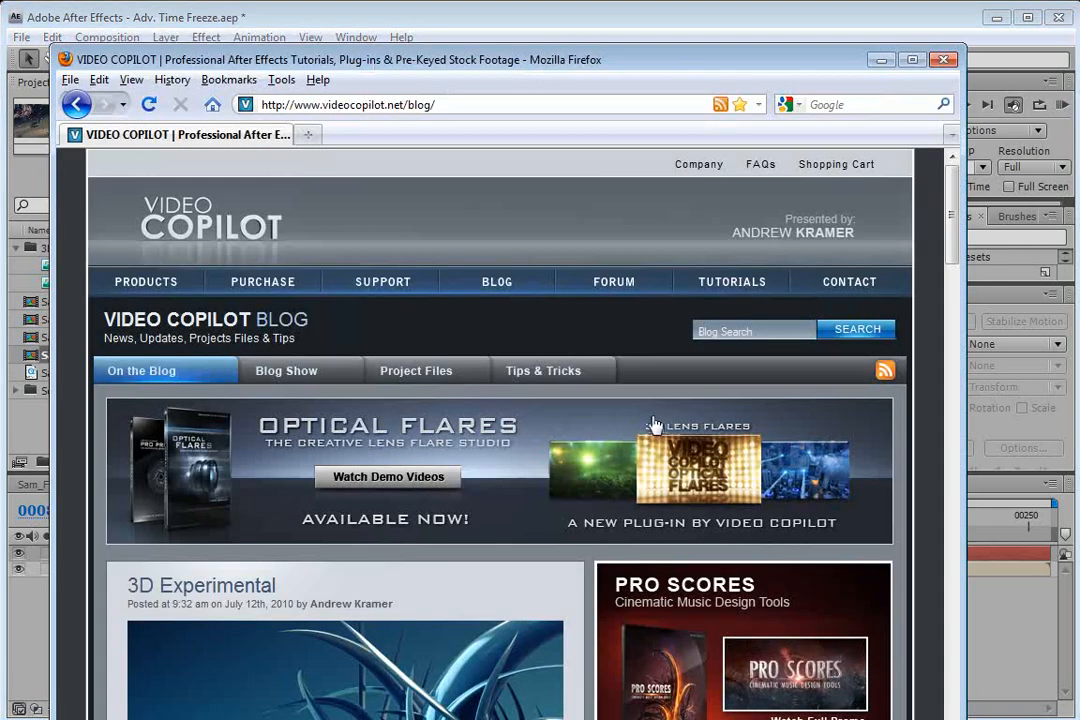
Step: Browse the Video Copilot blog page in Firefox, and switch back to After Effects
scroll(650, 424, down, 6)
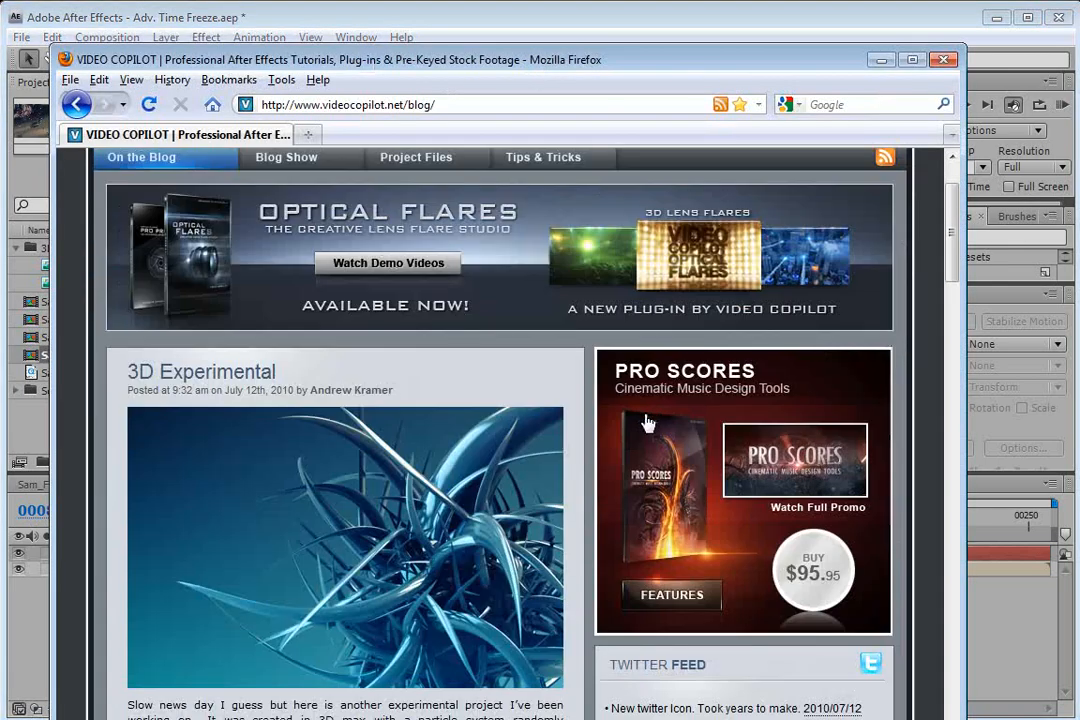
scroll(645, 432, down, 5)
scroll(640, 445, up, 6)
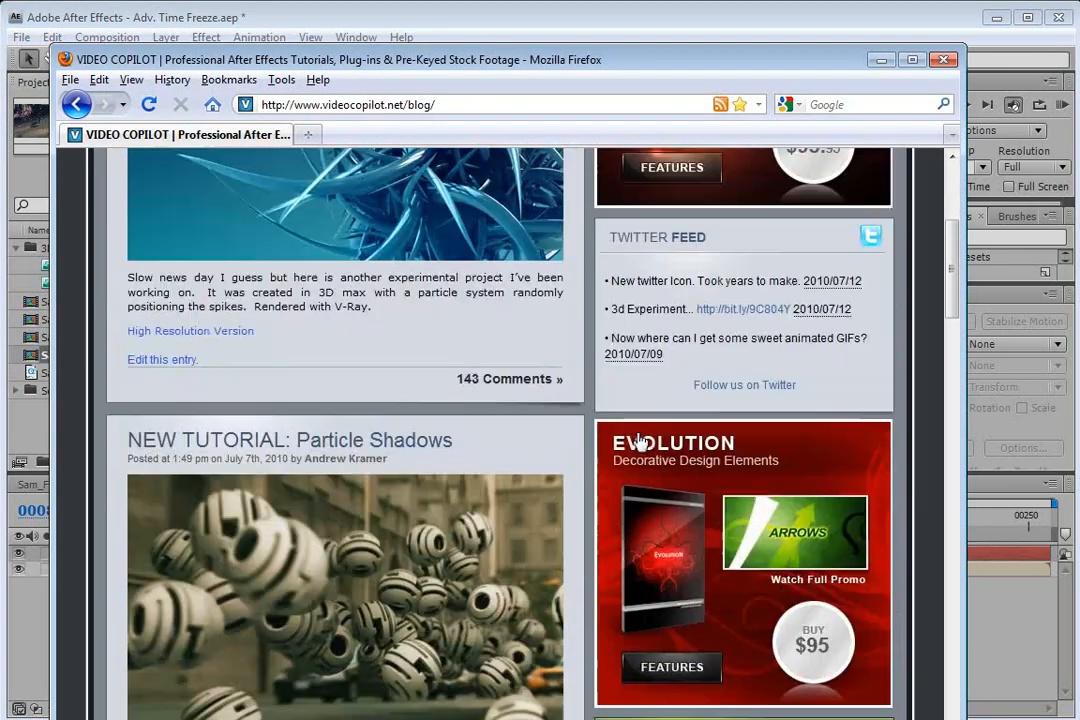
scroll(640, 452, up, 2)
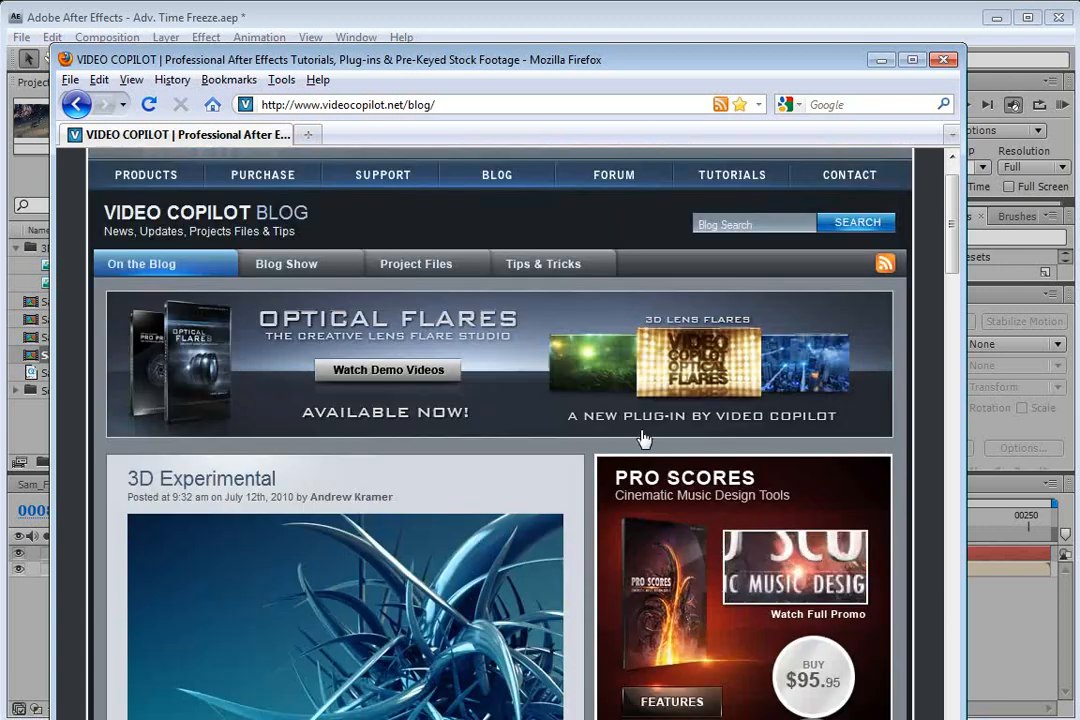
scroll(643, 440, up, 2)
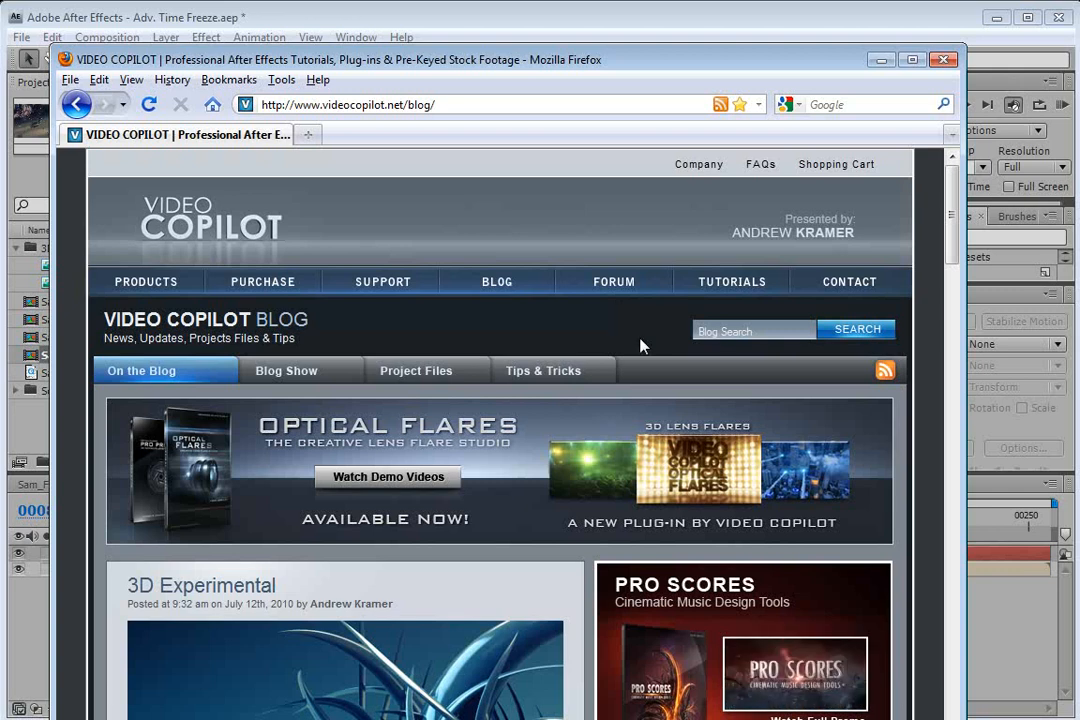
click(481, 8)
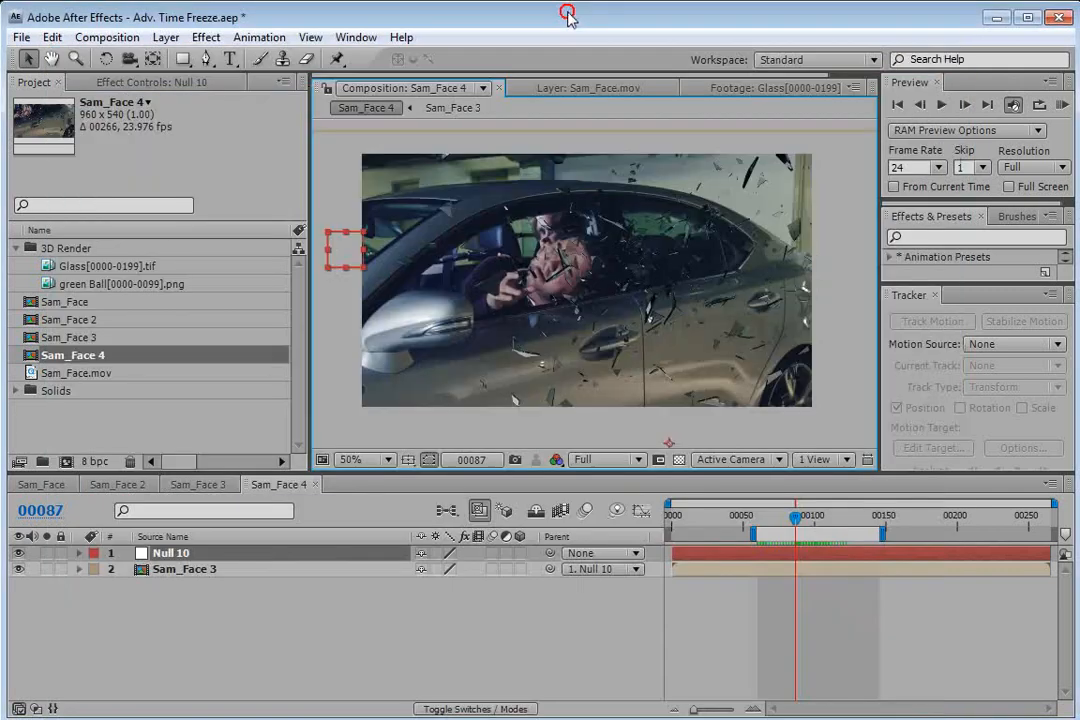